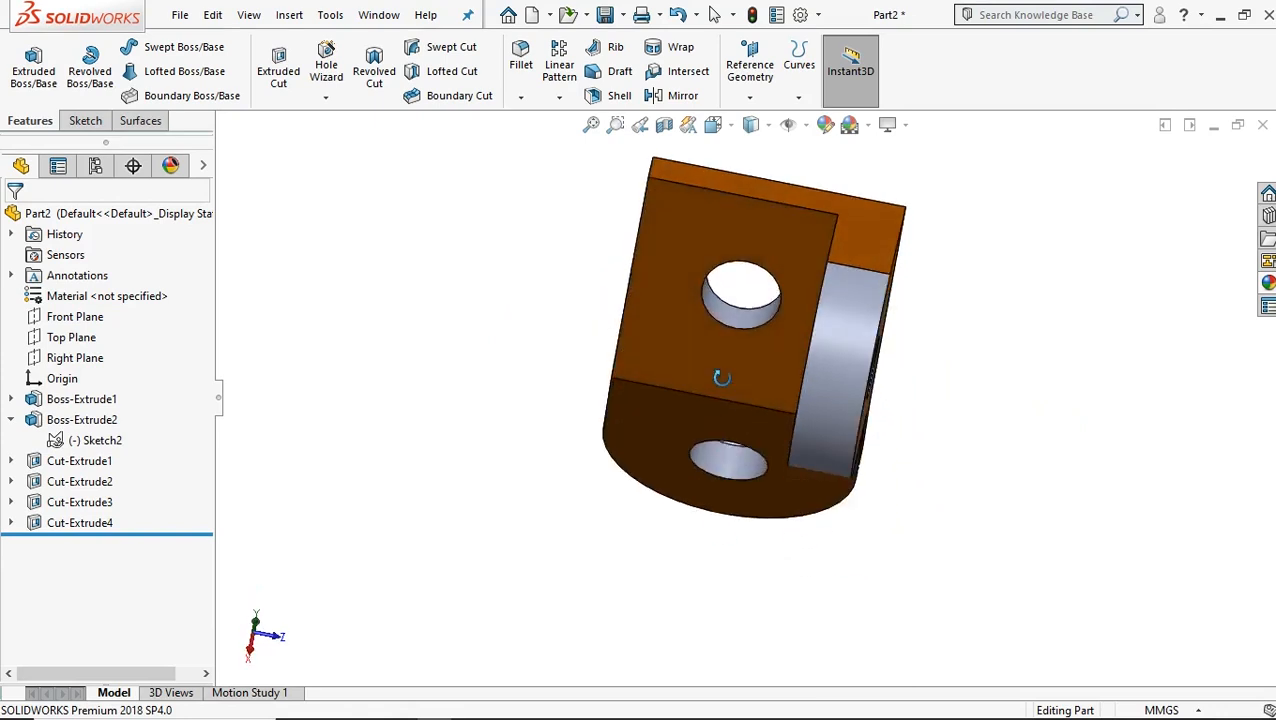
pyautogui.click(1135, 366)
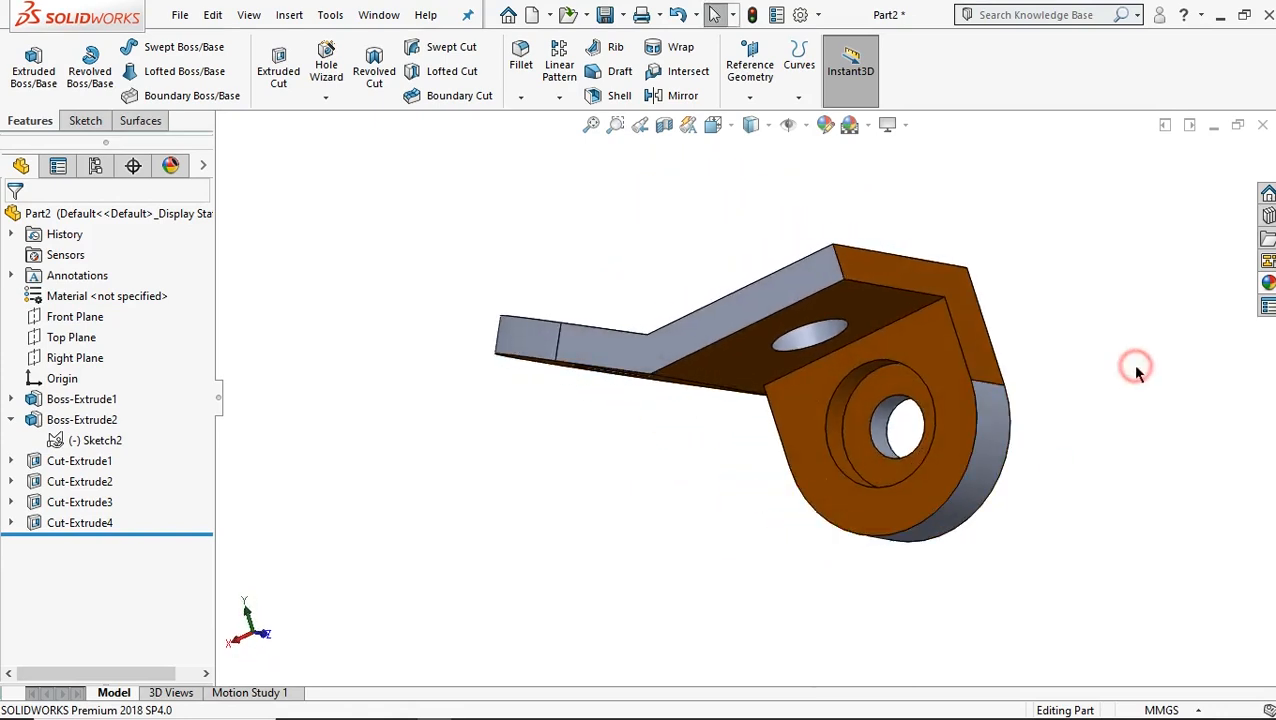
pyautogui.hotkey('ctrl', '7')
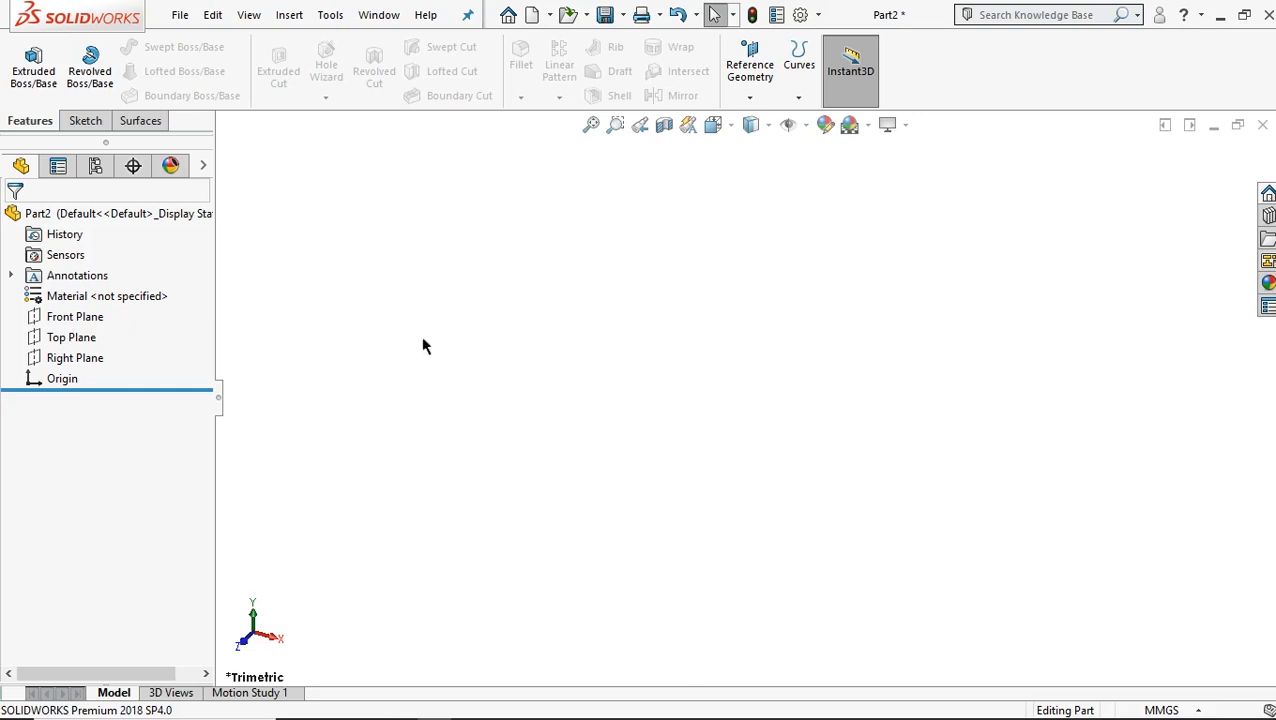
# - Sketch a horizontal midpoint line about 188 mm long on the Front Plane, centred on the origin
pyautogui.click(82, 317)
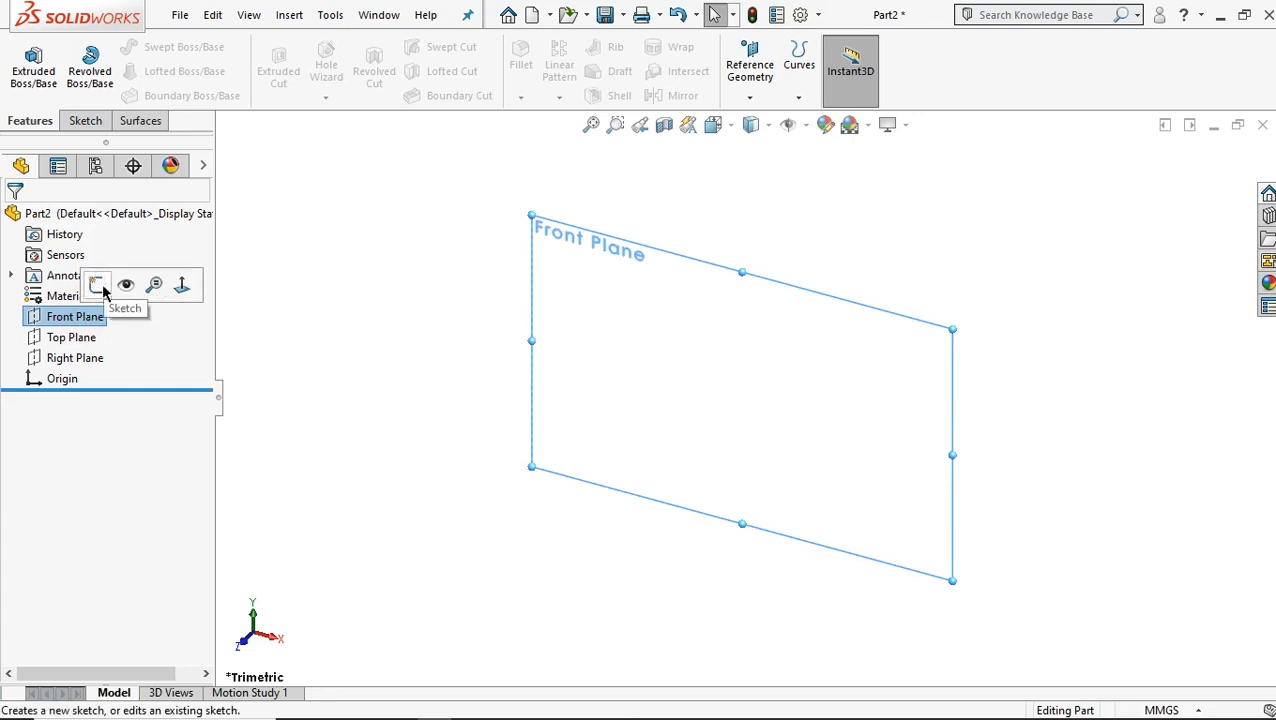
pyautogui.click(98, 286)
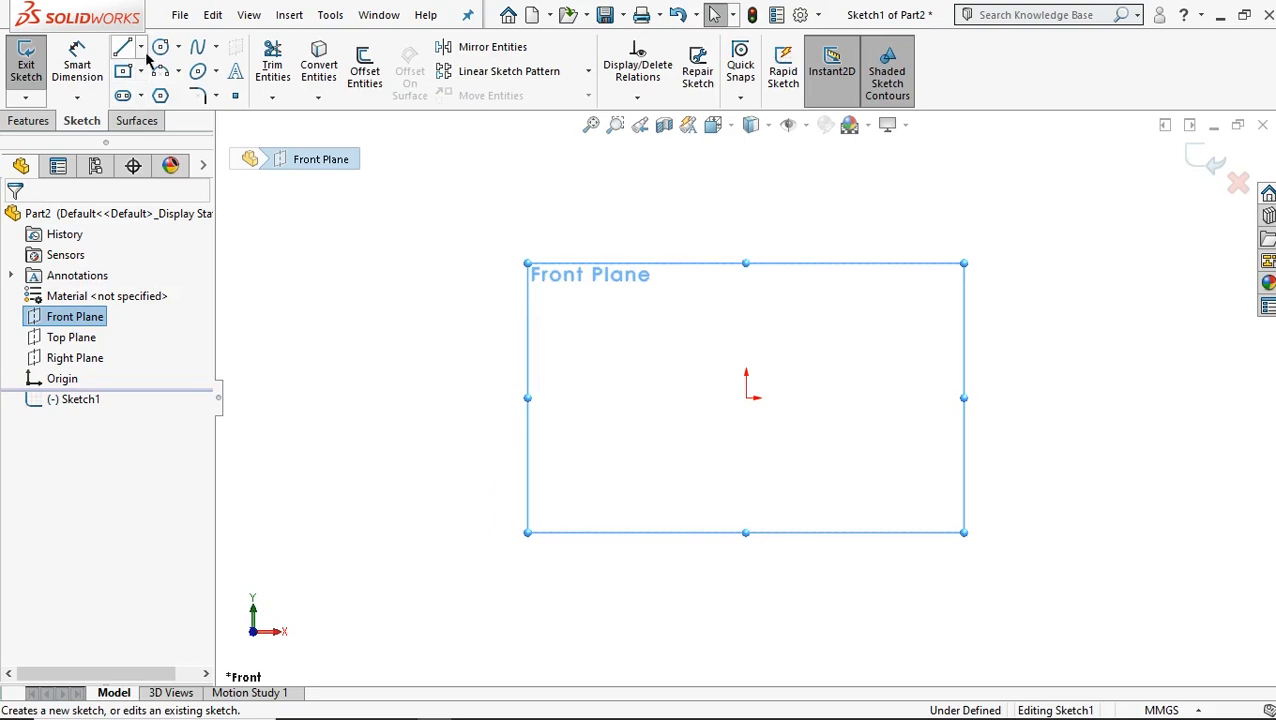
pyautogui.click(141, 48)
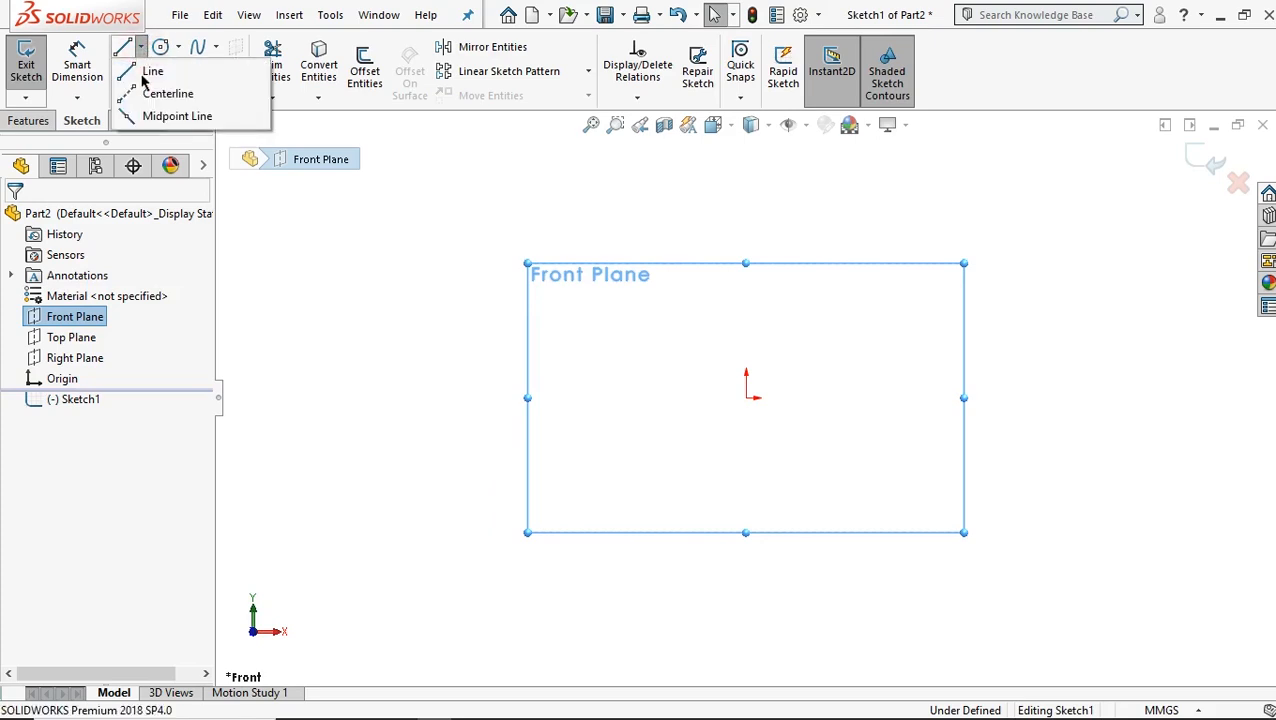
pyautogui.click(177, 117)
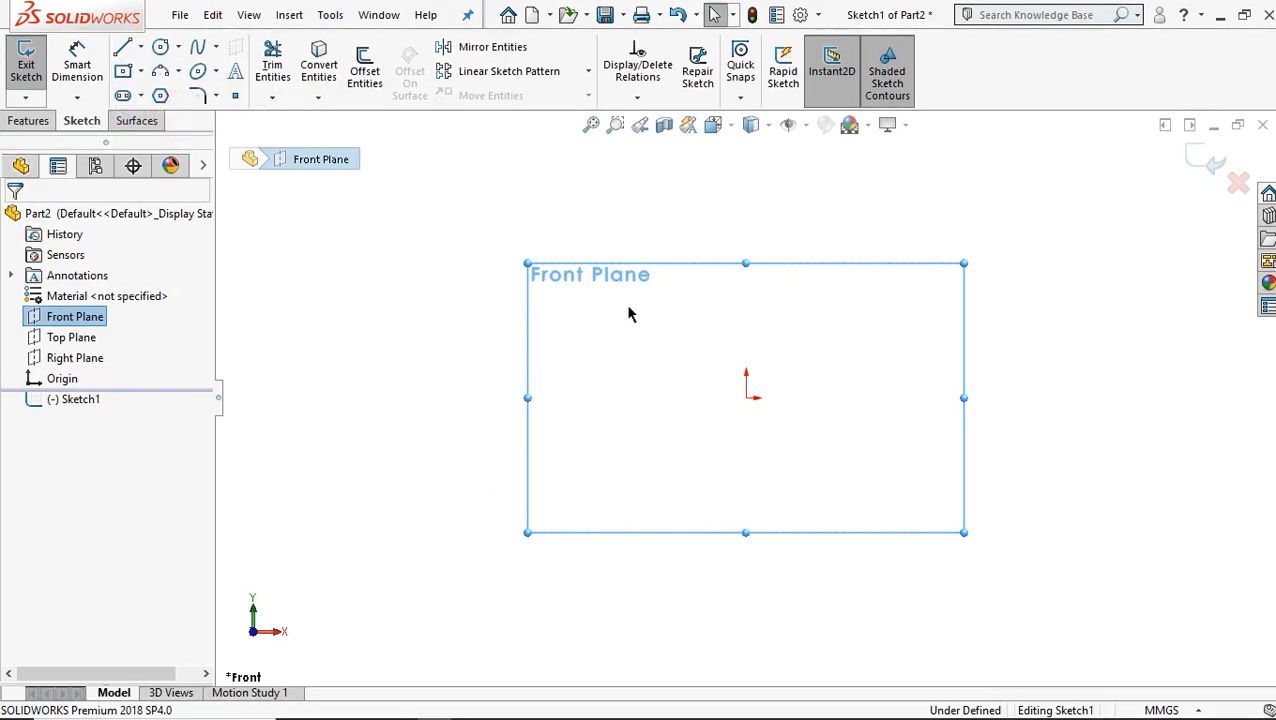
pyautogui.click(747, 397)
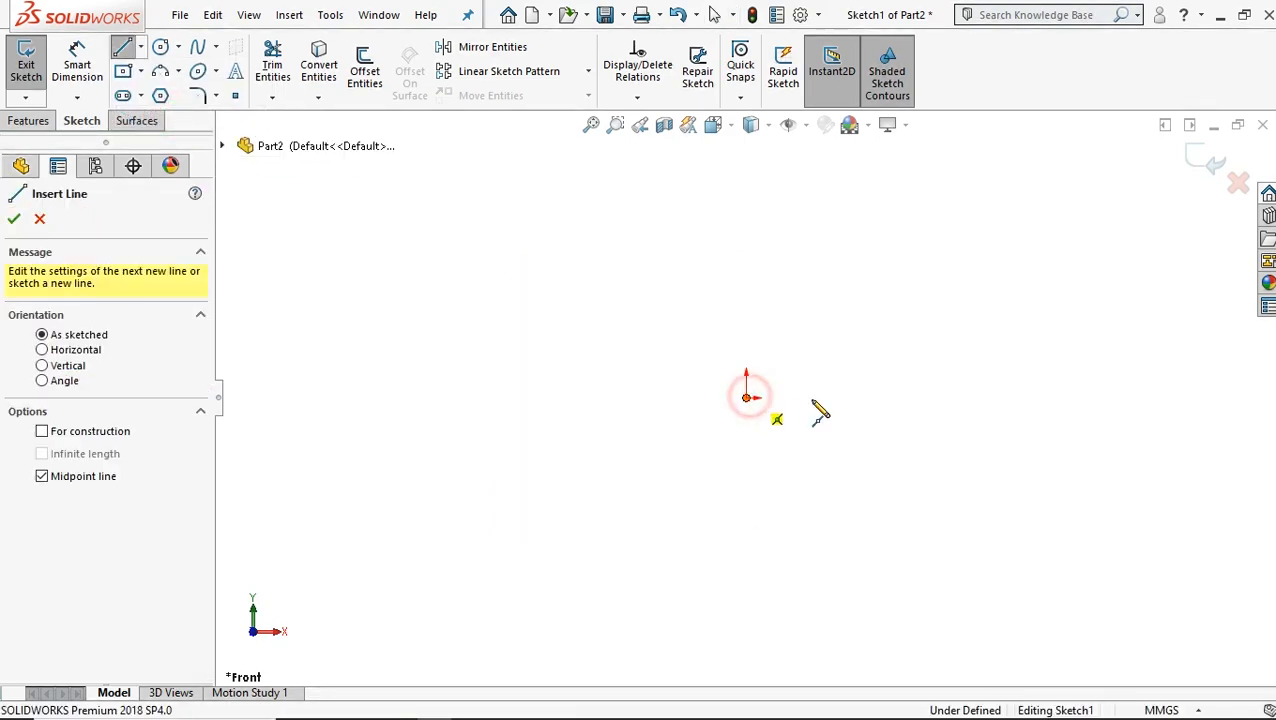
pyautogui.click(976, 398)
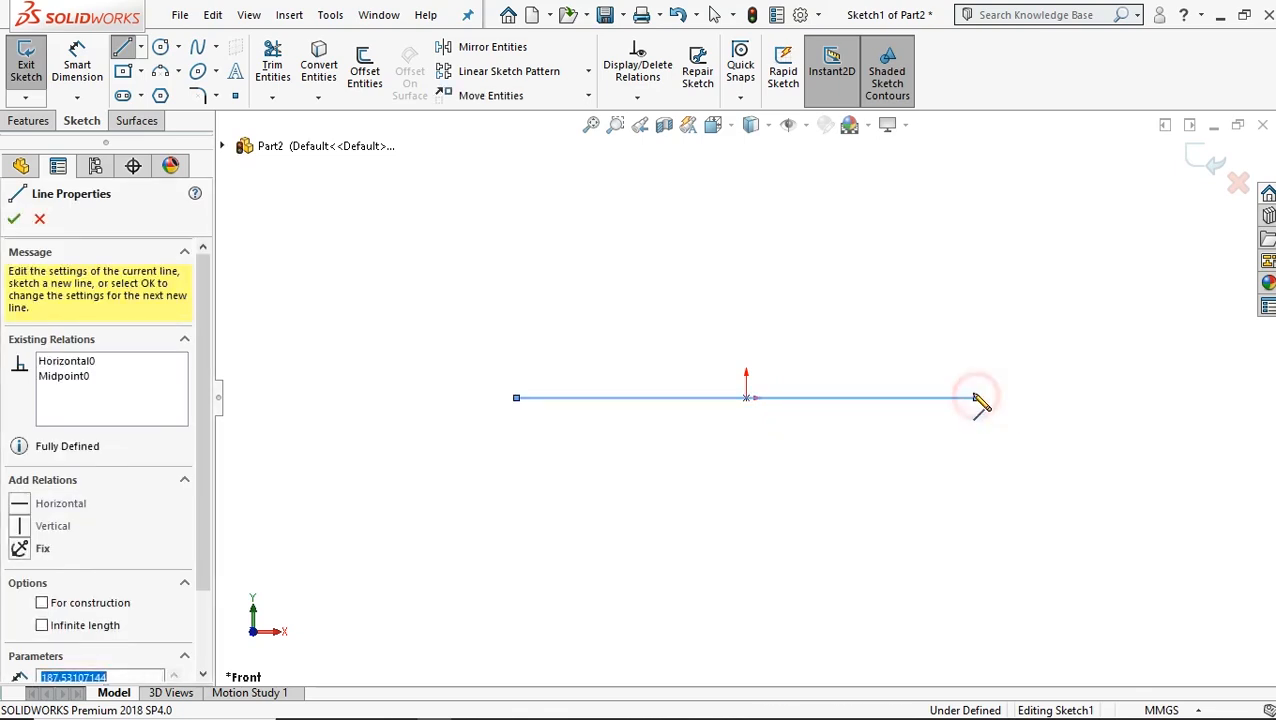
pyautogui.rightClick(906, 320)
pyautogui.click(923, 330)
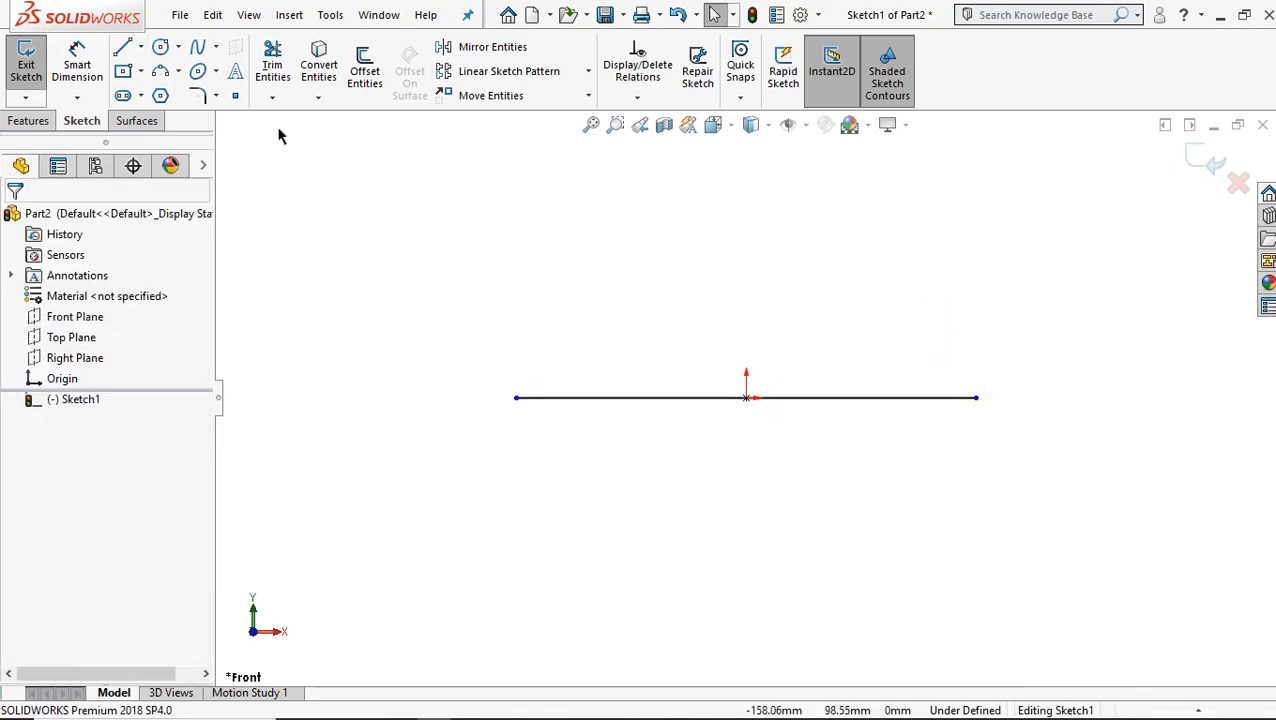
# - Dimension the horizontal line to a length of 75 mm and place the dimension below it
pyautogui.click(80, 66)
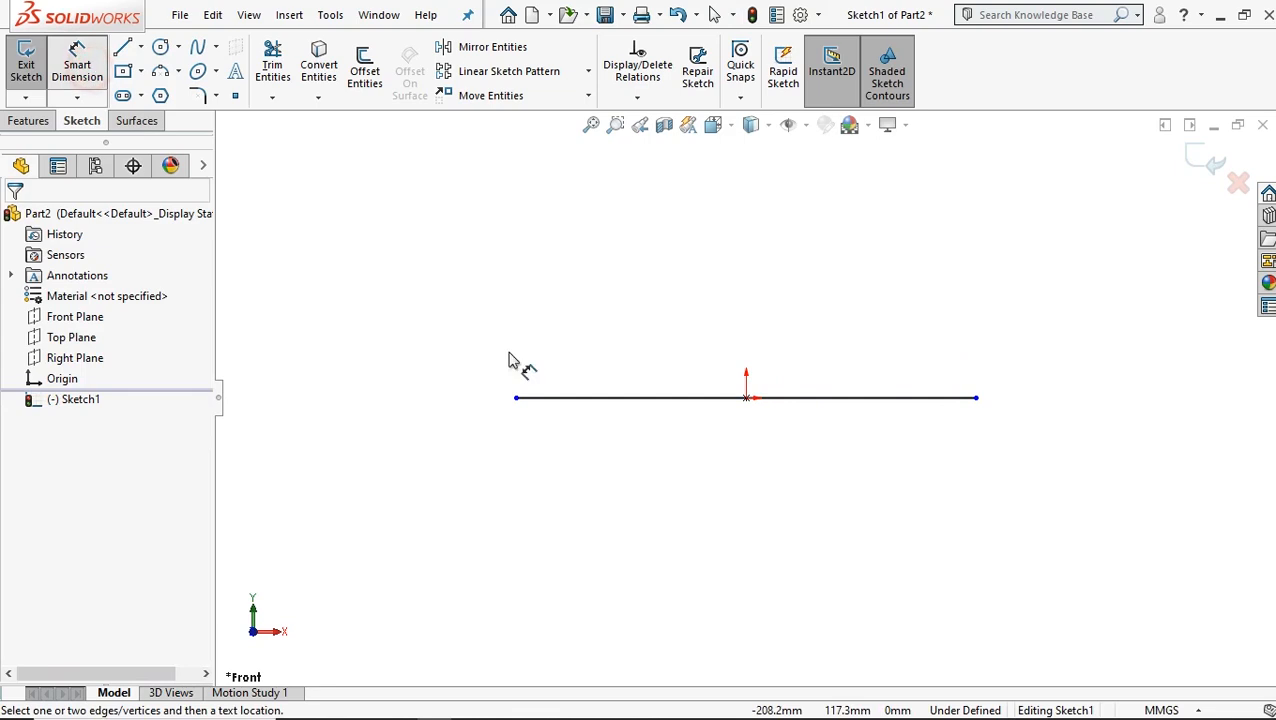
pyautogui.click(695, 398)
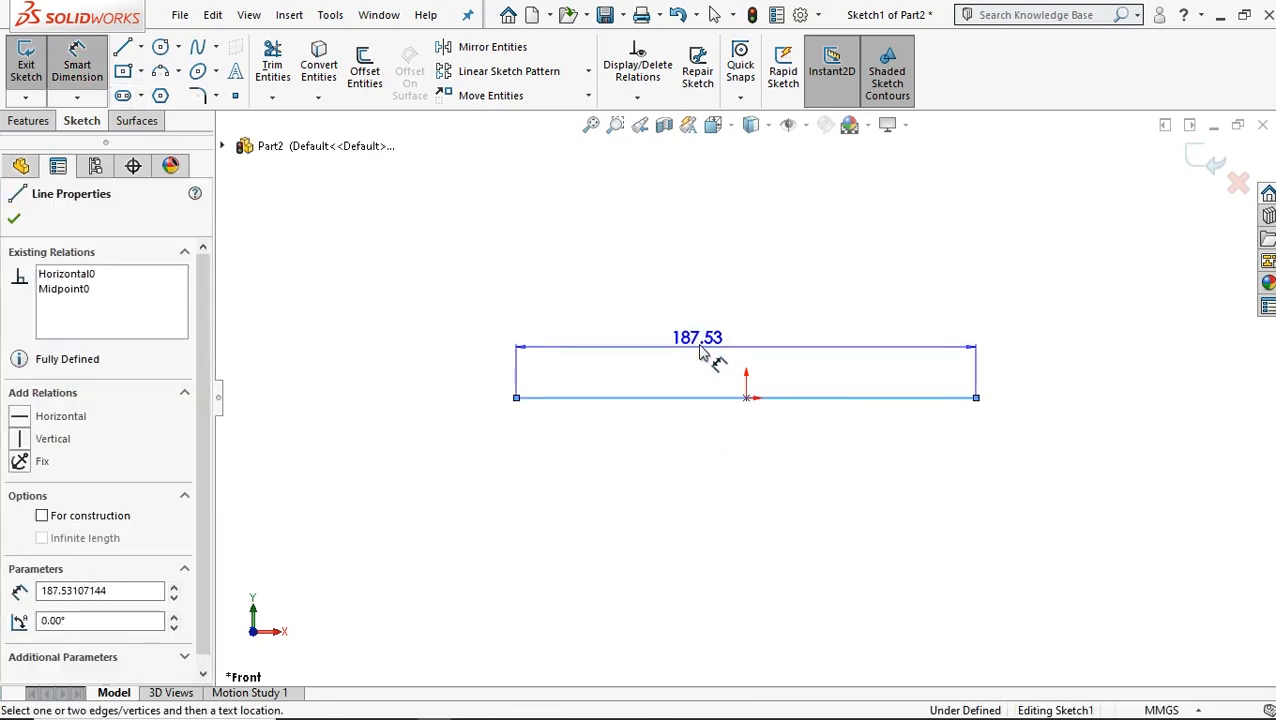
pyautogui.click(700, 350)
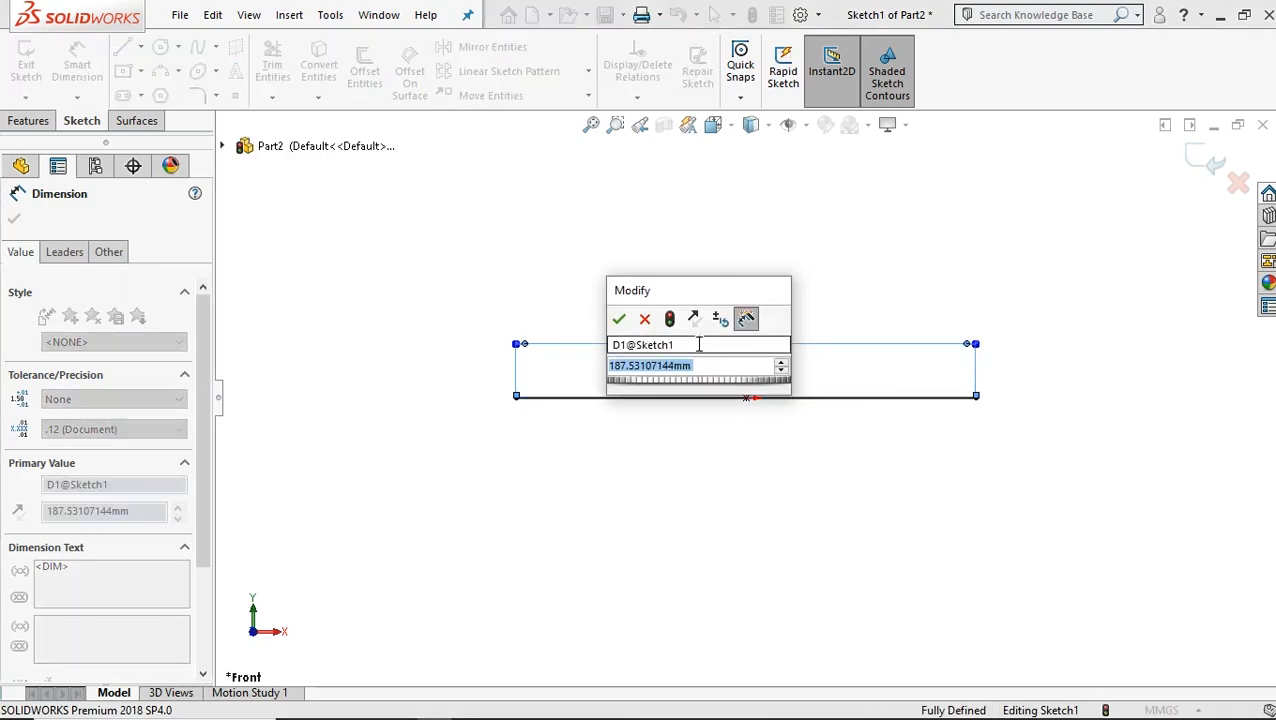
pyautogui.write('75')
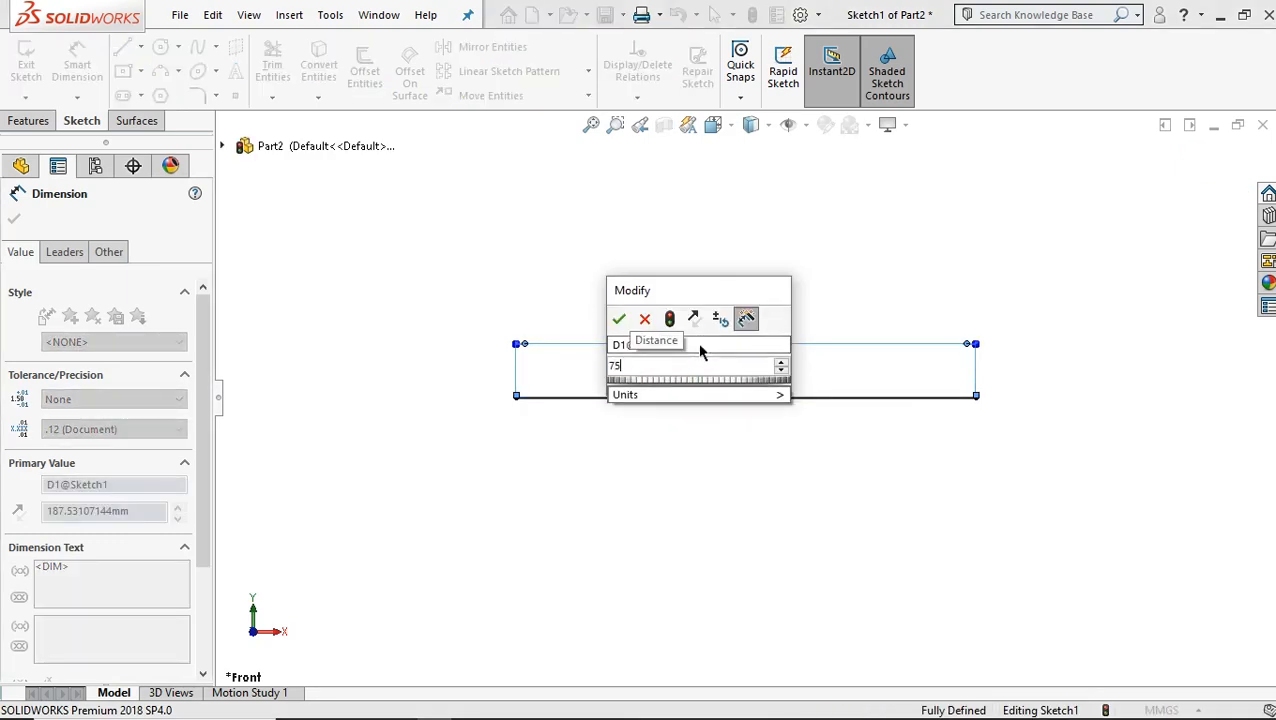
pyautogui.click(617, 318)
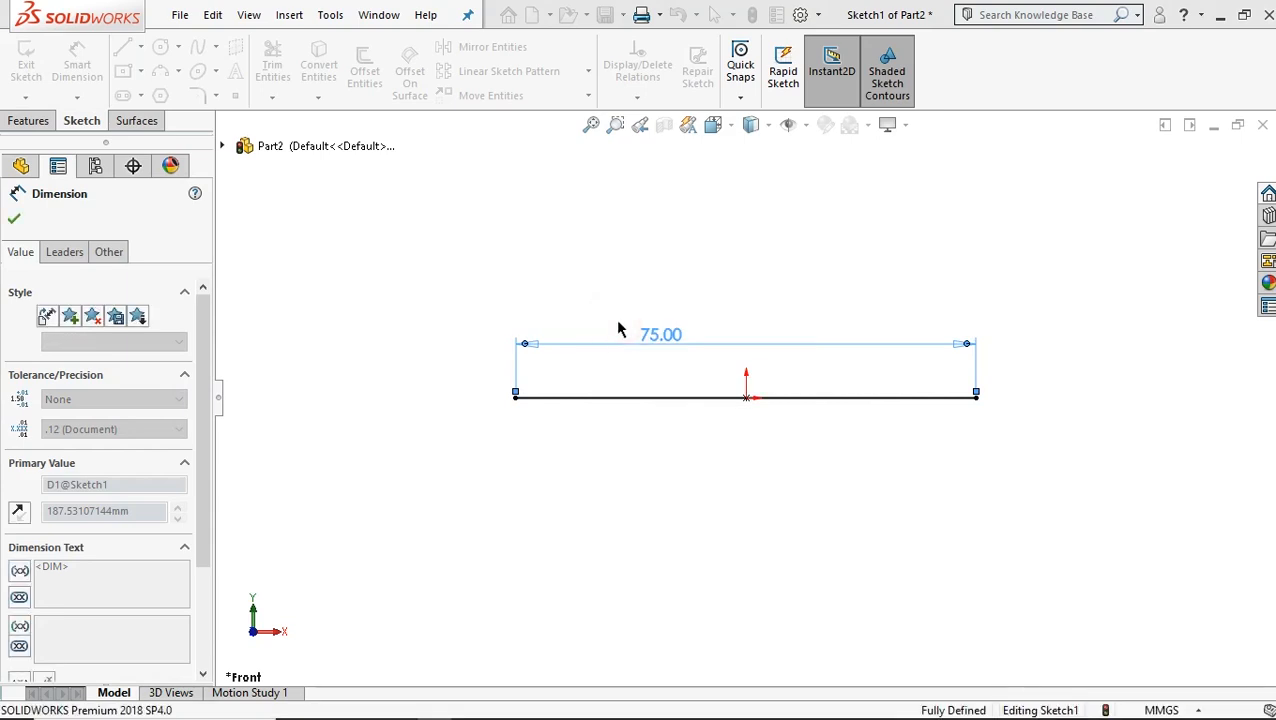
pyautogui.moveTo(697, 339)
pyautogui.mouseDown()
pyautogui.moveTo(702, 408)
pyautogui.moveTo(726, 442)
pyautogui.mouseUp()
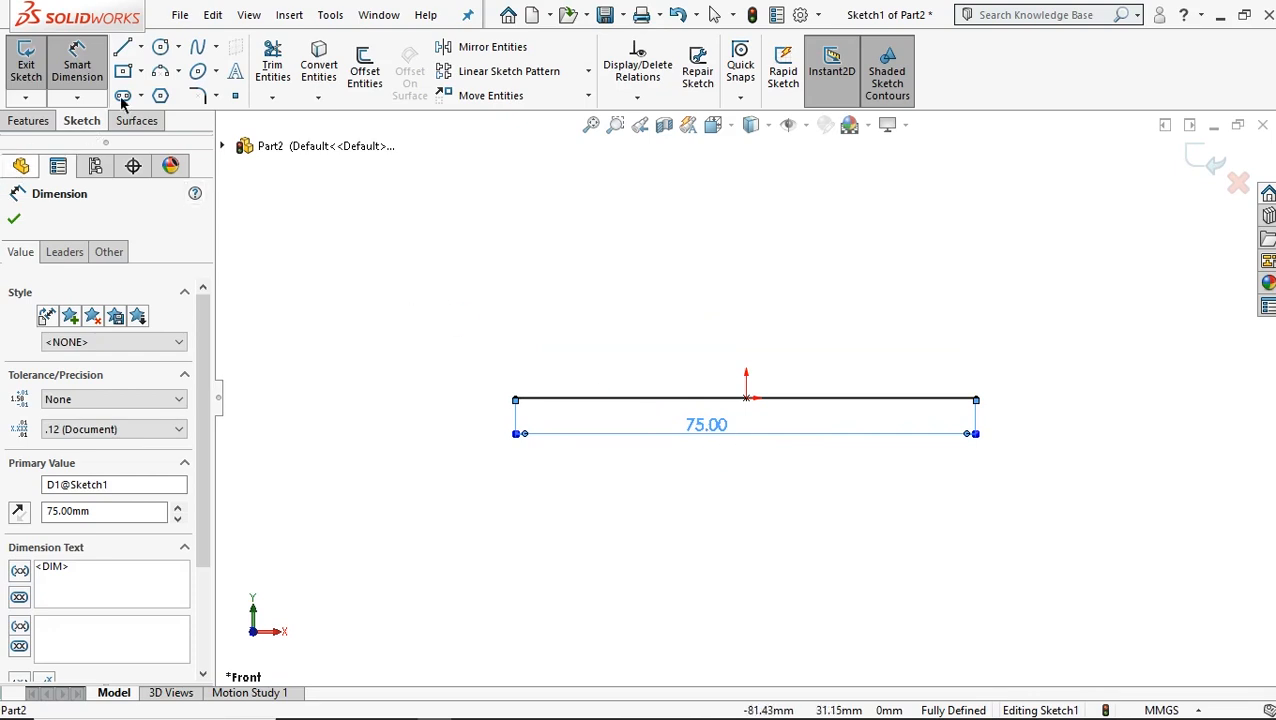
# - Sketch an inclined line about 45 mm long, rising outward from the right endpoint of the horizontal line
pyautogui.click(122, 47)
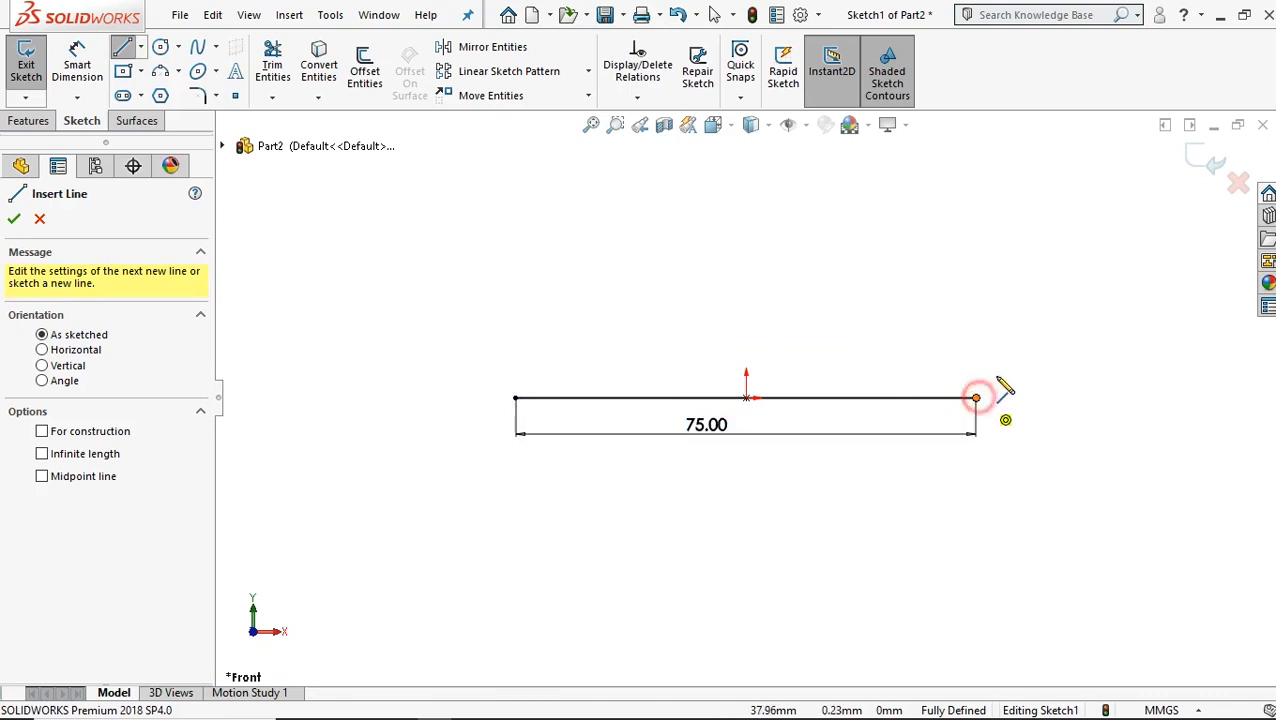
pyautogui.click(976, 398)
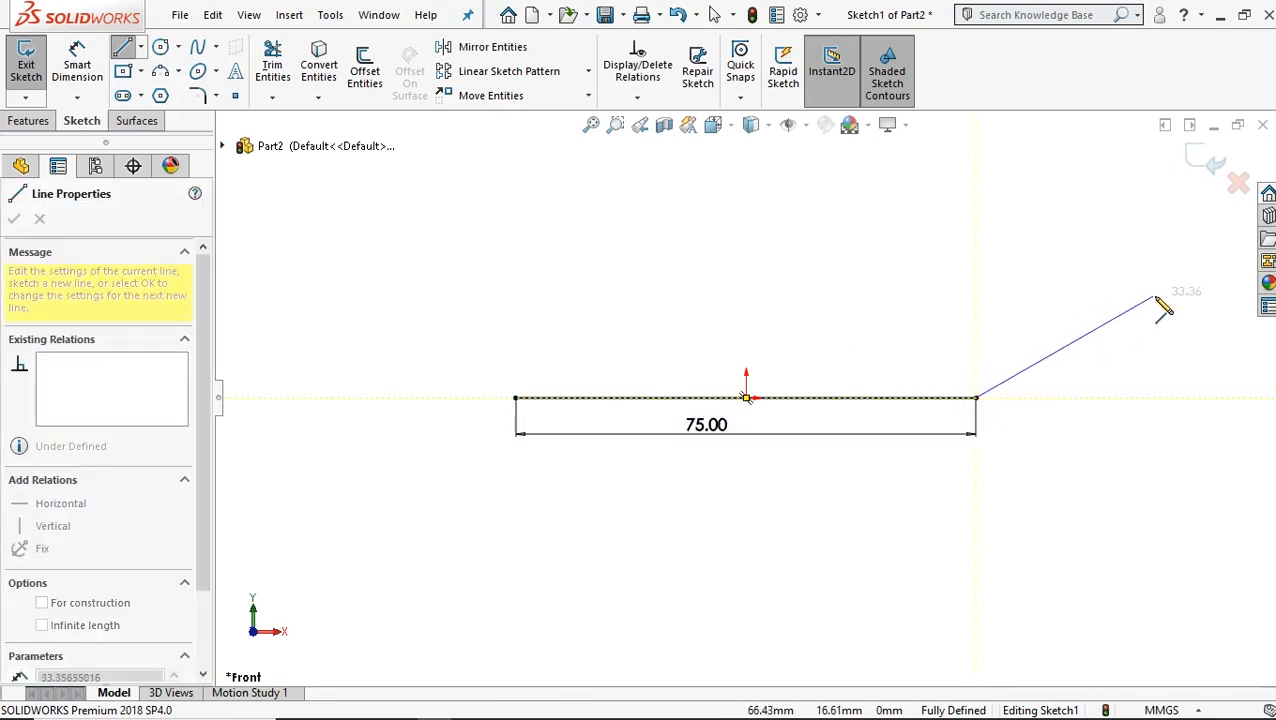
pyautogui.press('z')
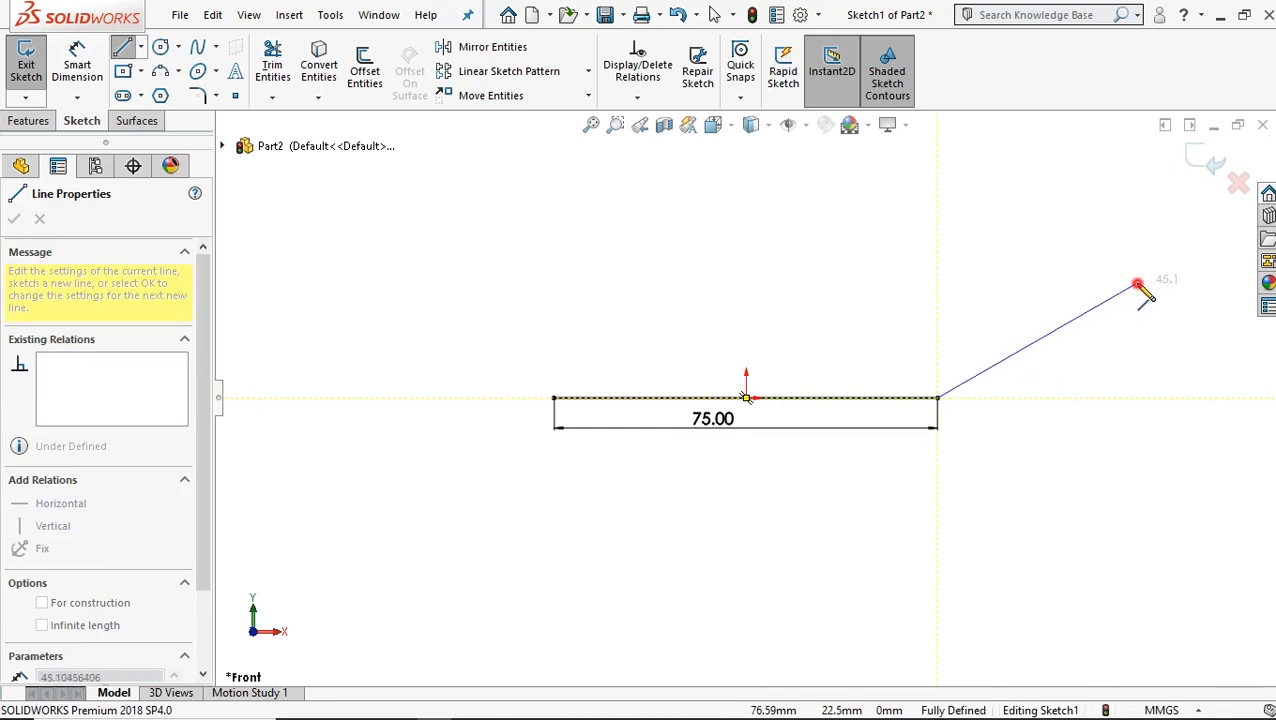
pyautogui.click(1137, 283)
pyautogui.rightClick(1013, 258)
pyautogui.click(1040, 262)
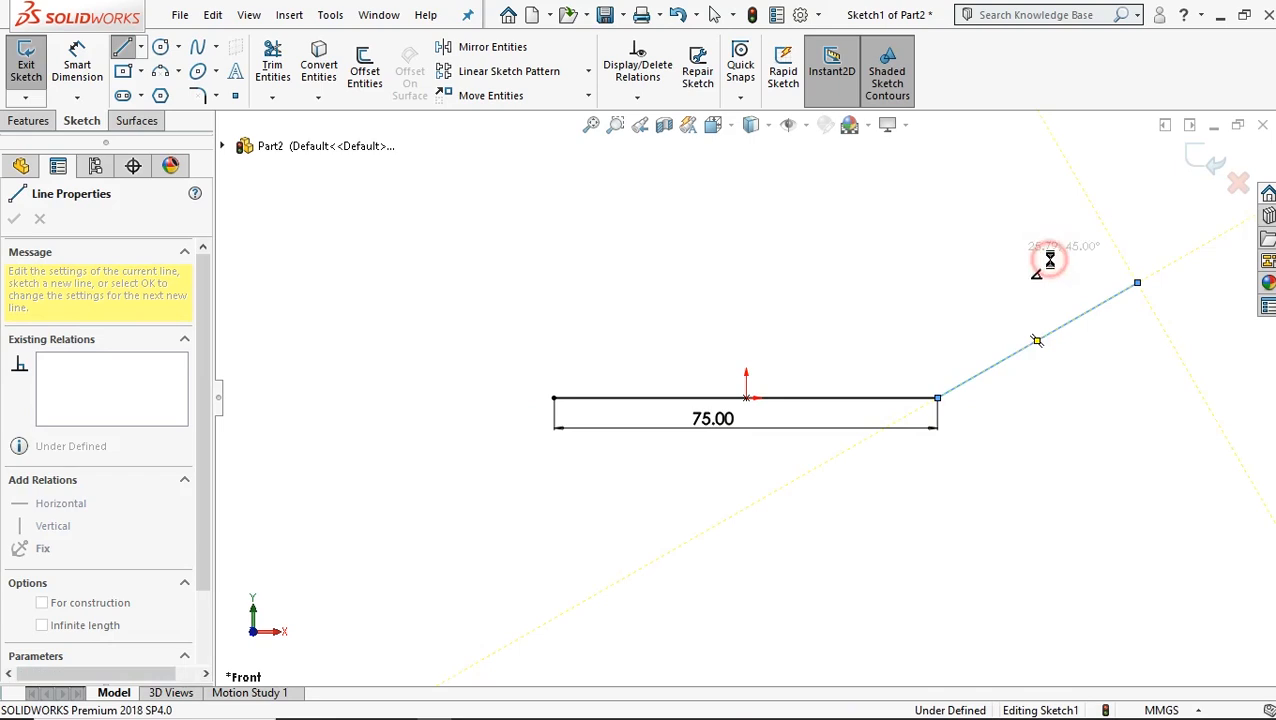
# - Sketch a horizontal construction line about 38 mm long, extending outward from the corner where the two lines meet
pyautogui.click(122, 47)
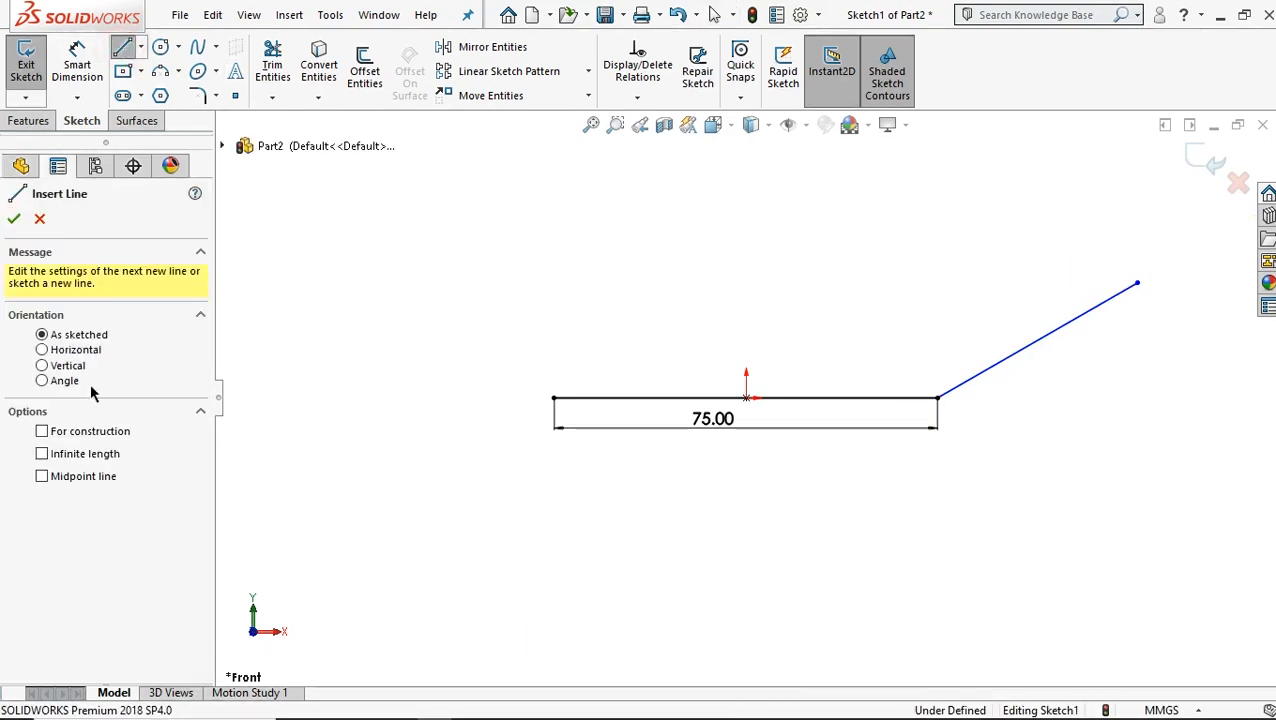
pyautogui.click(90, 431)
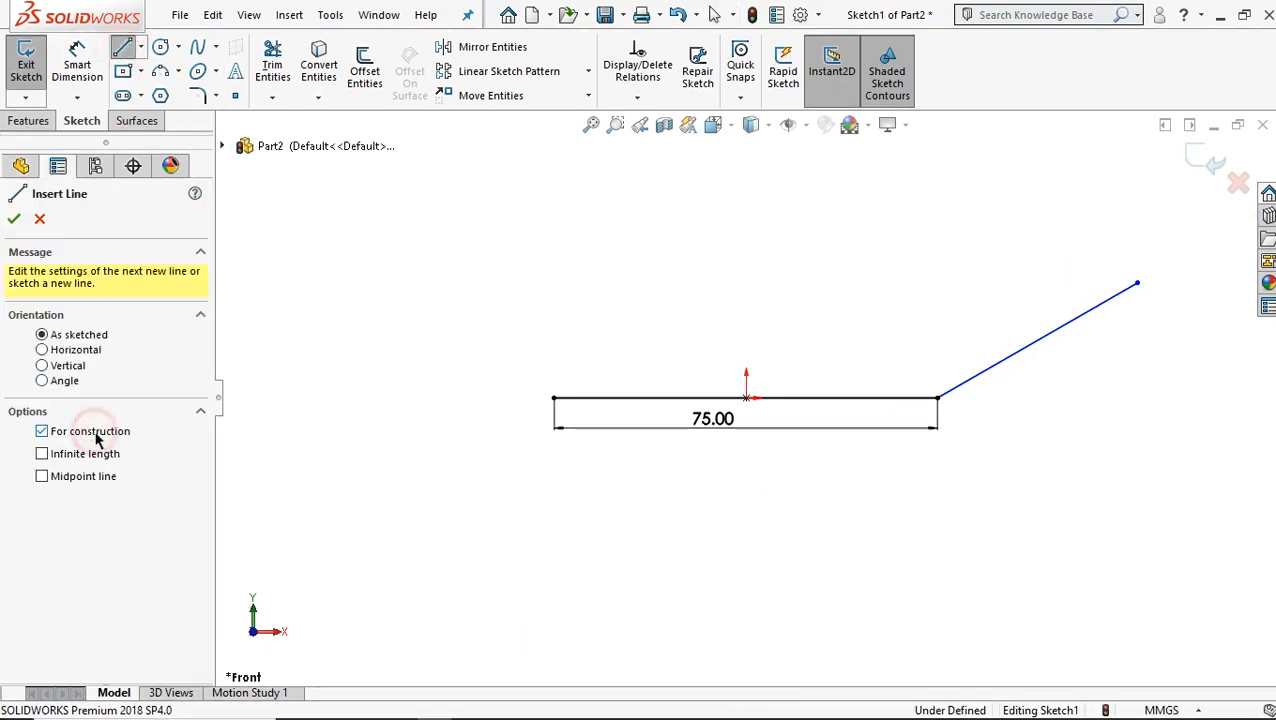
pyautogui.click(938, 399)
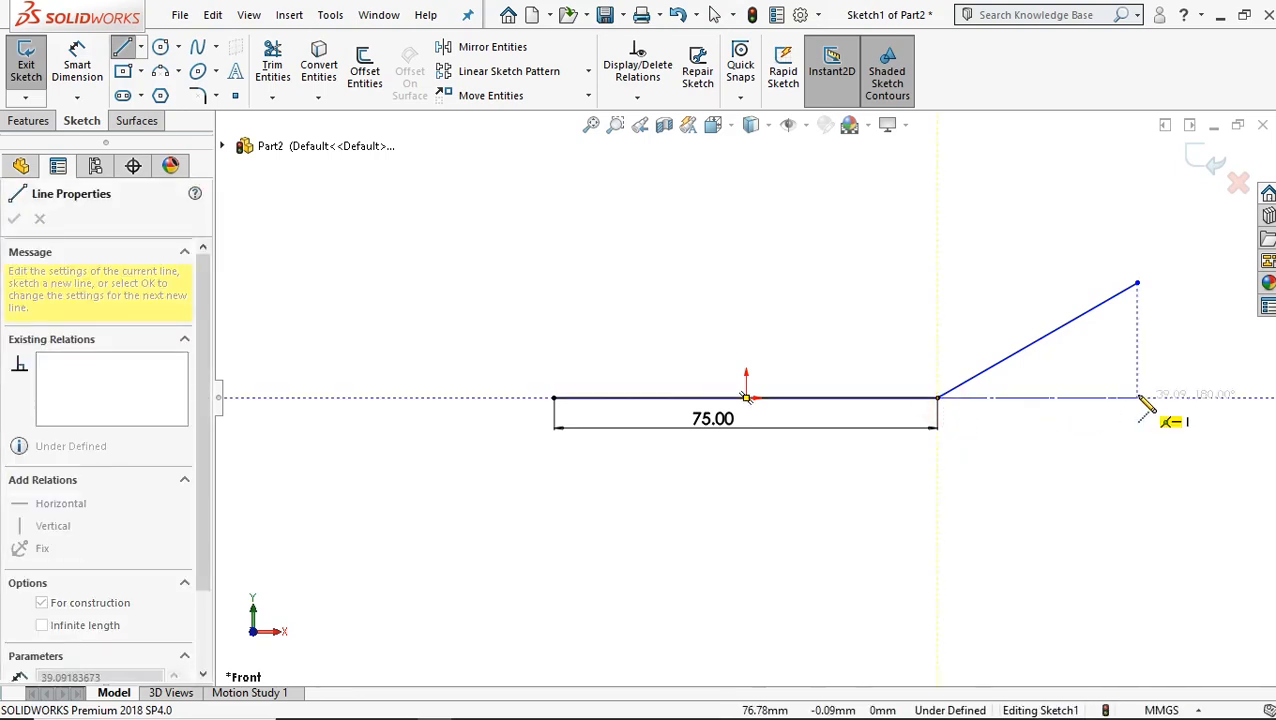
pyautogui.click(1118, 370)
pyautogui.rightClick(1133, 373)
pyautogui.click(1133, 372)
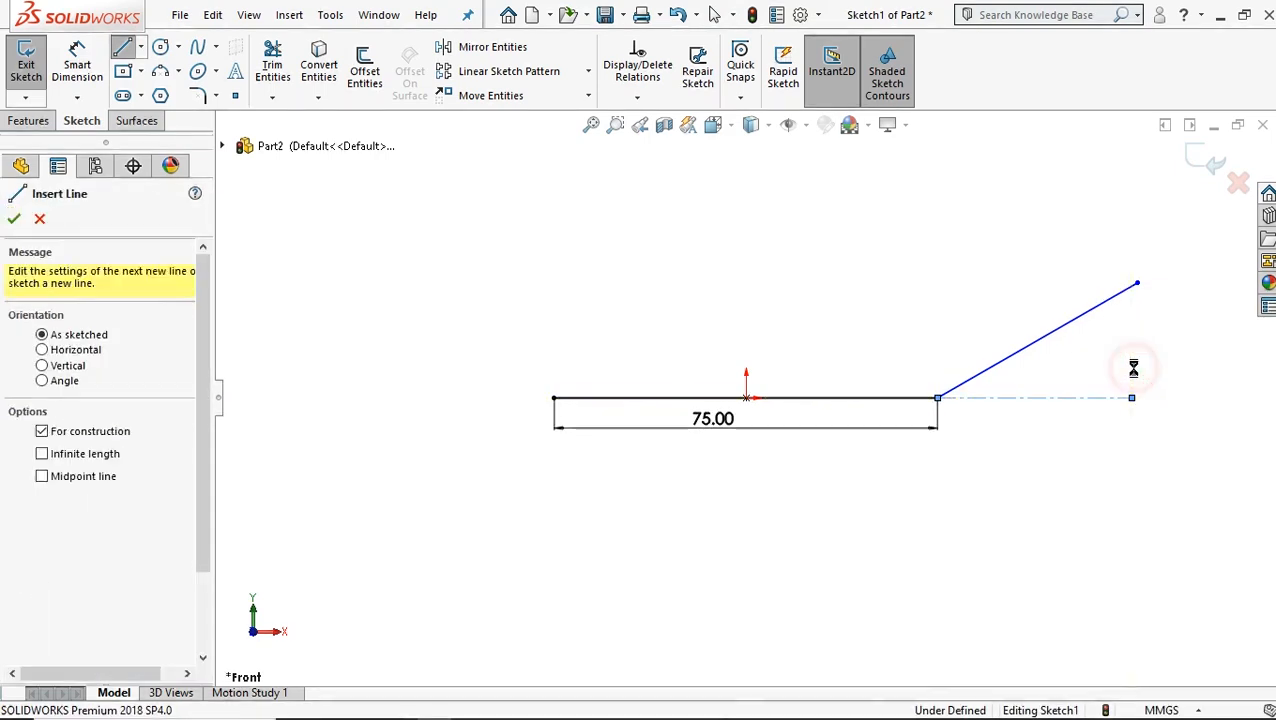
# - Dimension the angle between the inclined line and the construction line to 30 degrees
pyautogui.click(80, 62)
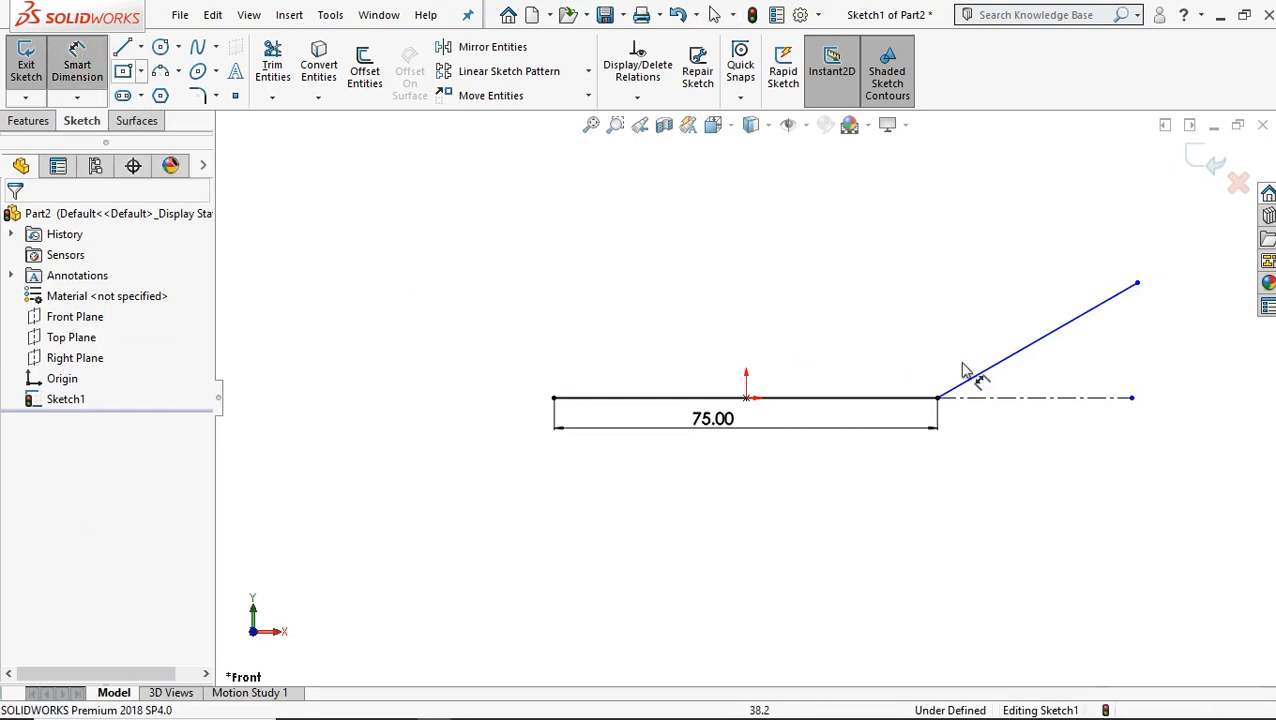
pyautogui.click(1010, 368)
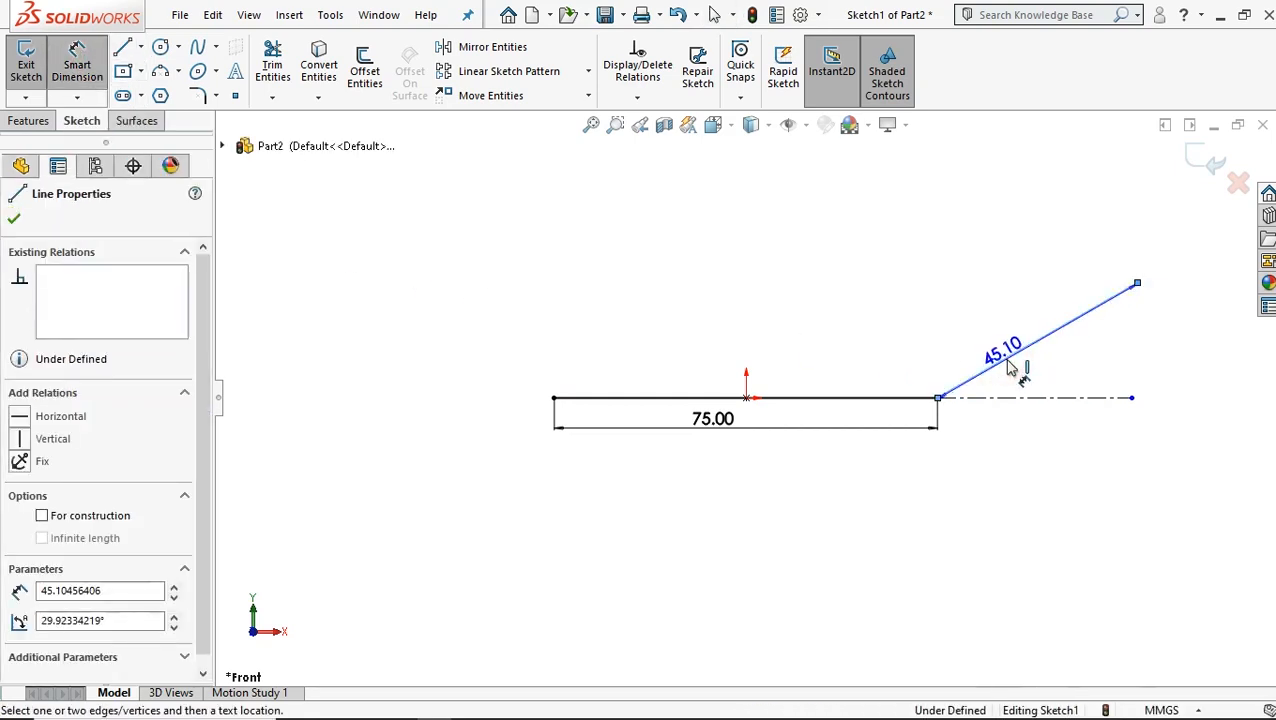
pyautogui.click(1042, 399)
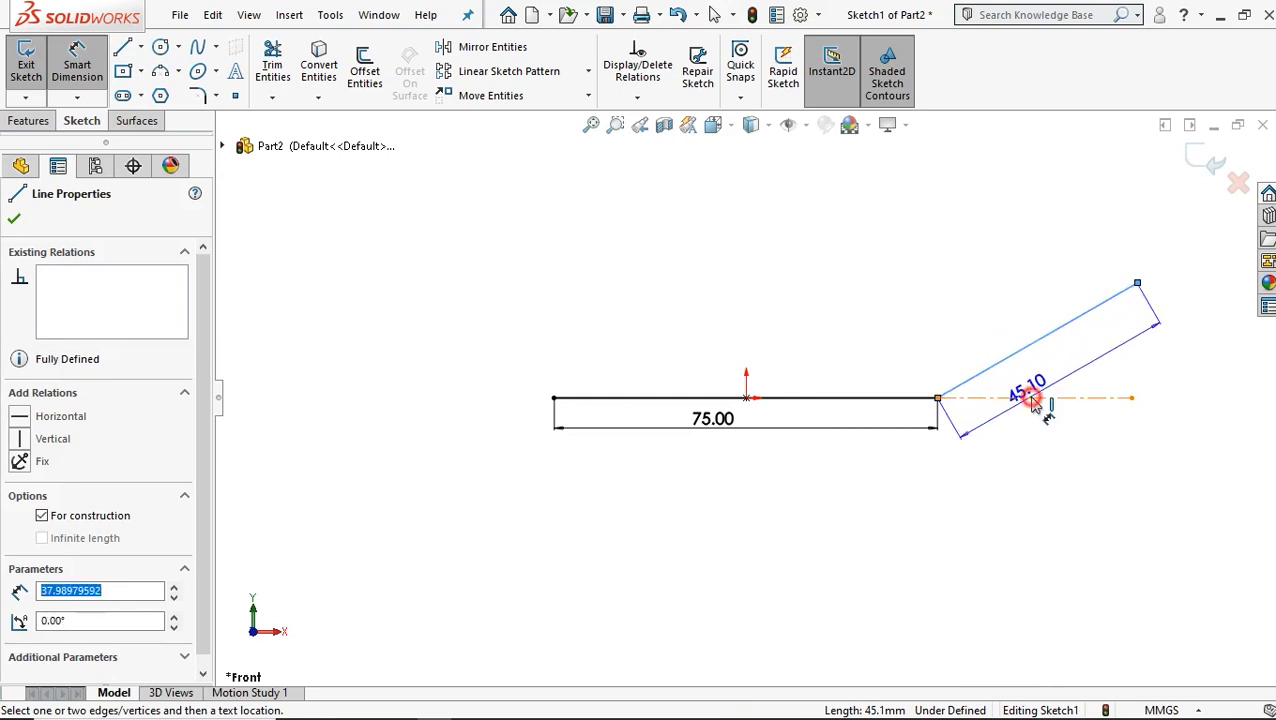
pyautogui.click(1062, 372)
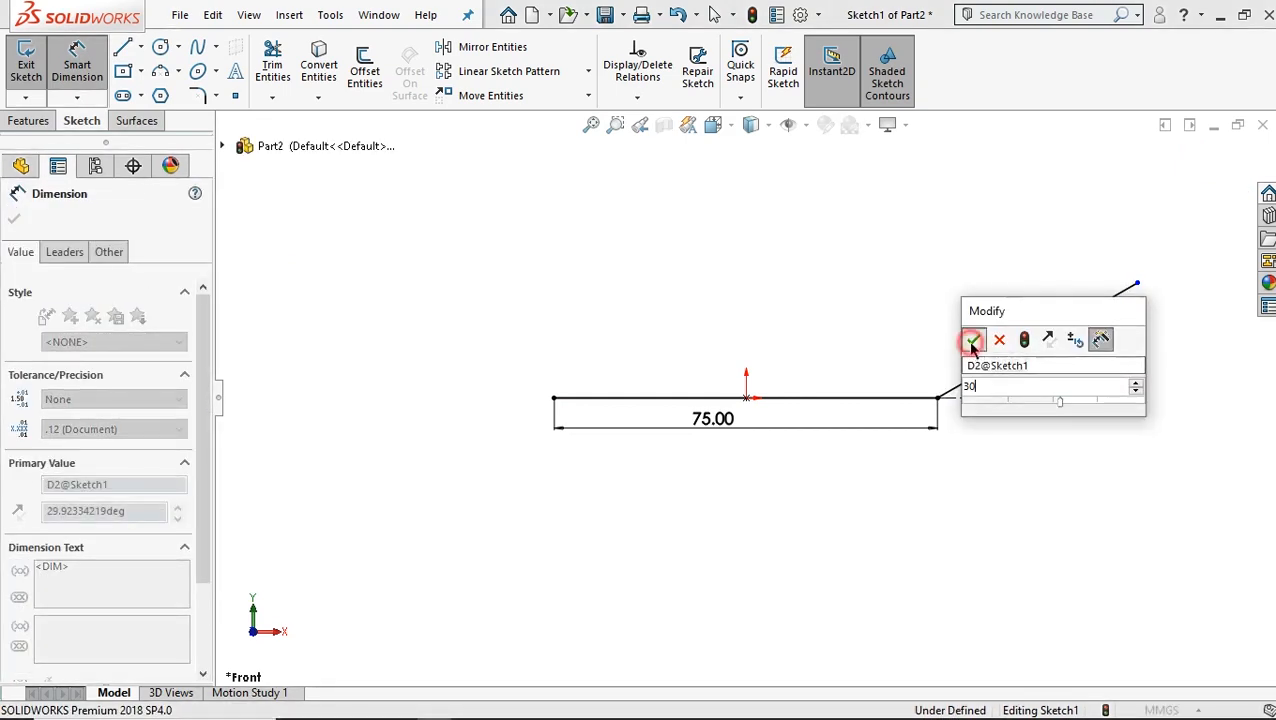
pyautogui.click(971, 339)
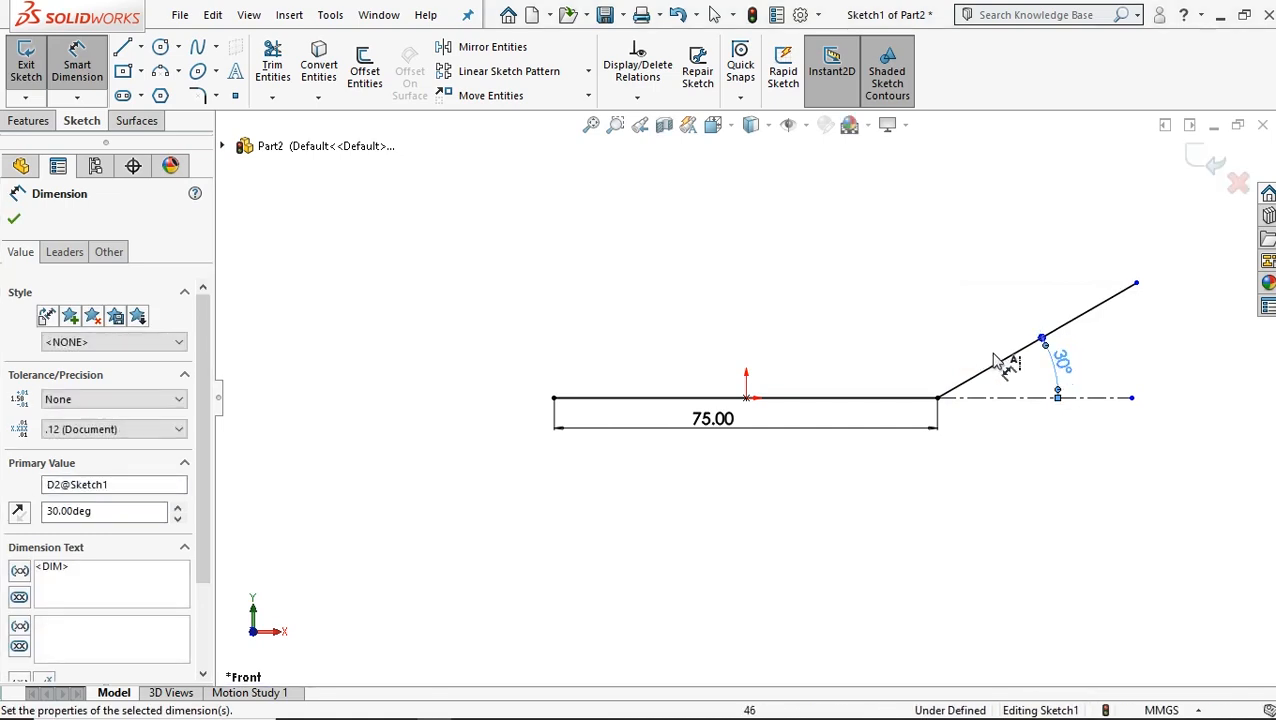
# - Dimension the inclined line's length to 75 mm
pyautogui.click(1004, 358)
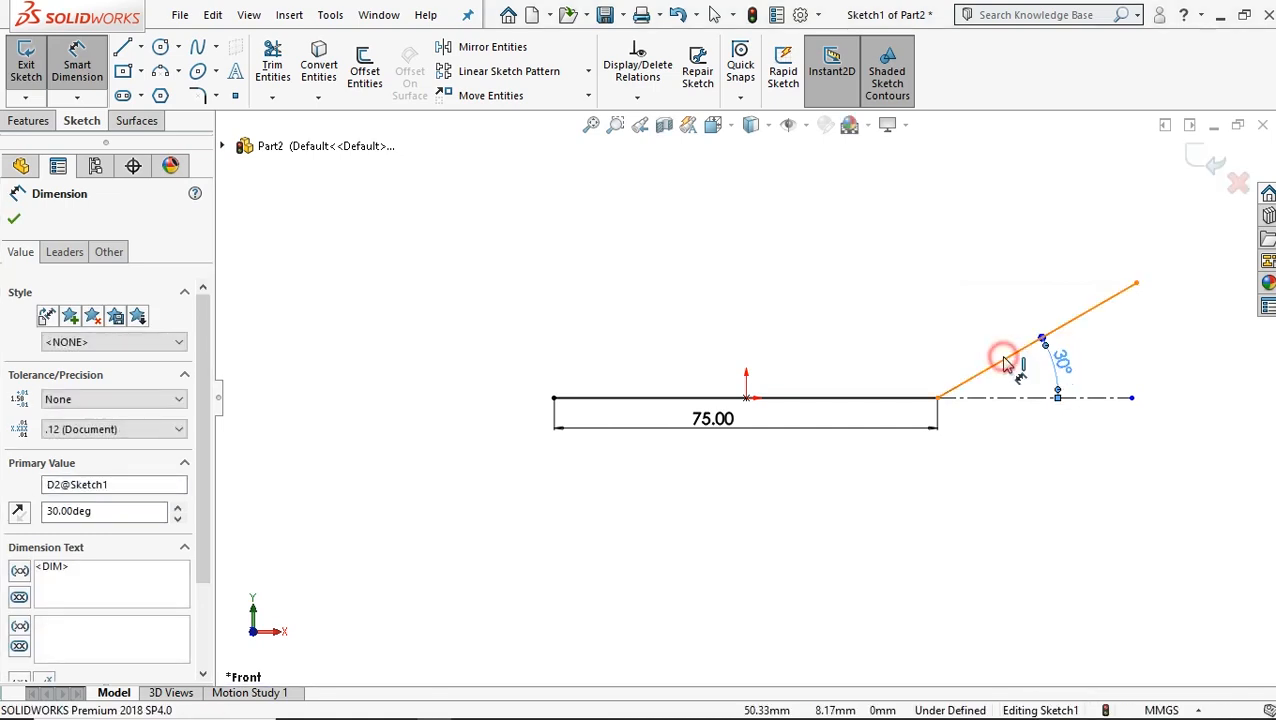
pyautogui.click(1053, 398)
pyautogui.click(1112, 366)
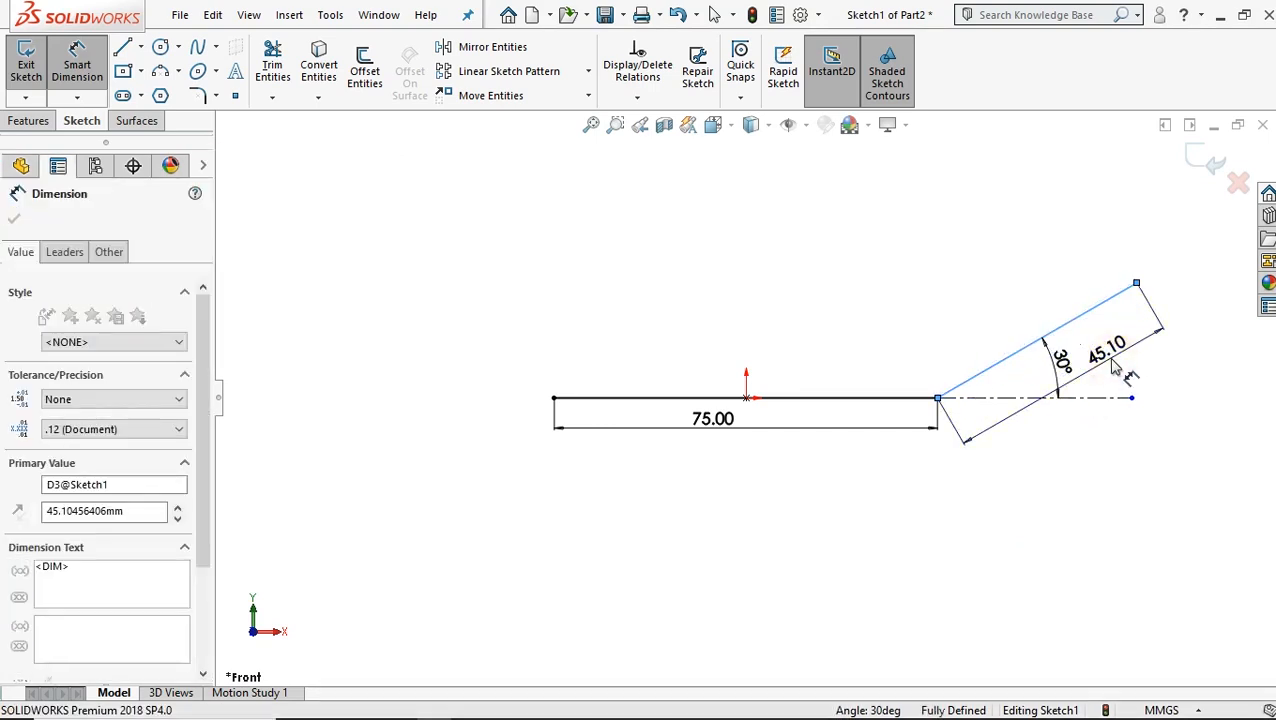
pyautogui.write('75')
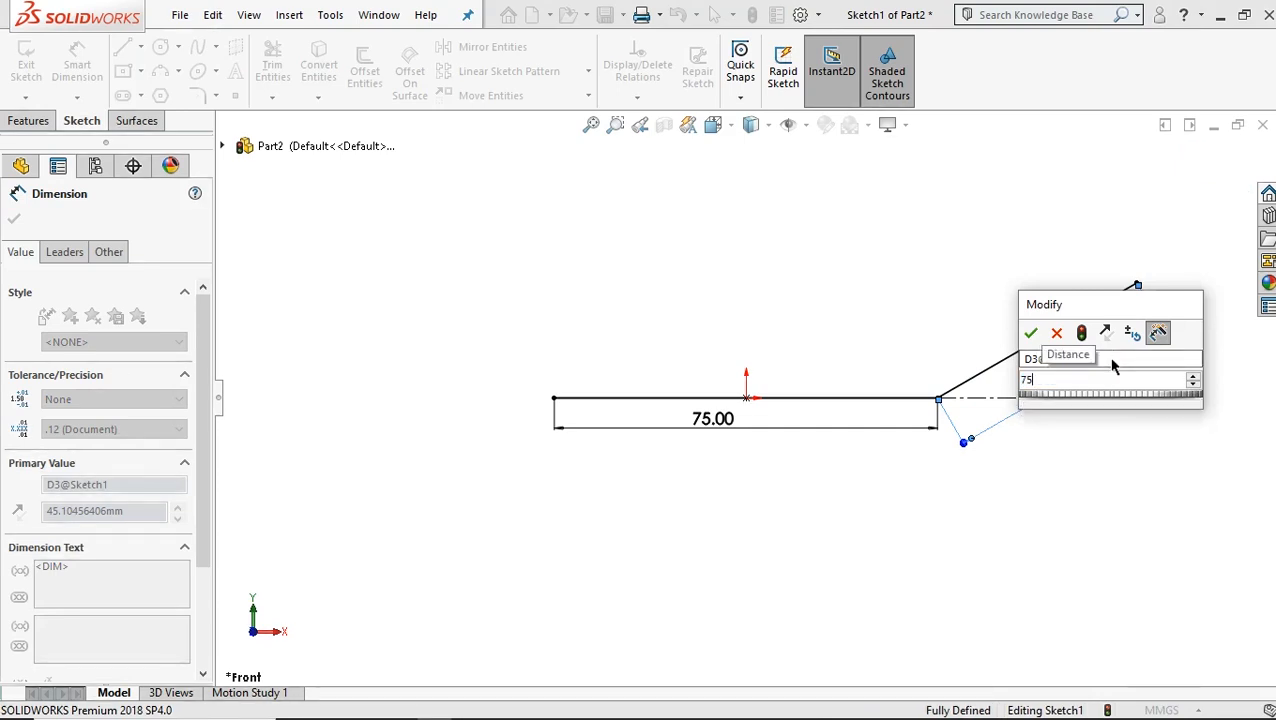
pyautogui.press('Return')
pyautogui.scroll(2, 1113, 365)
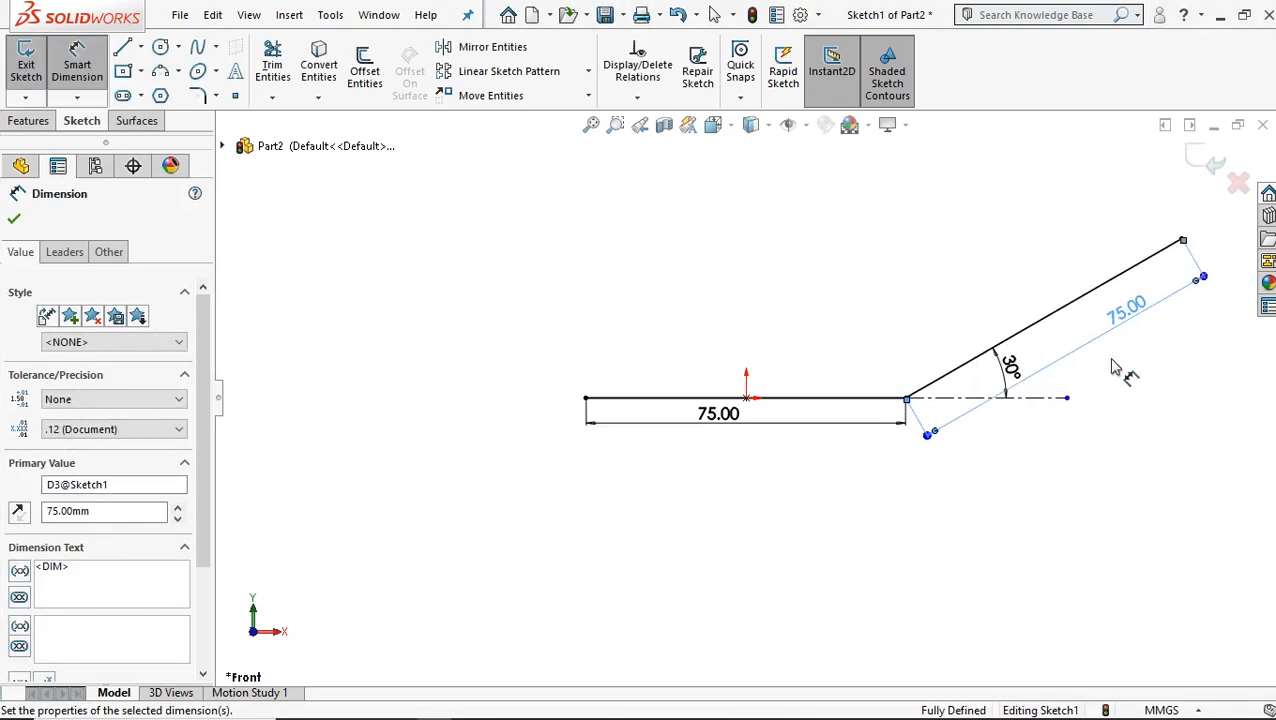
pyautogui.click(13, 222)
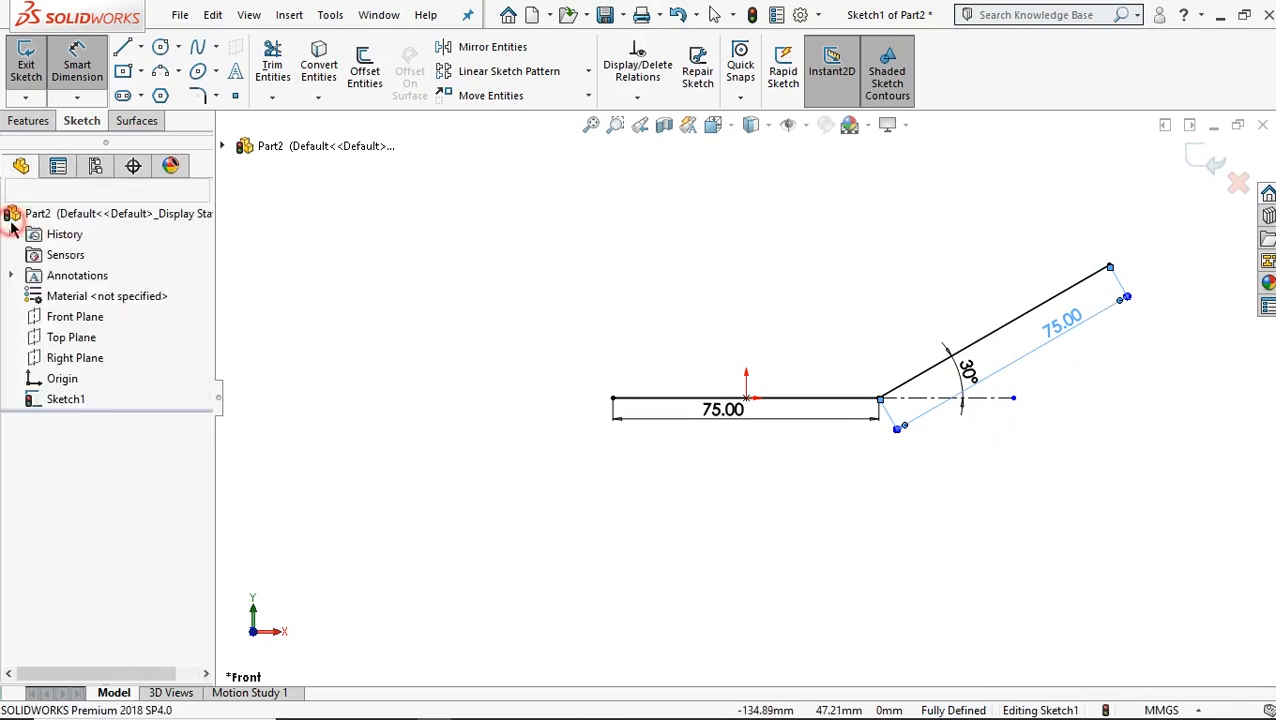
# - Offset the chain of the two 75 mm lines by 12 mm, reversed to the upper side of the profile
pyautogui.scroll(-1, 1068, 345)
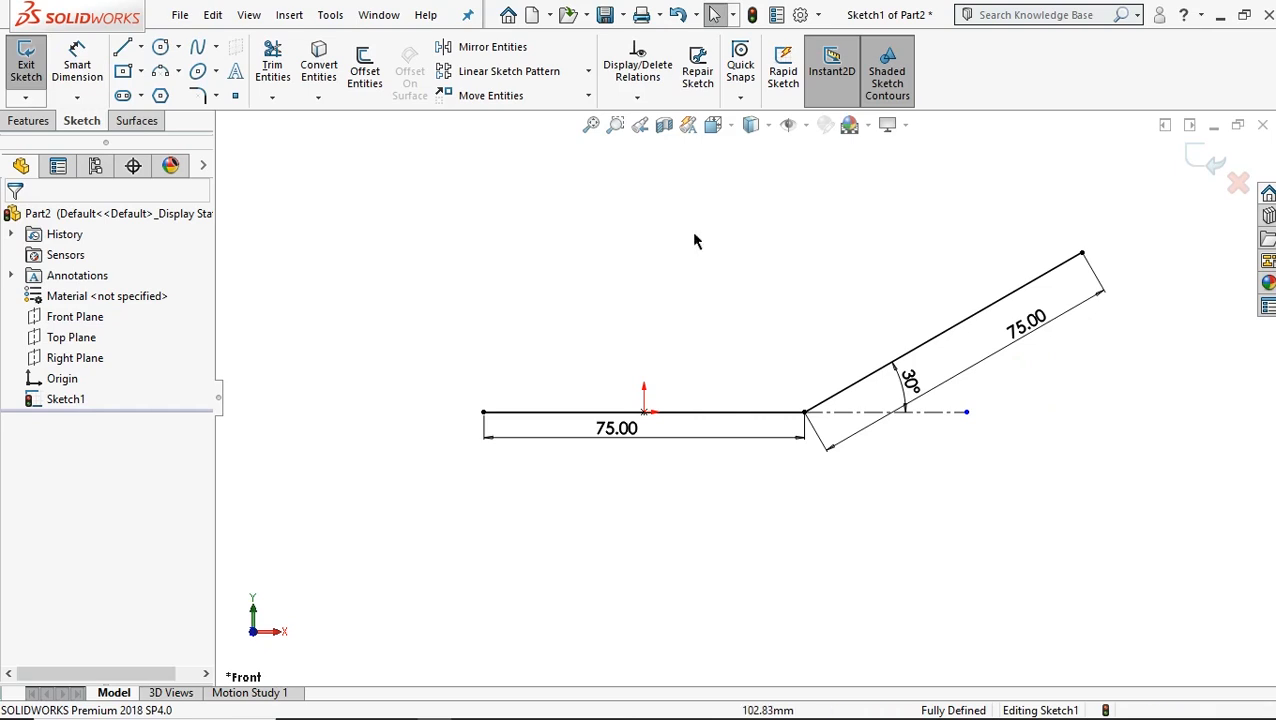
pyautogui.click(364, 70)
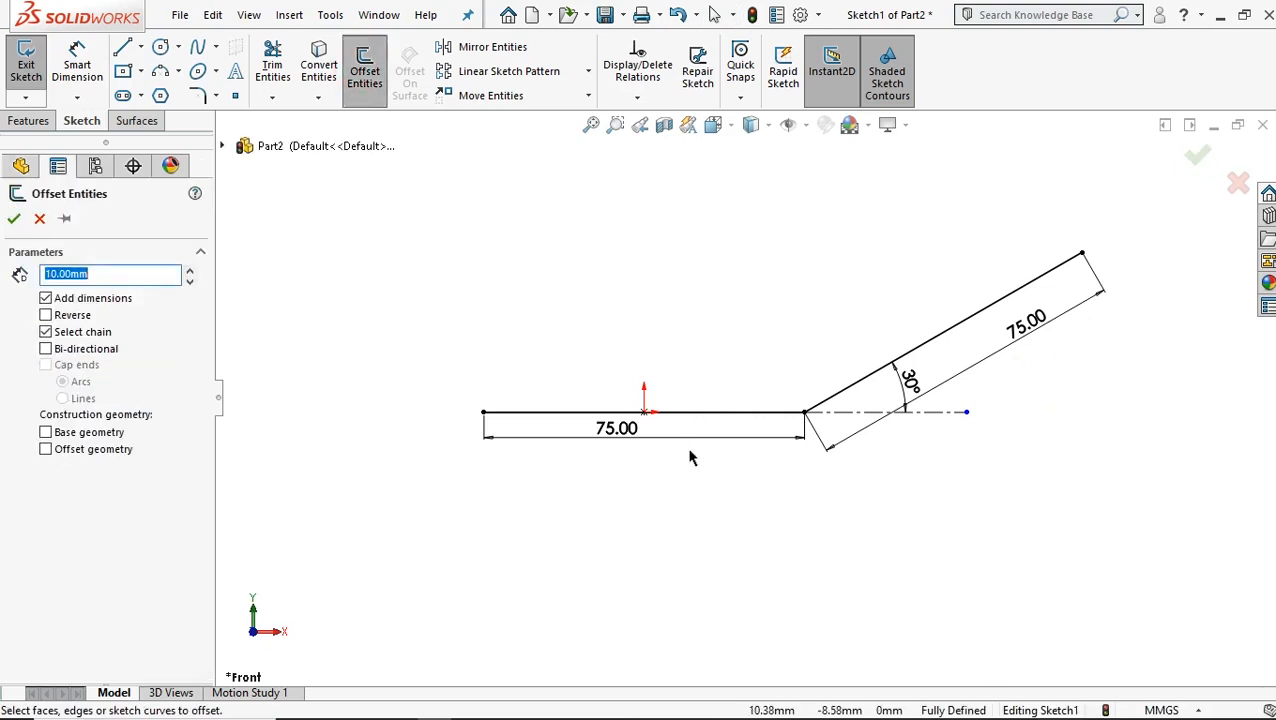
pyautogui.click(519, 415)
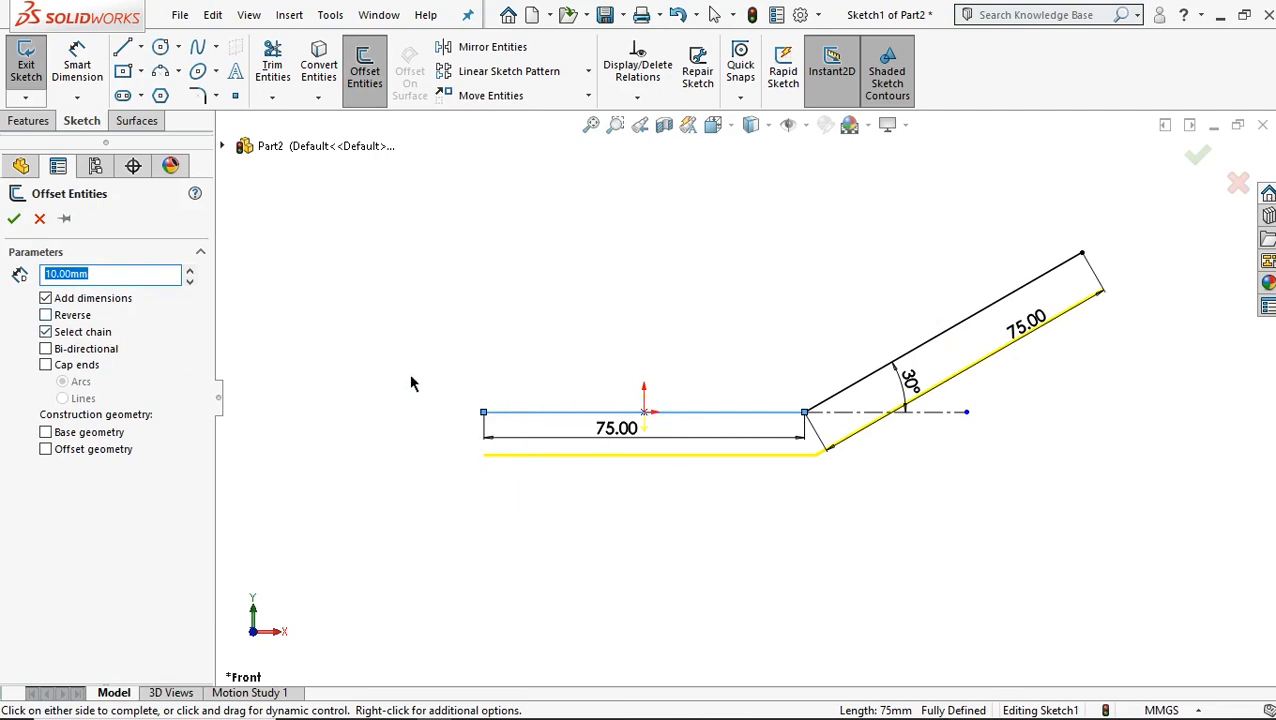
pyautogui.click(46, 315)
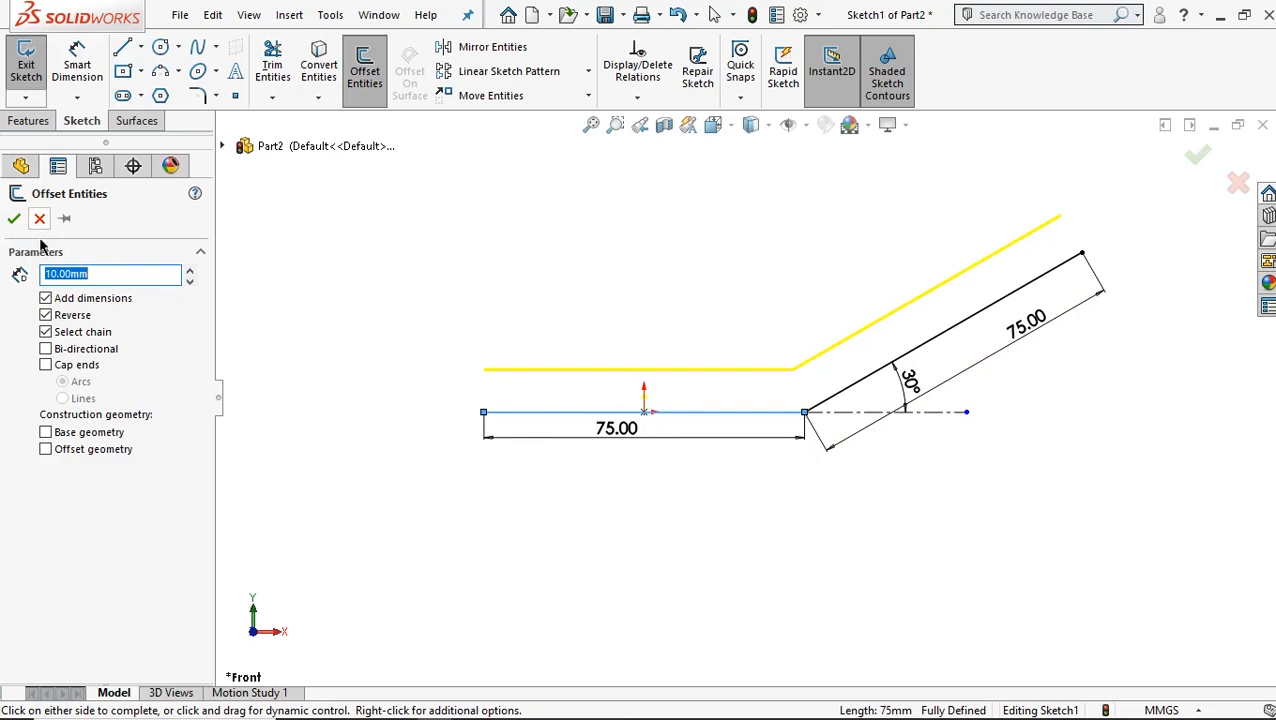
pyautogui.click(108, 275)
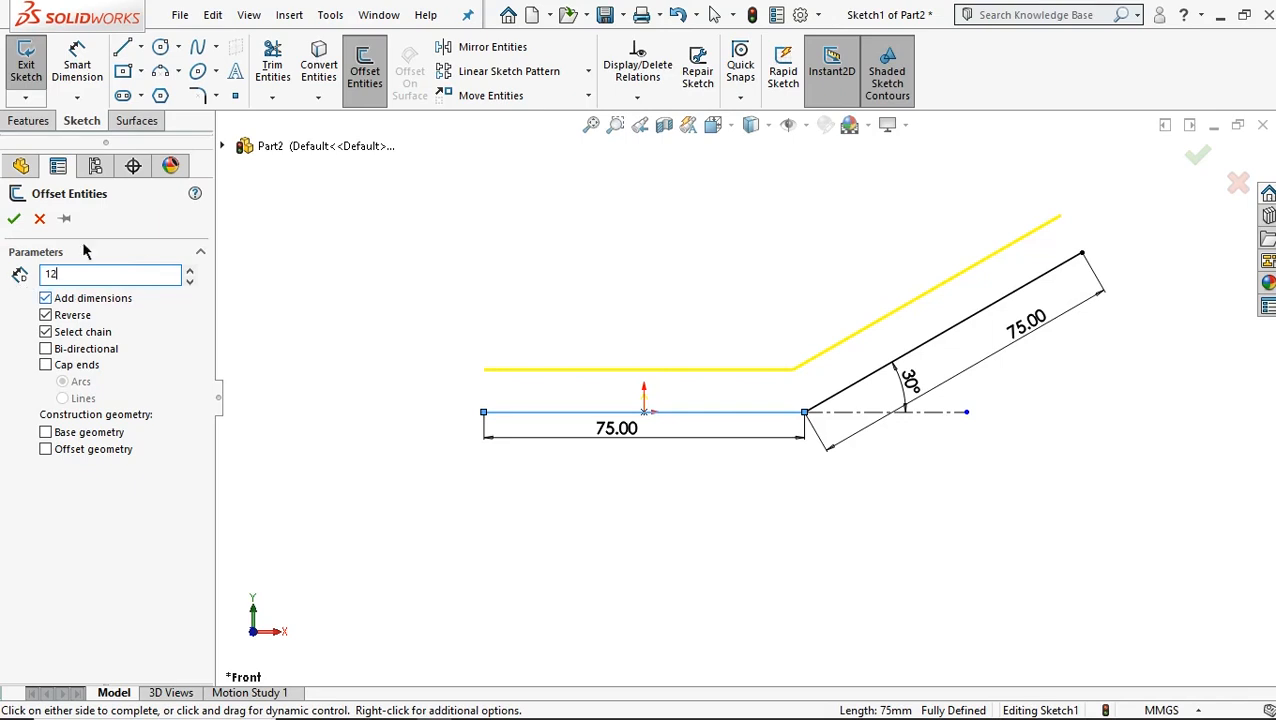
pyautogui.click(16, 222)
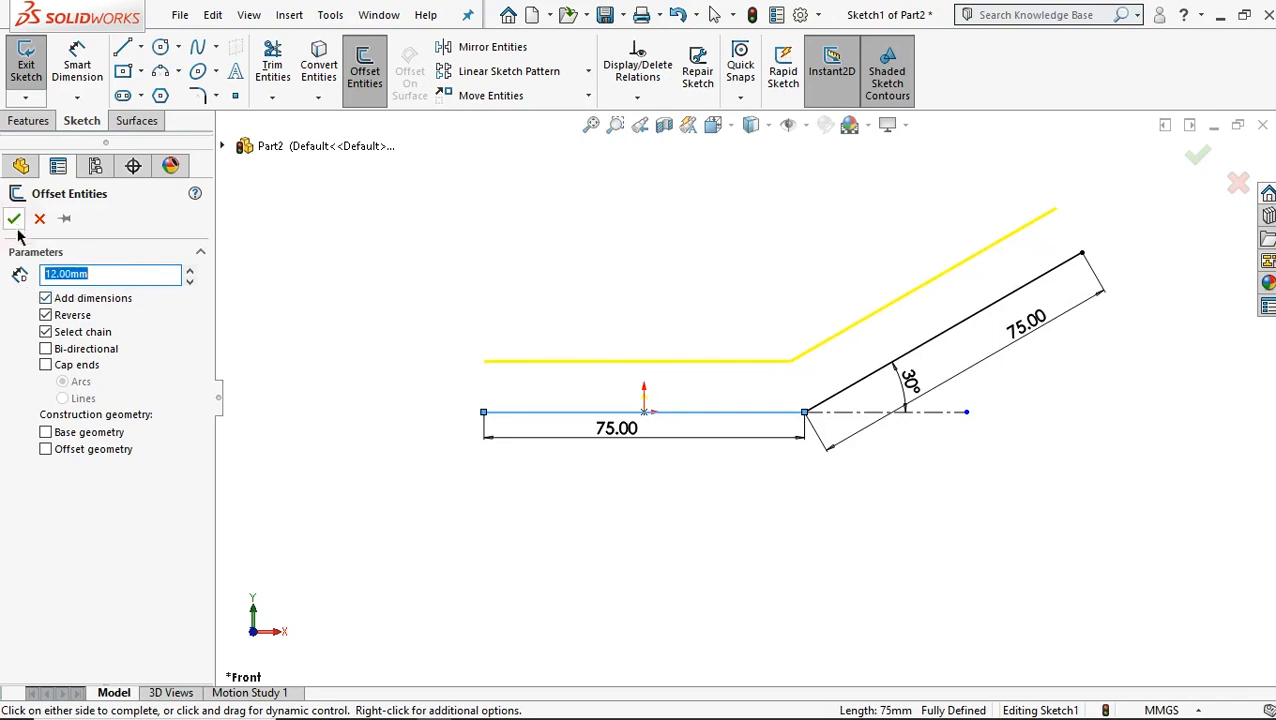
# - Close both open ends of the bent profile with straight lines joining the original and offset endpoints
pyautogui.click(122, 50)
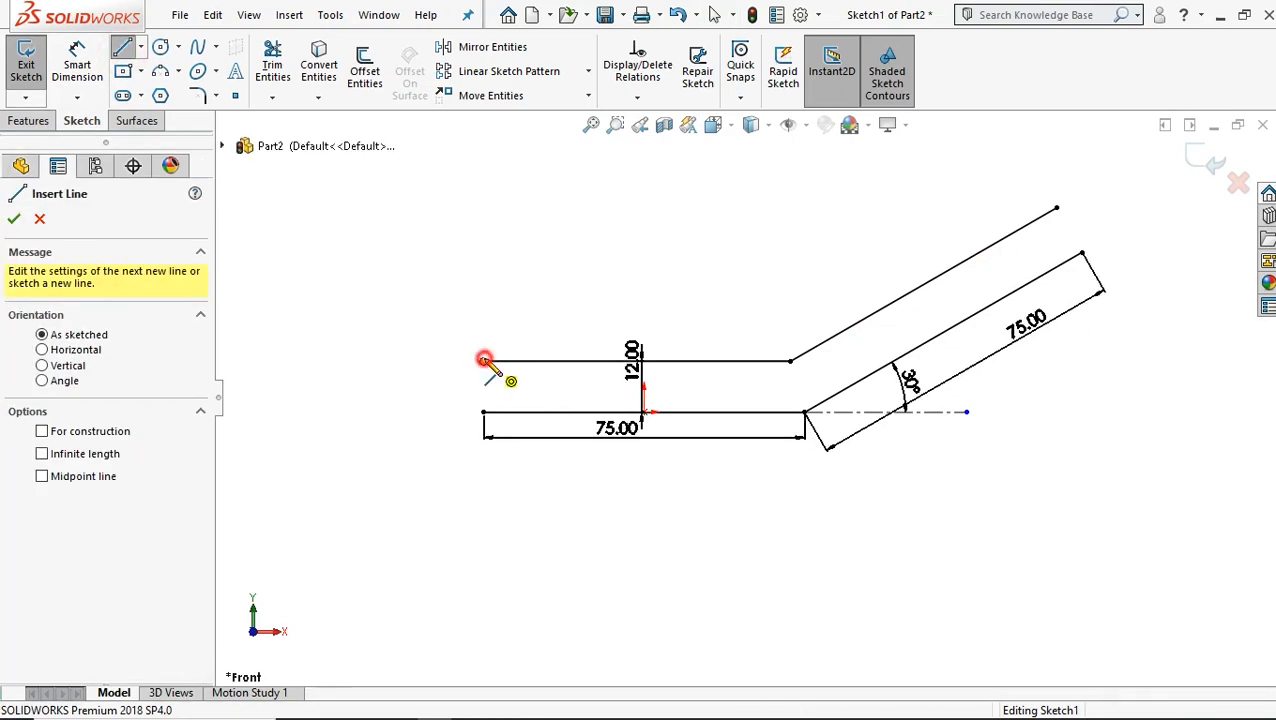
pyautogui.click(483, 361)
pyautogui.click(483, 411)
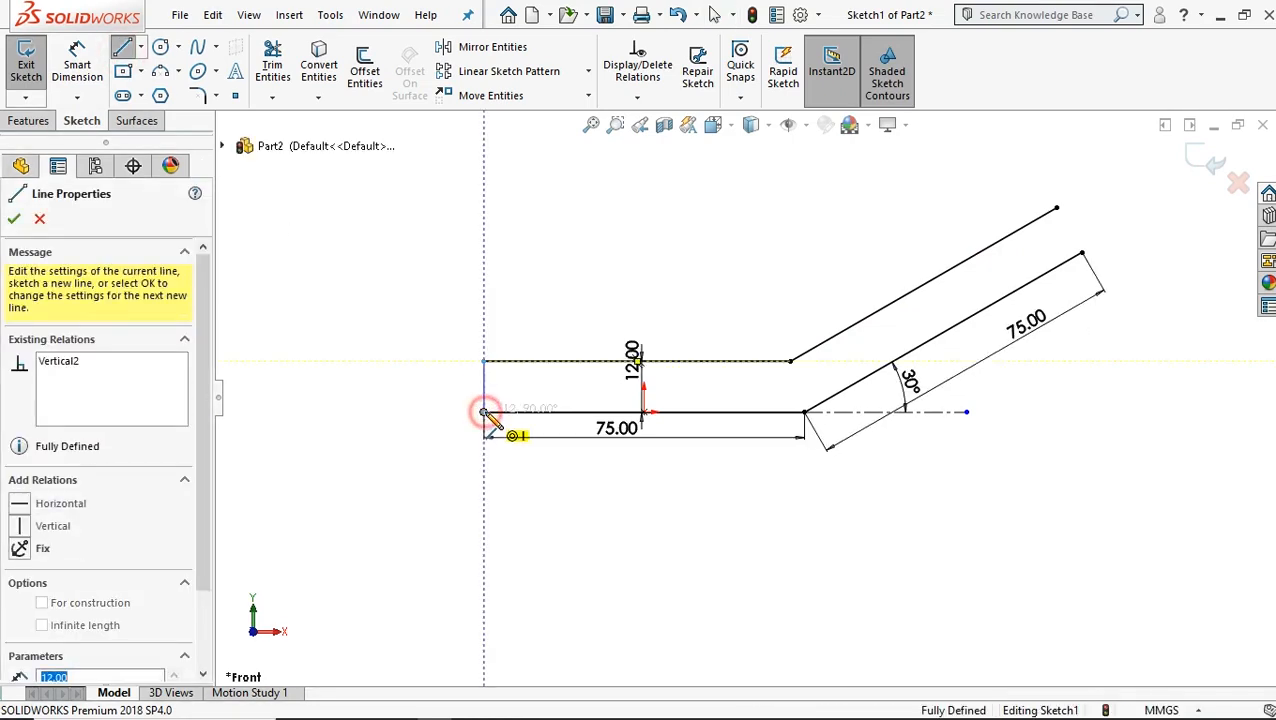
pyautogui.click(1058, 209)
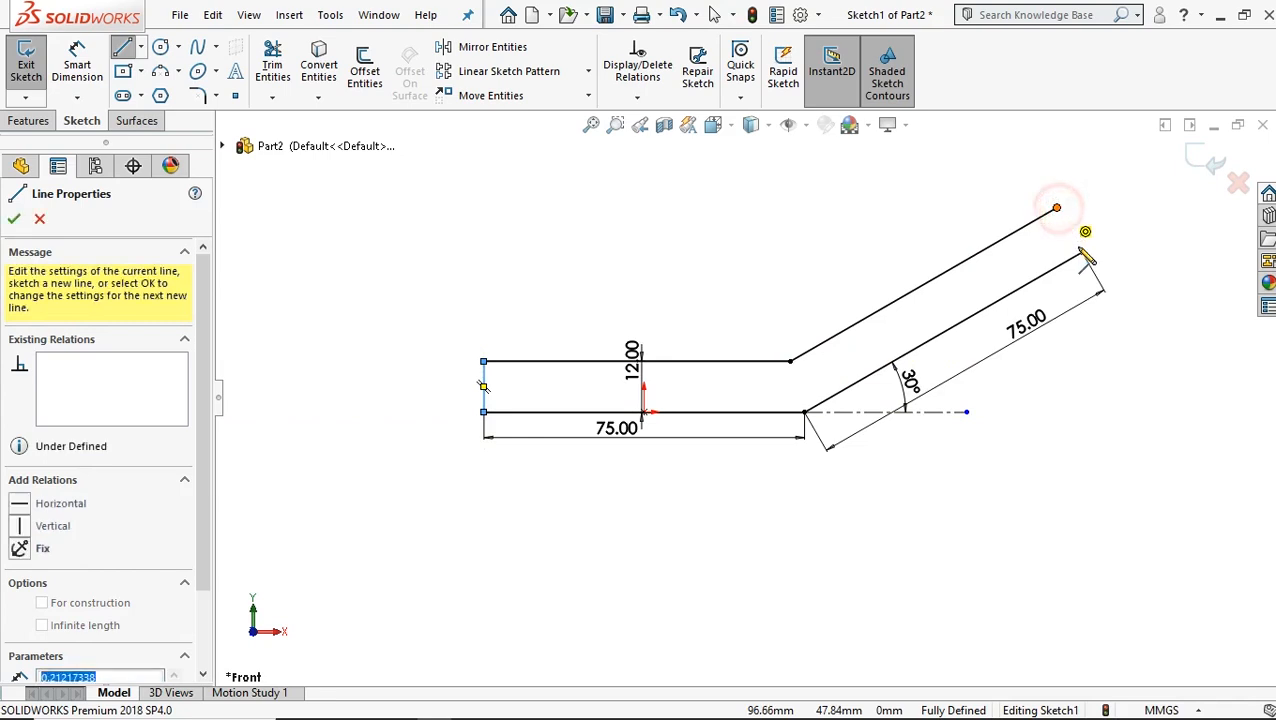
pyautogui.click(1083, 254)
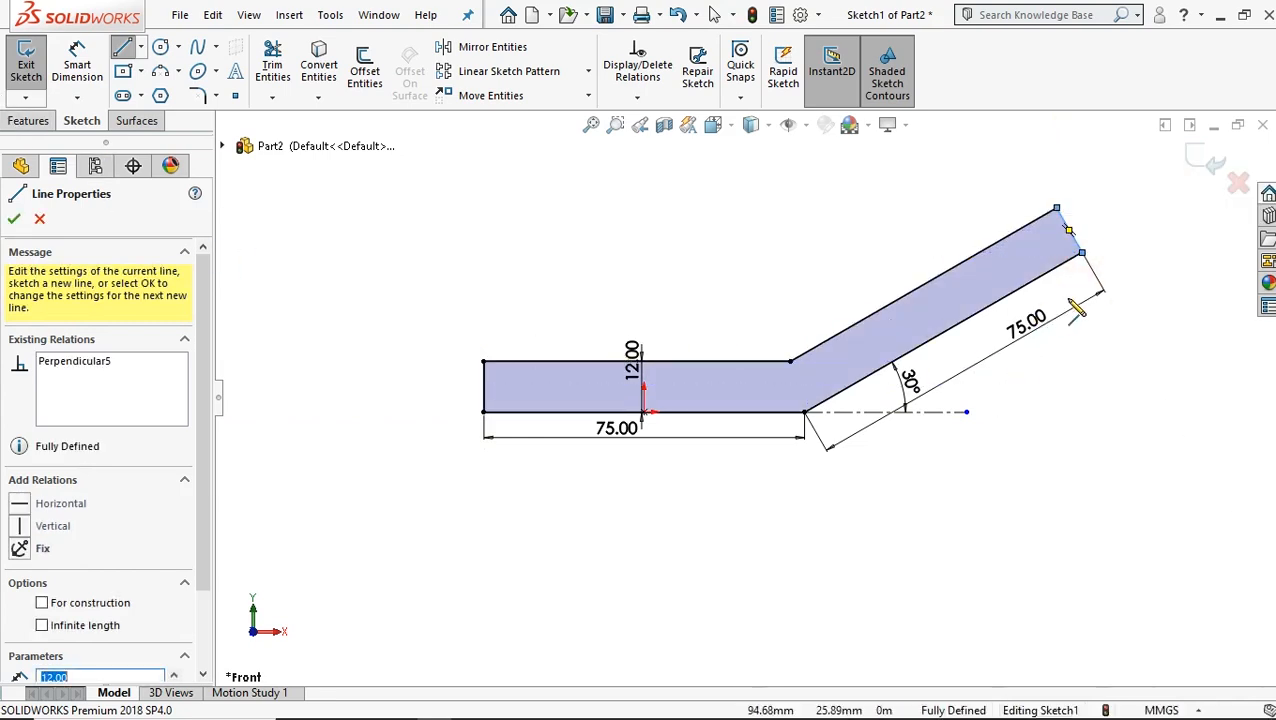
# - Extrude the closed bent profile 80 mm with the Mid Plane end condition
pyautogui.moveTo(1096, 313)
pyautogui.mouseDown(button='middle')
pyautogui.moveTo(1061, 333)
pyautogui.moveTo(1037, 398)
pyautogui.mouseUp(button='middle')
pyautogui.click(28, 120)
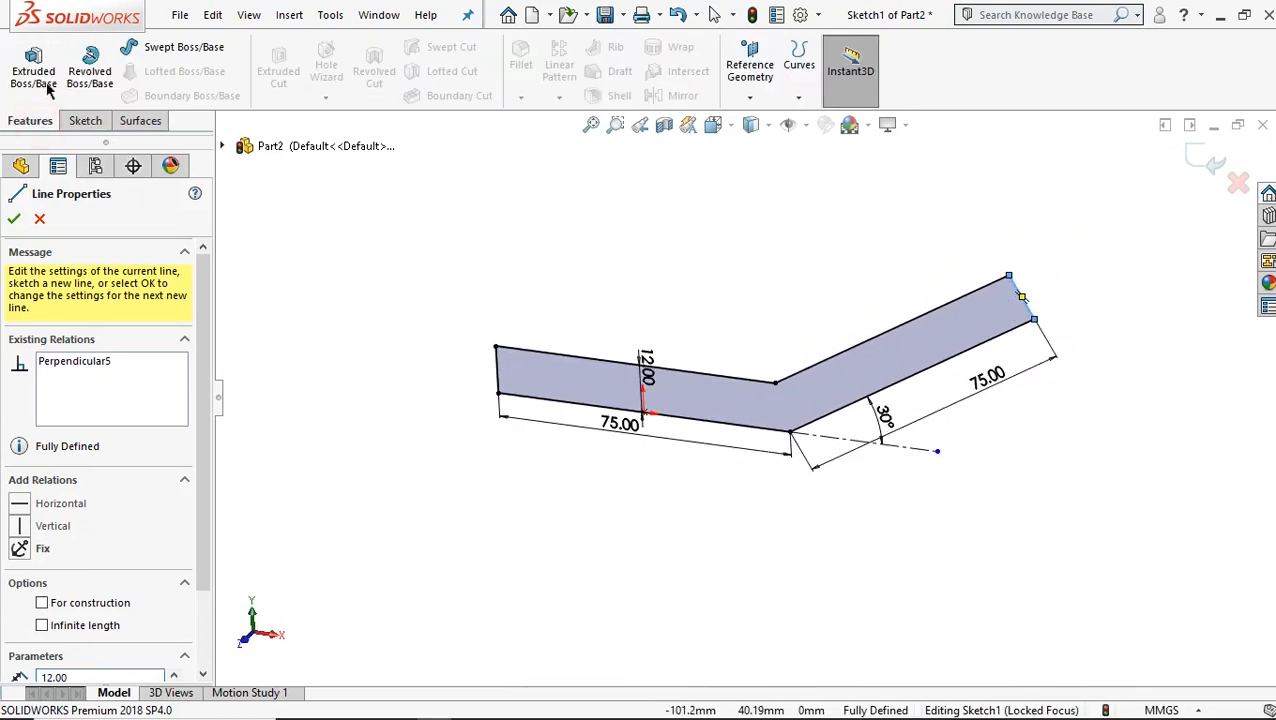
pyautogui.click(38, 72)
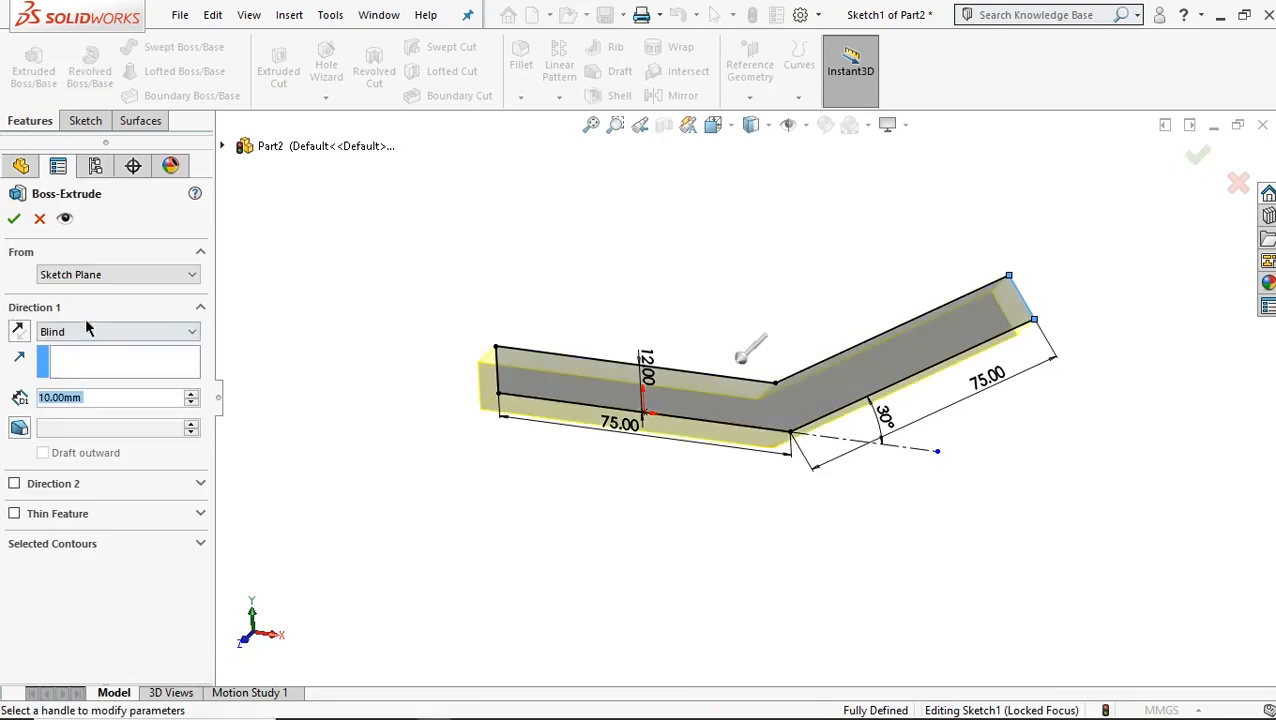
pyautogui.click(193, 333)
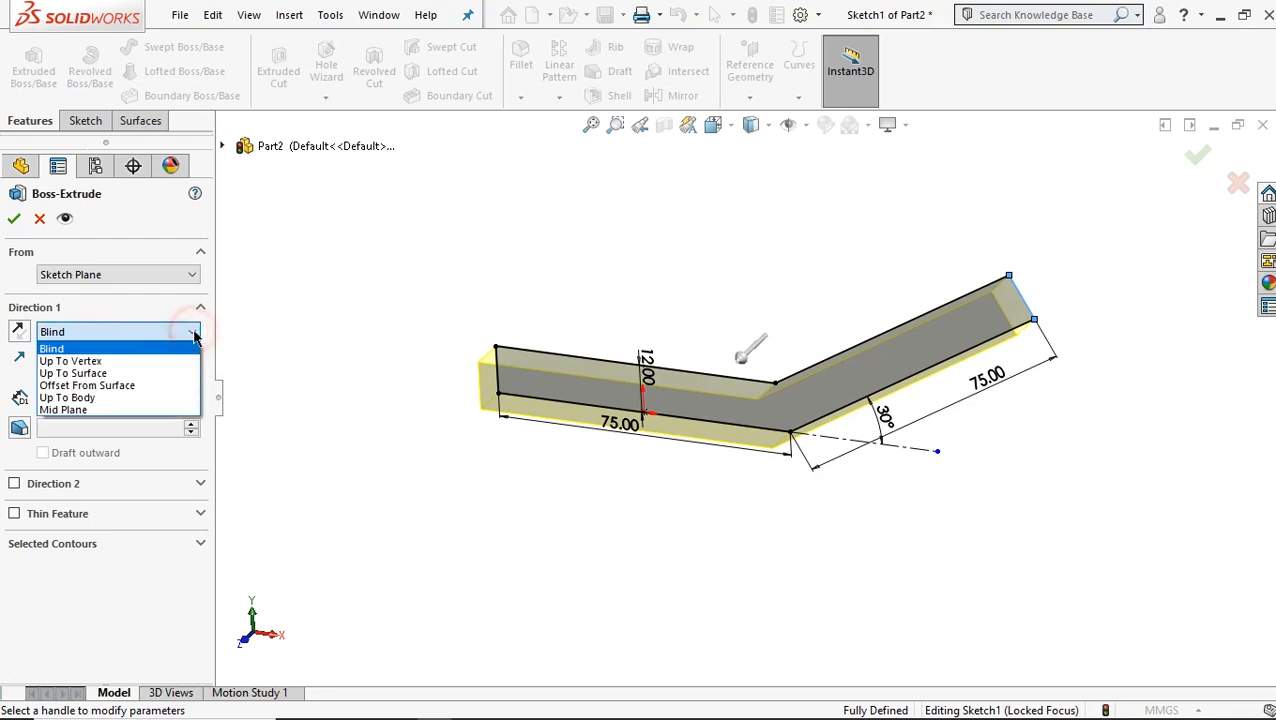
pyautogui.click(80, 411)
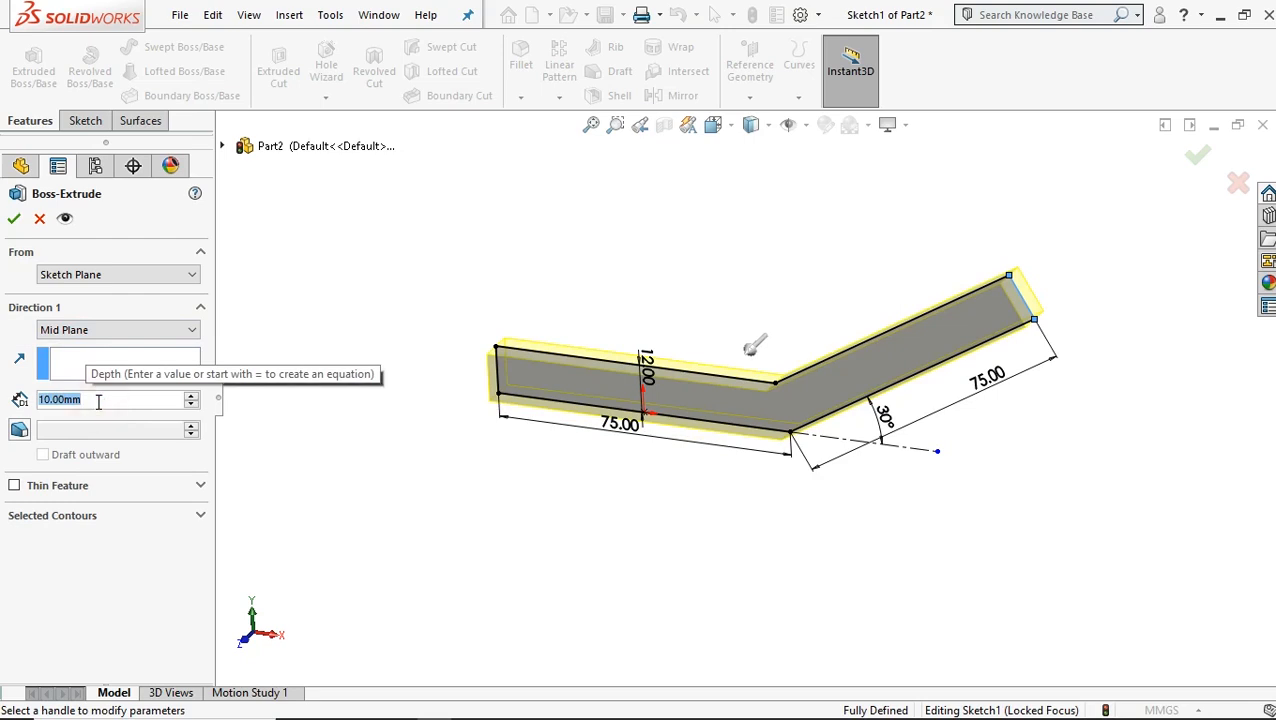
pyautogui.write('80')
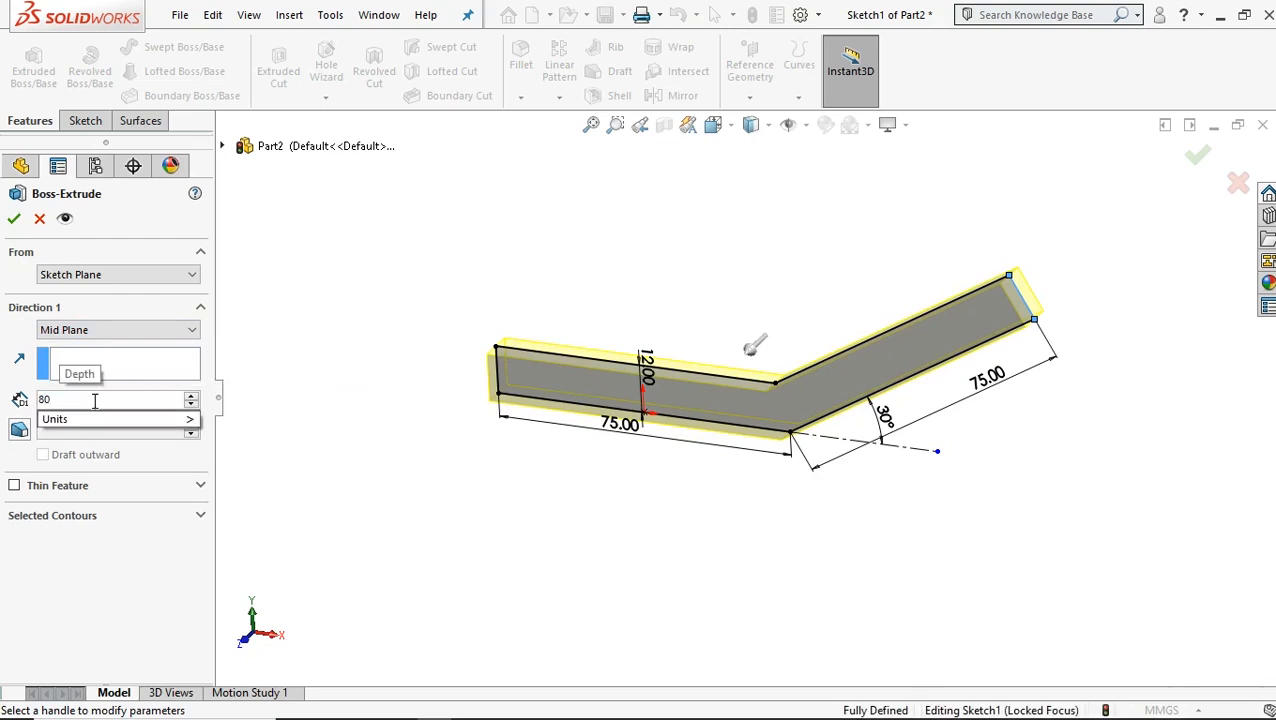
pyautogui.click(304, 320)
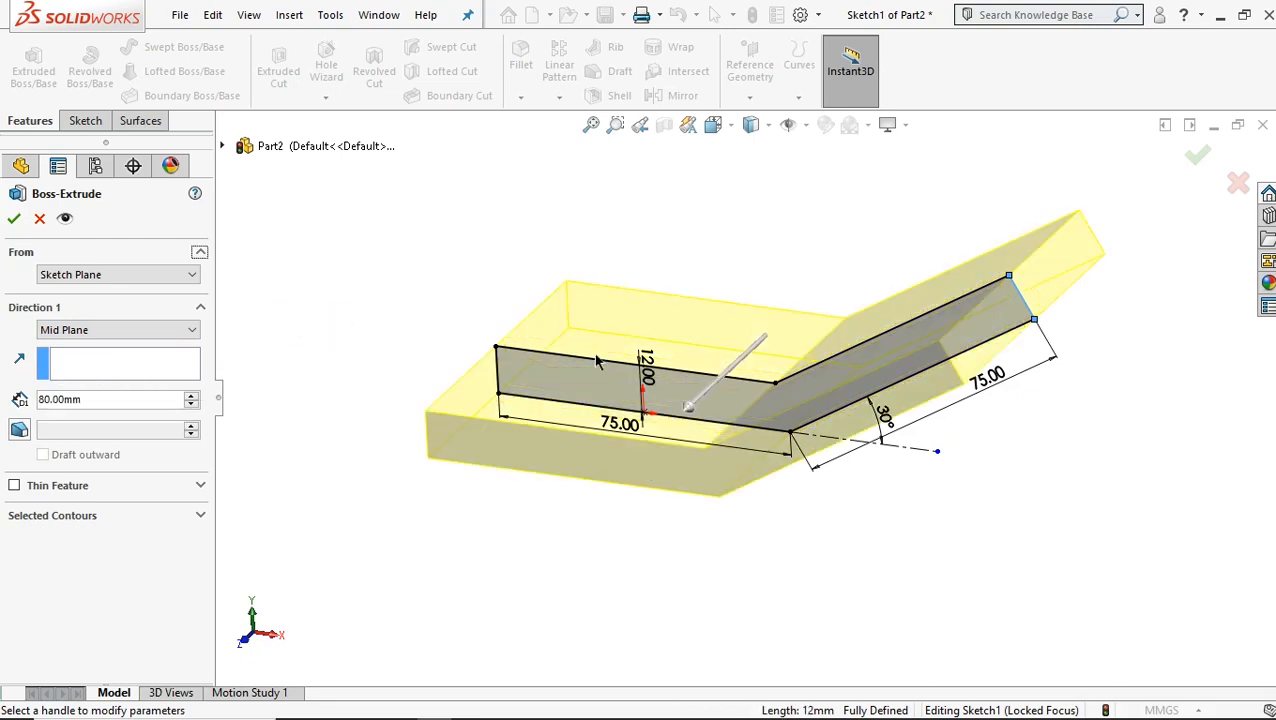
pyautogui.moveTo(975, 378); pyautogui.dragTo(978, 424, button='middle')
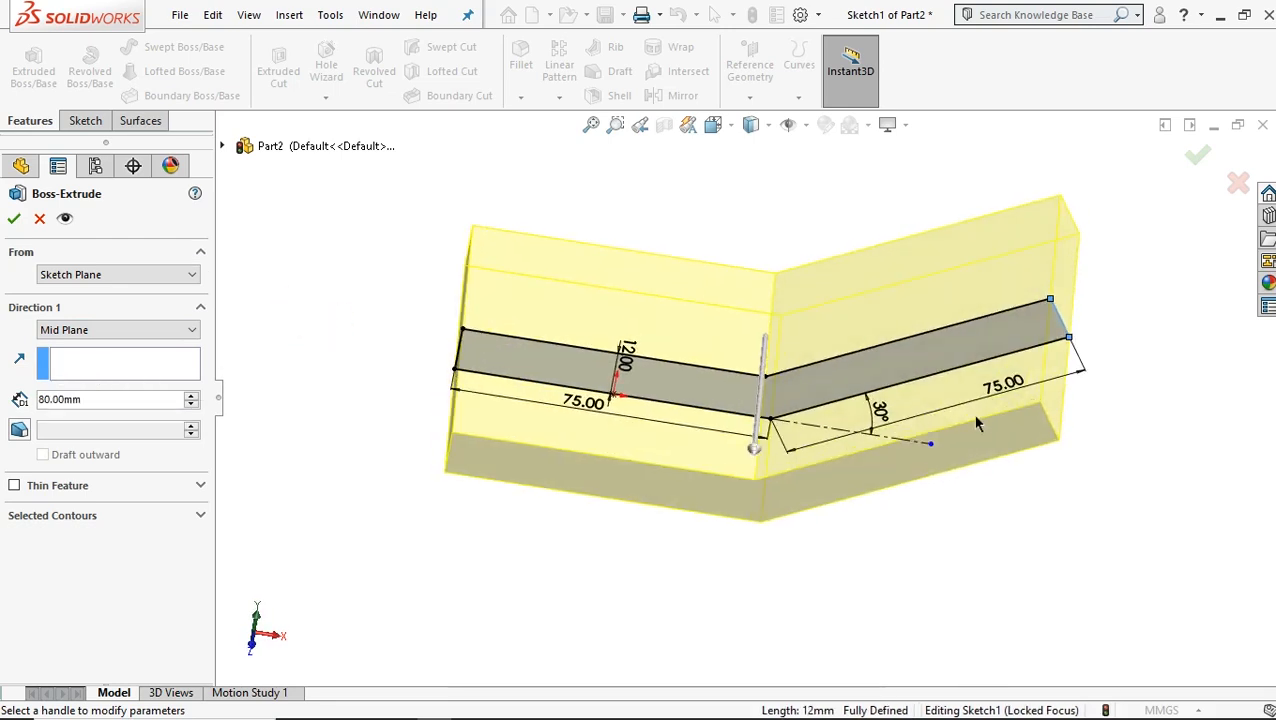
pyautogui.click(13, 219)
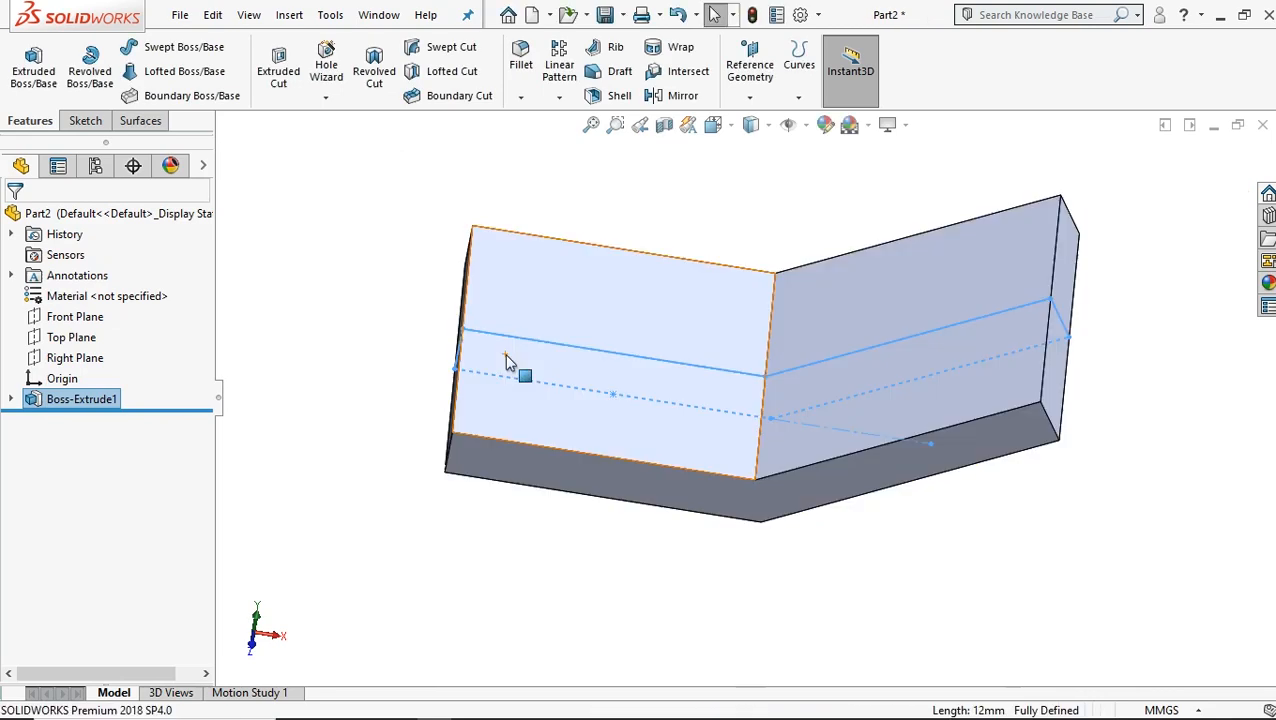
pyautogui.moveTo(686, 563); pyautogui.dragTo(672, 510, button='middle')
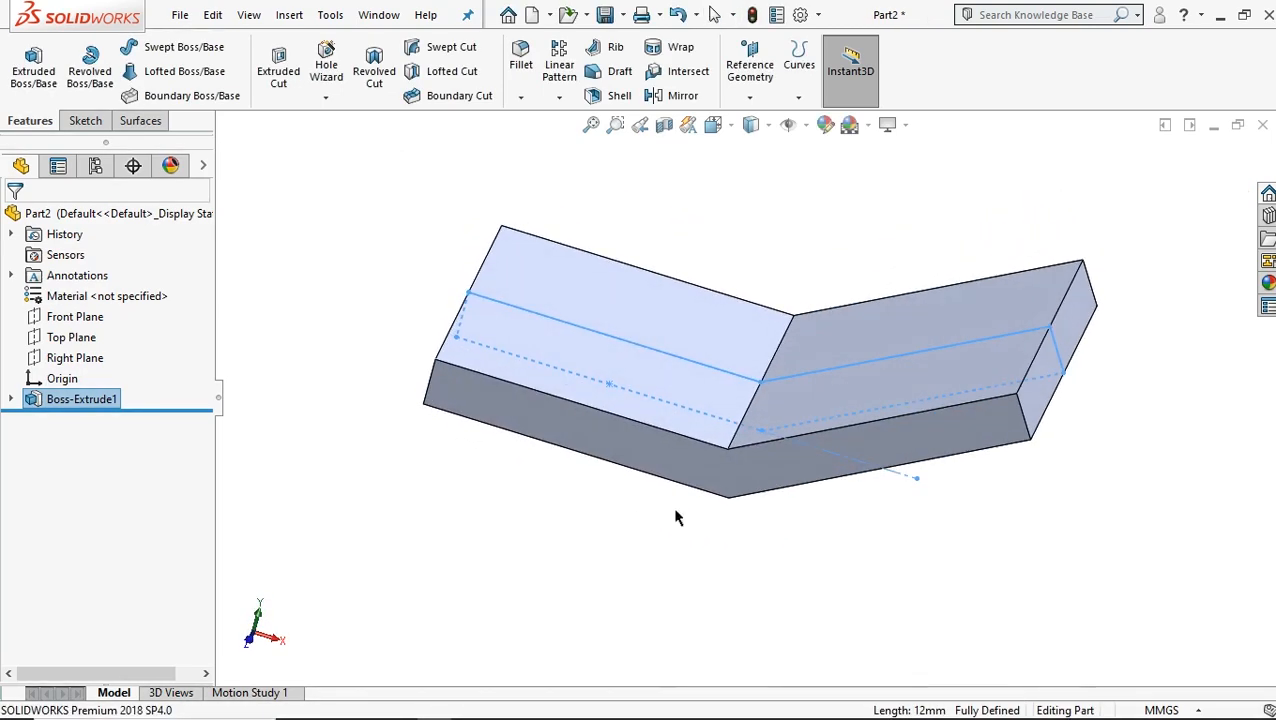
pyautogui.click(608, 540)
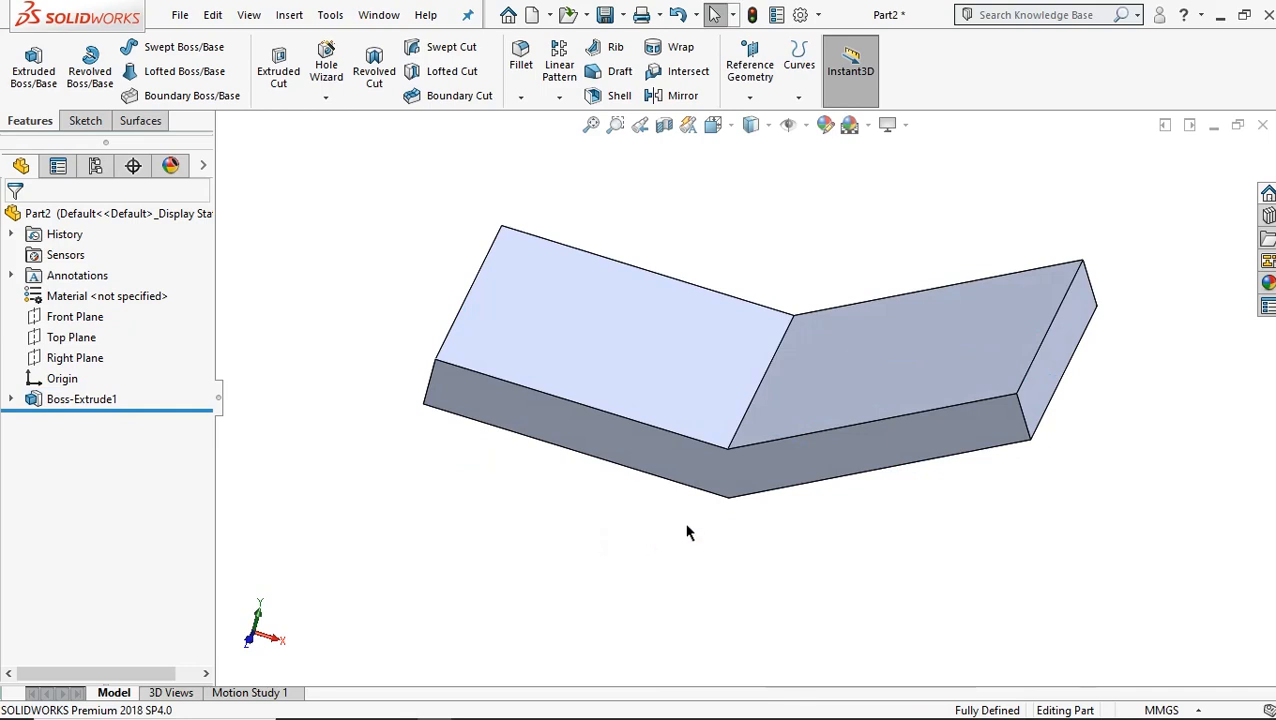
# - Start a sketch on the bracket's bent front side face and view it face-on
pyautogui.scroll(-2, 680, 525)
pyautogui.click(553, 403)
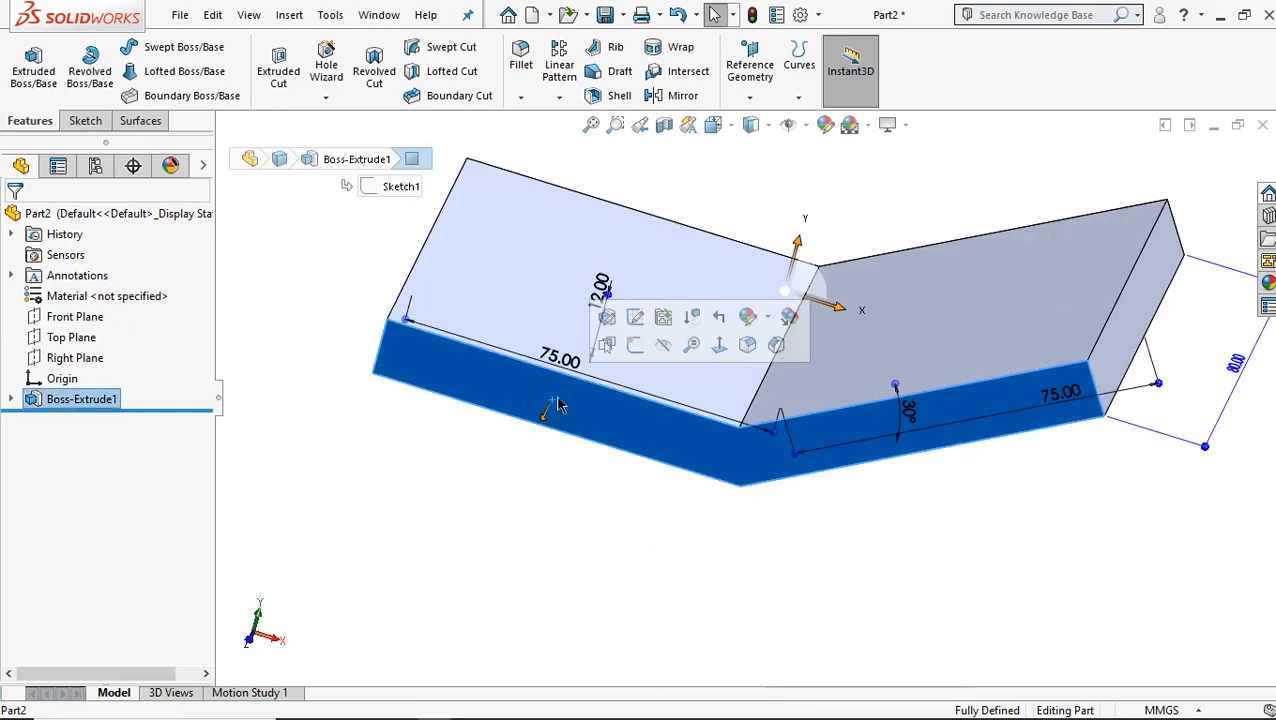
pyautogui.click(632, 346)
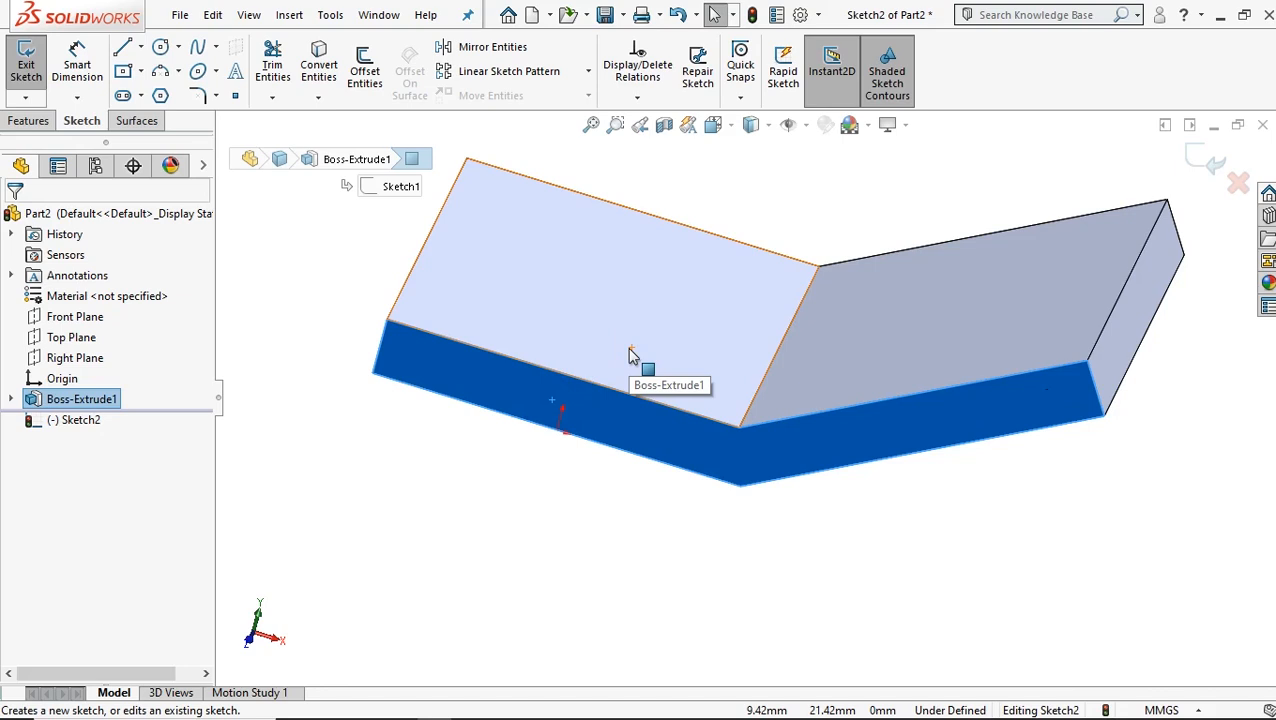
pyautogui.hotkey('ctrl', '8')
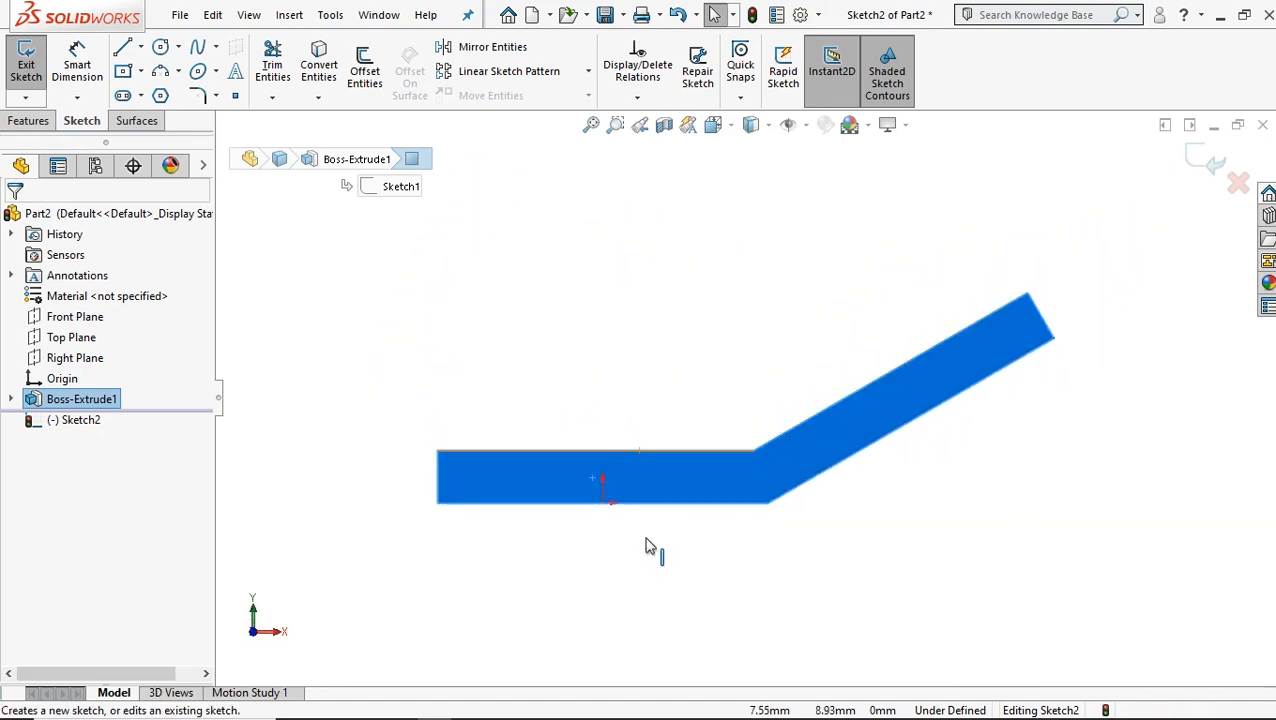
pyautogui.scroll(-1, 620, 580)
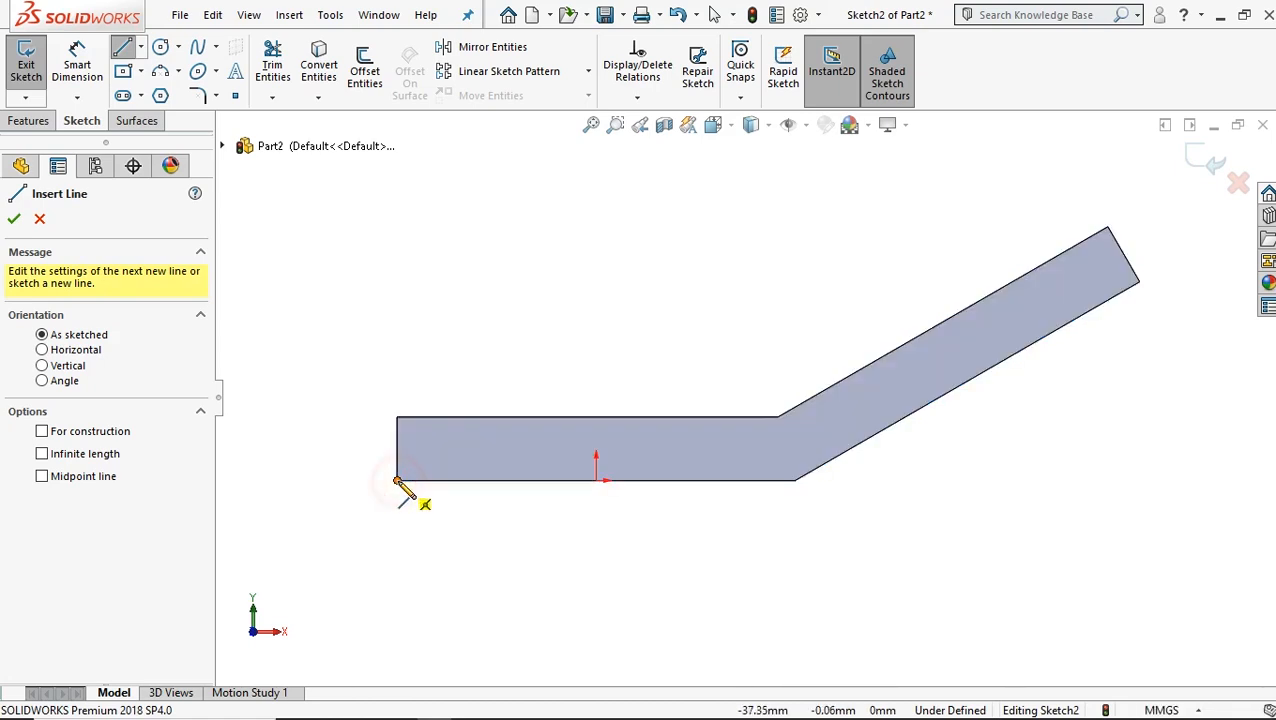
# - Sketch a vertical line about 28 mm long downward from the lower outer corner of the horizontal leg
pyautogui.click(397, 480)
pyautogui.scroll(4, 416, 521)
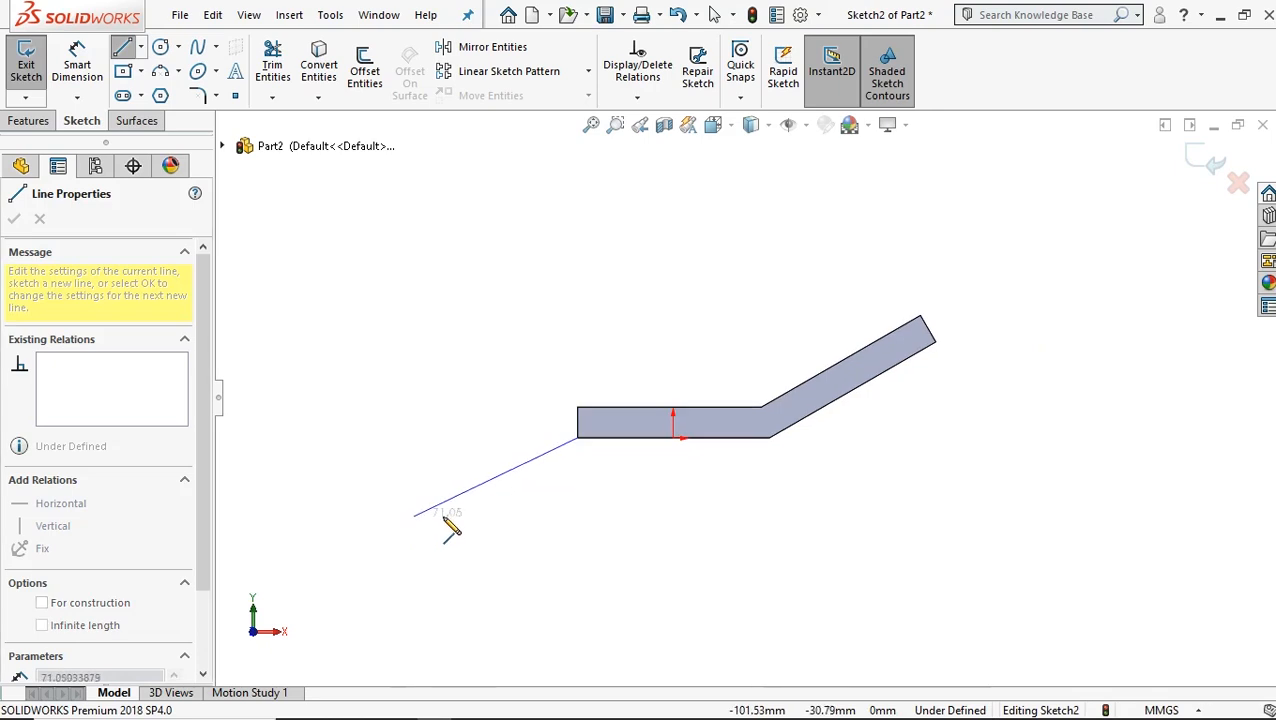
pyautogui.scroll(-1, 596, 512)
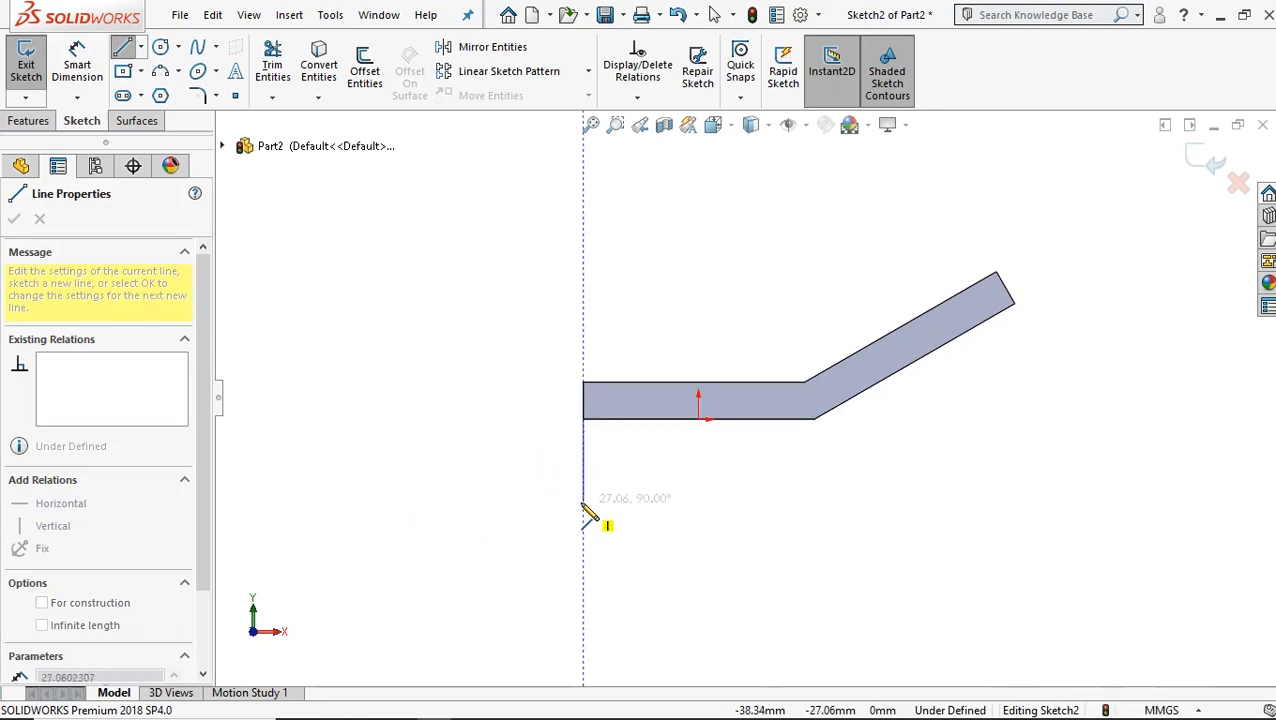
pyautogui.click(583, 504)
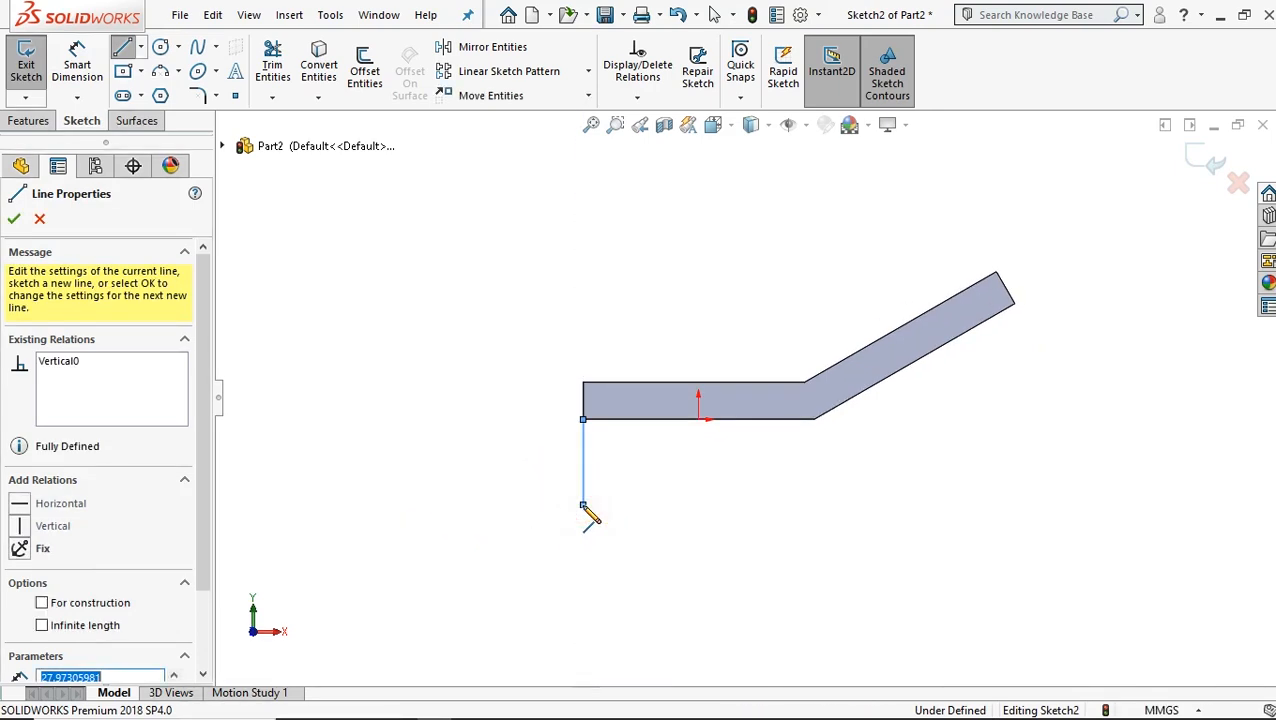
# - Continue the vertical line with a tangent 180-degree arc of about 19.7 mm radius, bulging downward toward the bend side
pyautogui.scroll(-3, 612, 500)
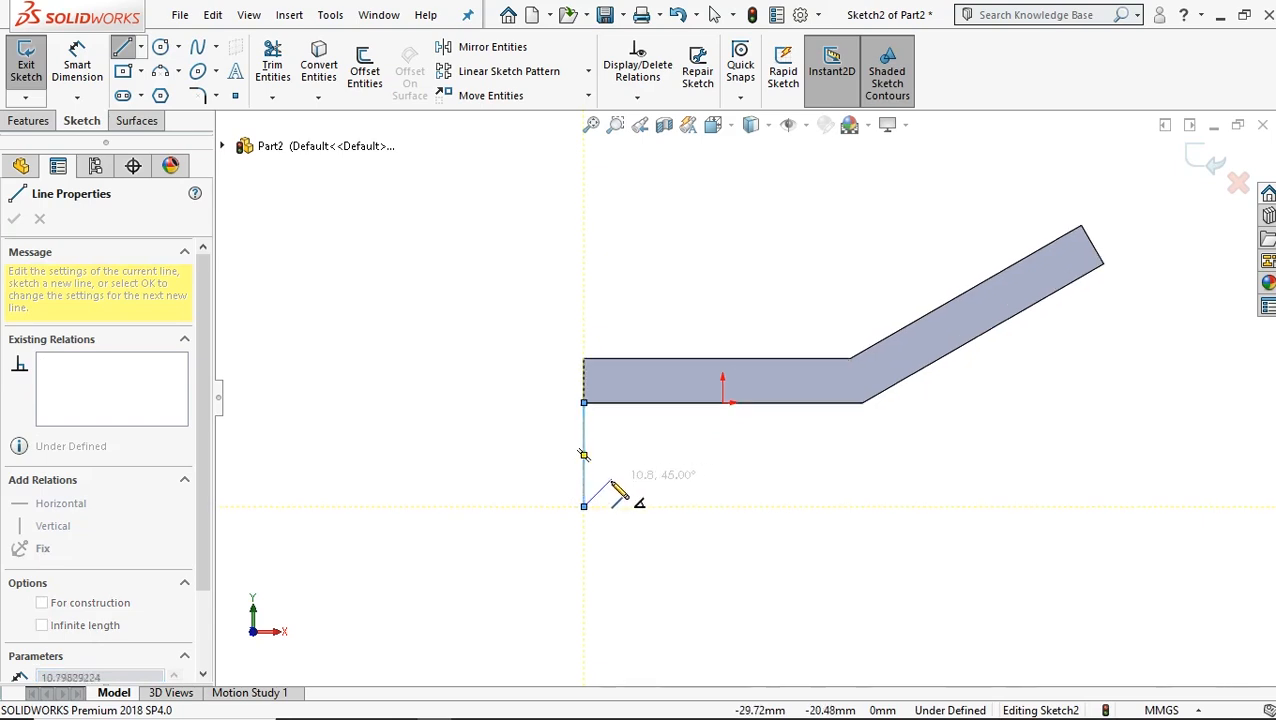
pyautogui.doubleClick(586, 509)
pyautogui.press('a')
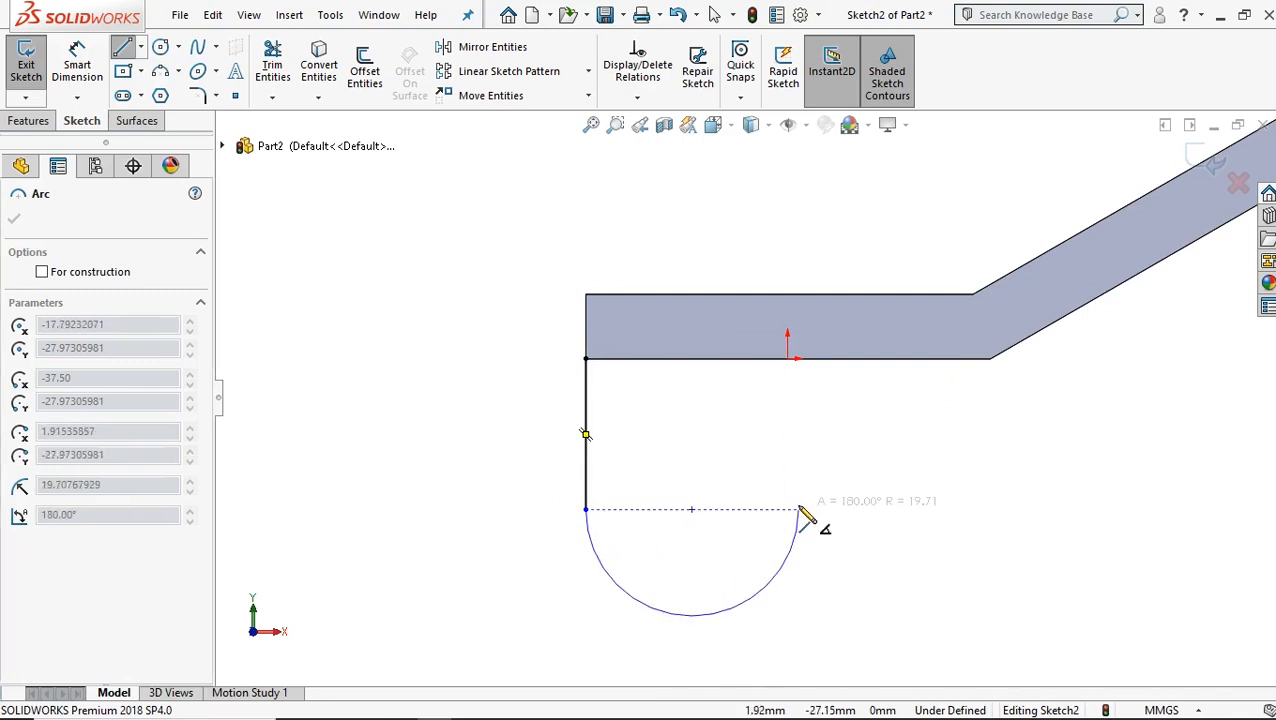
pyautogui.click(799, 510)
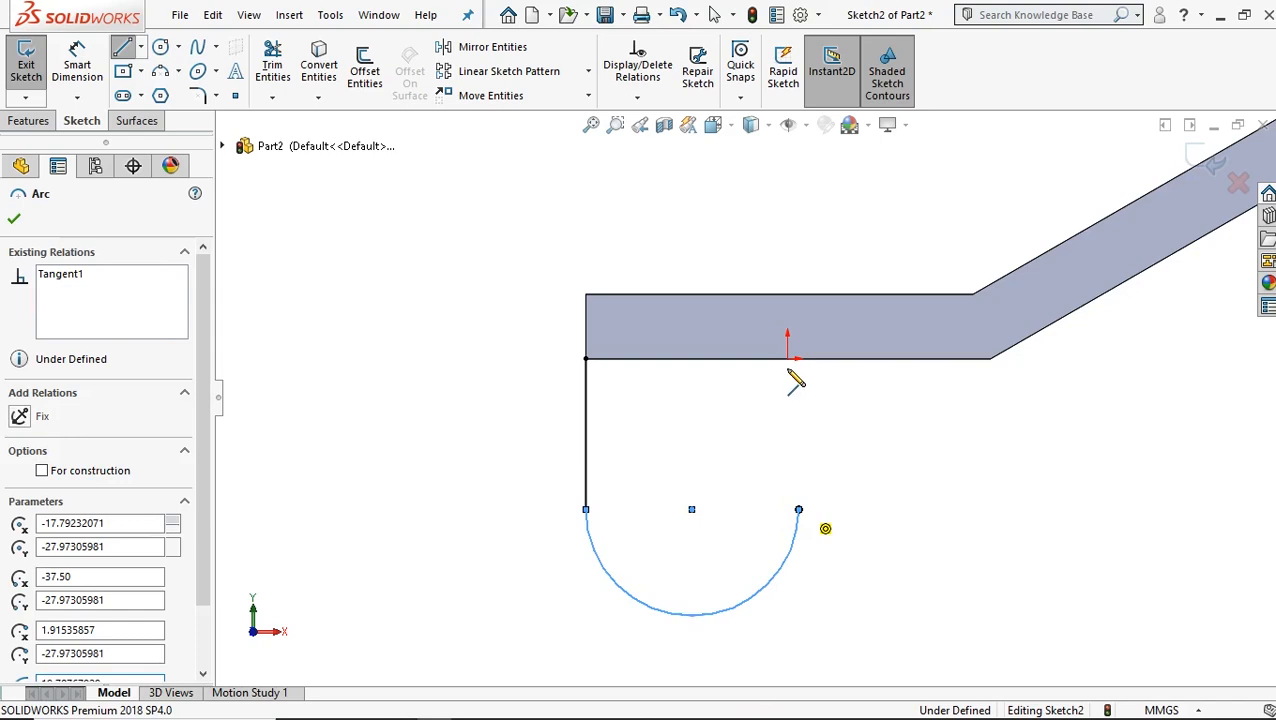
# - Close the lug profile with a vertical line up to the bracket's lower edge and a horizontal line back to the starting corner
pyautogui.scroll(-3, 812, 380)
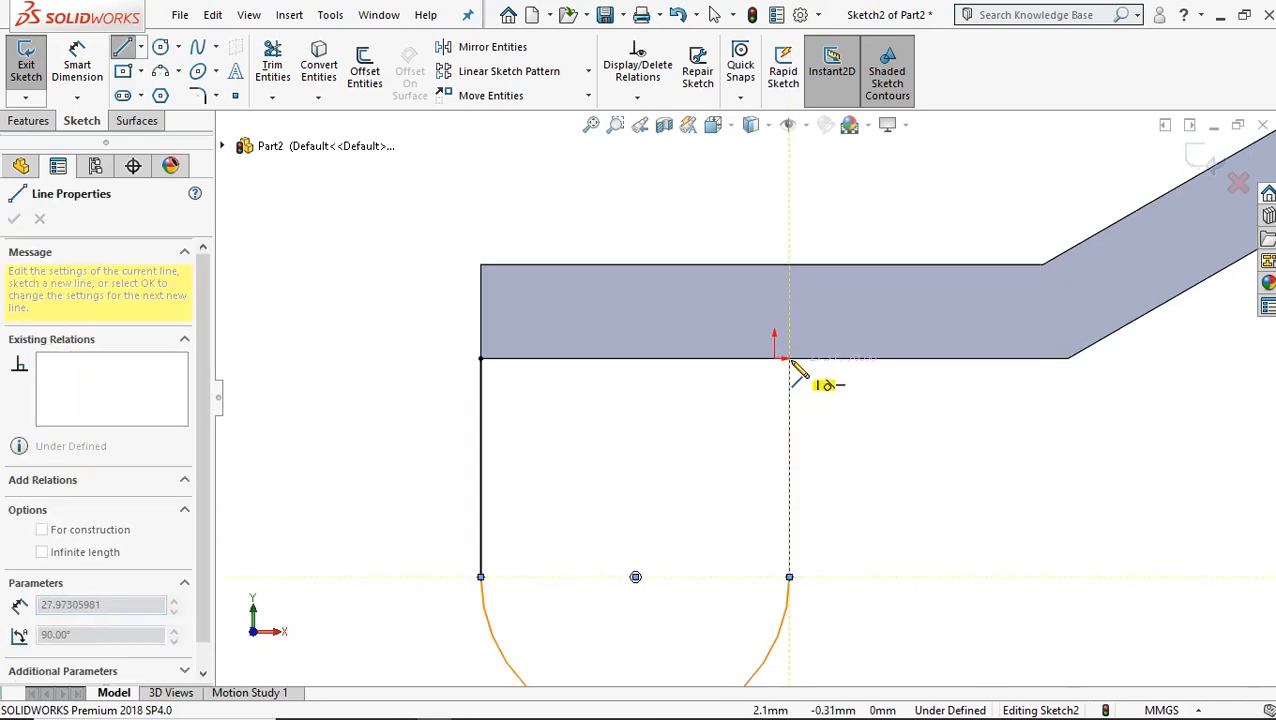
pyautogui.click(789, 358)
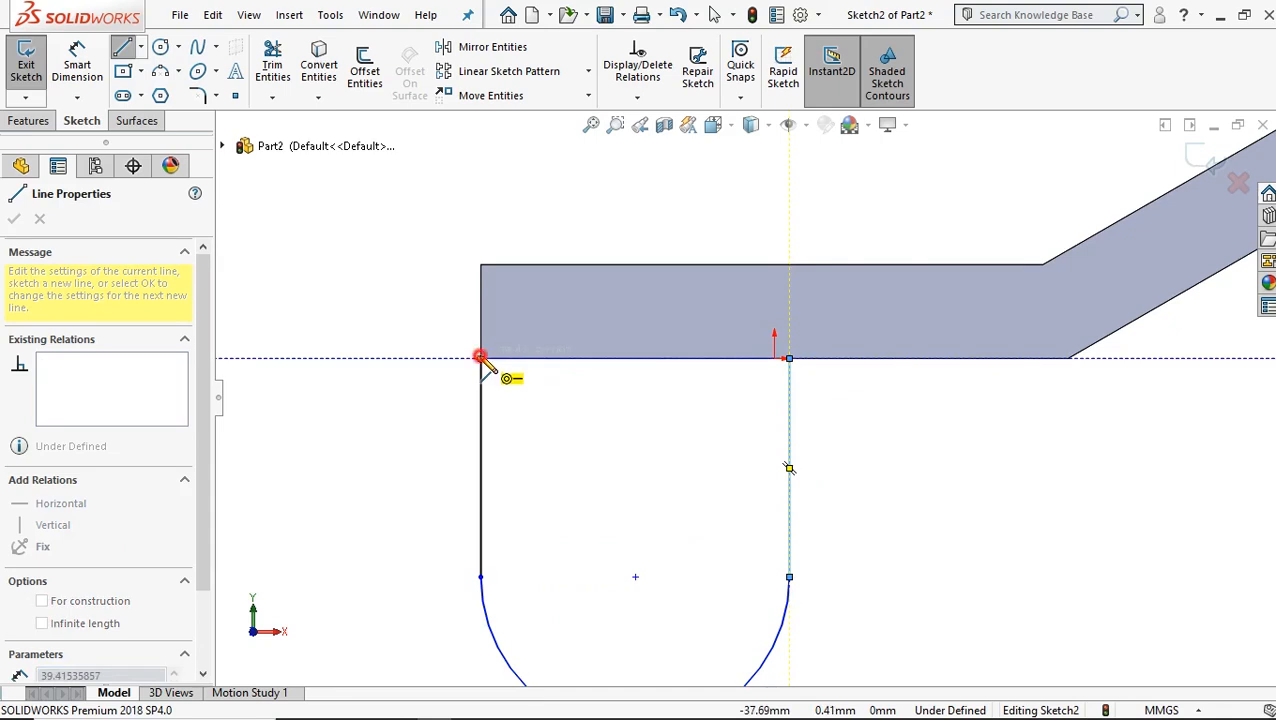
pyautogui.click(480, 358)
pyautogui.scroll(1, 527, 373)
pyautogui.scroll(-1, 883, 484)
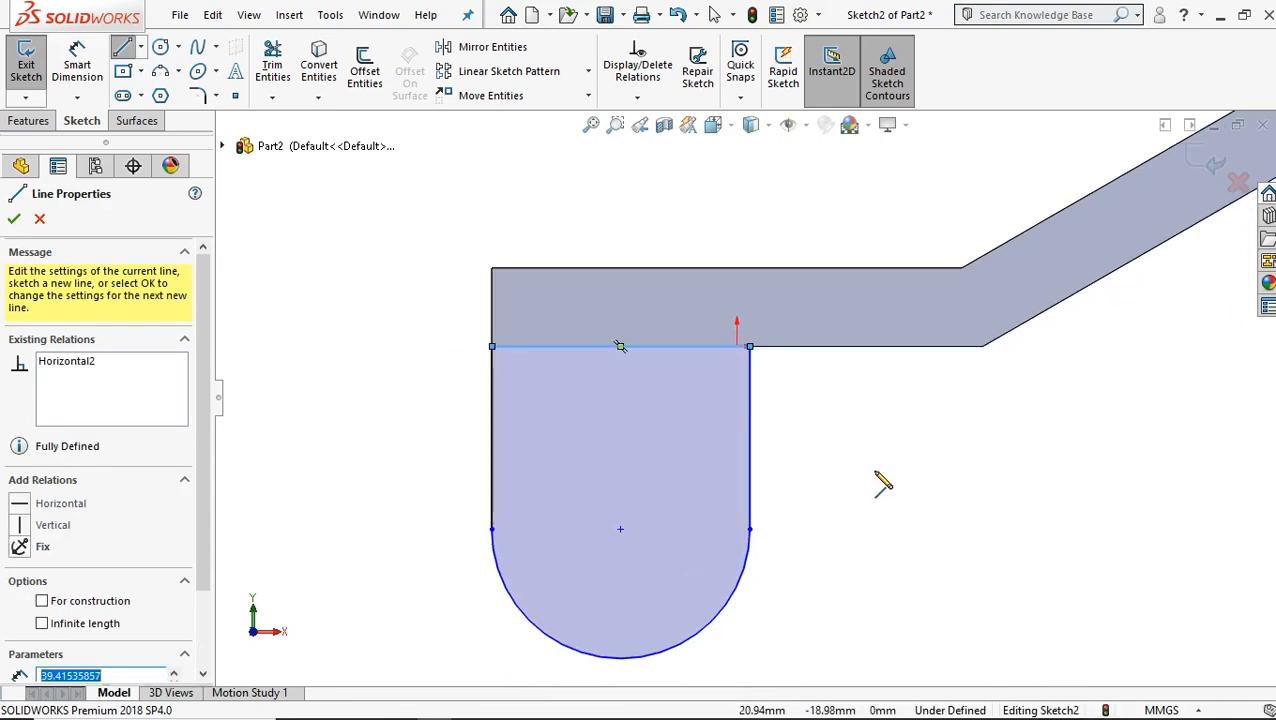
# - Dimension the lug's bottom arc and set its radius to 35 mm
pyautogui.click(77, 68)
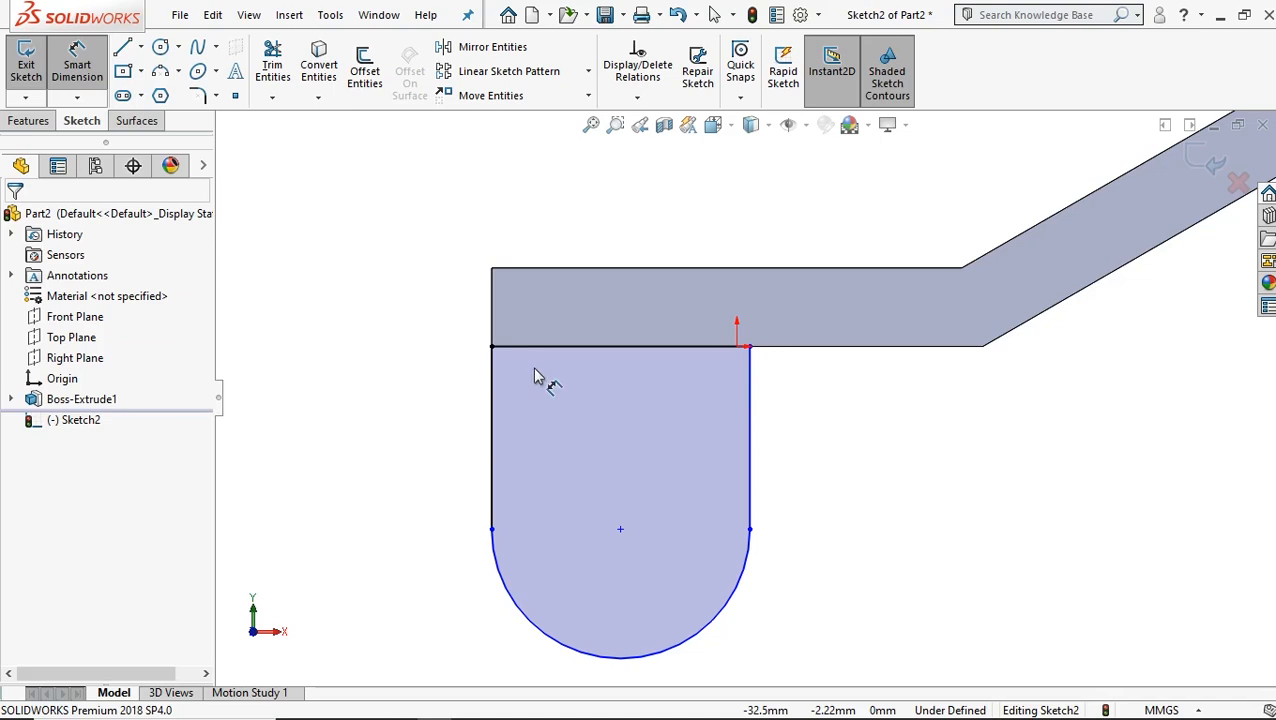
pyautogui.click(512, 595)
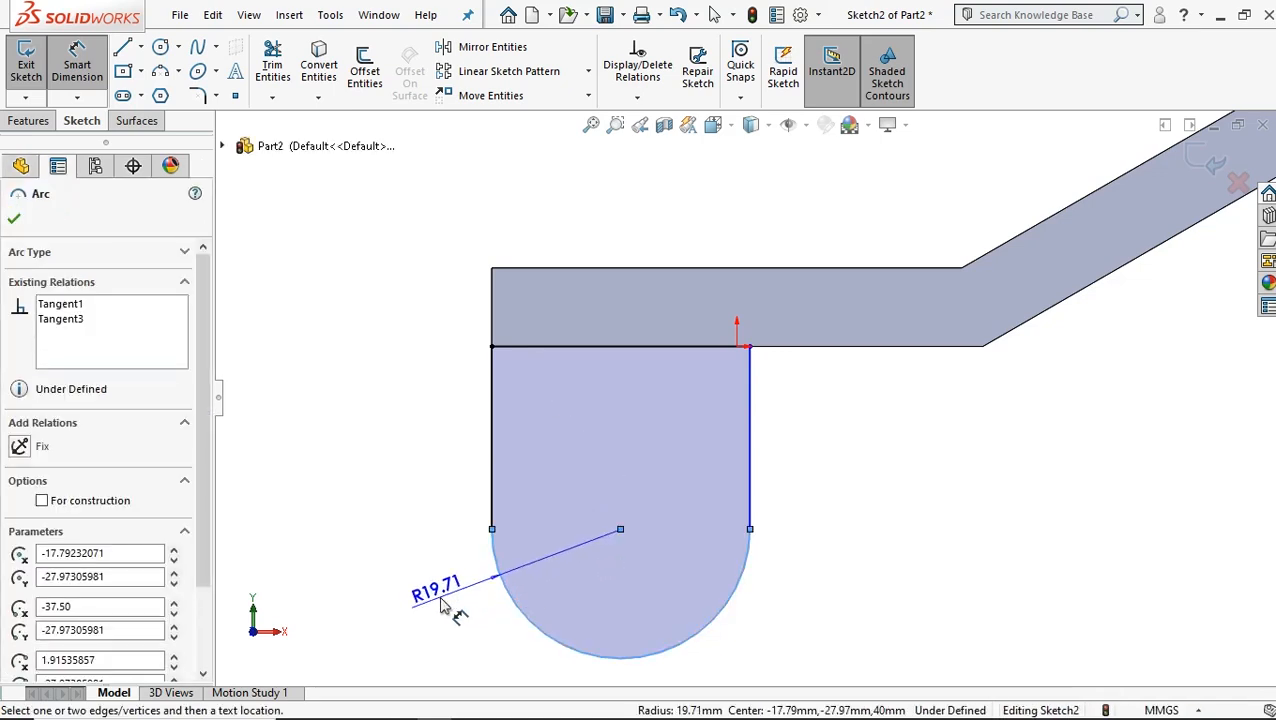
pyautogui.click(452, 626)
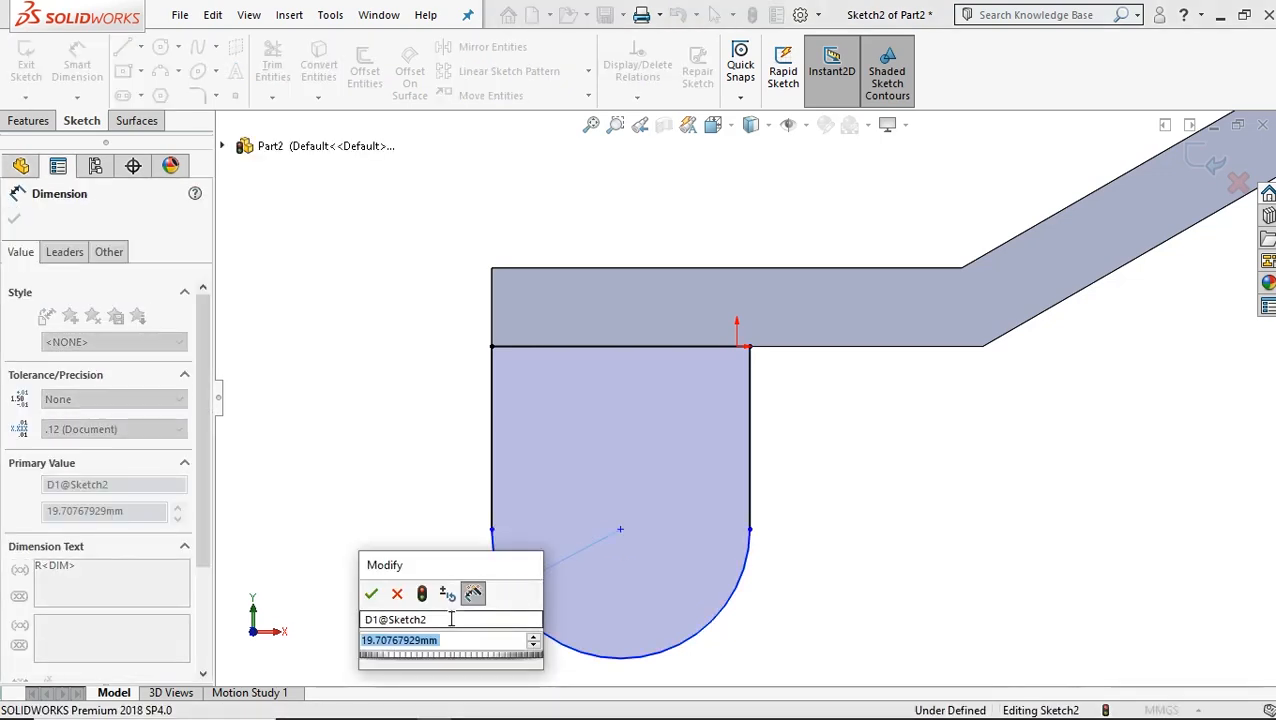
pyautogui.write('35')
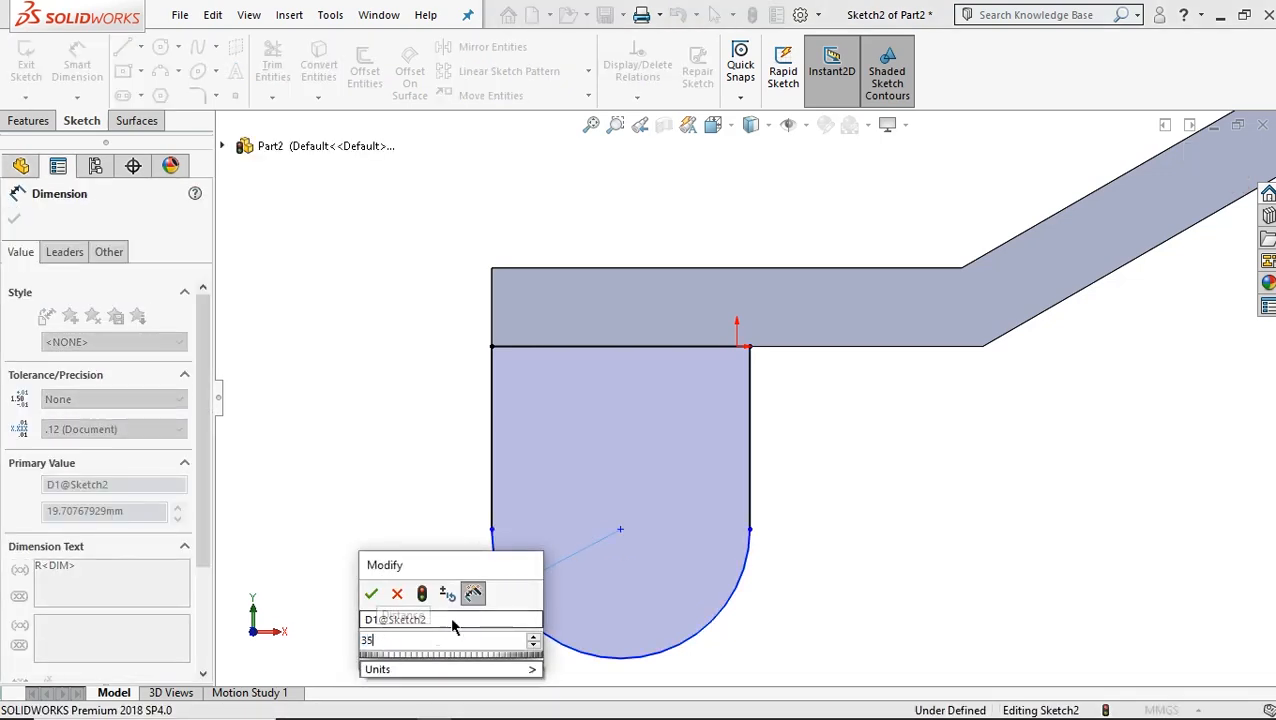
pyautogui.click(369, 594)
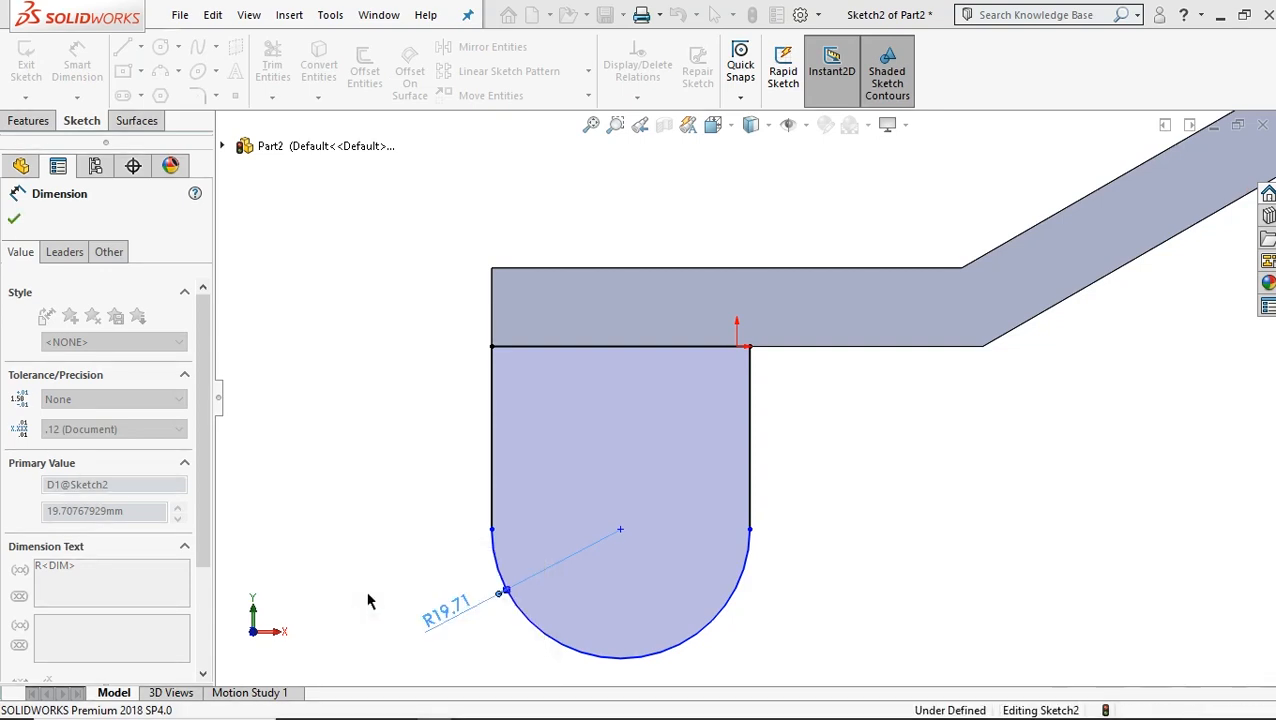
pyautogui.scroll(-1, 934, 550)
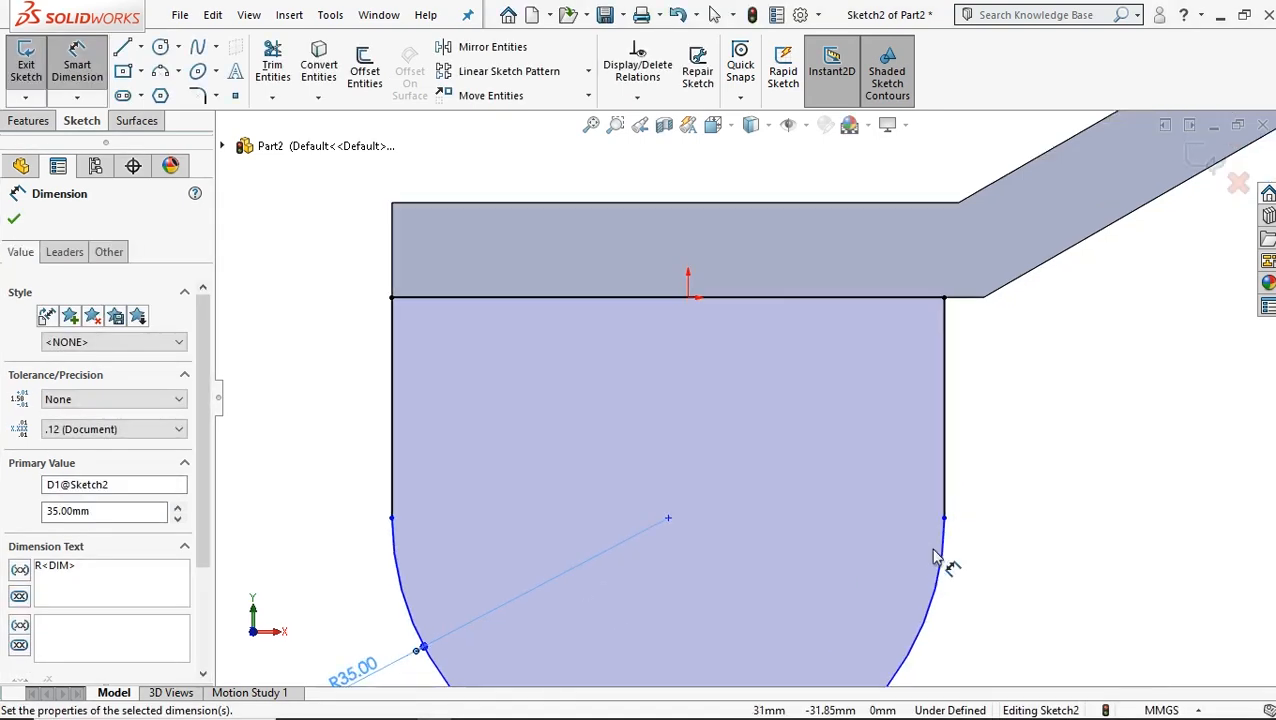
pyautogui.scroll(3, 934, 548)
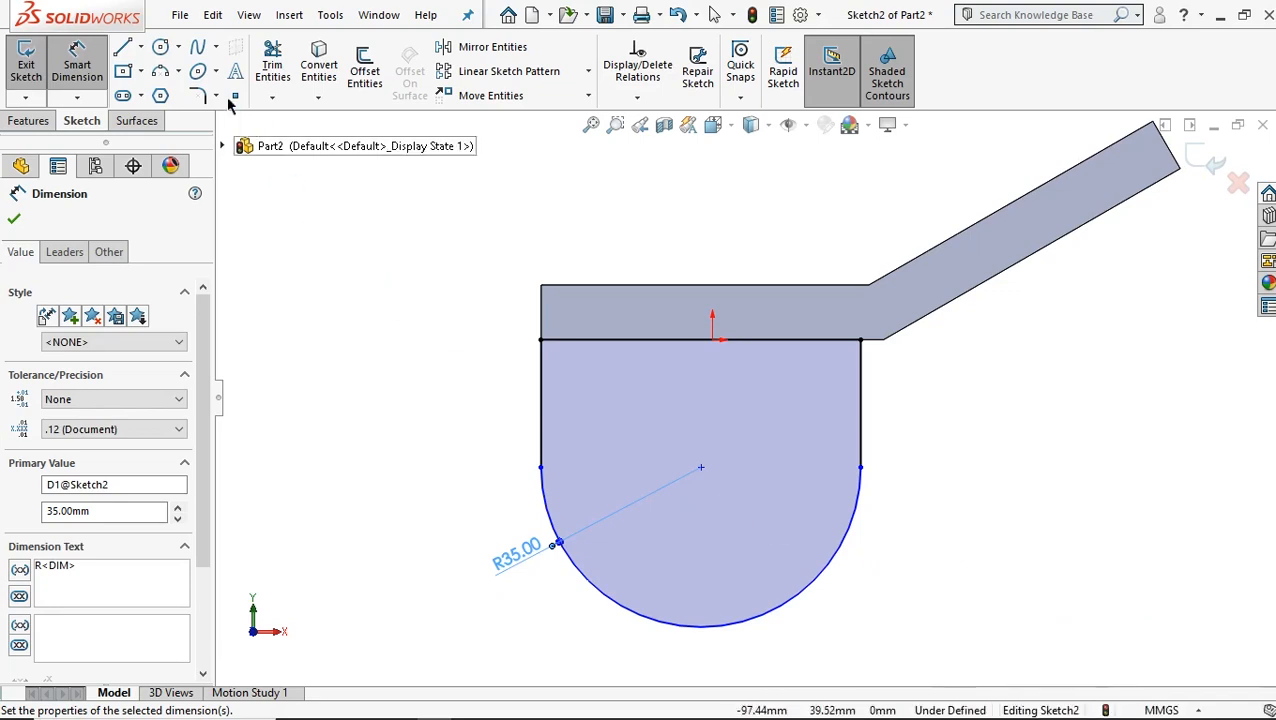
# - Sketch two concentric circles on the lug arc's center, with radii of about 9.8 mm and 17.3 mm
pyautogui.click(160, 47)
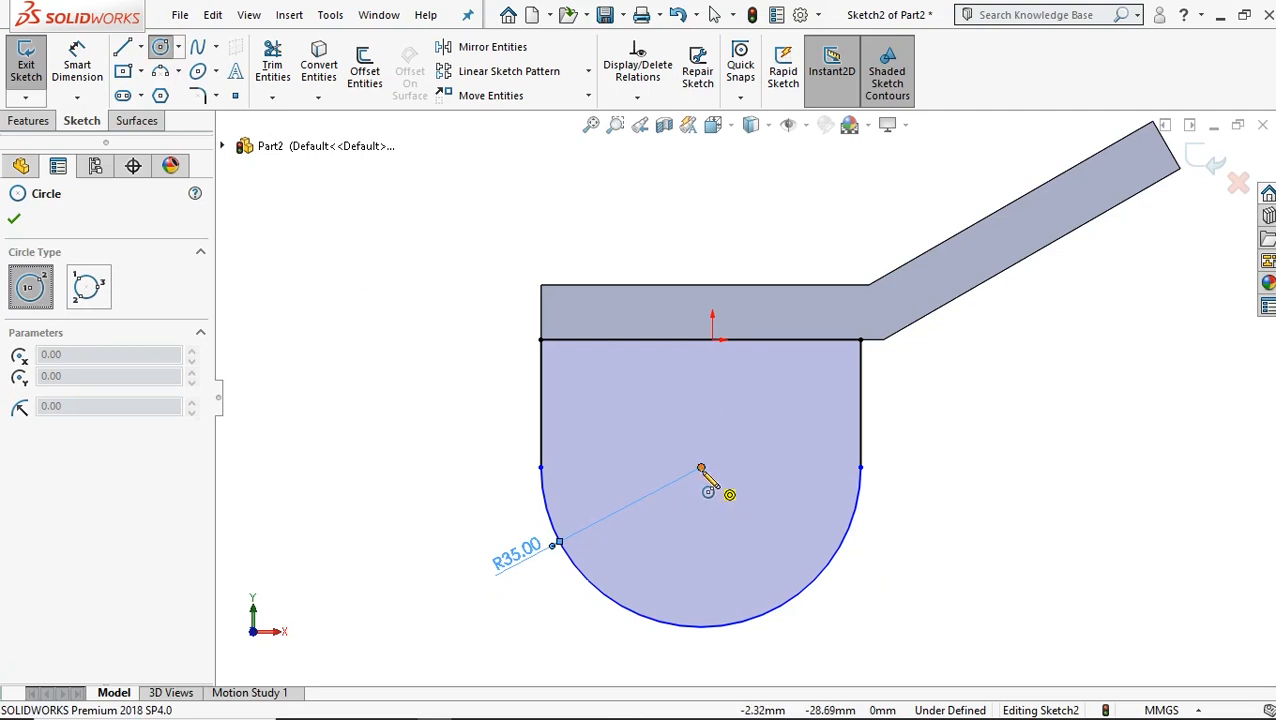
pyautogui.moveTo(702, 467); pyautogui.dragTo(727, 510)
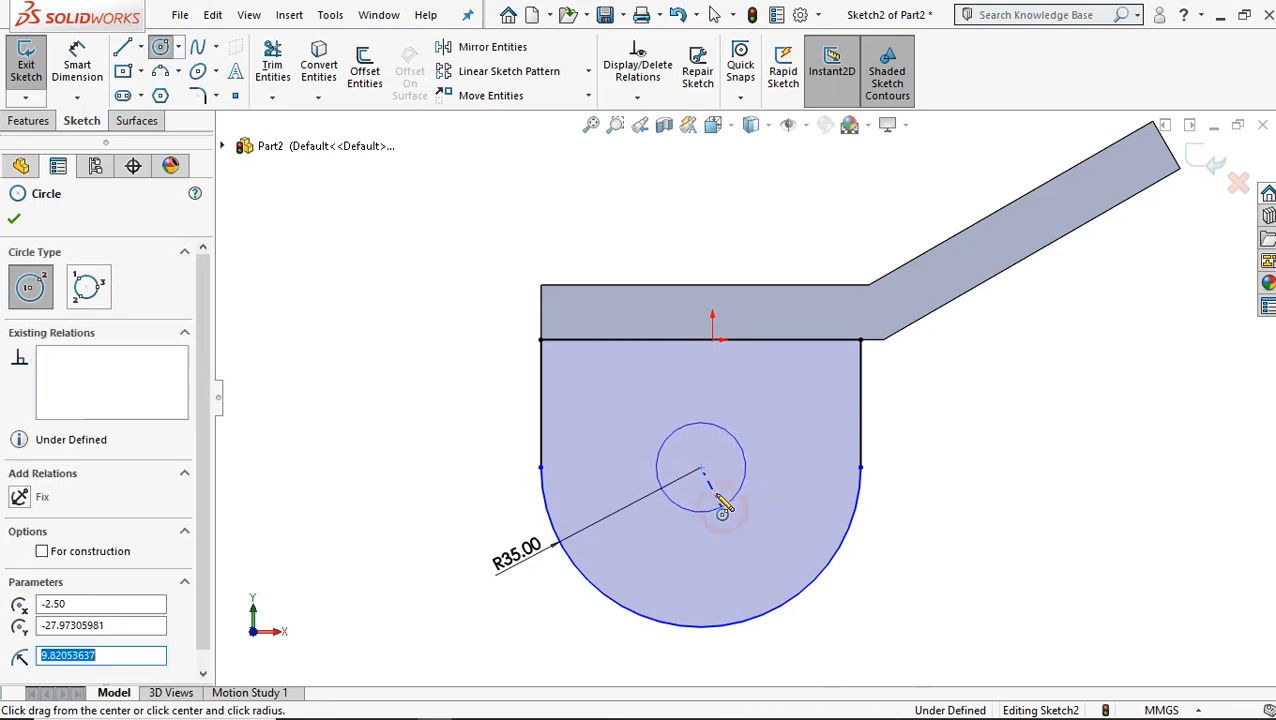
pyautogui.click(701, 467)
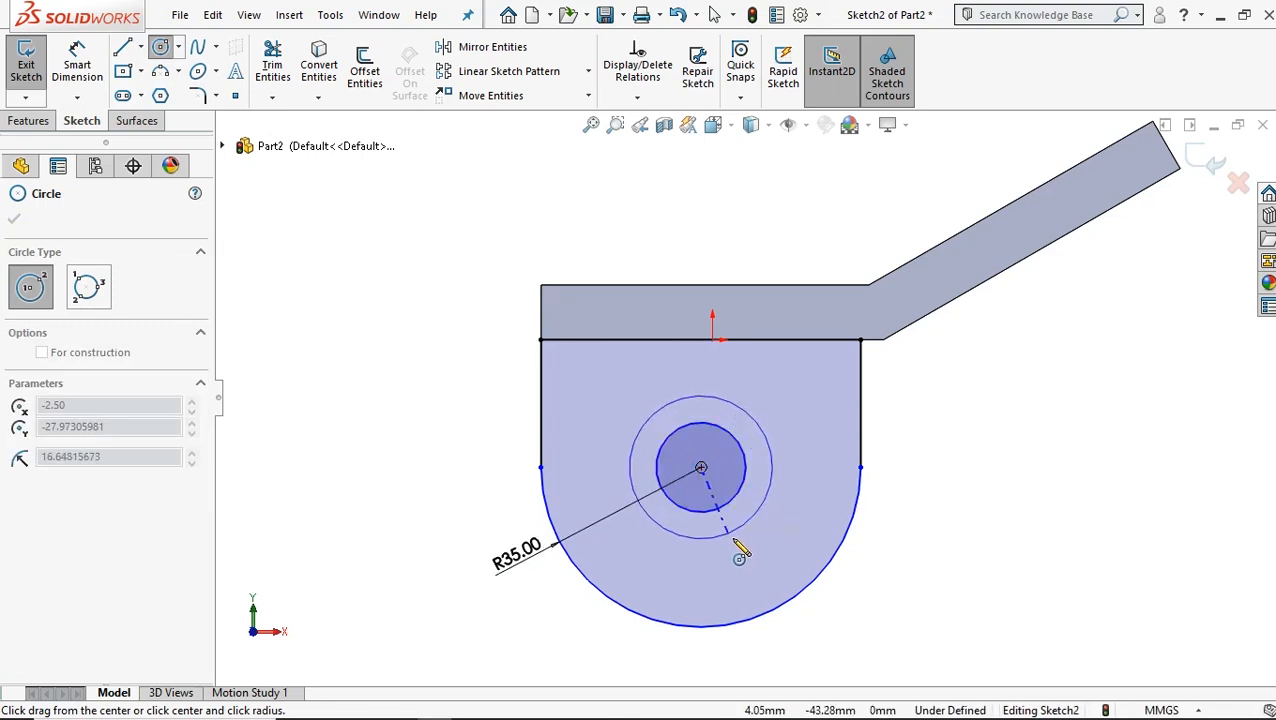
pyautogui.click(734, 538)
# - Dimension the two concentric circles, setting the outer diameter to 40 mm and the inner diameter to 20 mm
pyautogui.click(77, 65)
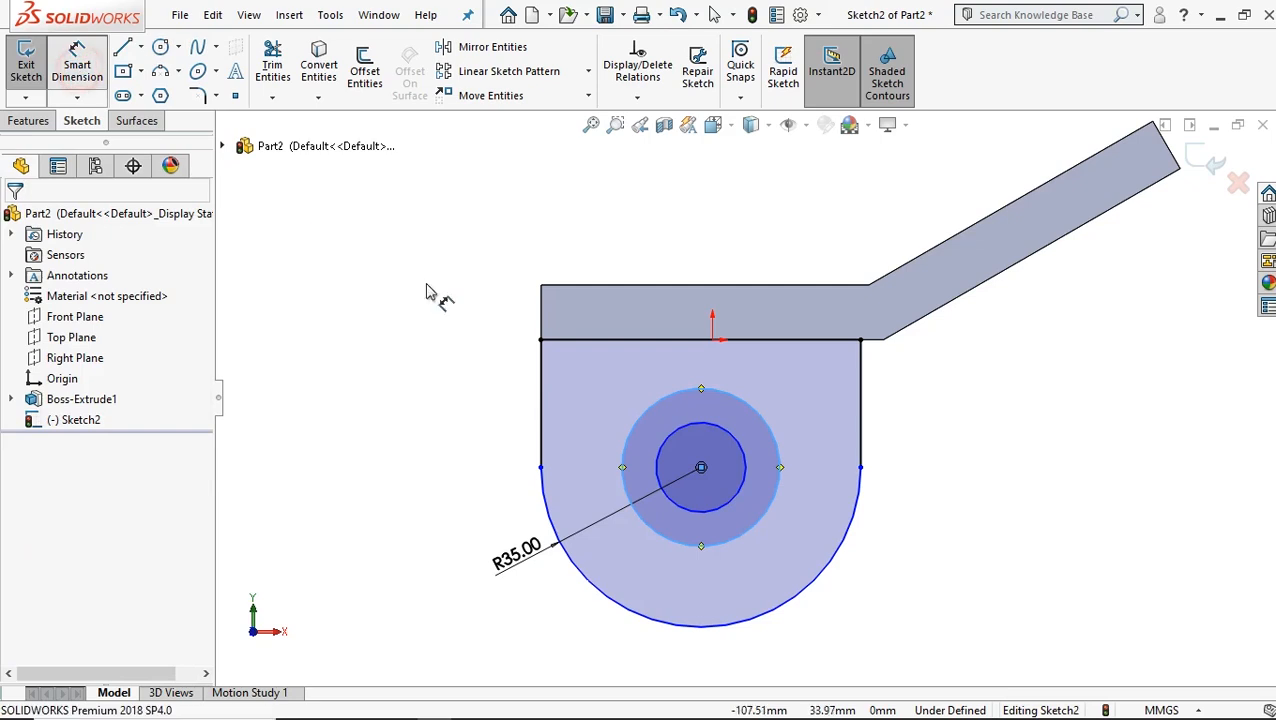
pyautogui.click(650, 420)
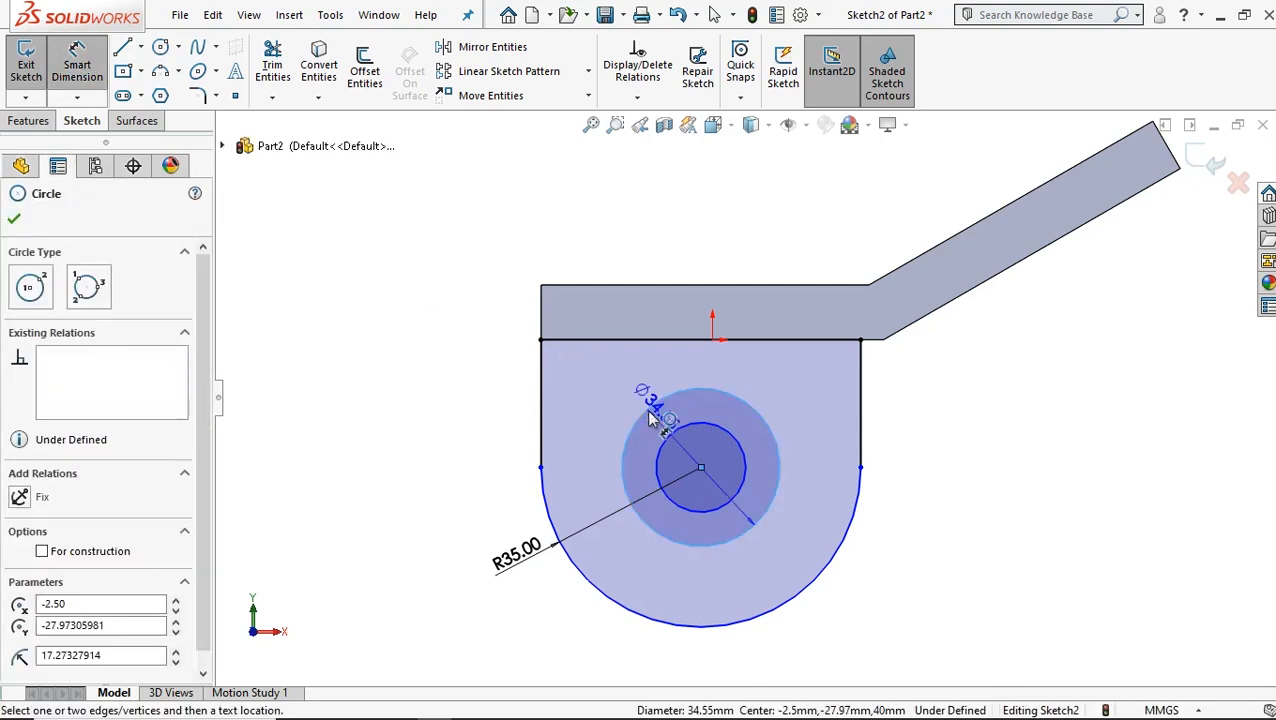
pyautogui.click(815, 427)
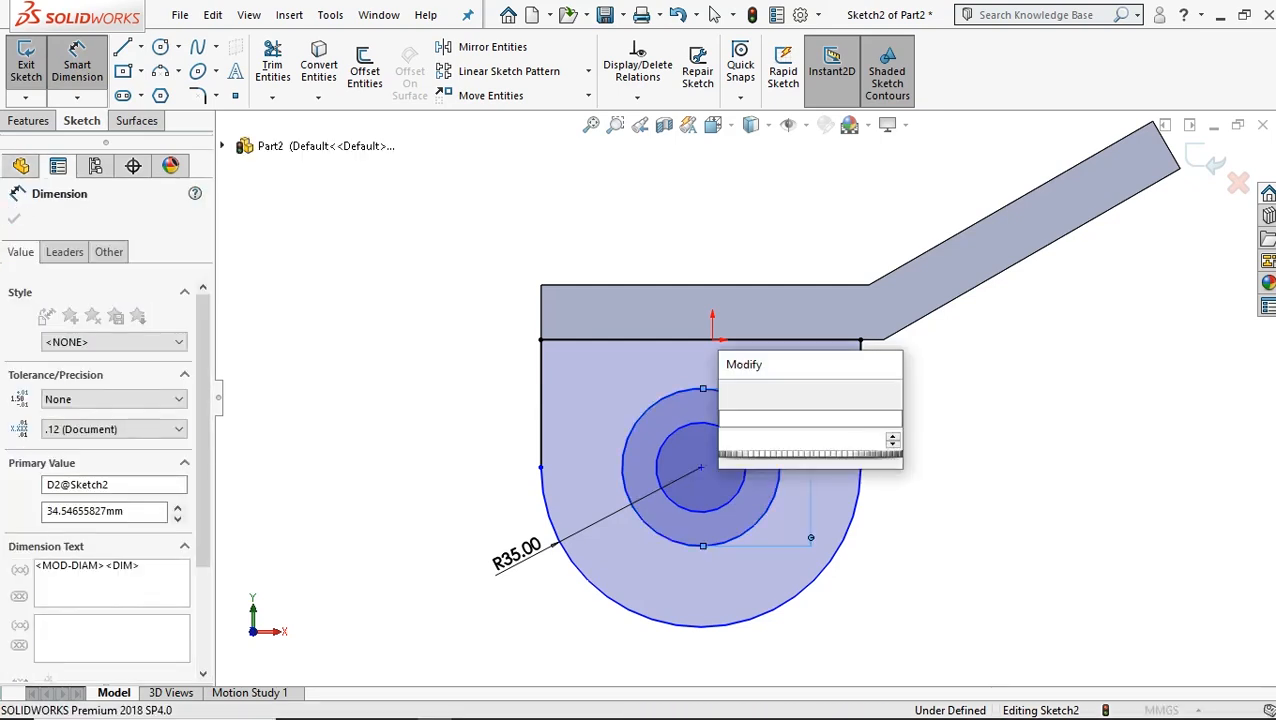
pyautogui.write('40')
pyautogui.click(731, 394)
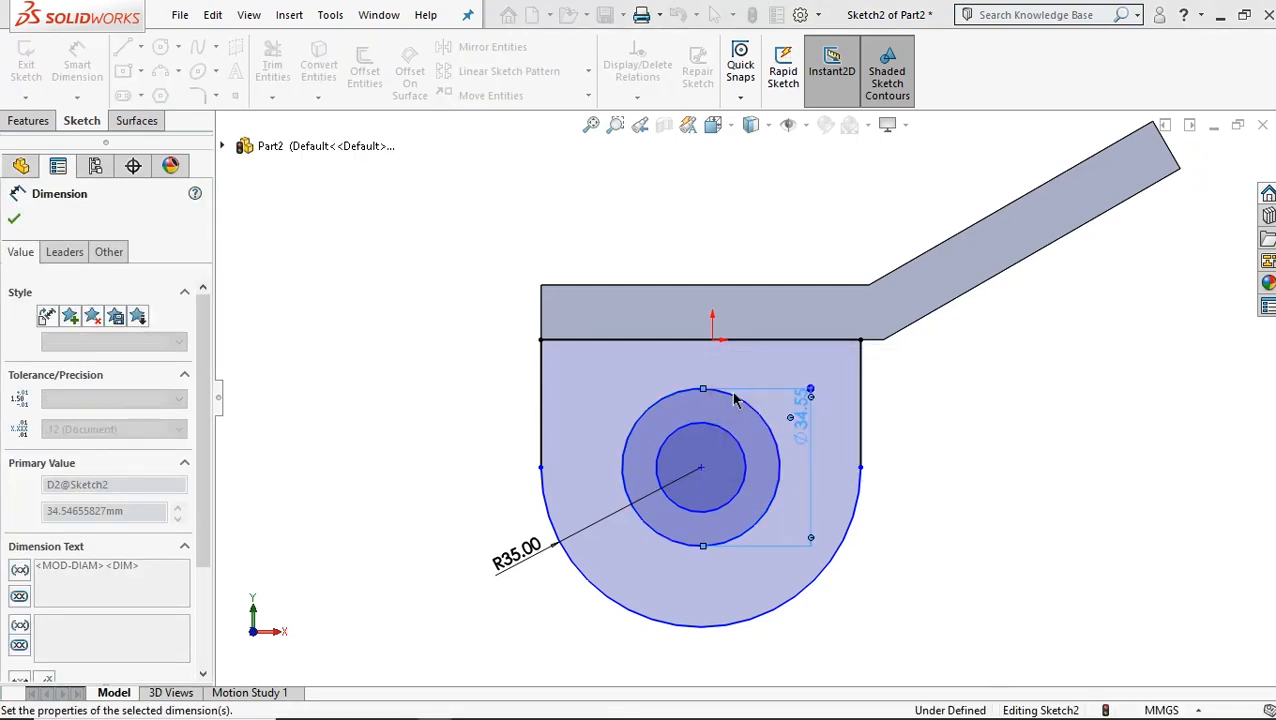
pyautogui.click(740, 447)
pyautogui.click(592, 458)
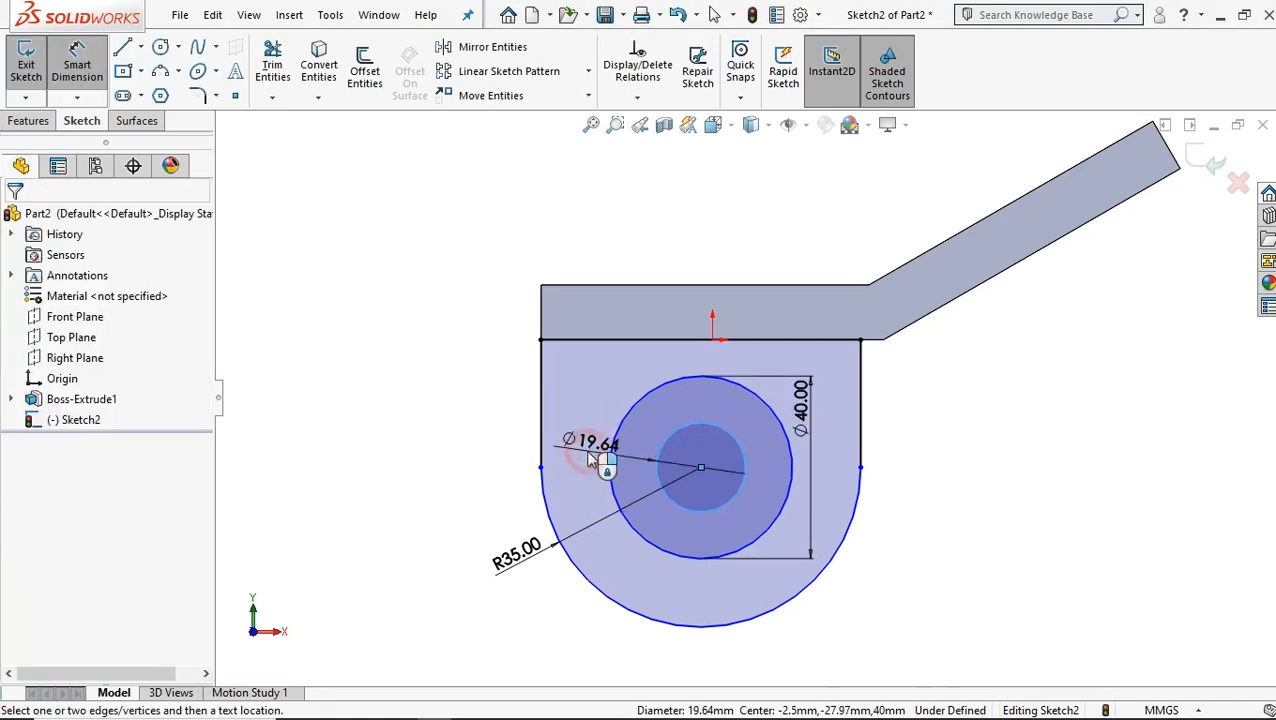
pyautogui.write('20')
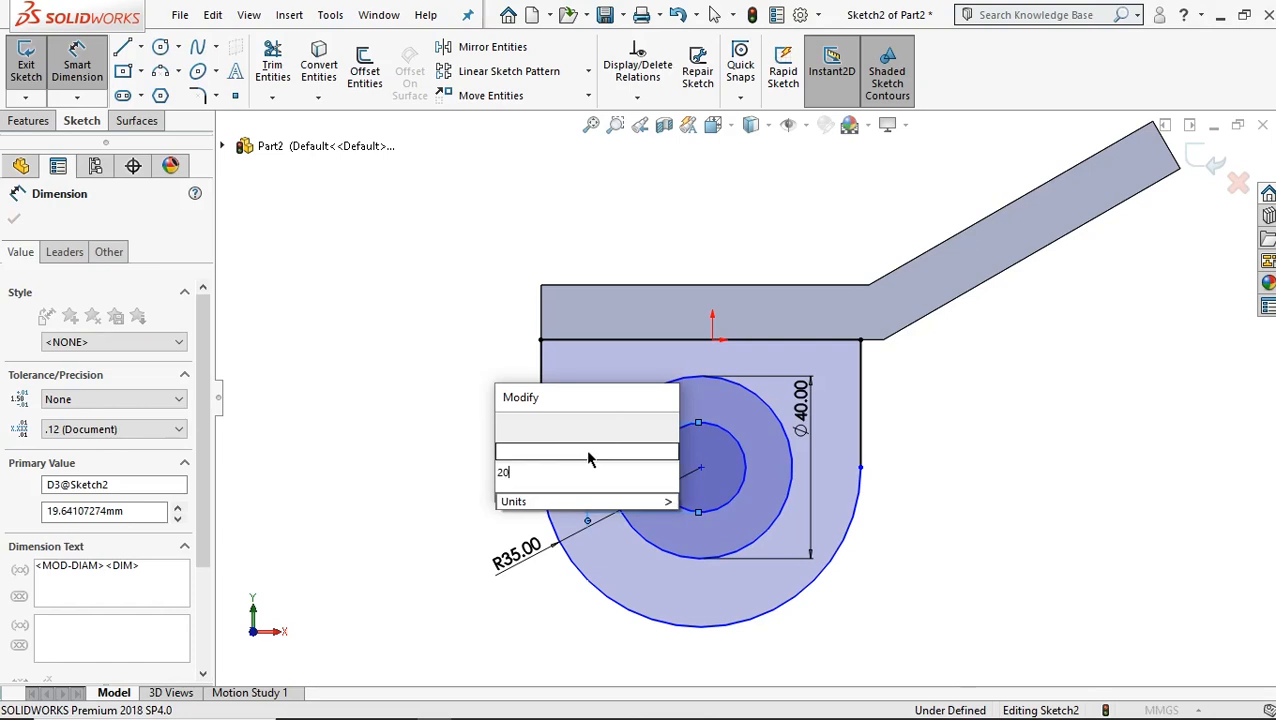
pyautogui.press('Return')
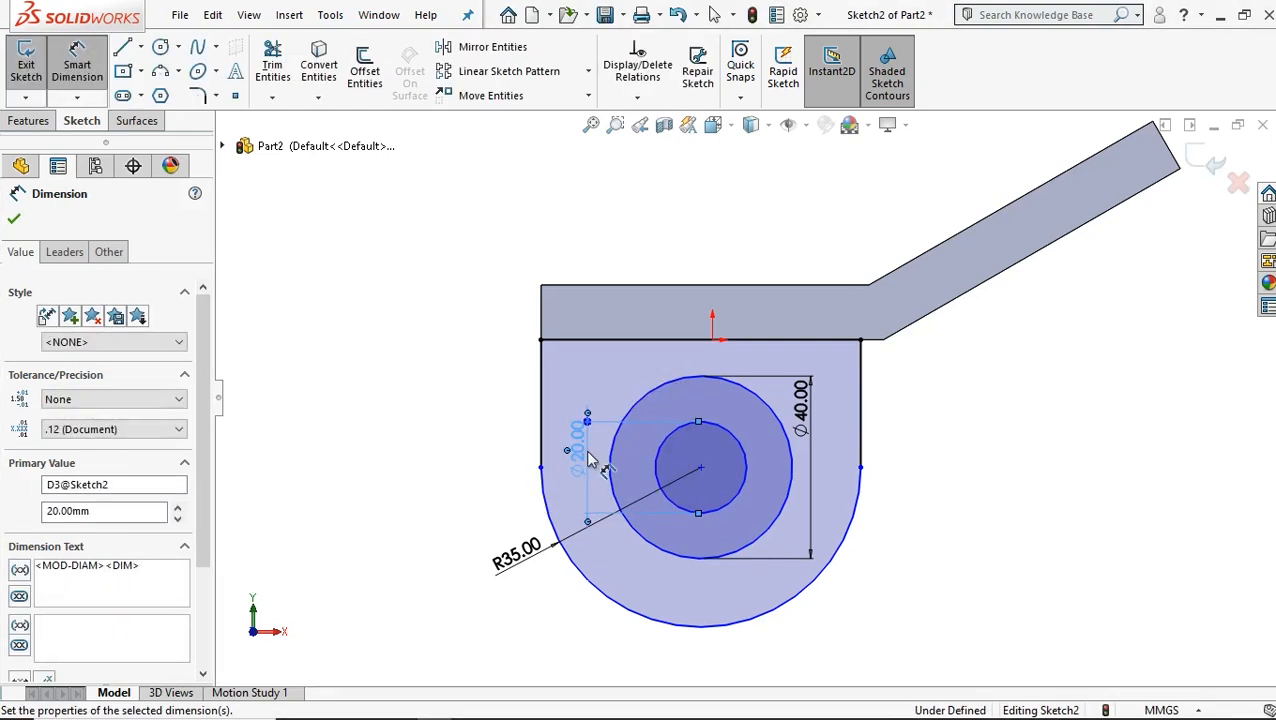
# - Extrude all three regions of the lug sketch 20 mm blind, with the direction reversed so the lug runs under the plate
pyautogui.moveTo(911, 476); pyautogui.dragTo(840, 481, button='middle')
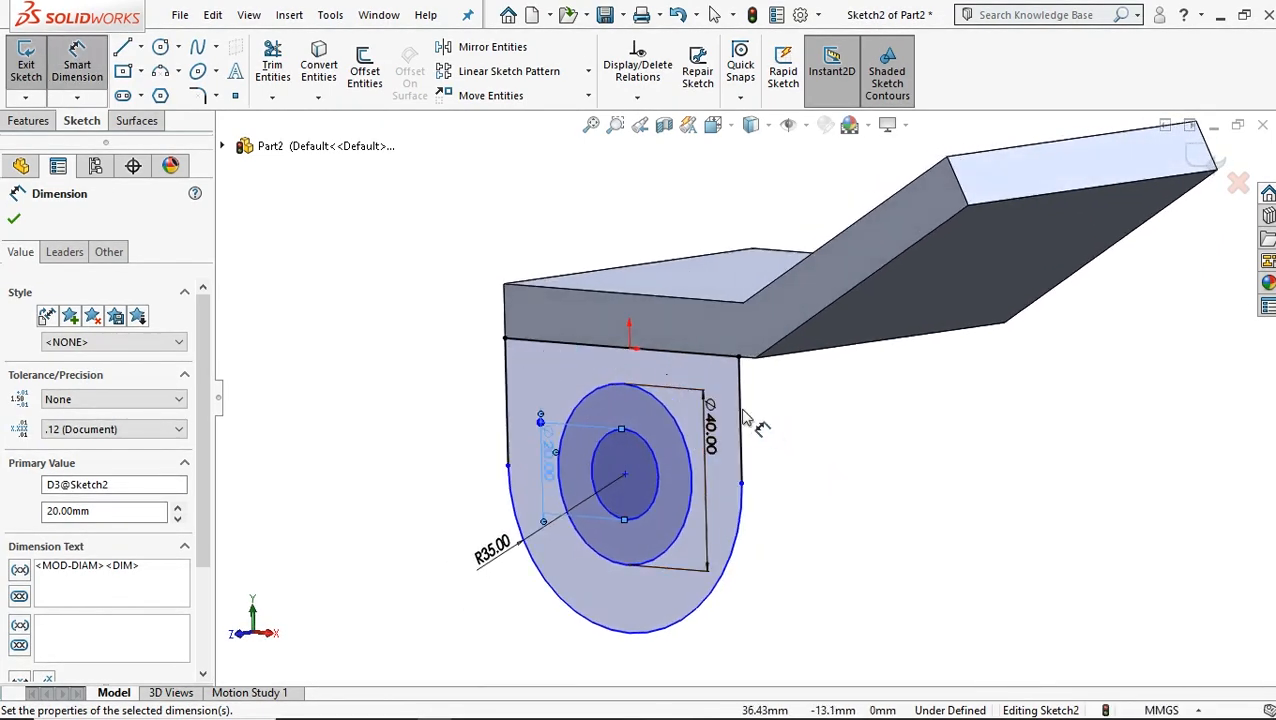
pyautogui.click(40, 122)
pyautogui.click(33, 70)
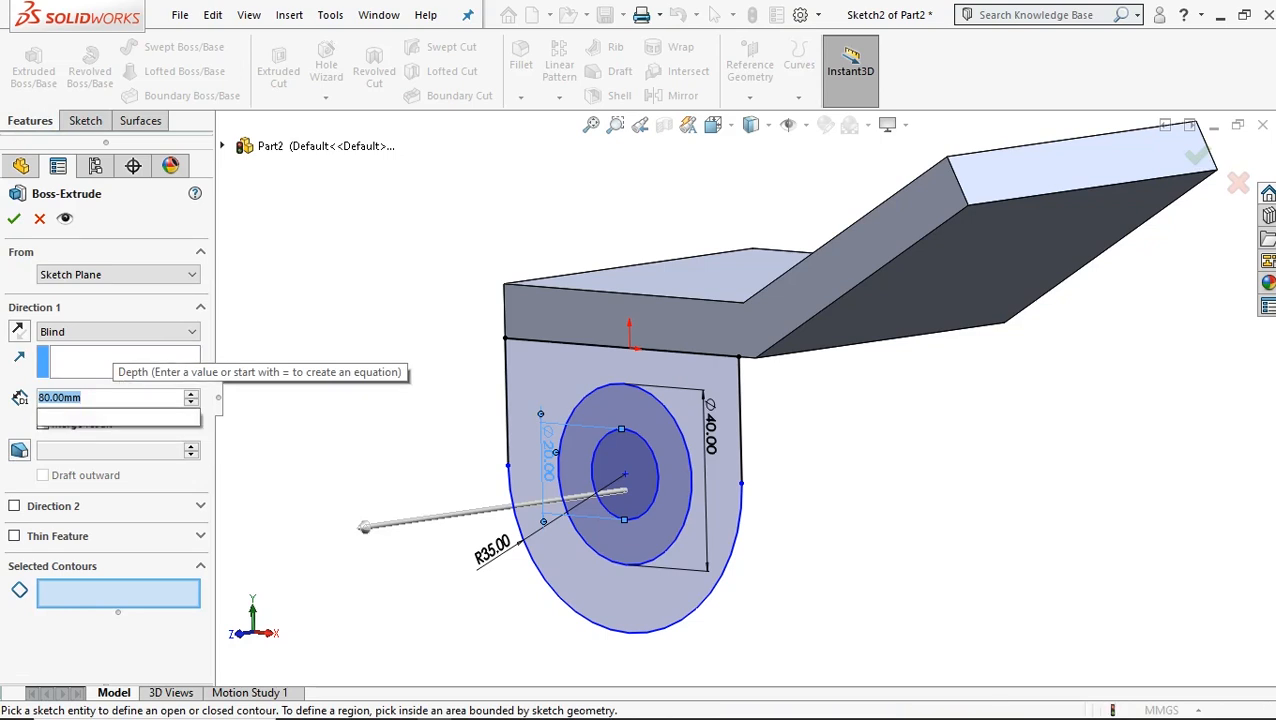
pyautogui.write('20')
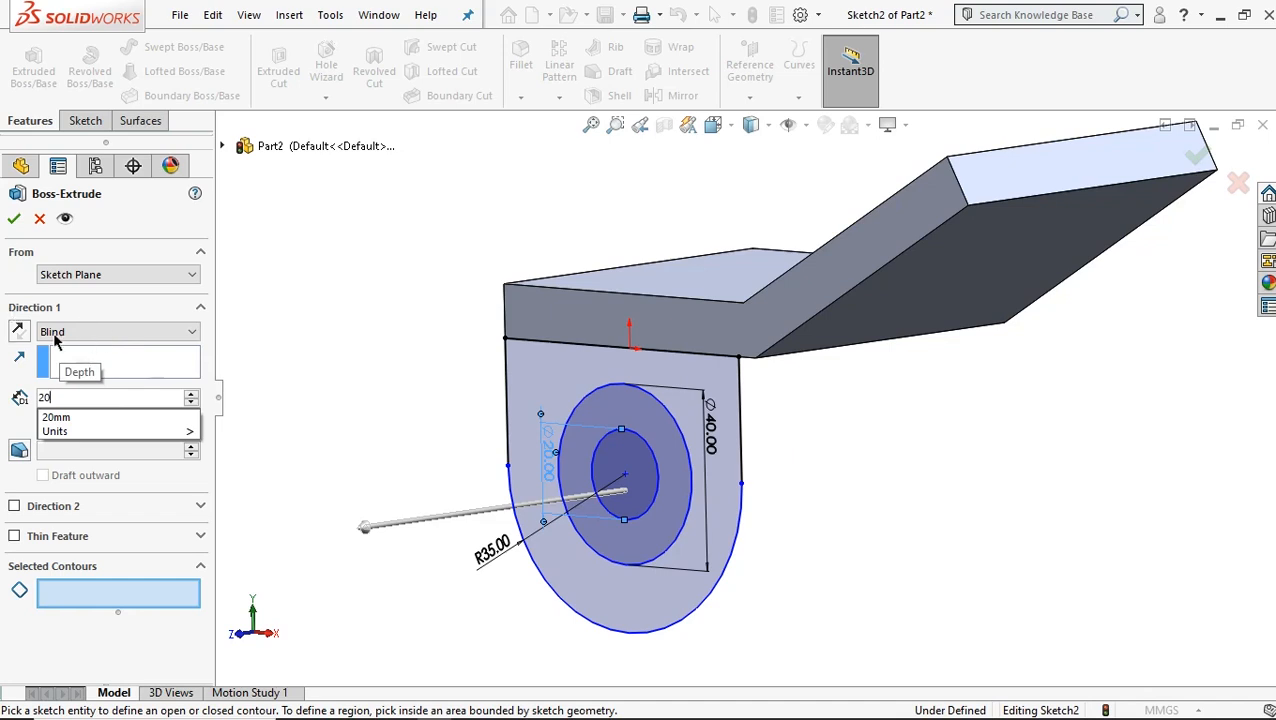
pyautogui.click(560, 390)
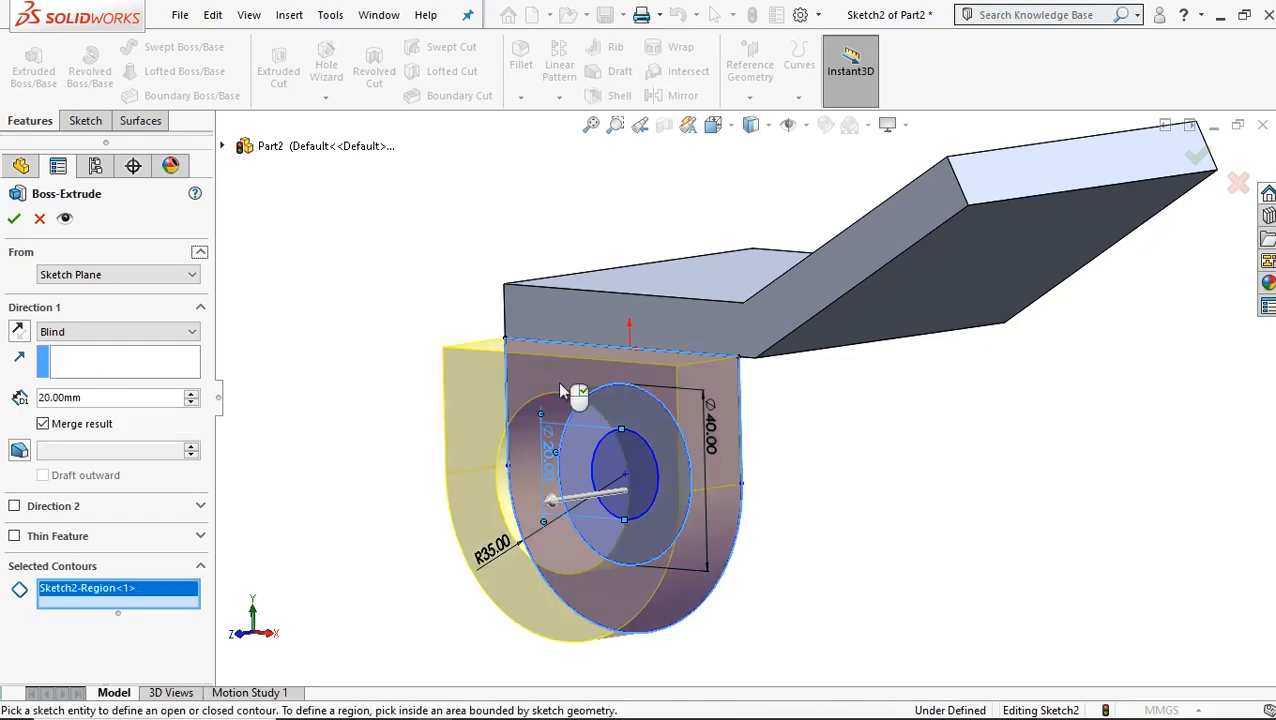
pyautogui.click(585, 449)
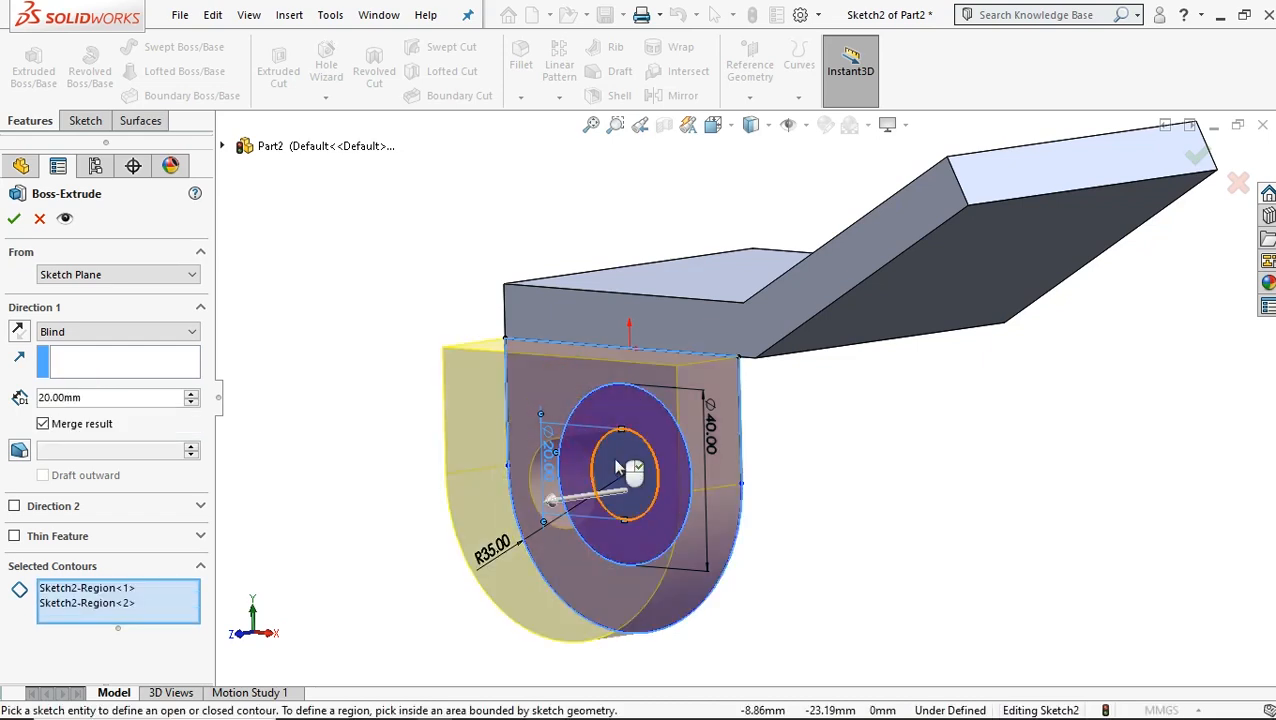
pyautogui.click(620, 468)
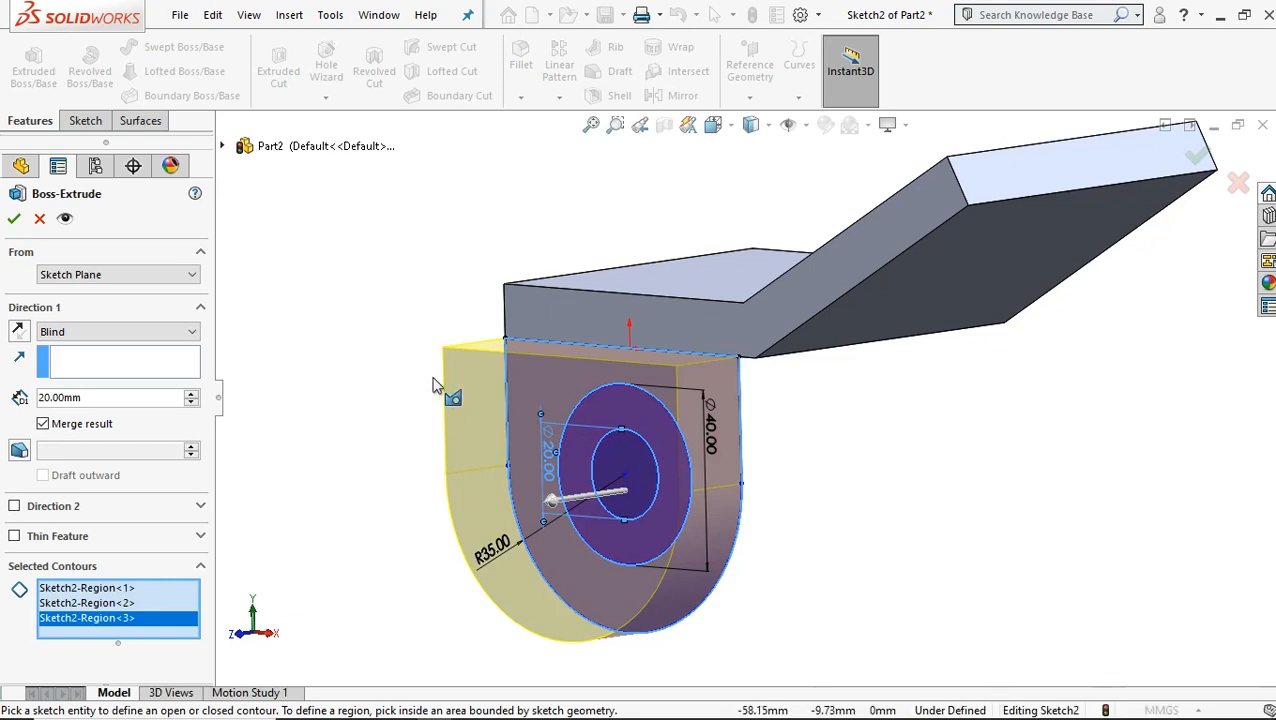
pyautogui.click(17, 333)
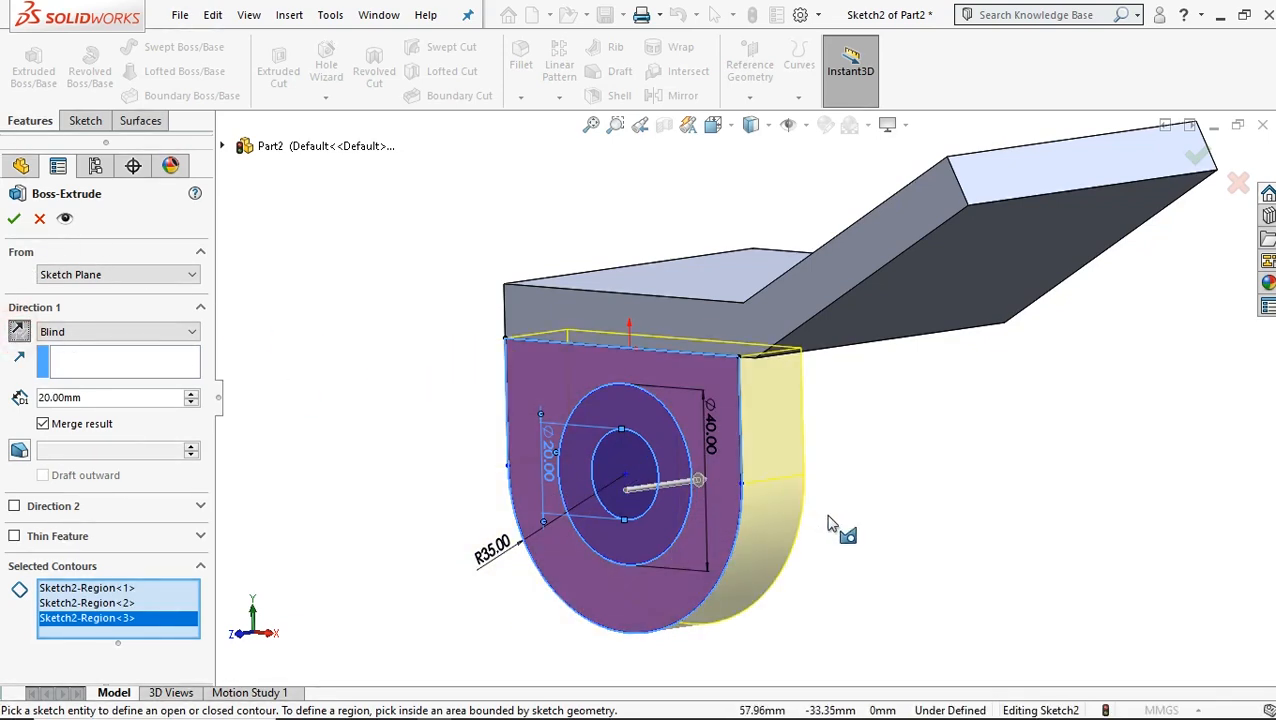
pyautogui.click(13, 221)
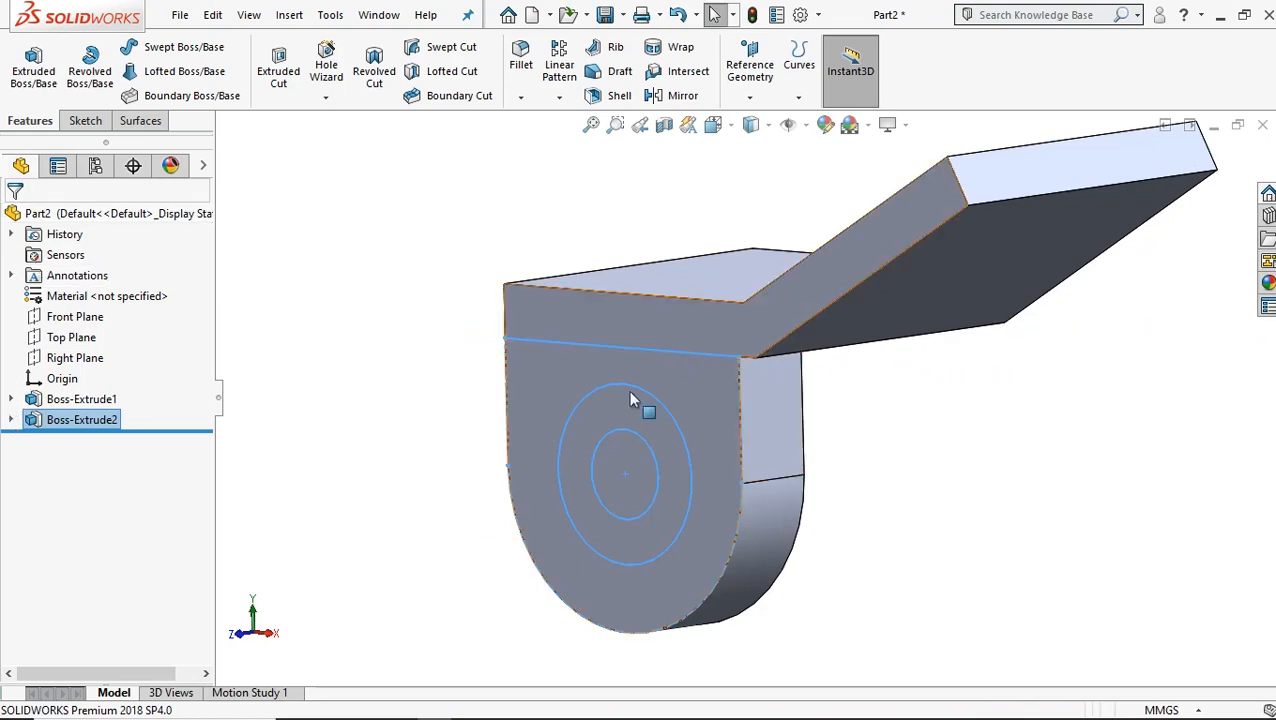
# - Reuse the lug extrusion's sketch to cut the inner 20 mm circle completely through the lug
pyautogui.click(11, 421)
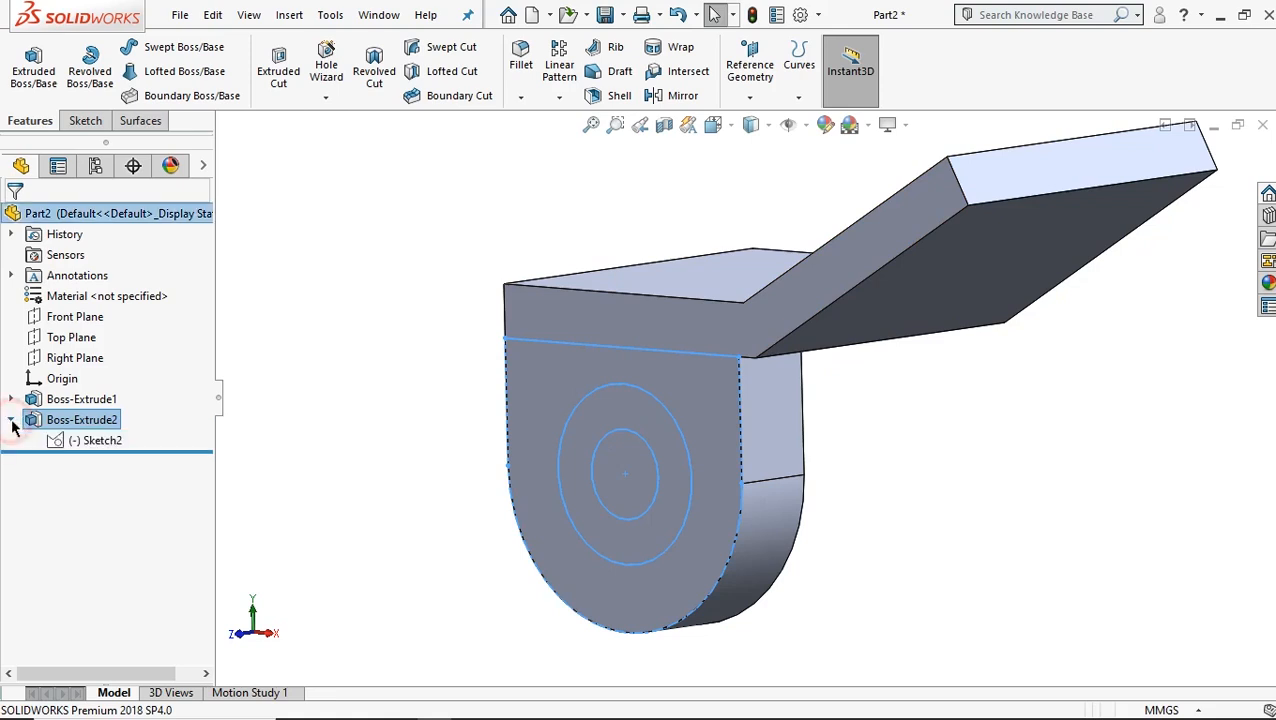
pyautogui.click(96, 441)
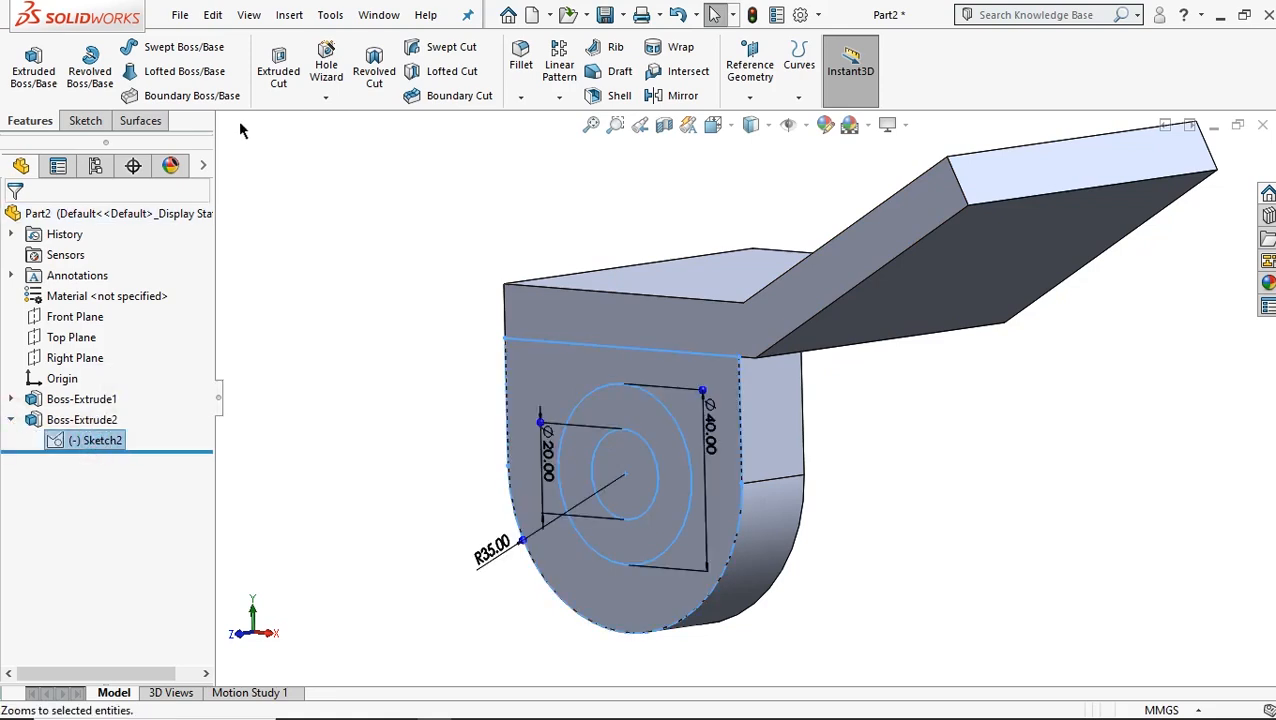
pyautogui.click(277, 77)
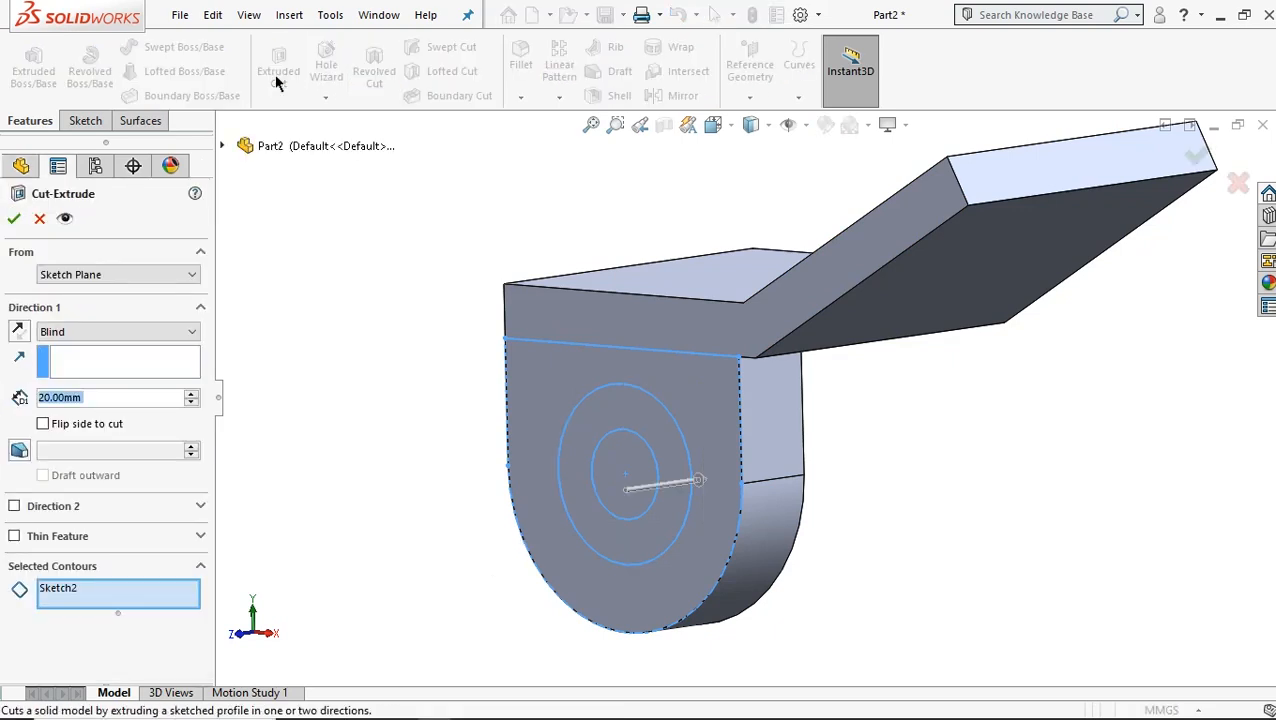
pyautogui.click(627, 467)
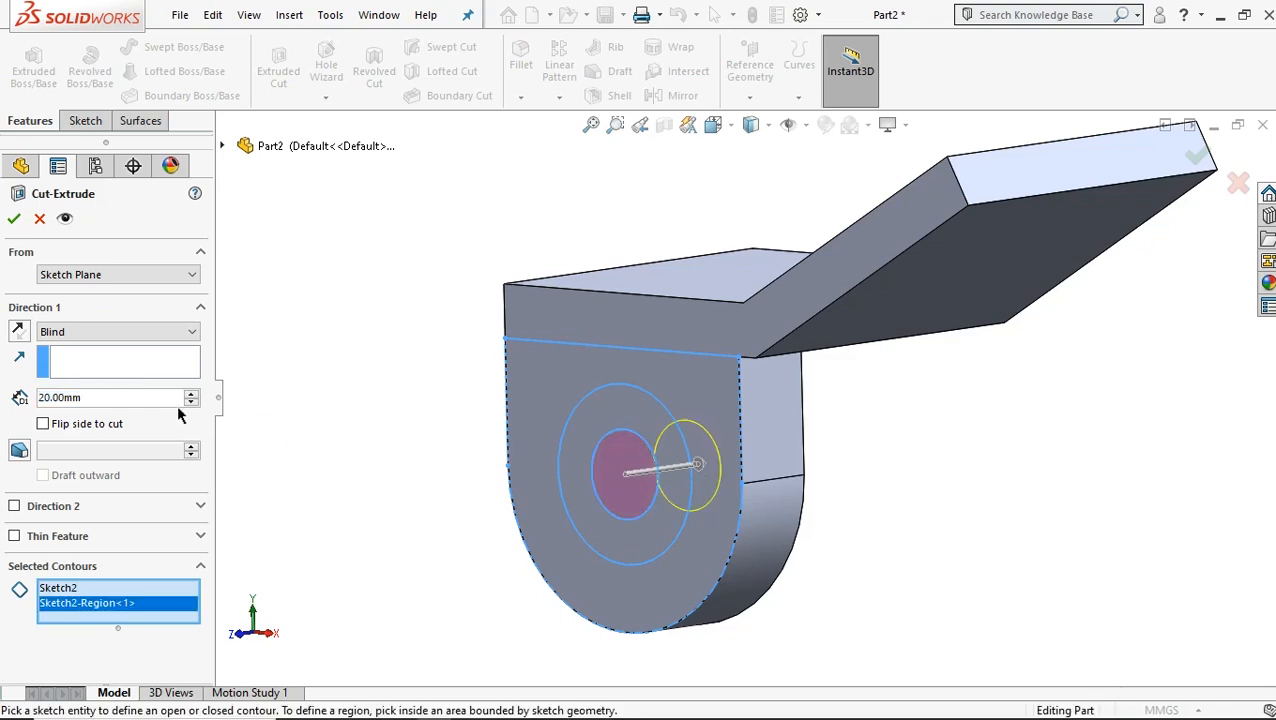
pyautogui.click(95, 332)
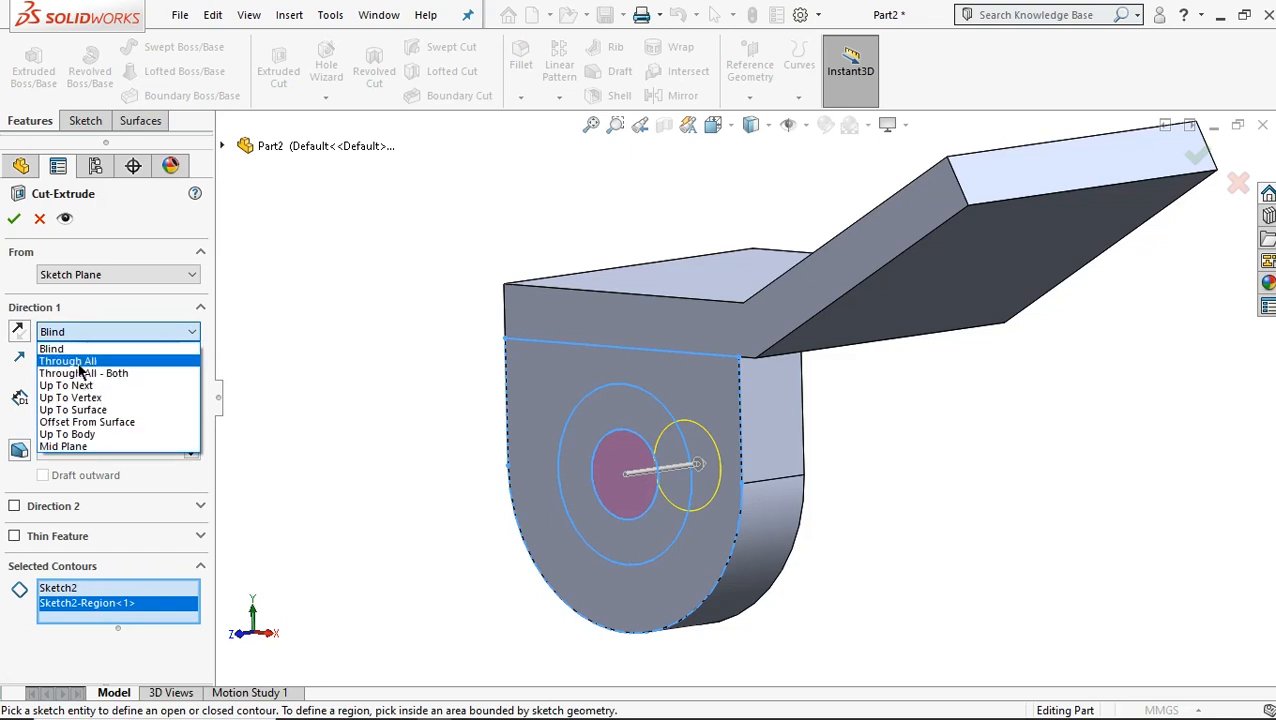
pyautogui.scroll(-1, 703, 500)
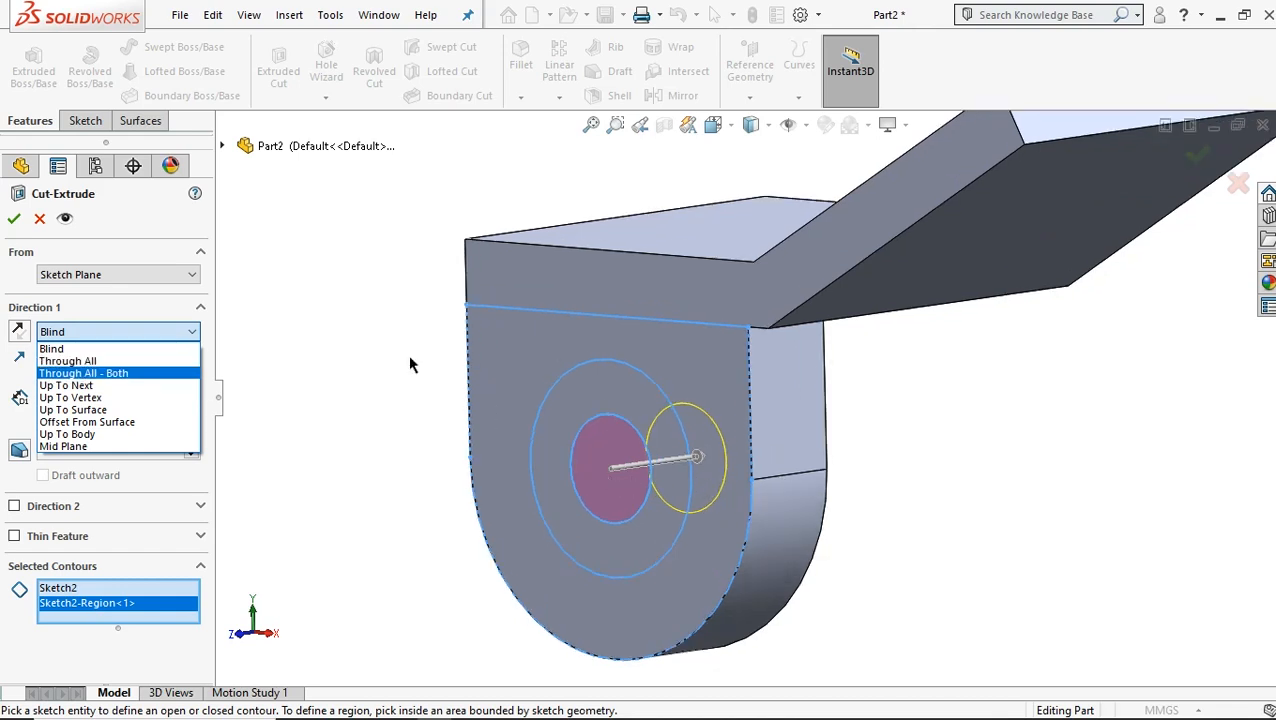
pyautogui.click(16, 223)
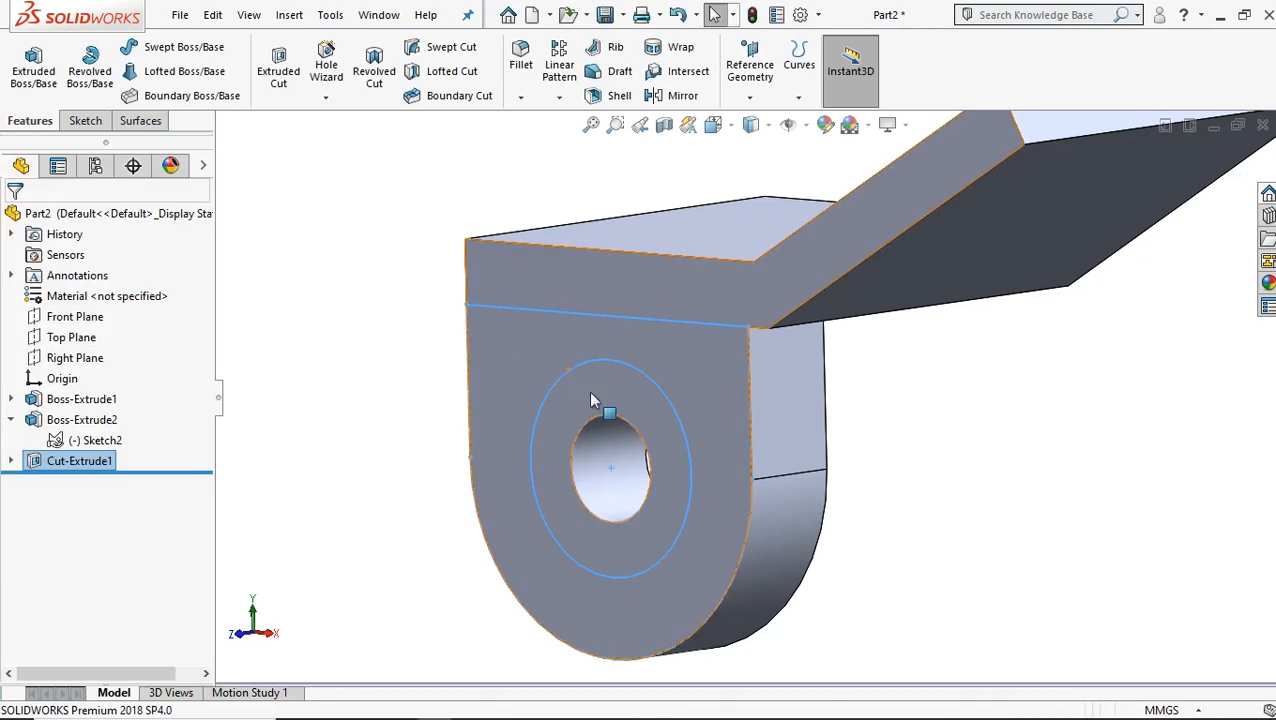
# - Start a sketch on the lug's flat inner face, the one under the plate
pyautogui.press('z')
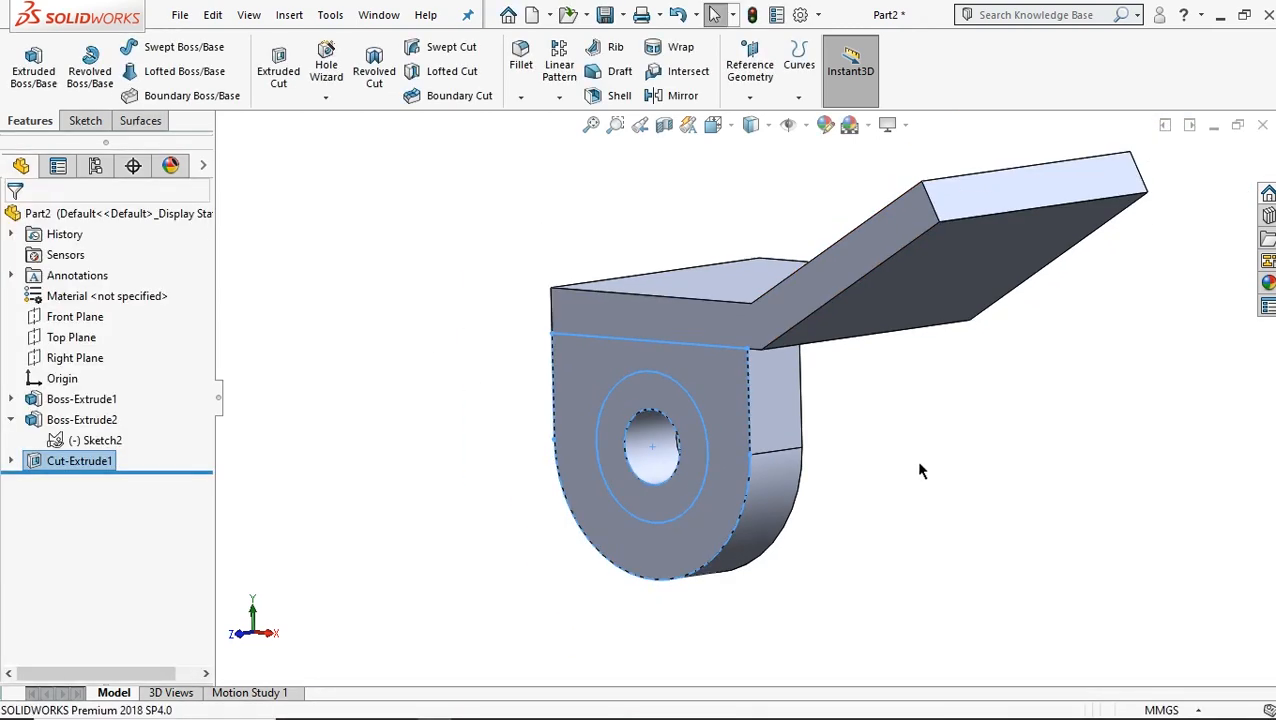
pyautogui.click(915, 460)
pyautogui.moveTo(914, 456); pyautogui.dragTo(752, 407, button='middle')
pyautogui.scroll(-1, 1072, 475)
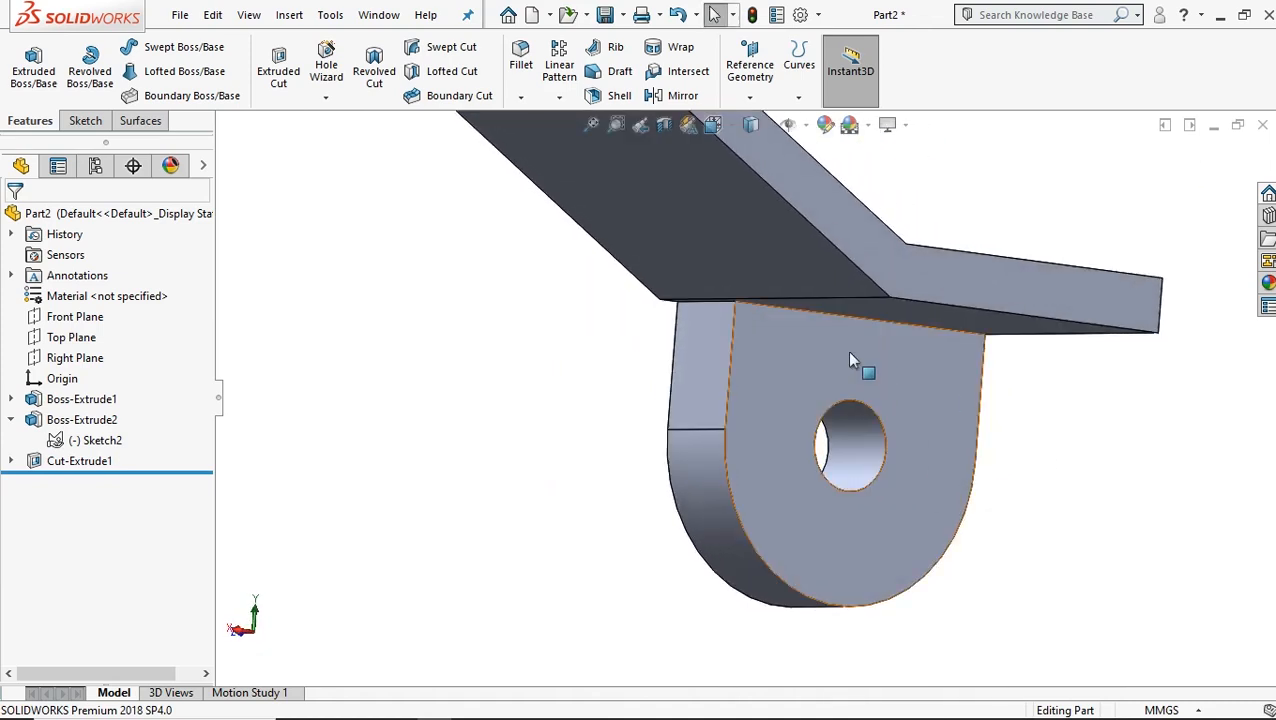
pyautogui.scroll(-1, 997, 403)
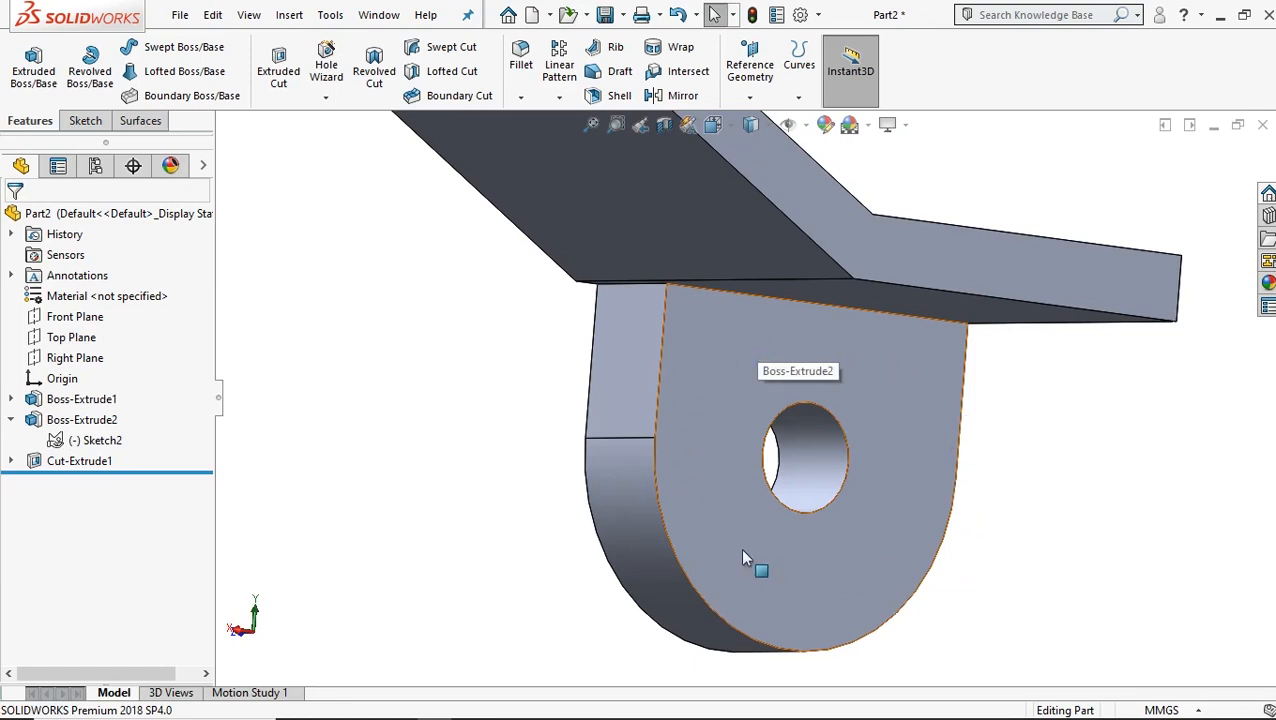
pyautogui.click(907, 387)
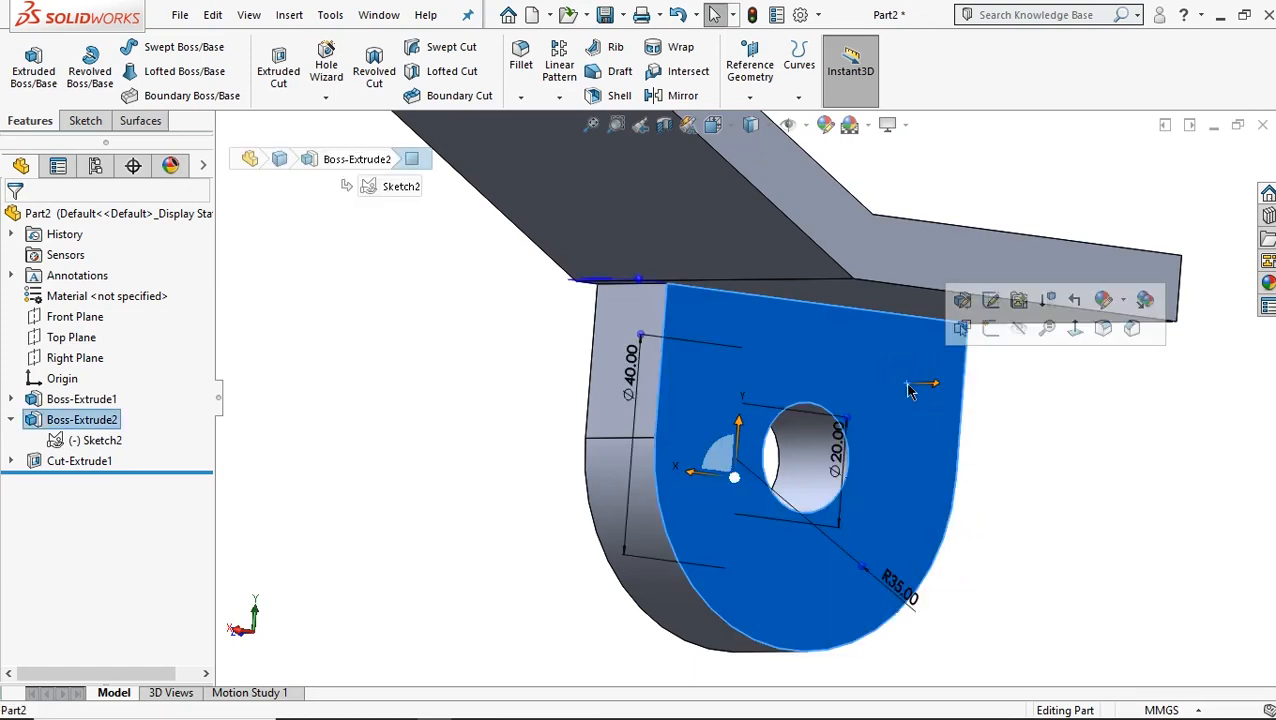
pyautogui.click(988, 332)
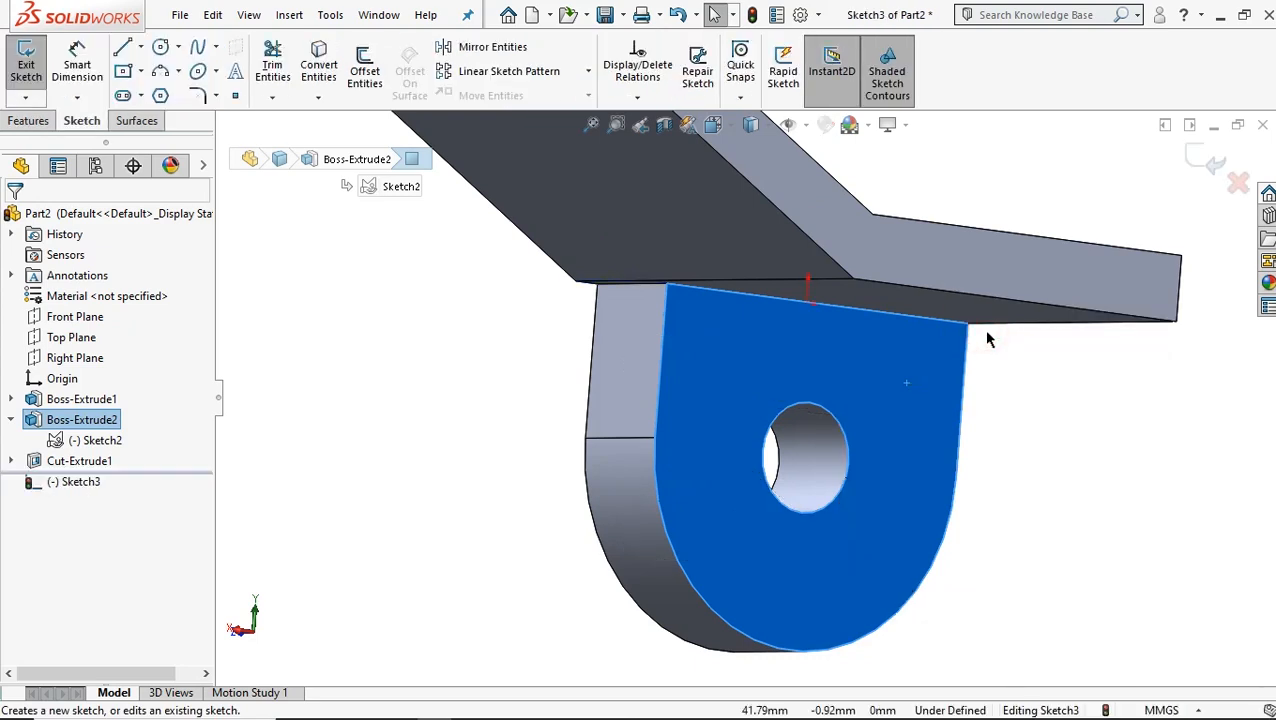
# - Show the lug extrusion's sketch and convert its 40 mm circle into the new sketch on the lug's inner face
pyautogui.click(95, 448)
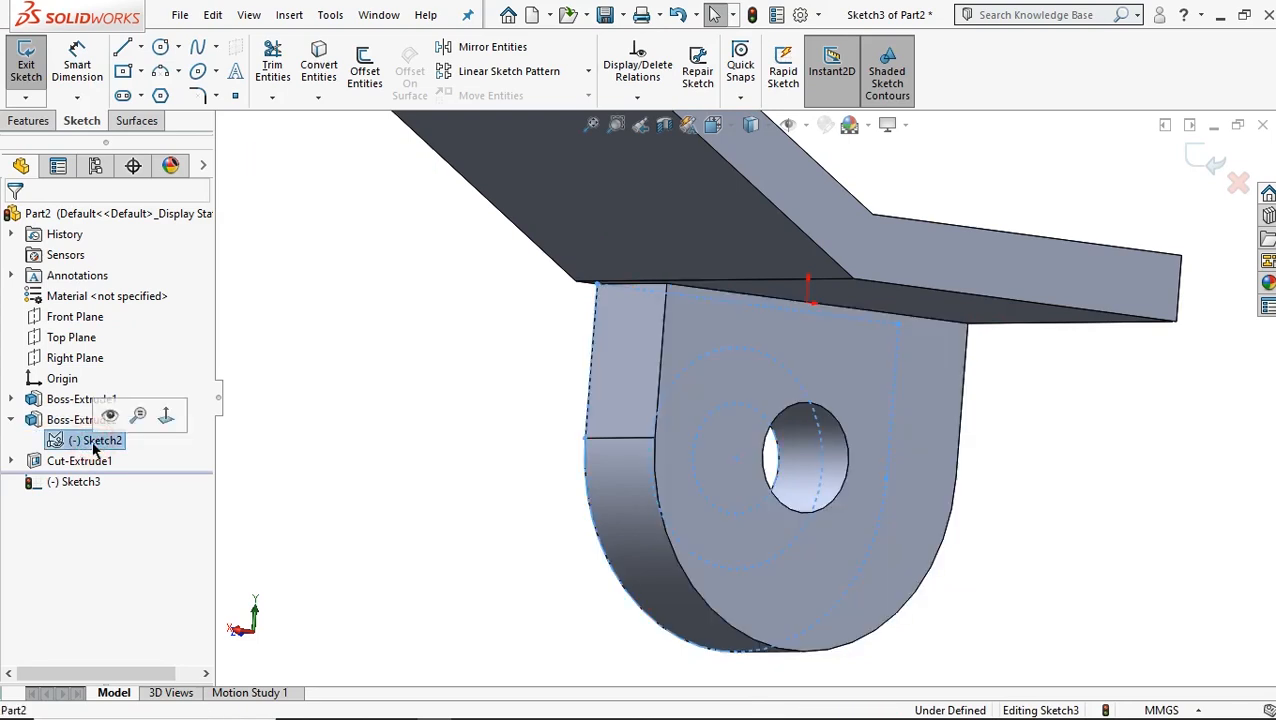
pyautogui.click(110, 418)
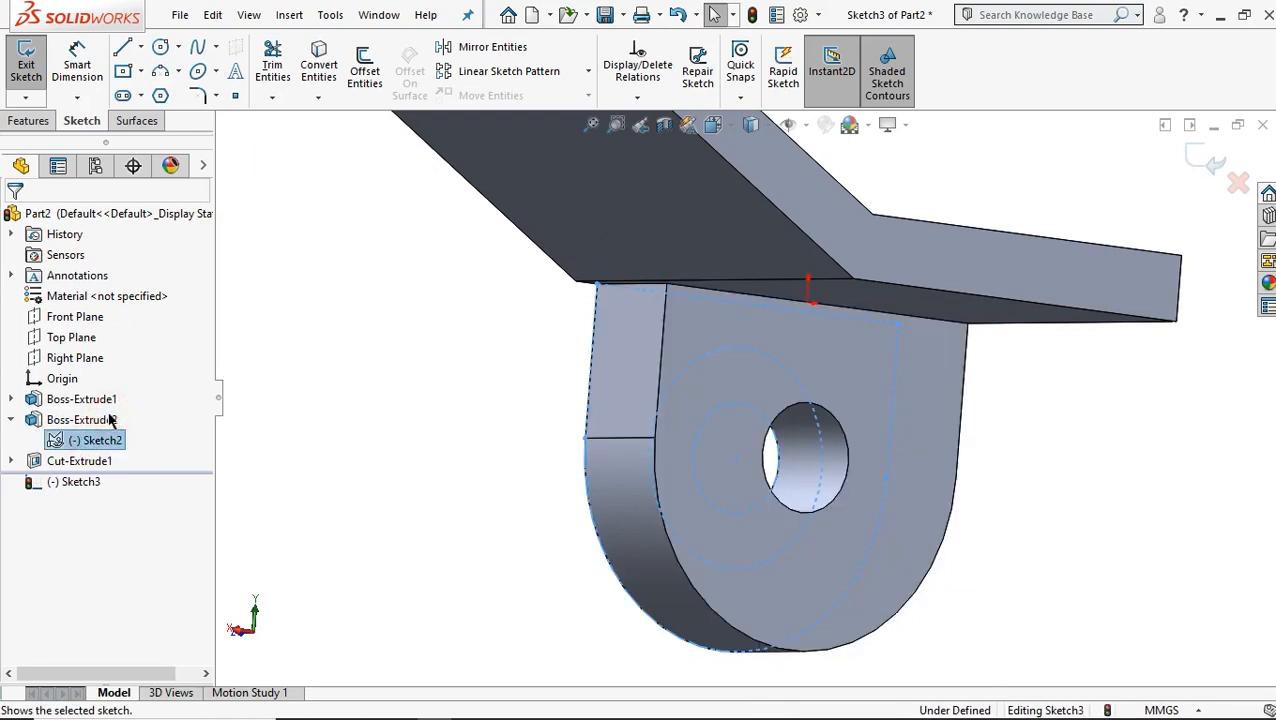
pyautogui.scroll(-3, 906, 450)
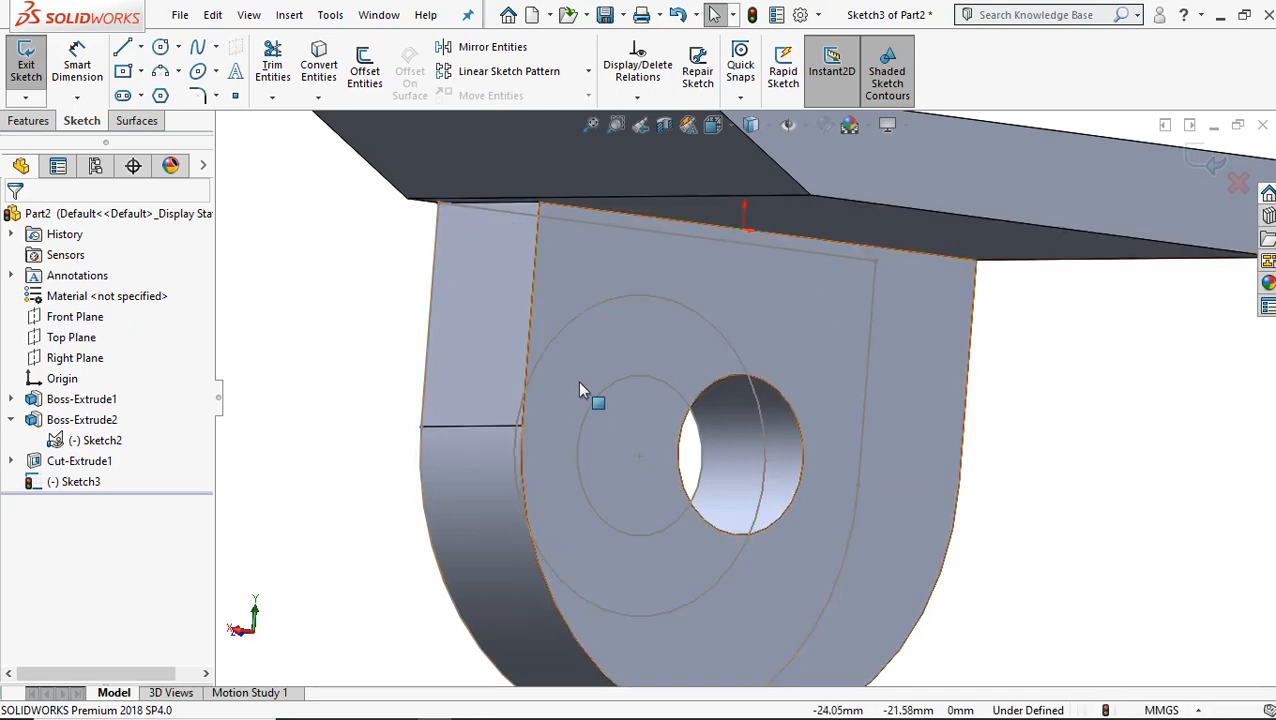
pyautogui.click(620, 308)
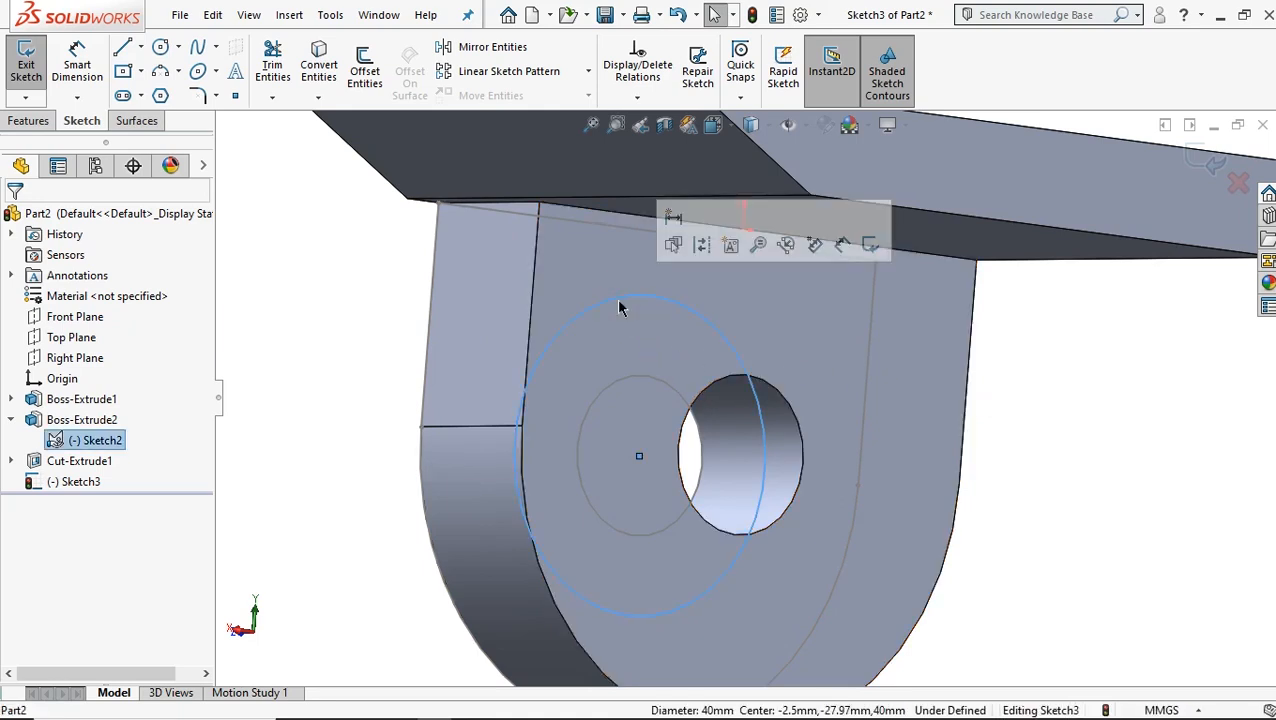
pyautogui.click(318, 58)
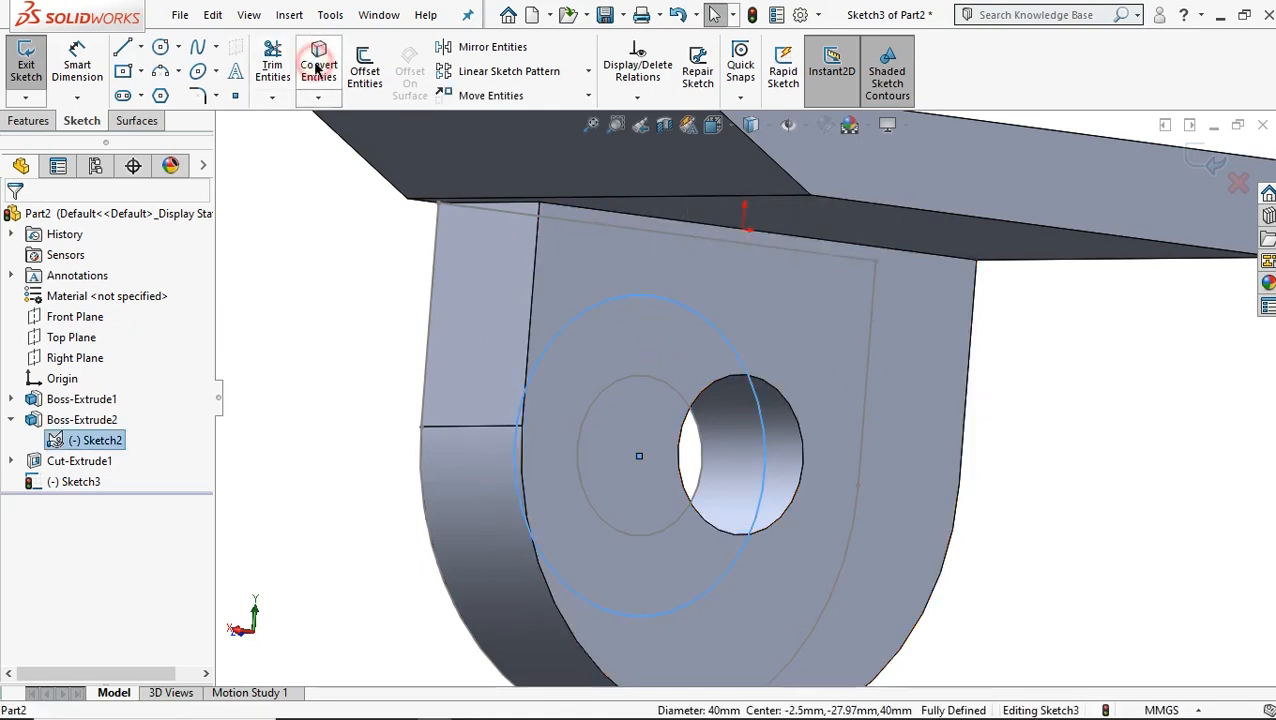
pyautogui.moveTo(585, 266); pyautogui.dragTo(934, 433, button='middle')
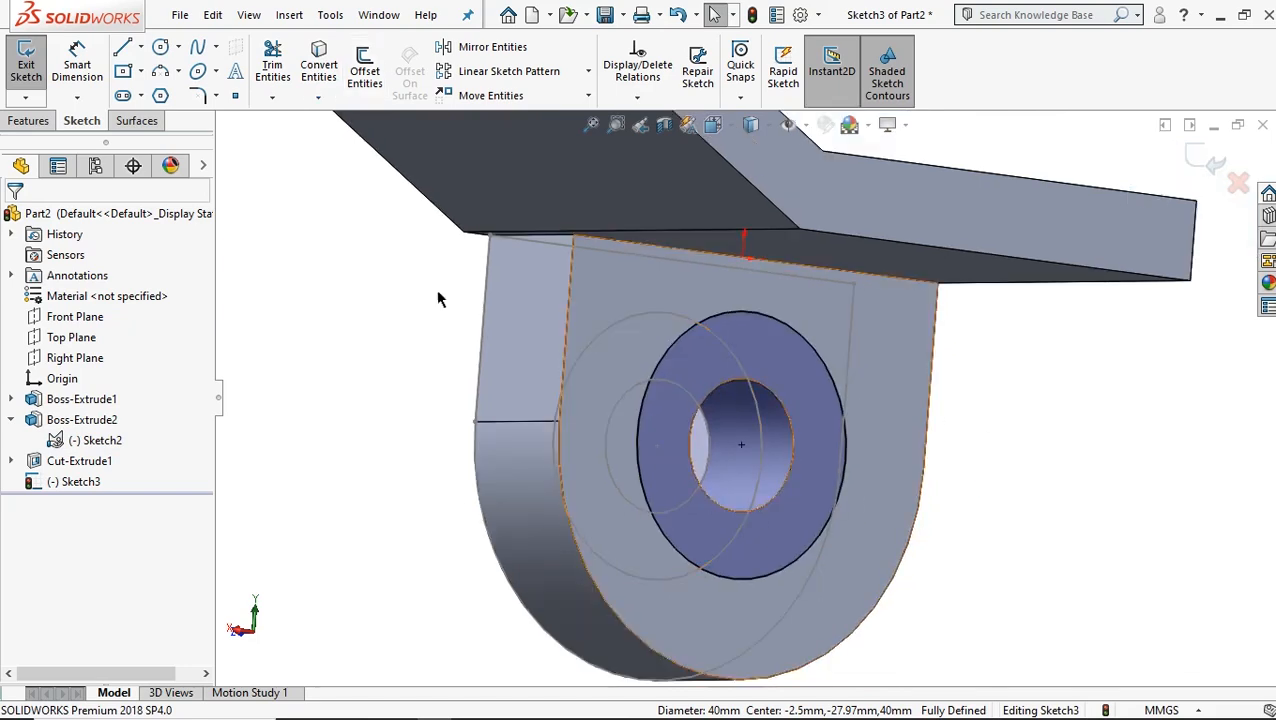
# - Cut the 40 mm circle 10 mm blind into the lug as a counterbore around the 20 mm hole
pyautogui.click(40, 124)
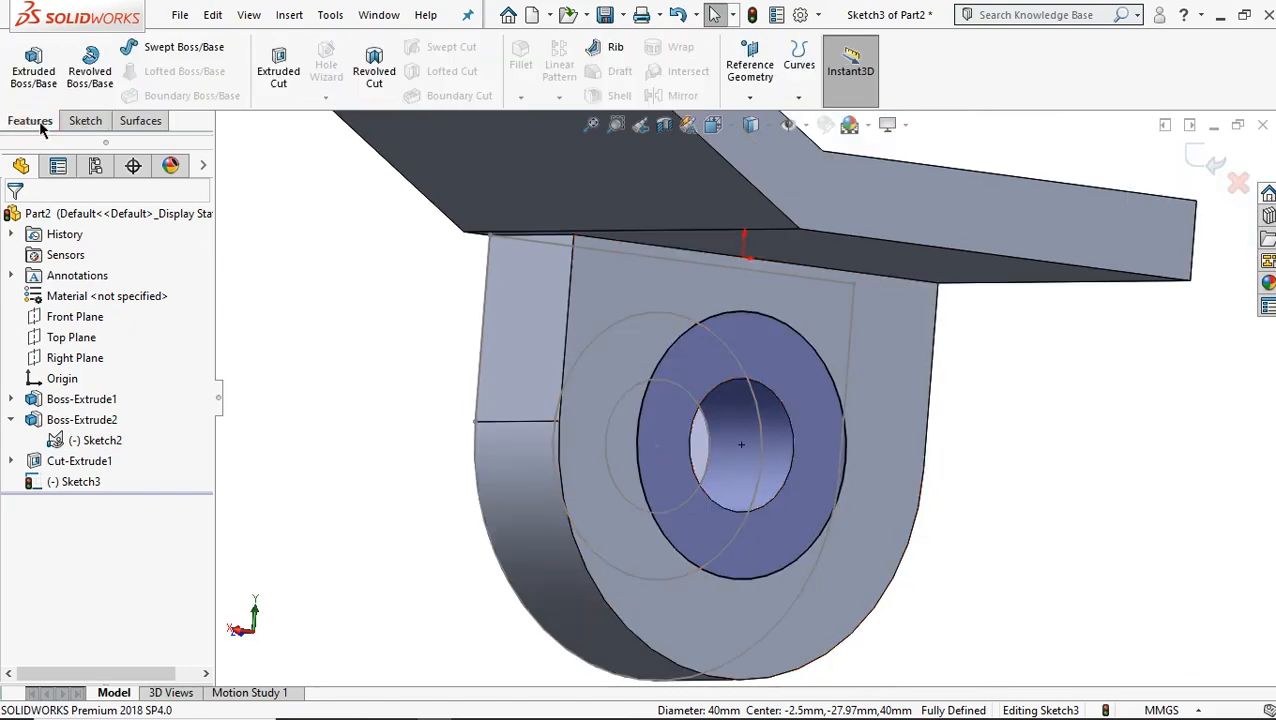
pyautogui.click(280, 66)
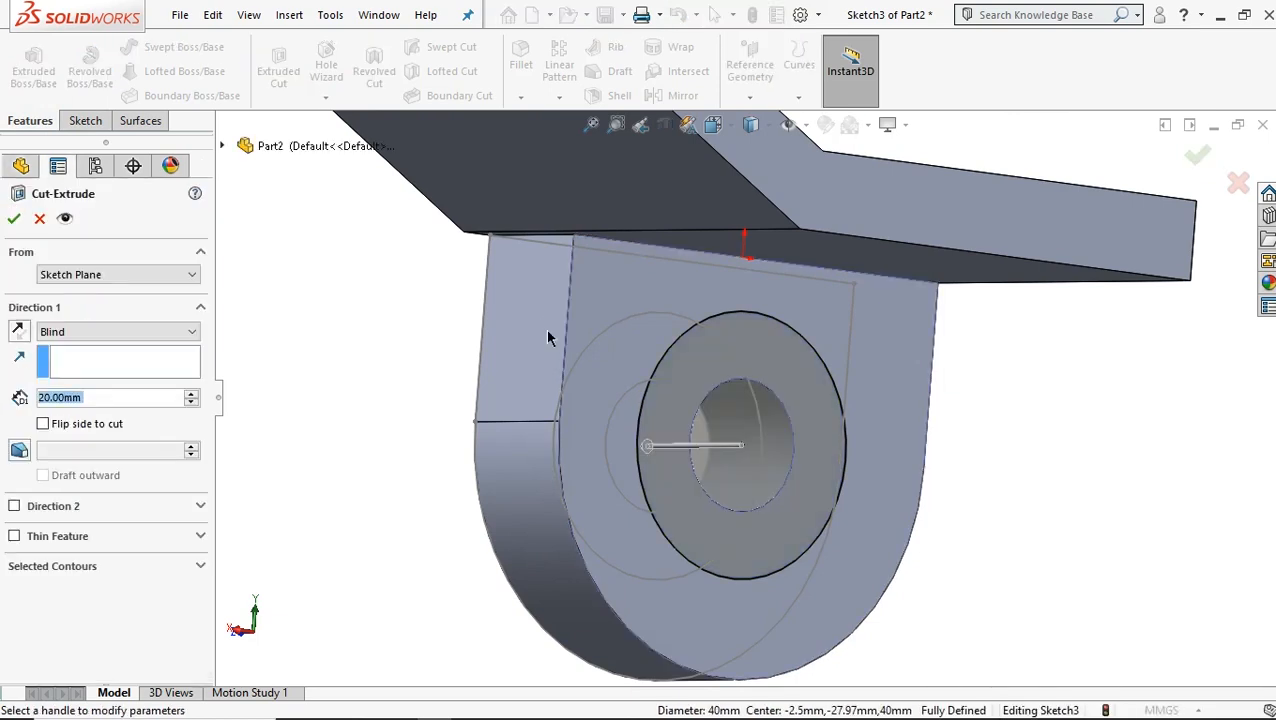
pyautogui.click(92, 397)
pyautogui.write('10')
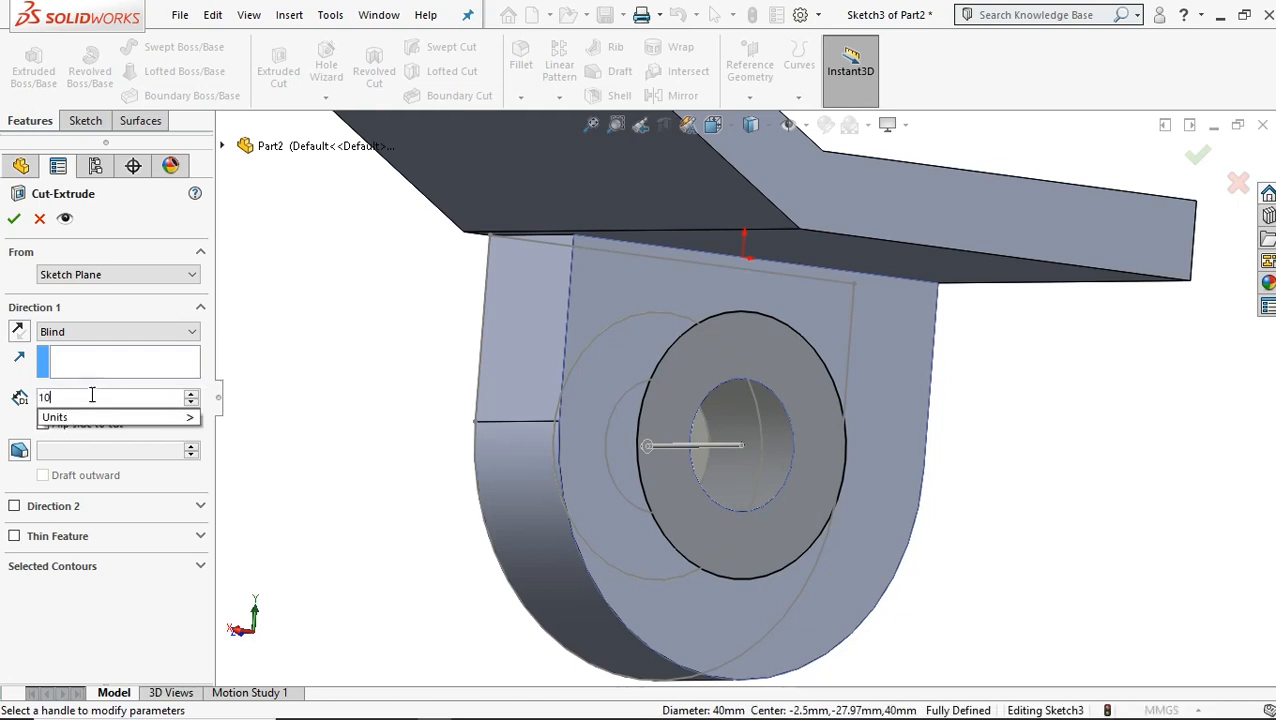
pyautogui.click(14, 219)
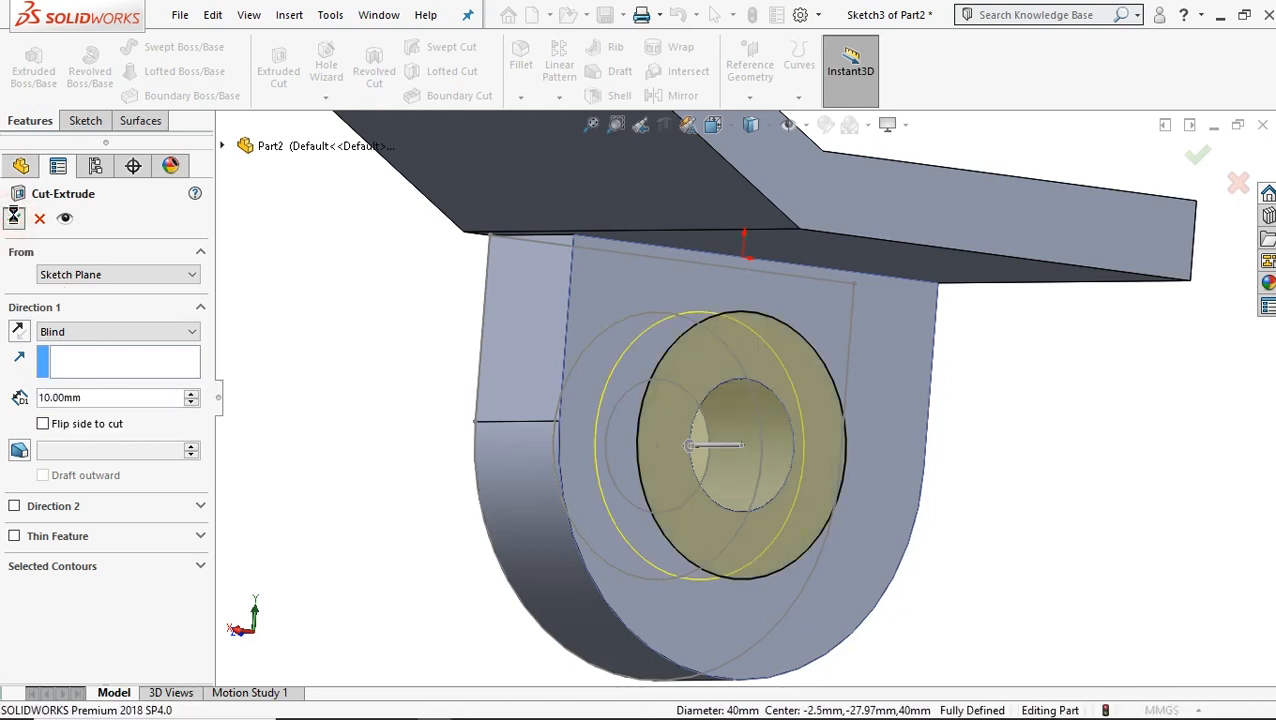
pyautogui.click(336, 409)
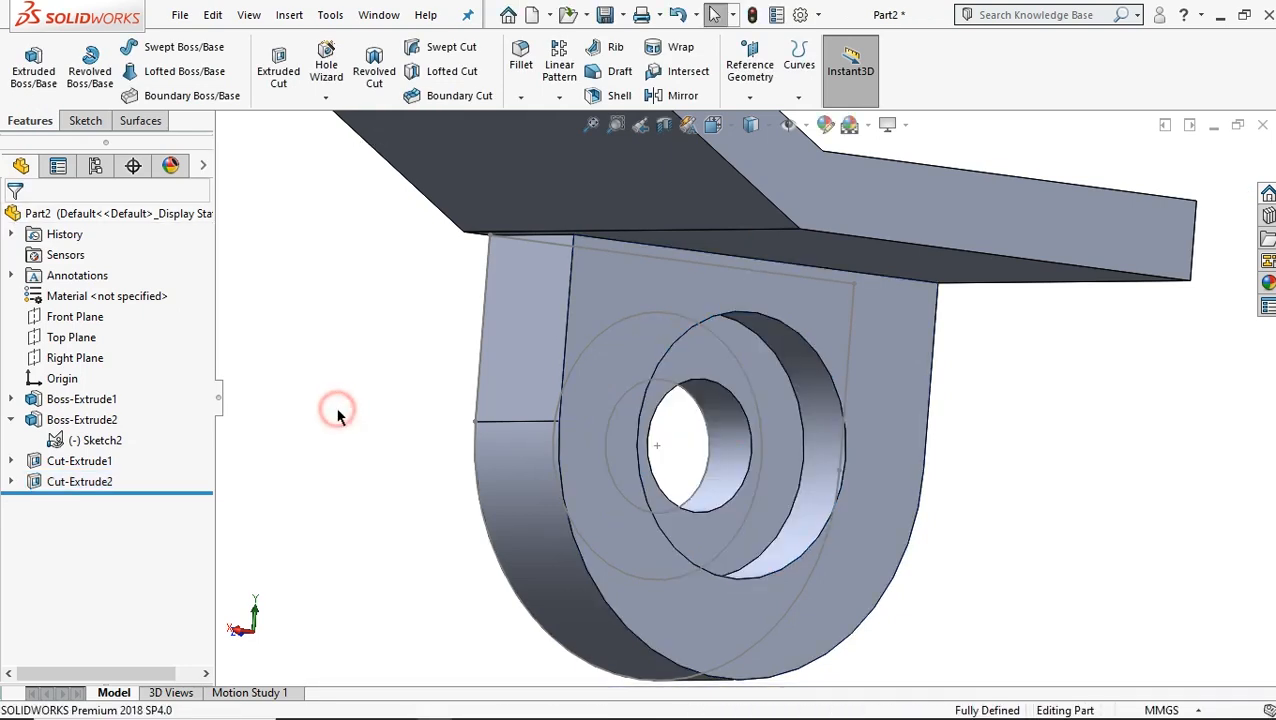
# - Hide the lug extrusion's sketch
pyautogui.click(628, 327)
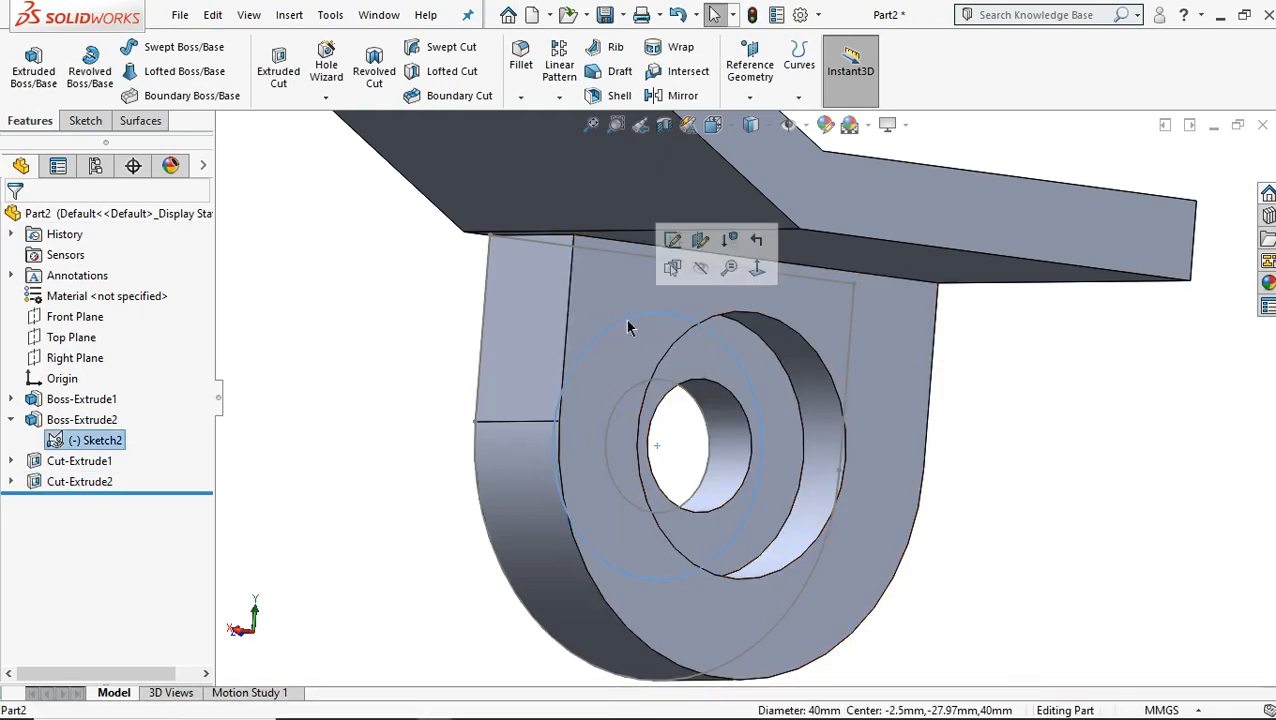
pyautogui.click(704, 272)
pyautogui.click(1030, 397)
pyautogui.click(998, 421)
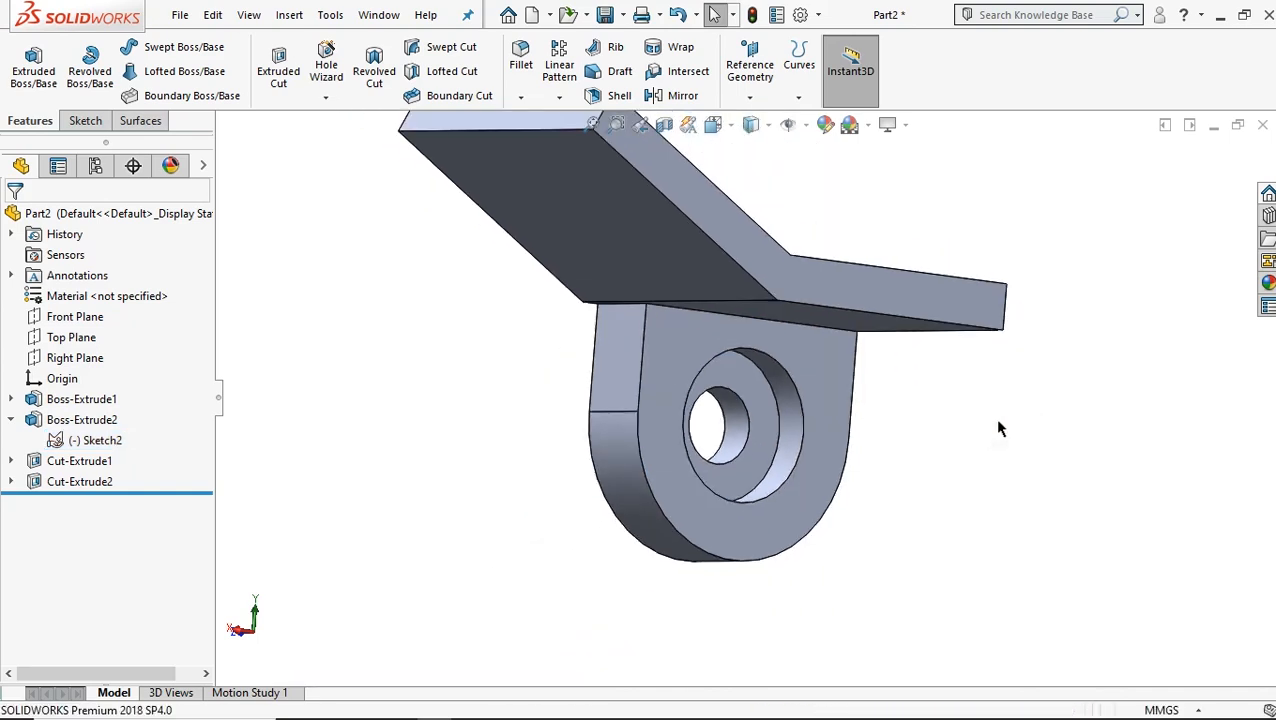
# - Start a sketch on the upper face of the plate's angled section
pyautogui.hotkey('ctrl', '7')
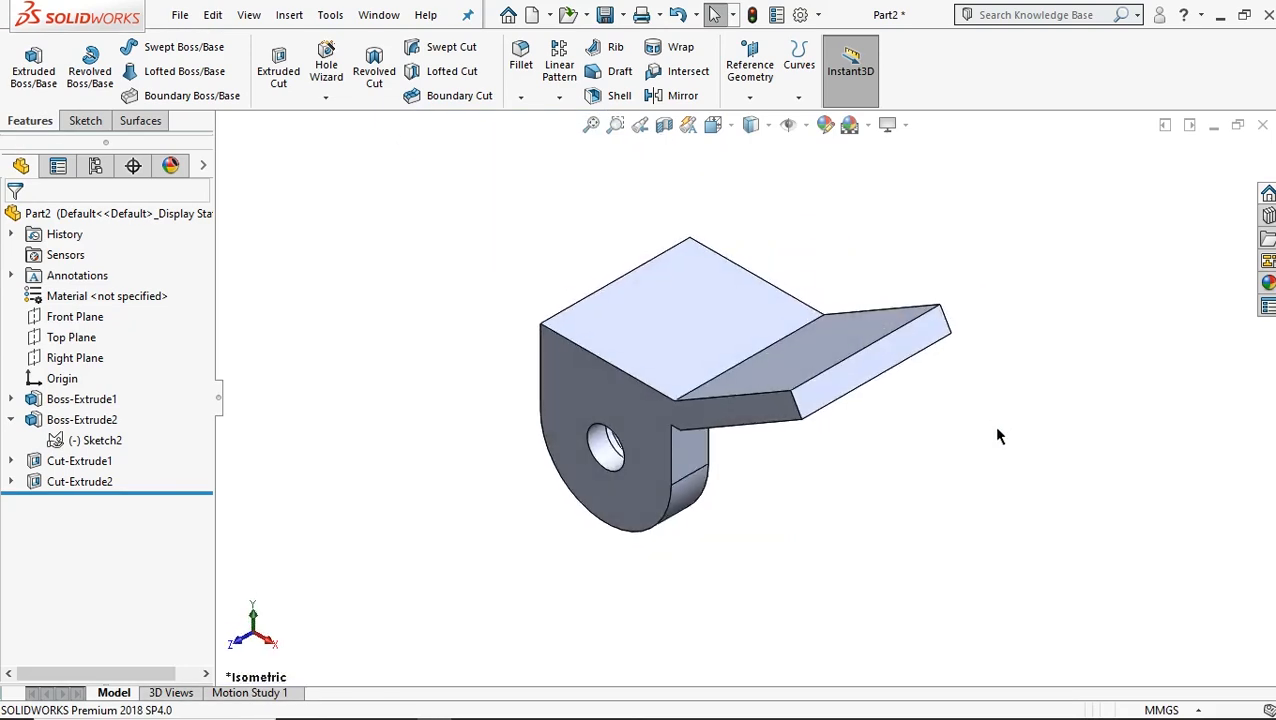
pyautogui.scroll(-2, 997, 436)
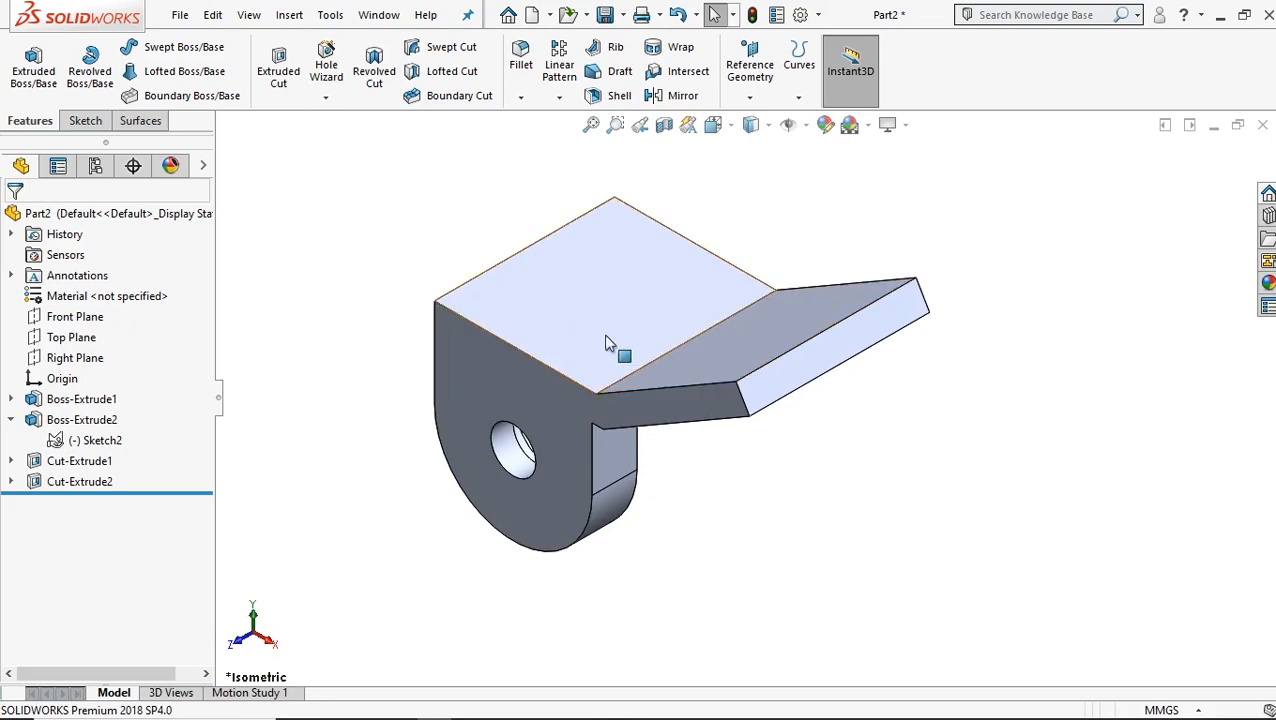
pyautogui.scroll(-2, 622, 280)
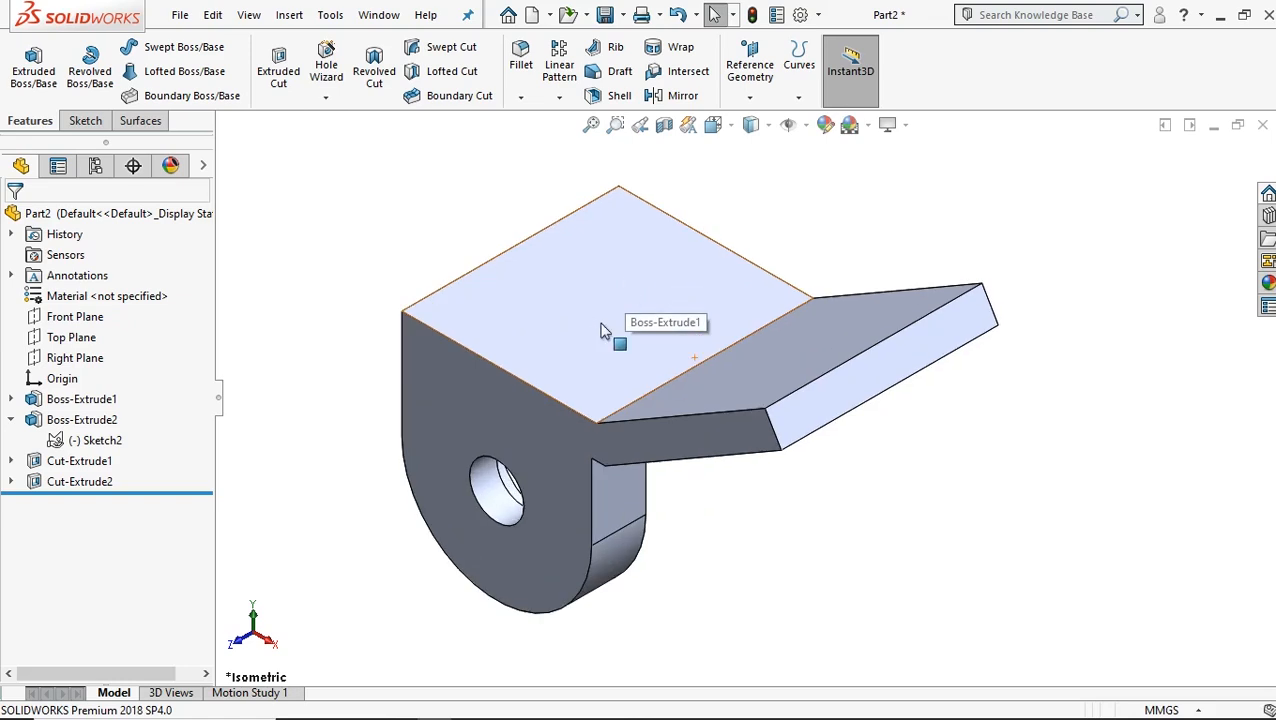
pyautogui.scroll(-3, 804, 341)
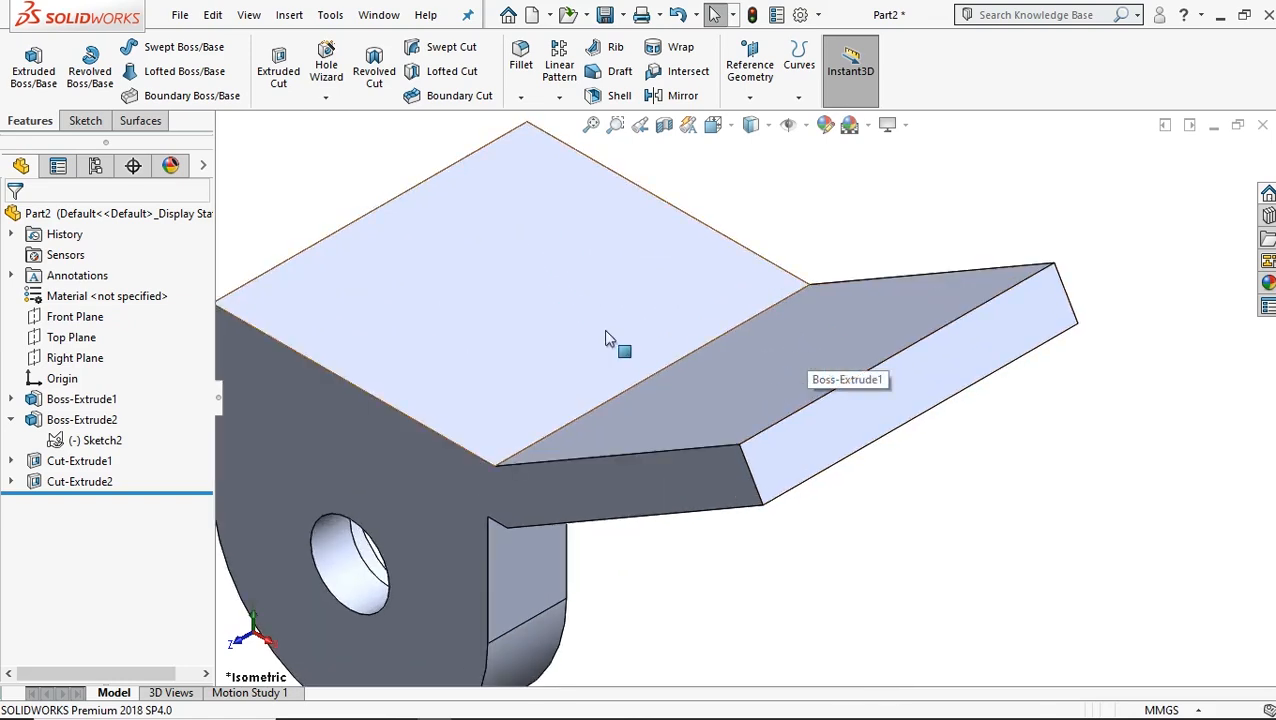
pyautogui.scroll(2, 608, 340)
pyautogui.scroll(-3, 800, 470)
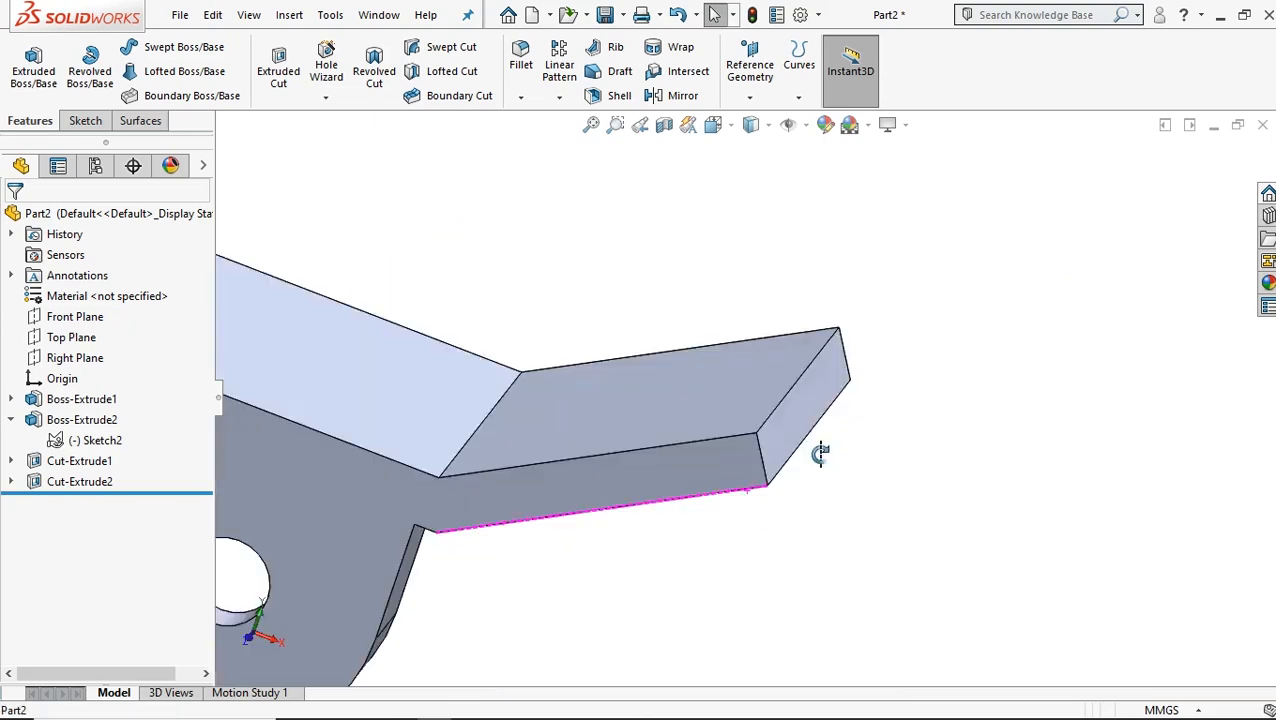
pyautogui.click(578, 360)
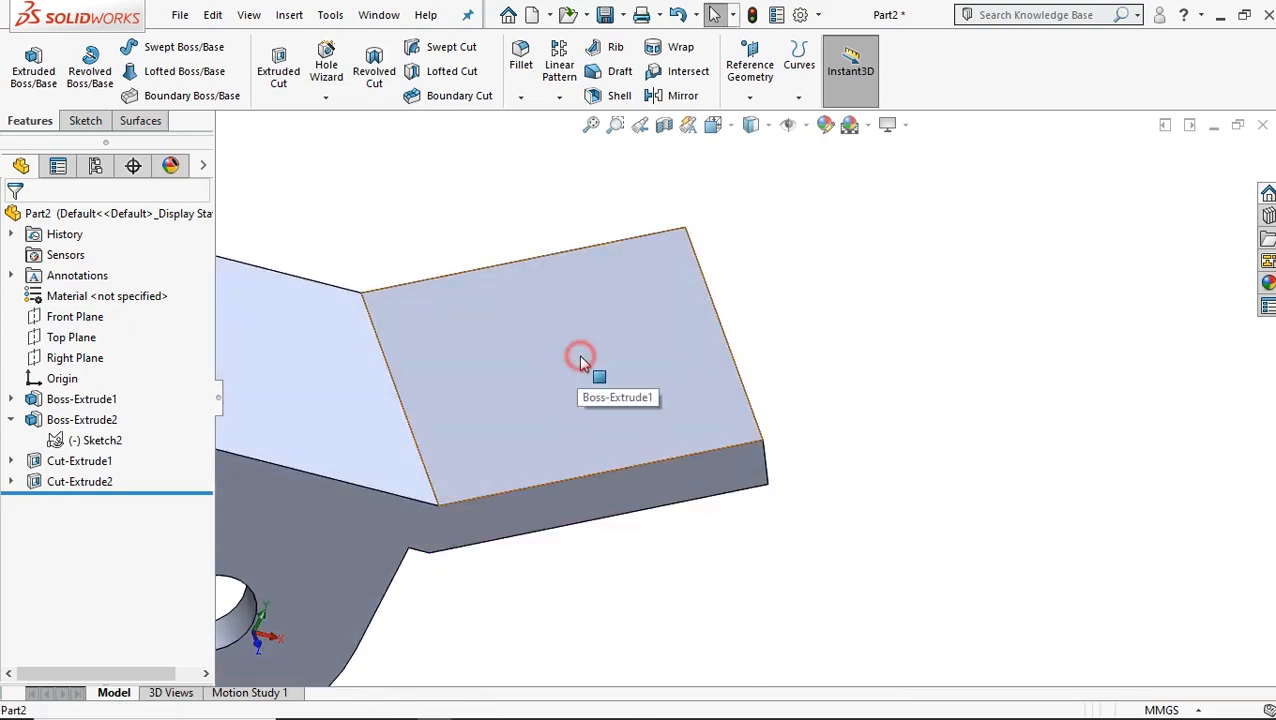
pyautogui.click(664, 302)
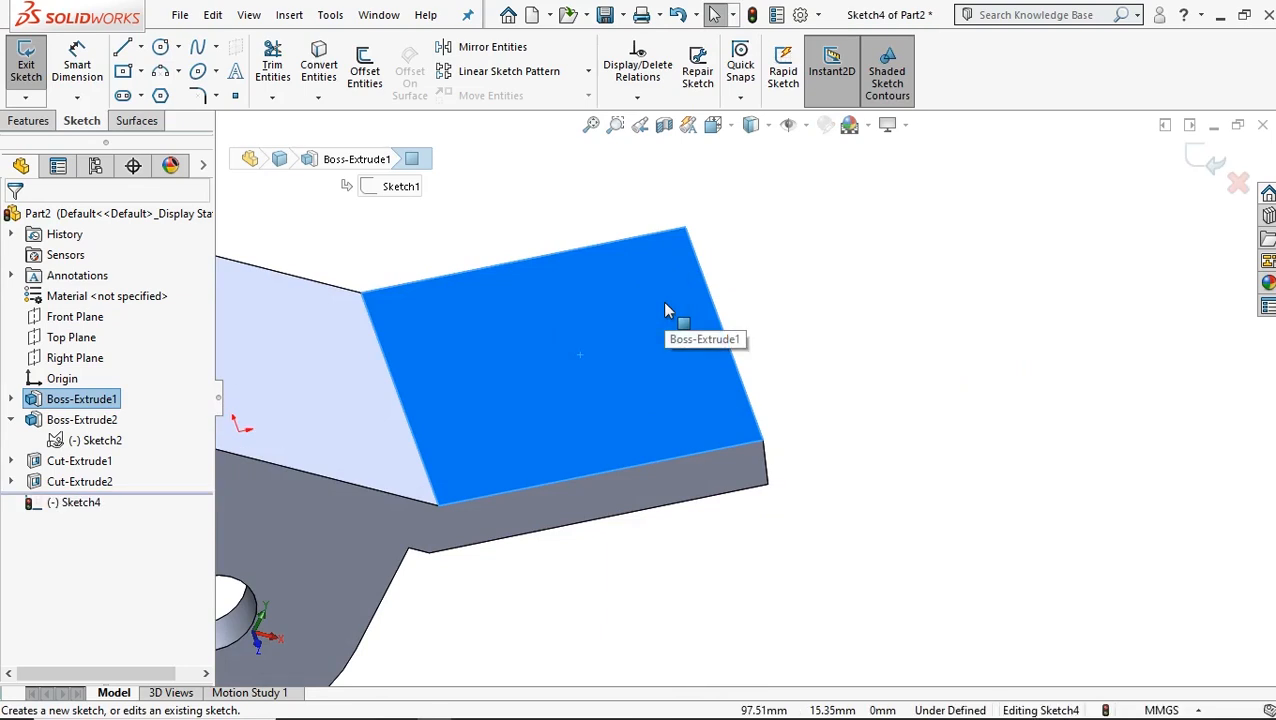
pyautogui.hotkey('ctrl', '8')
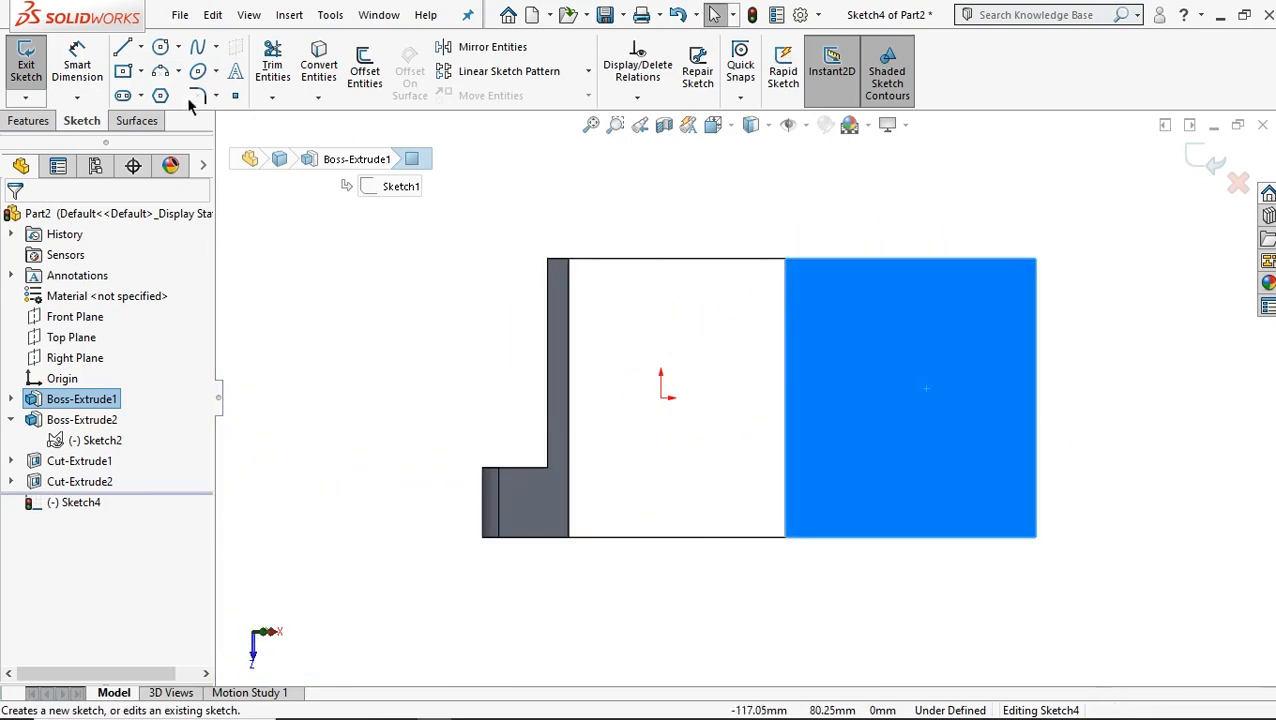
# - Draw a construction line along the free end edge of the angled face, from corner to corner
pyautogui.click(124, 48)
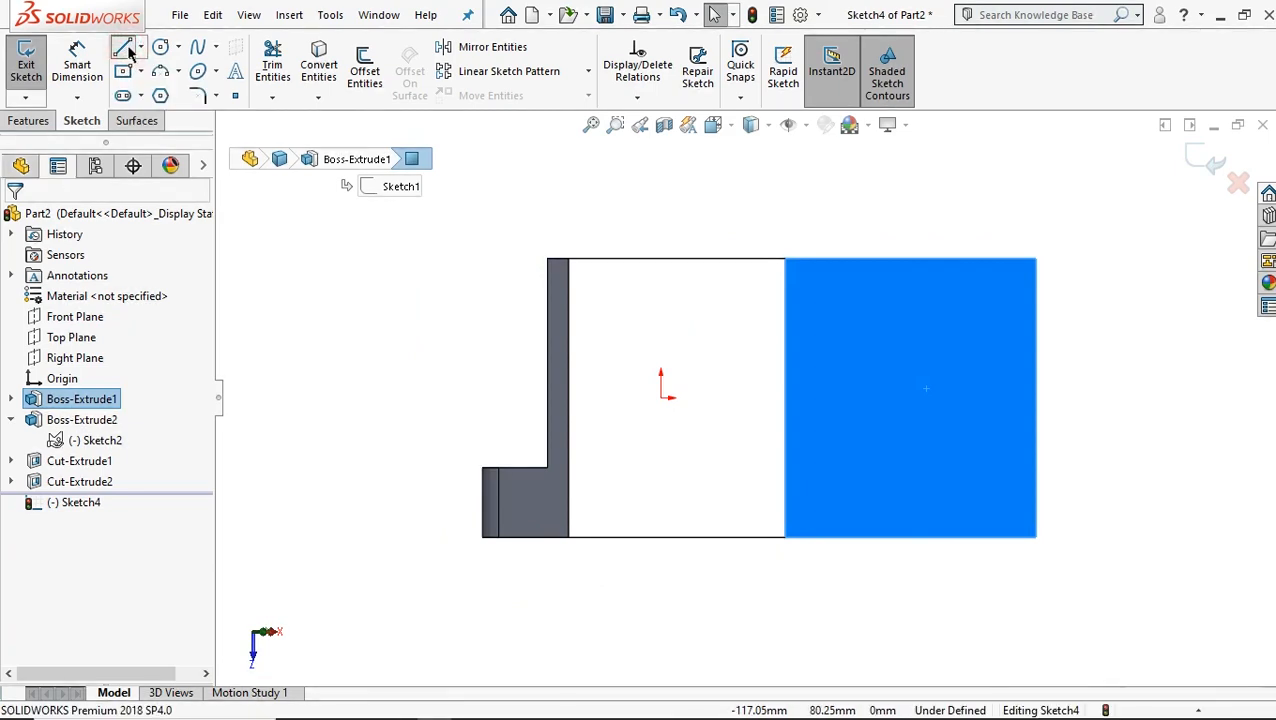
pyautogui.click(85, 432)
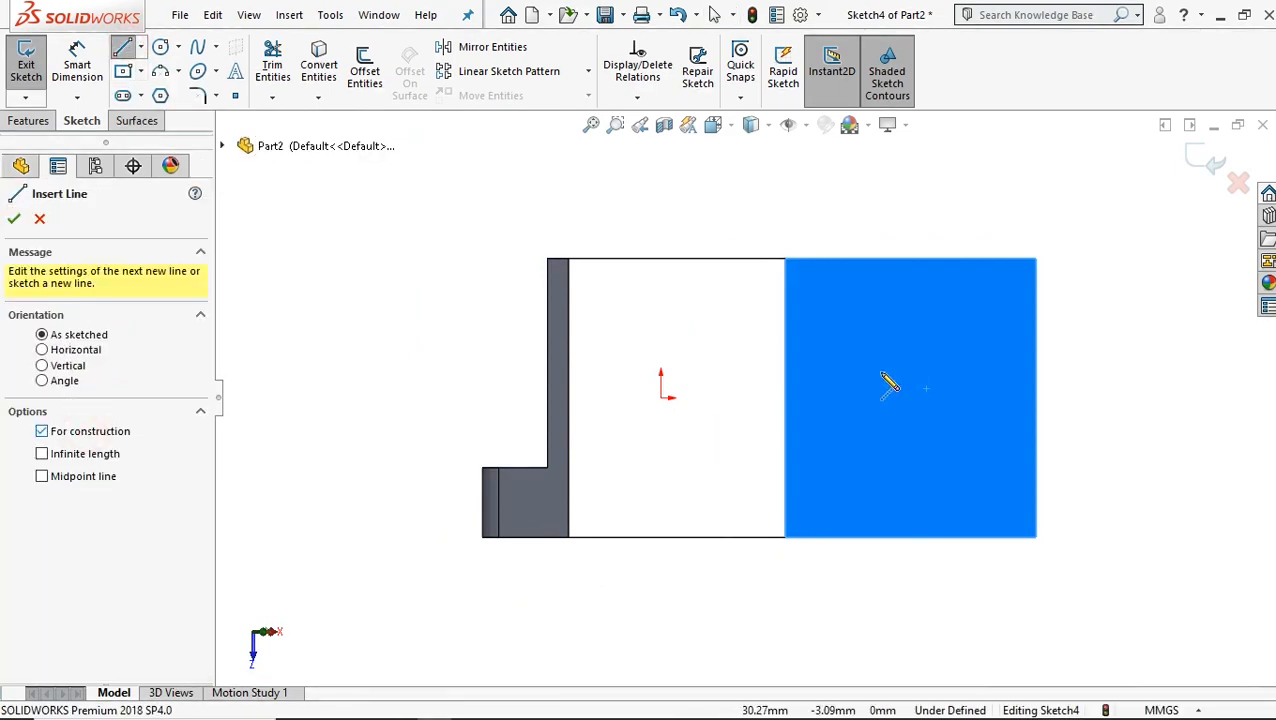
pyautogui.click(1036, 259)
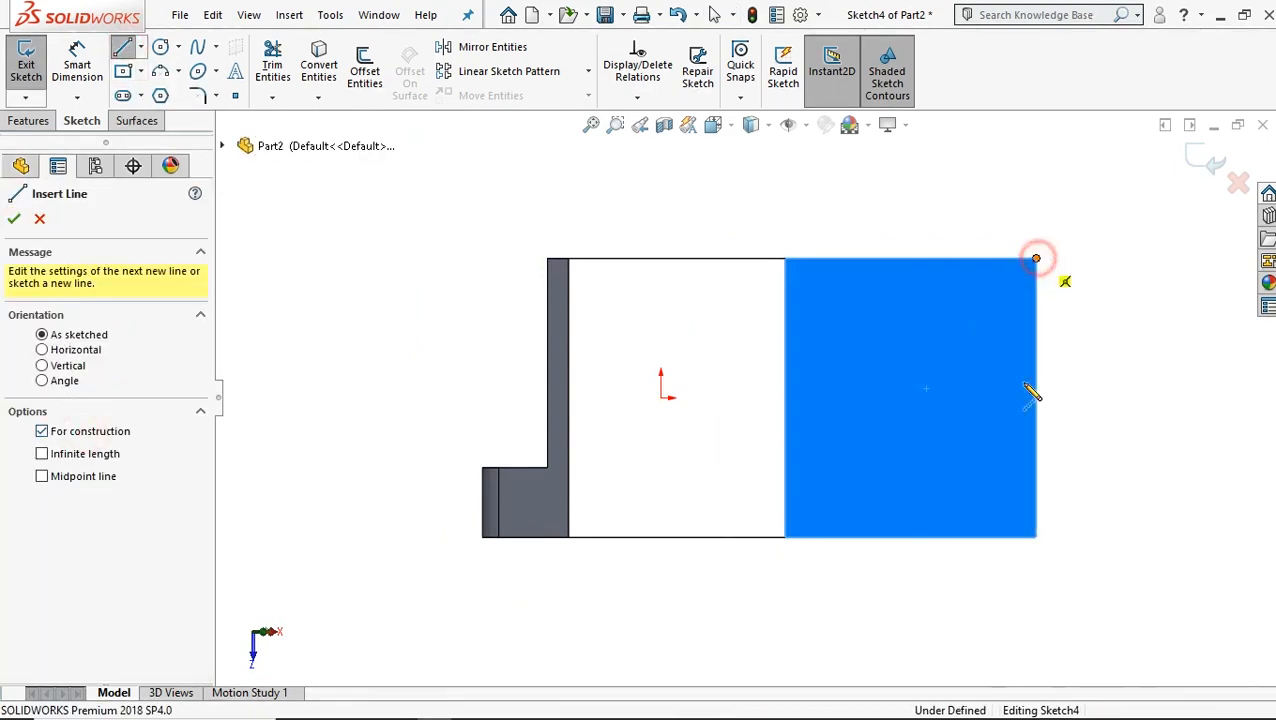
pyautogui.click(1036, 537)
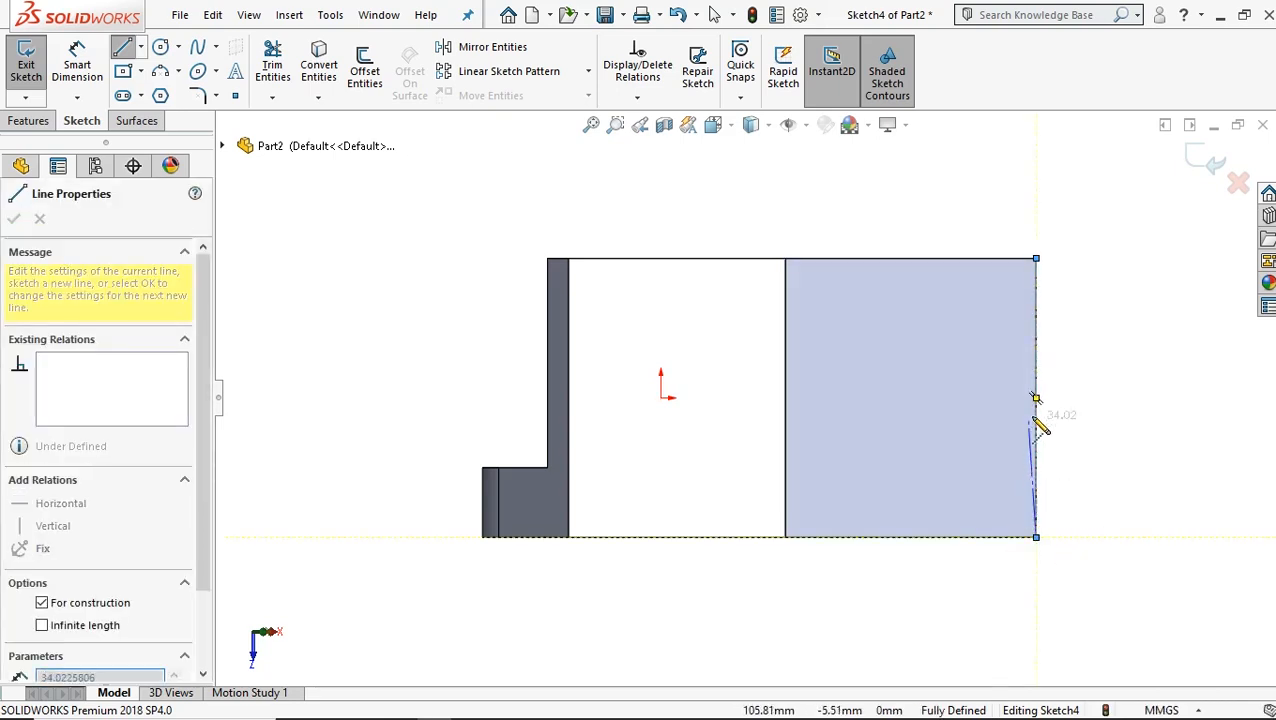
pyautogui.rightClick(1100, 400)
pyautogui.click(1110, 402)
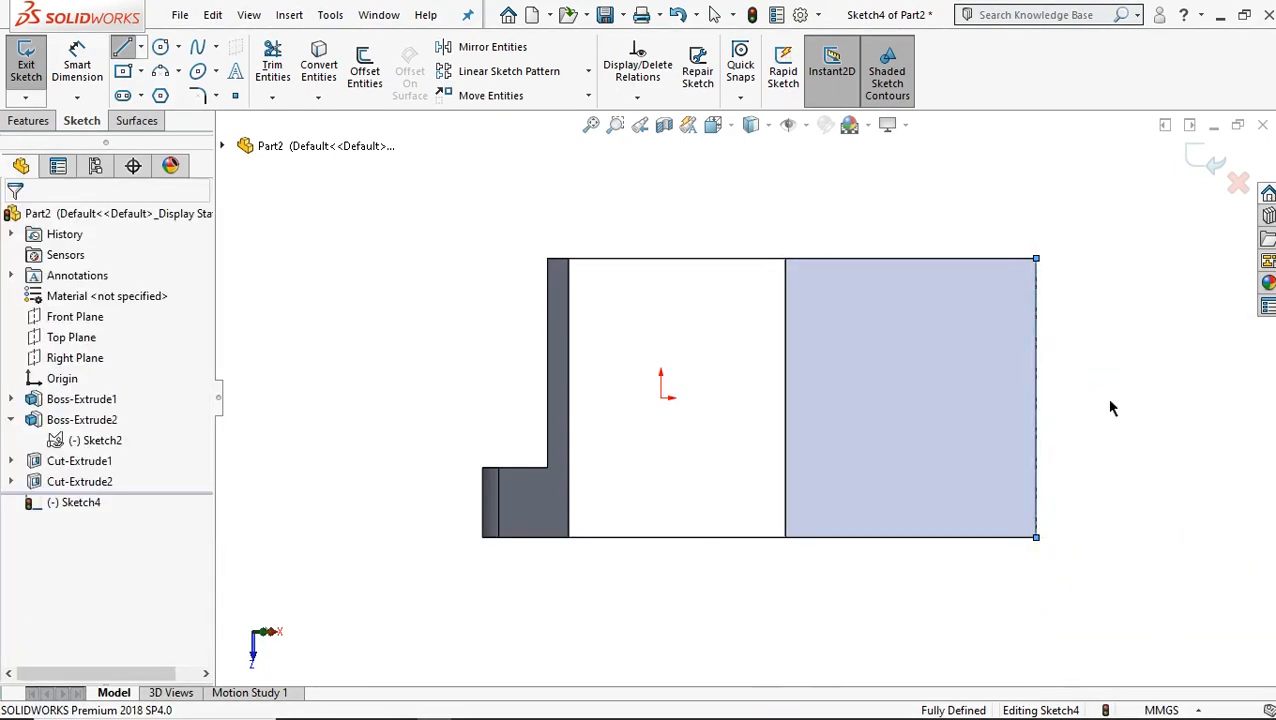
# - Draw a horizontal construction line from the end edge's midpoint across the angled face to just past the bend
pyautogui.click(124, 49)
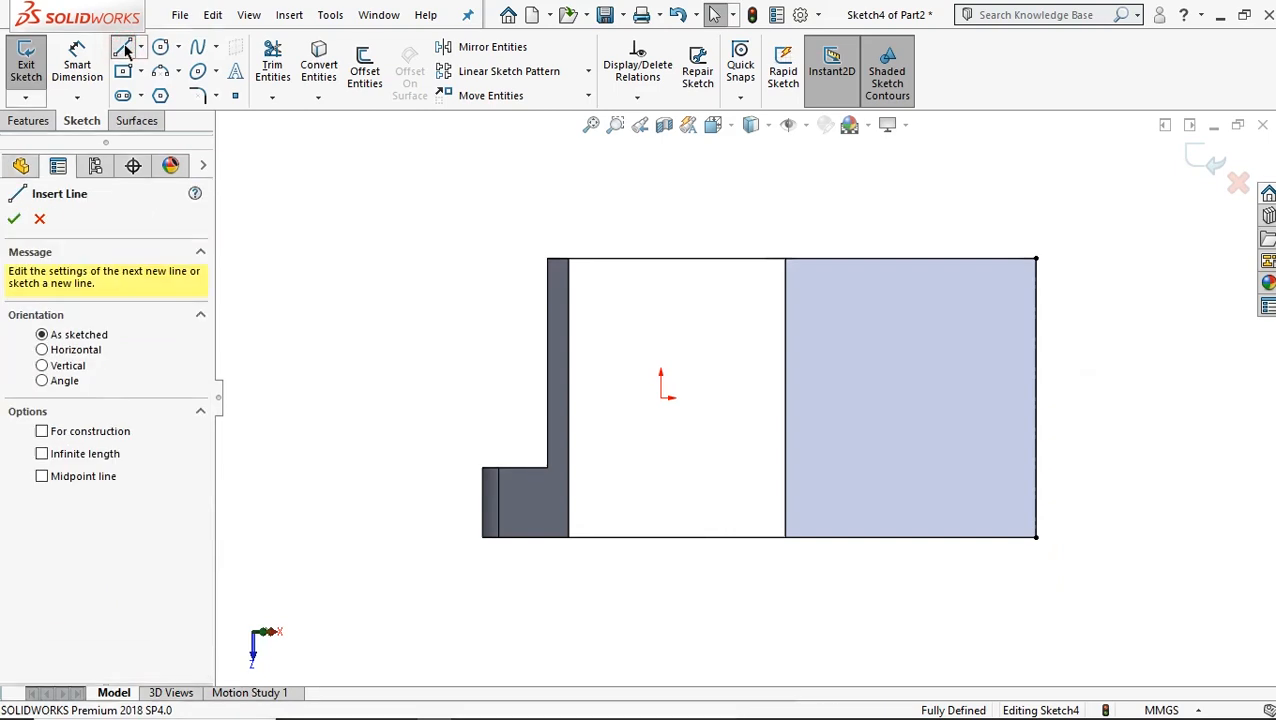
pyautogui.click(107, 432)
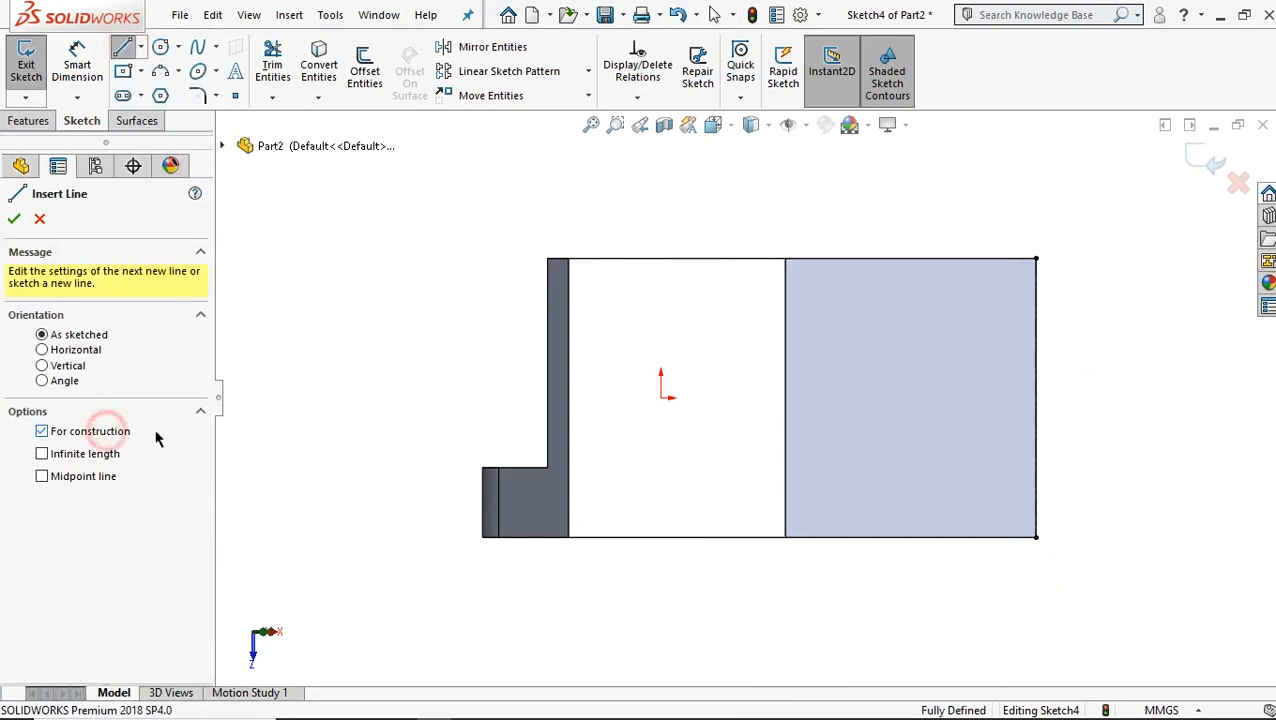
pyautogui.click(1035, 397)
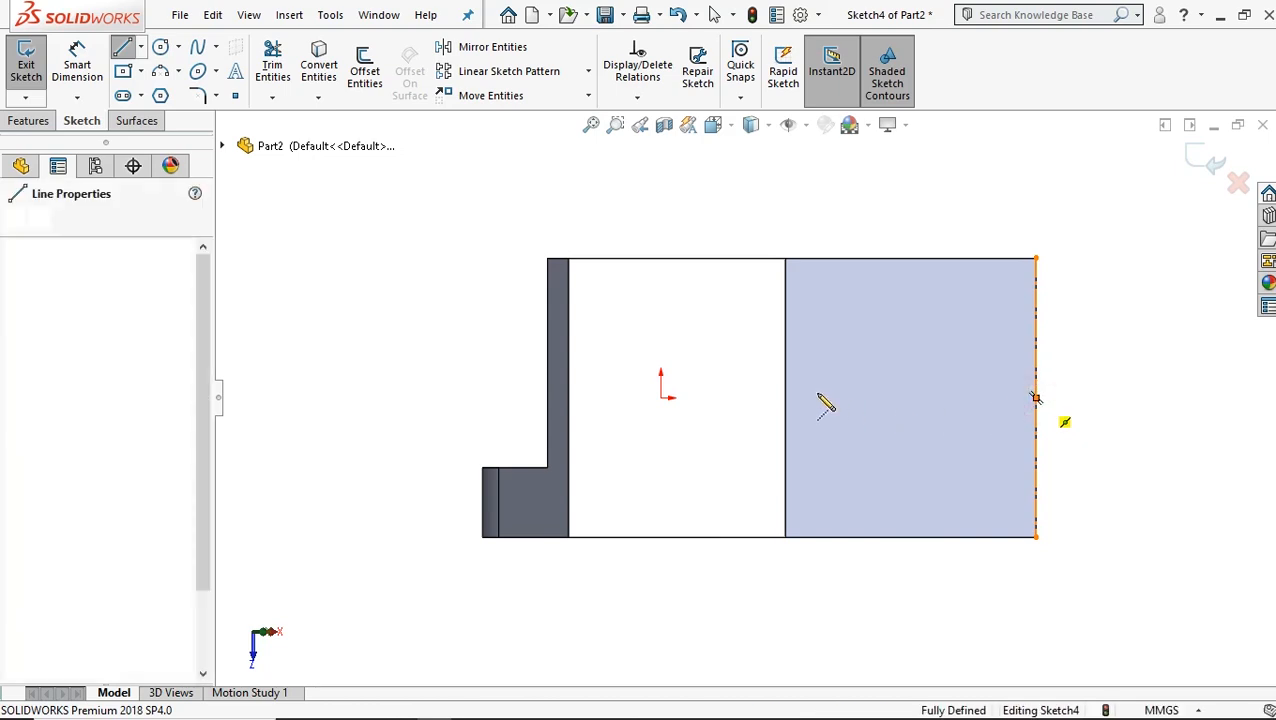
pyautogui.click(750, 399)
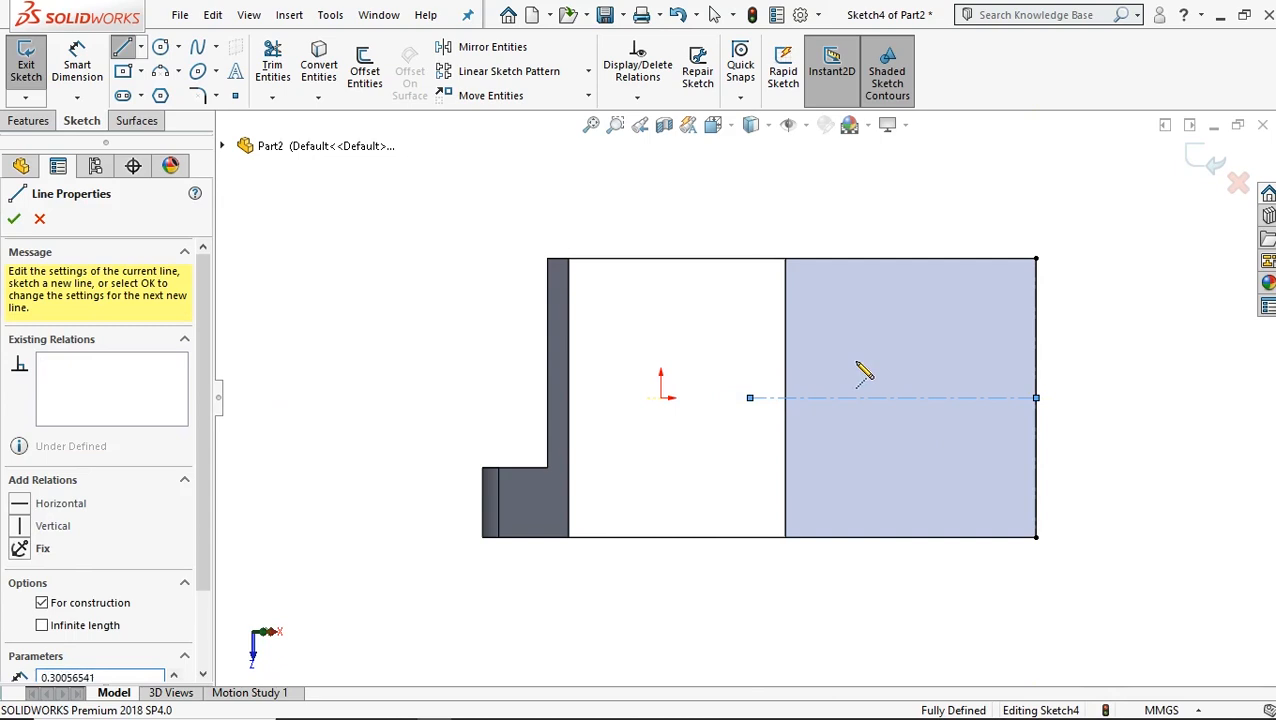
# - Finish the line and draw a circle about 22.7 mm in diameter centered on the horizontal construction line, mid-way along the angled face
pyautogui.rightClick(882, 350)
pyautogui.click(920, 362)
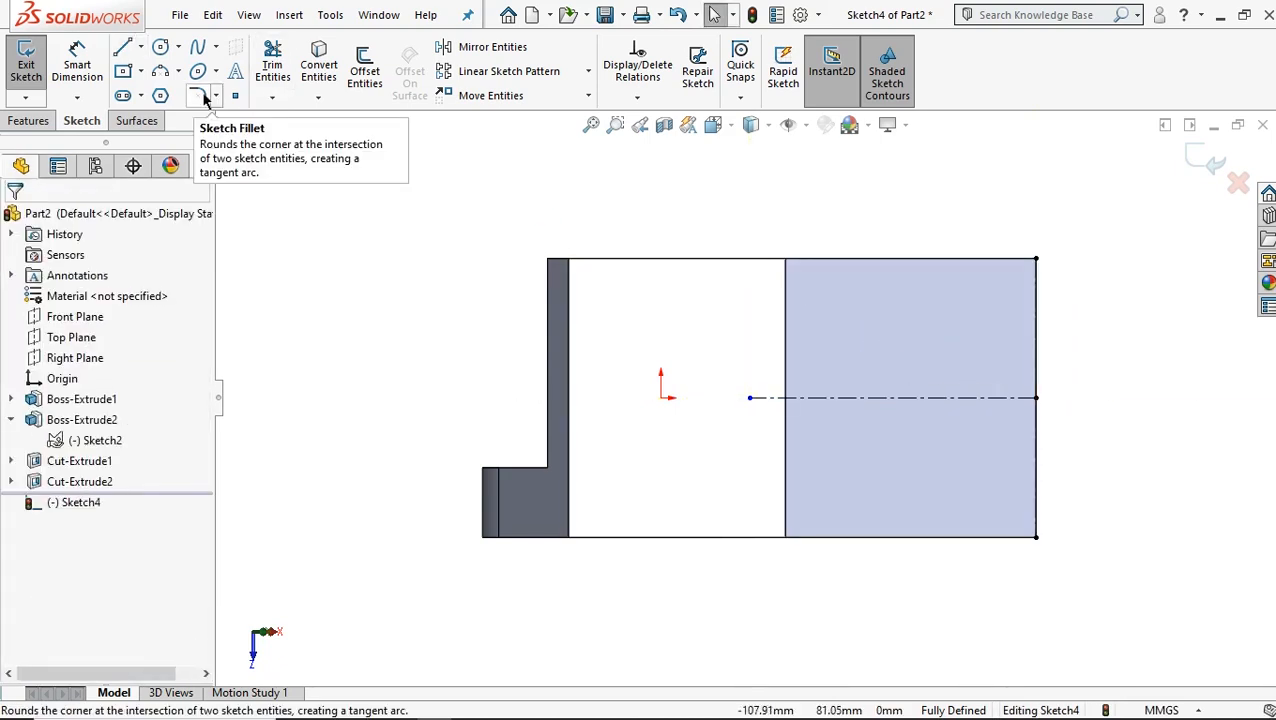
pyautogui.click(158, 50)
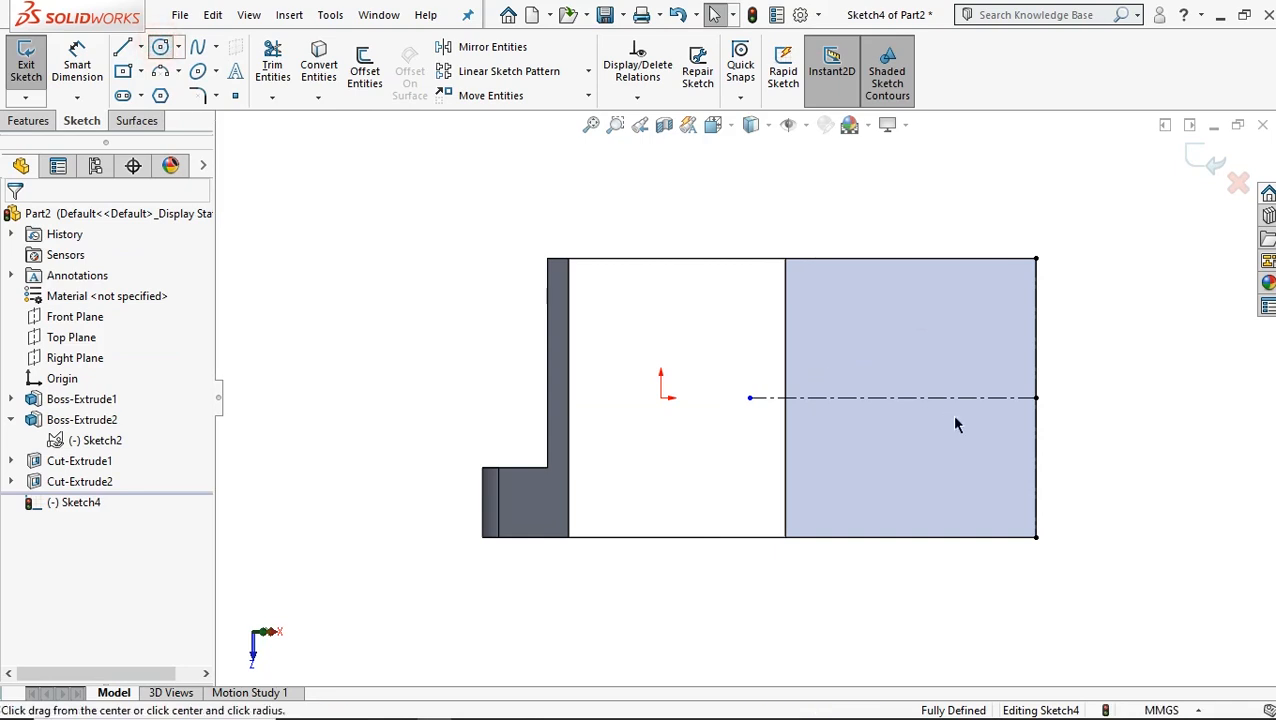
pyautogui.scroll(-1, 953, 425)
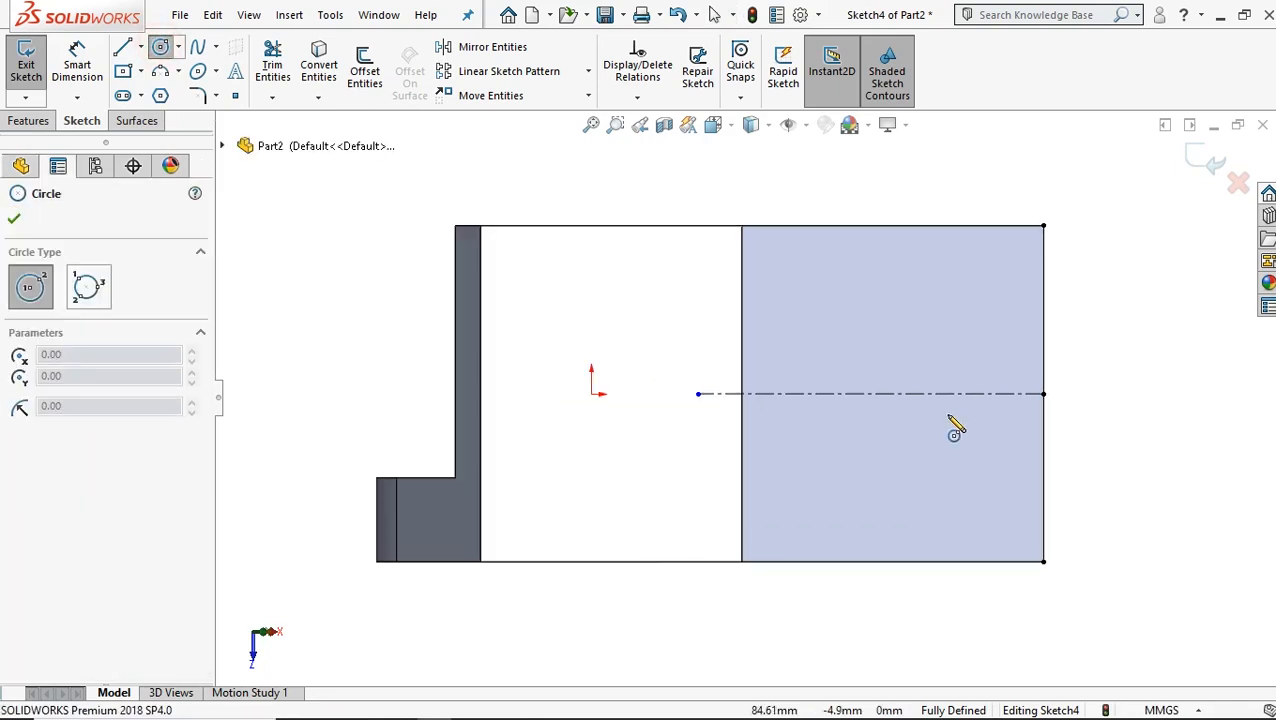
pyautogui.click(889, 393)
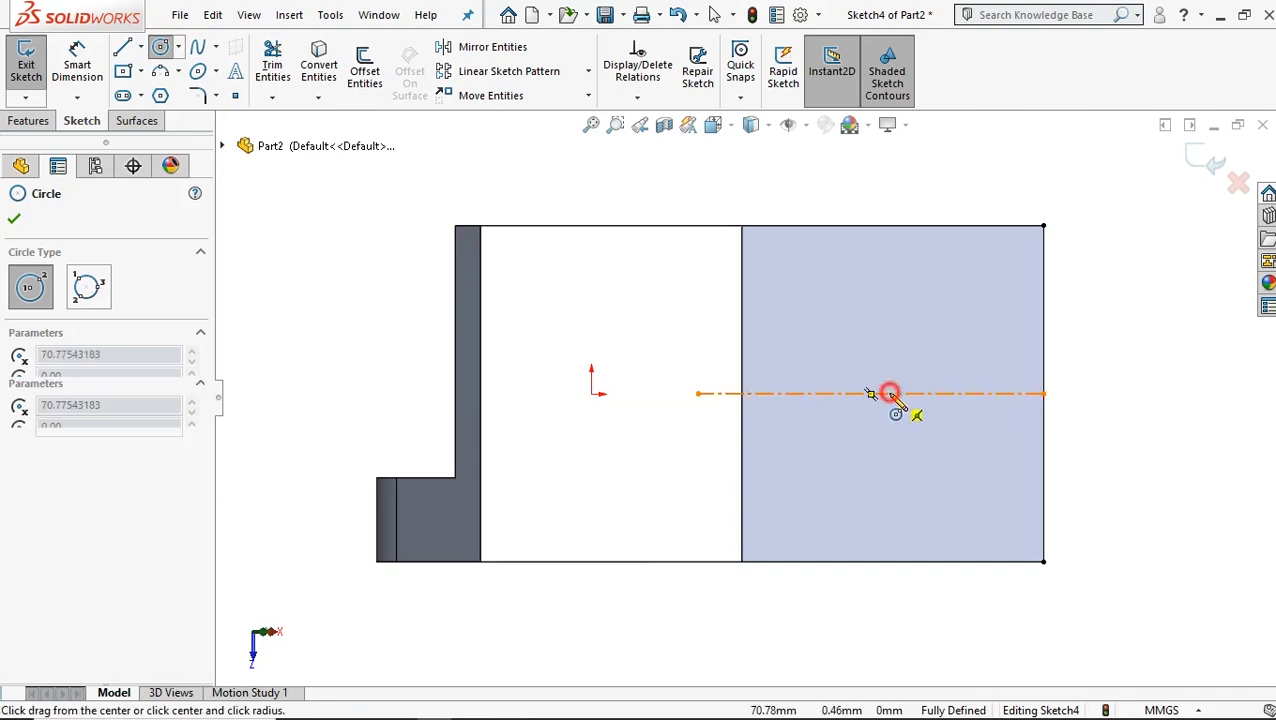
pyautogui.click(908, 442)
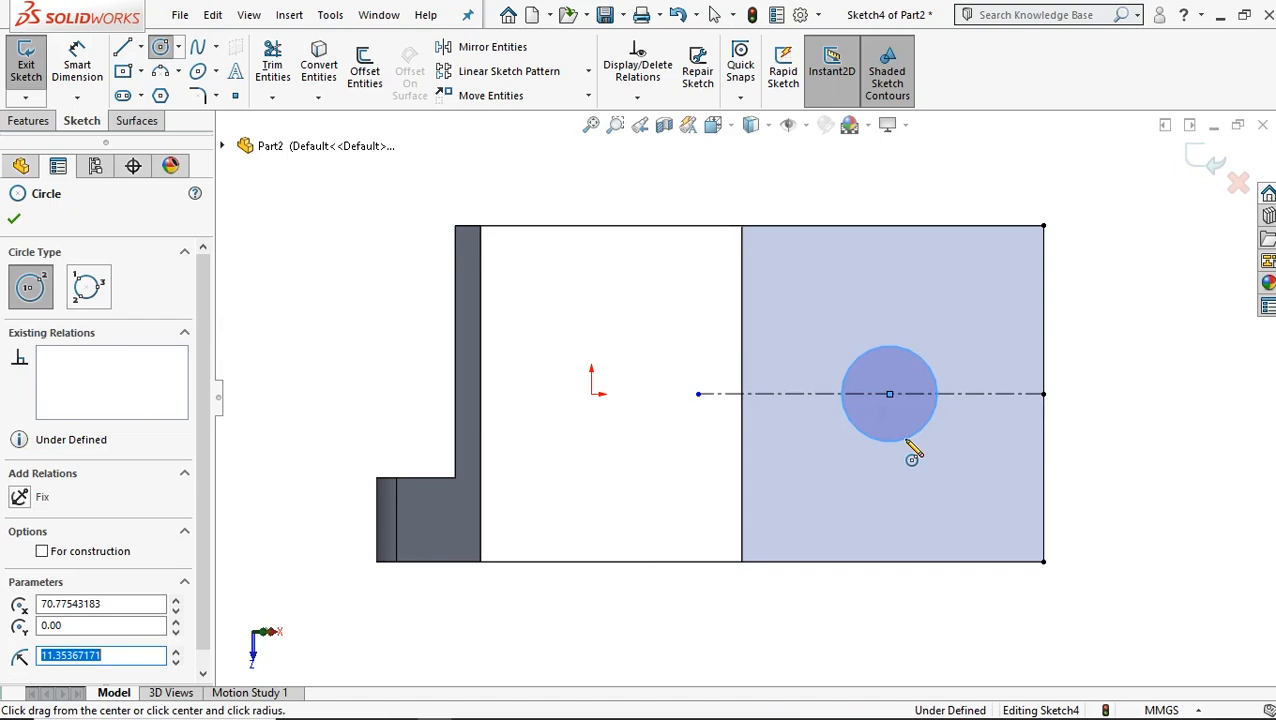
# - Dimension the circle's diameter as 25 mm, placing the dimension below the plate
pyautogui.click(77, 65)
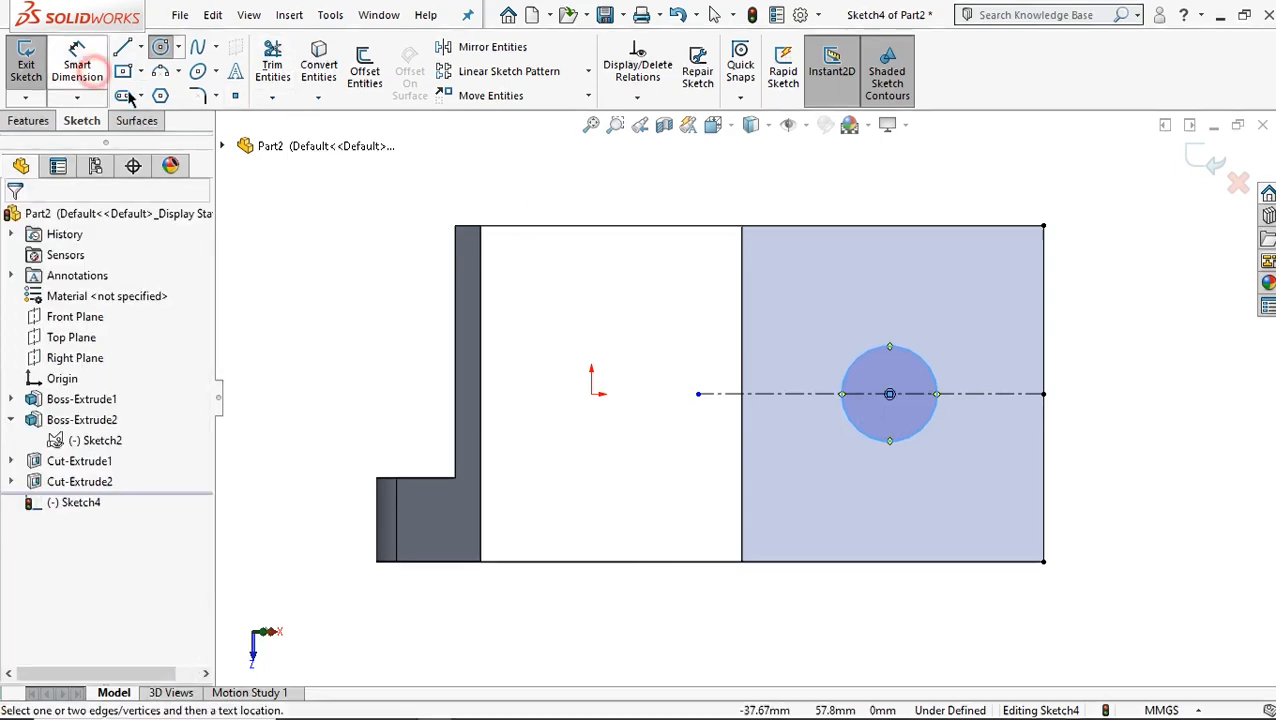
pyautogui.click(938, 376)
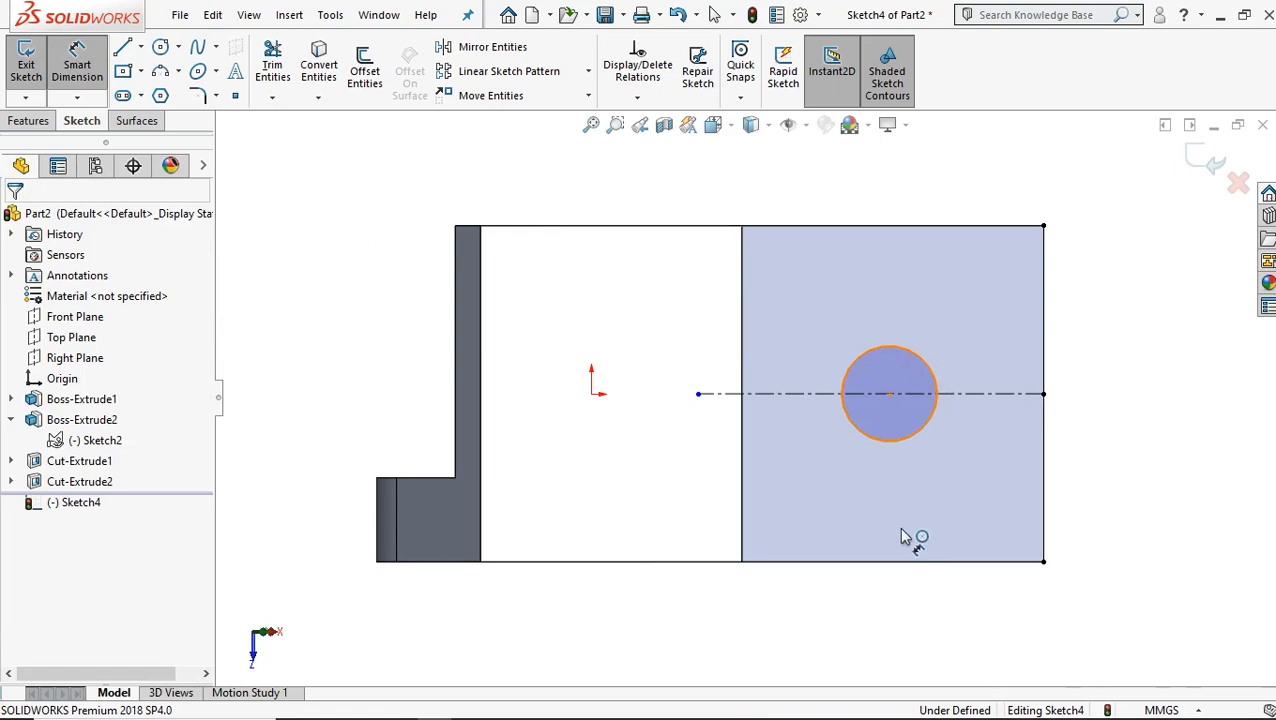
pyautogui.click(893, 602)
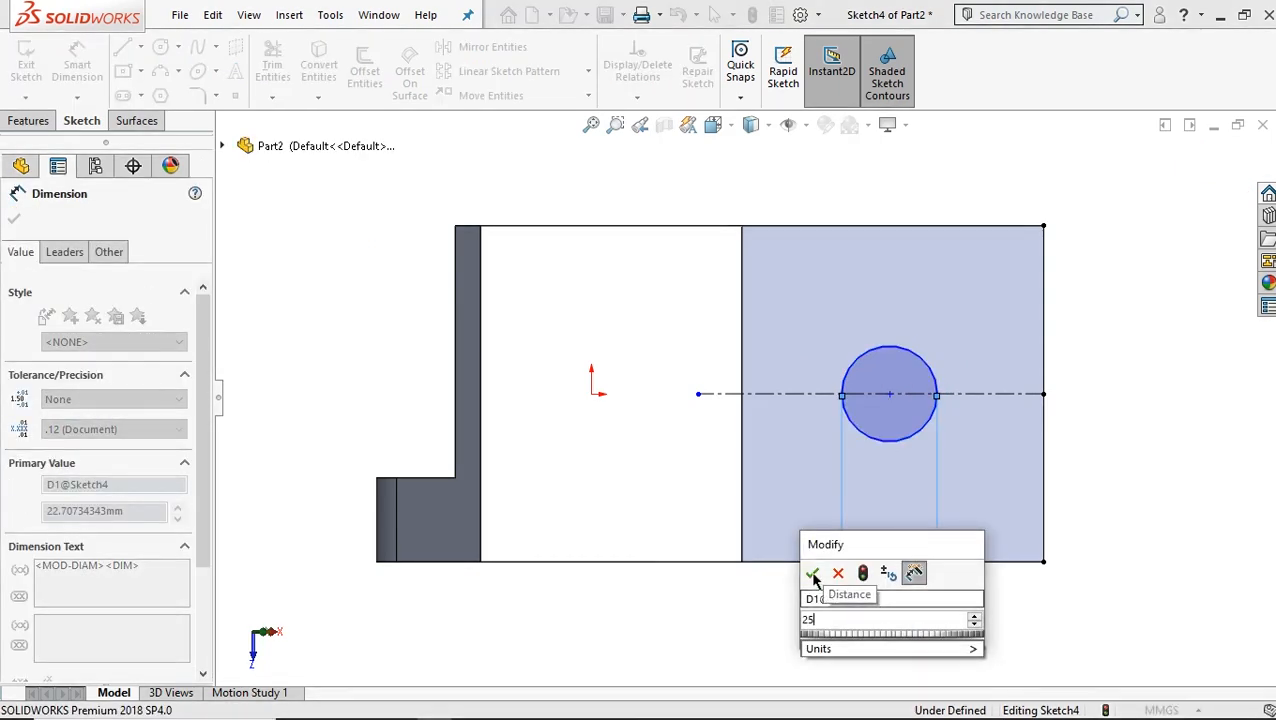
pyautogui.click(814, 576)
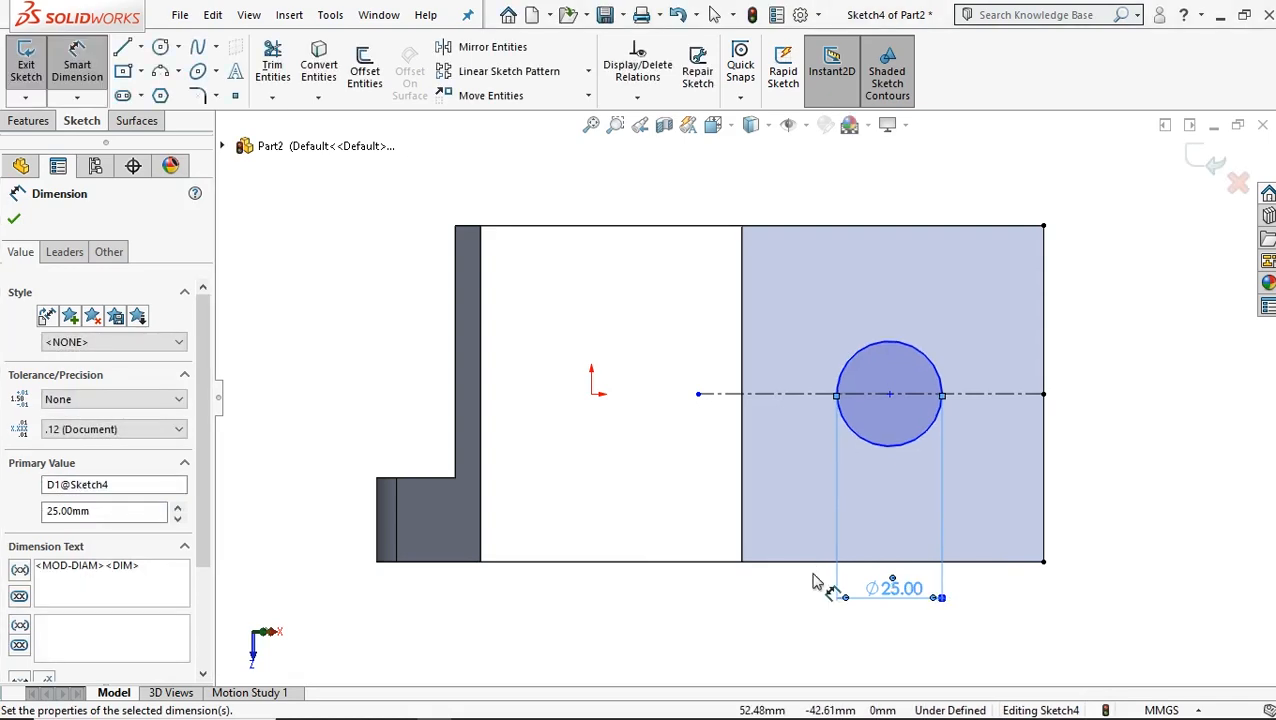
pyautogui.click(914, 451)
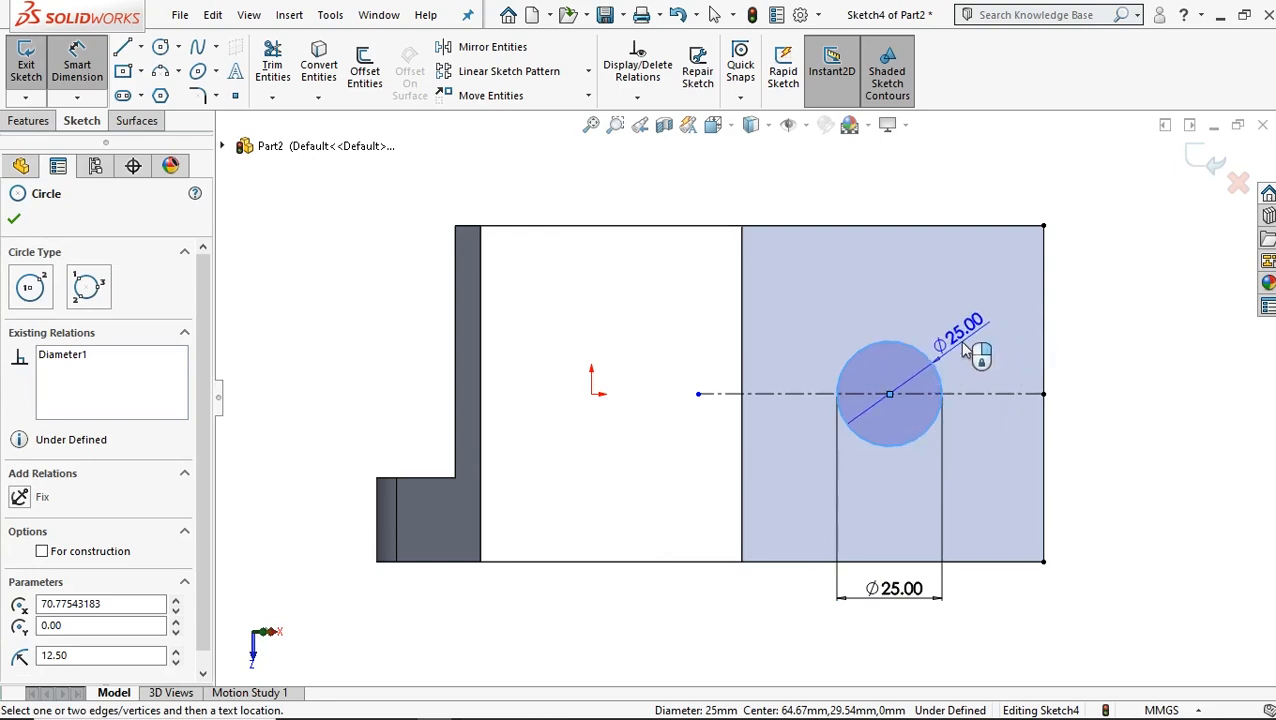
pyautogui.press('Escape')
pyautogui.press('Escape')
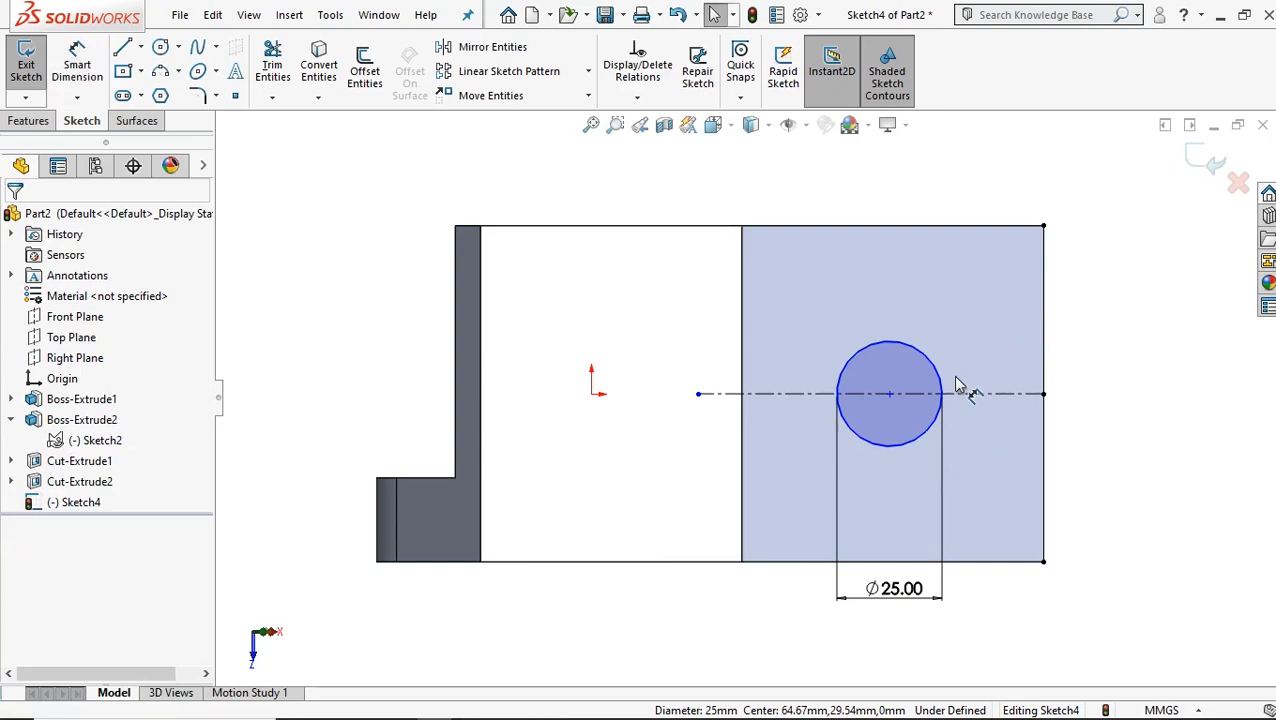
# - Draw a line along the angled face's upper edge from the bend to the free end and make it construction geometry
pyautogui.click(123, 47)
pyautogui.click(742, 226)
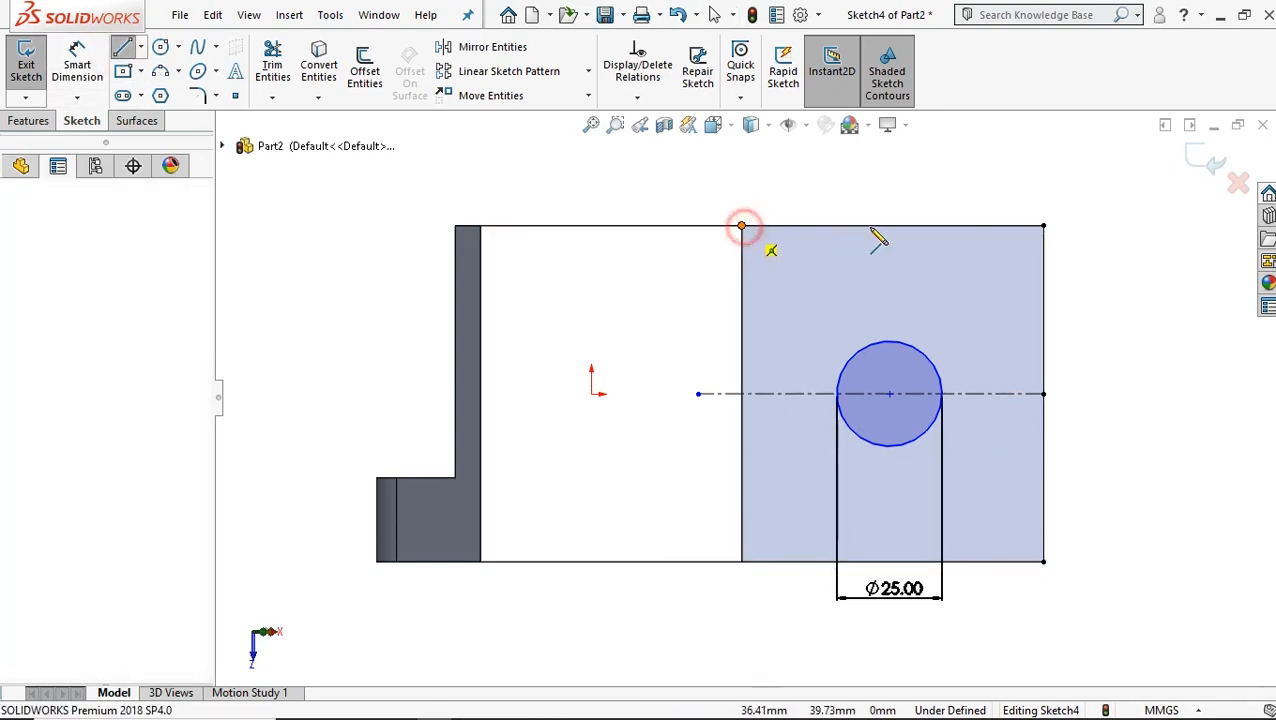
pyautogui.click(1044, 227)
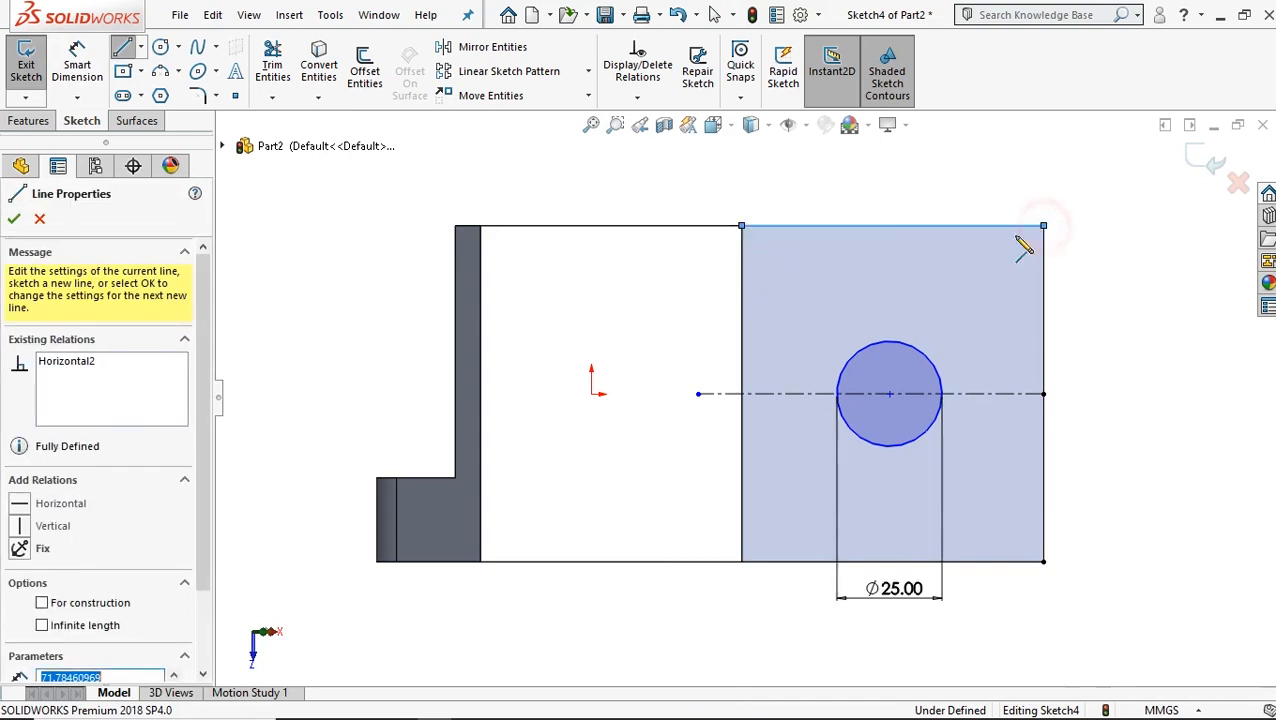
pyautogui.rightClick(872, 195)
pyautogui.click(884, 197)
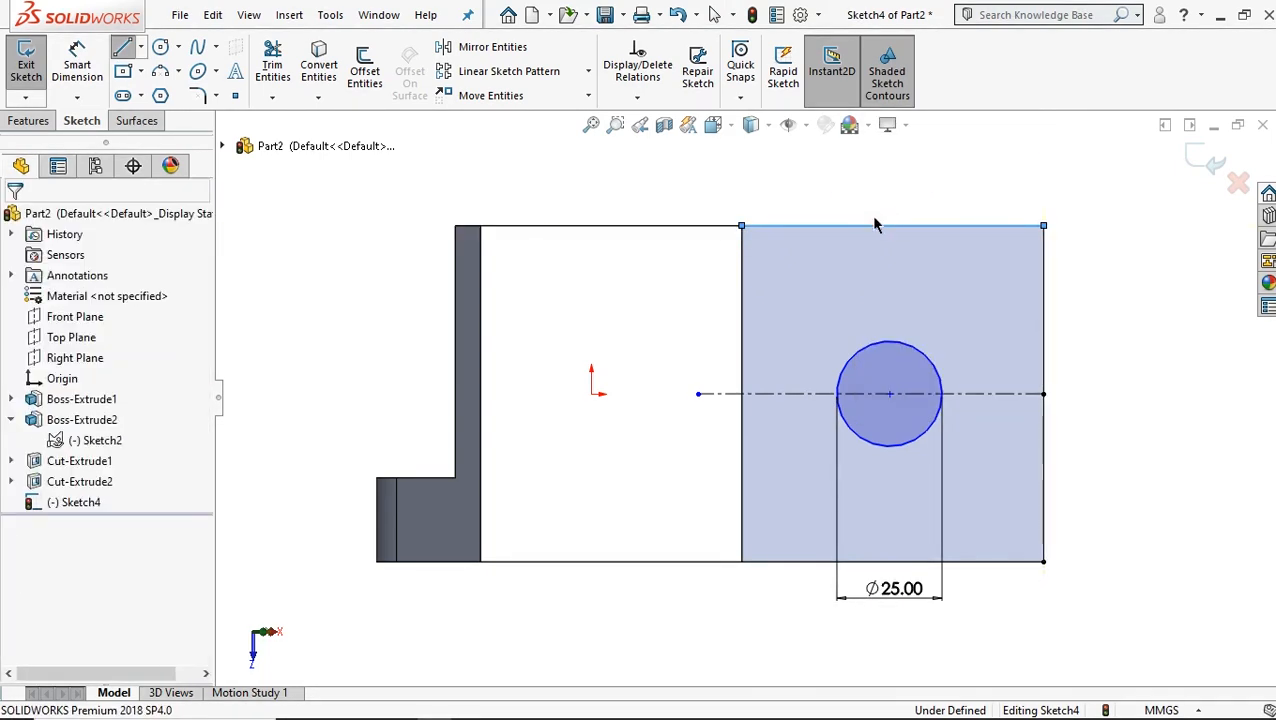
pyautogui.click(857, 227)
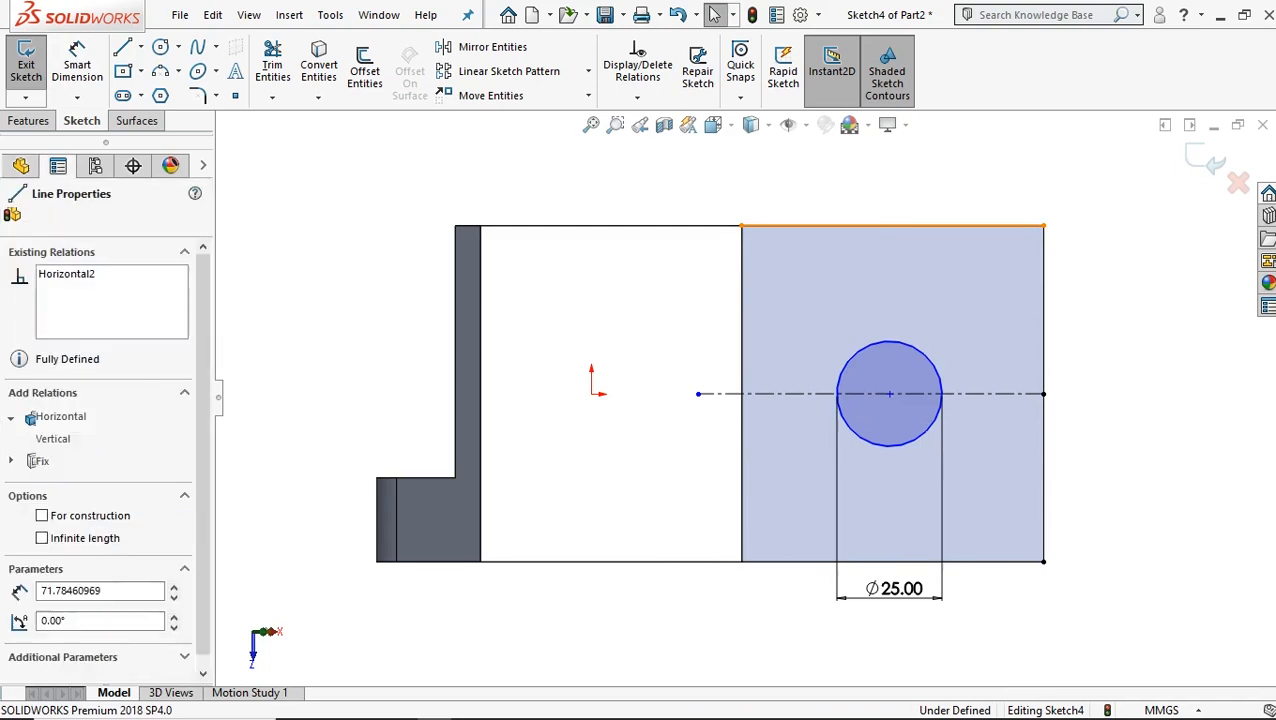
pyautogui.click(92, 516)
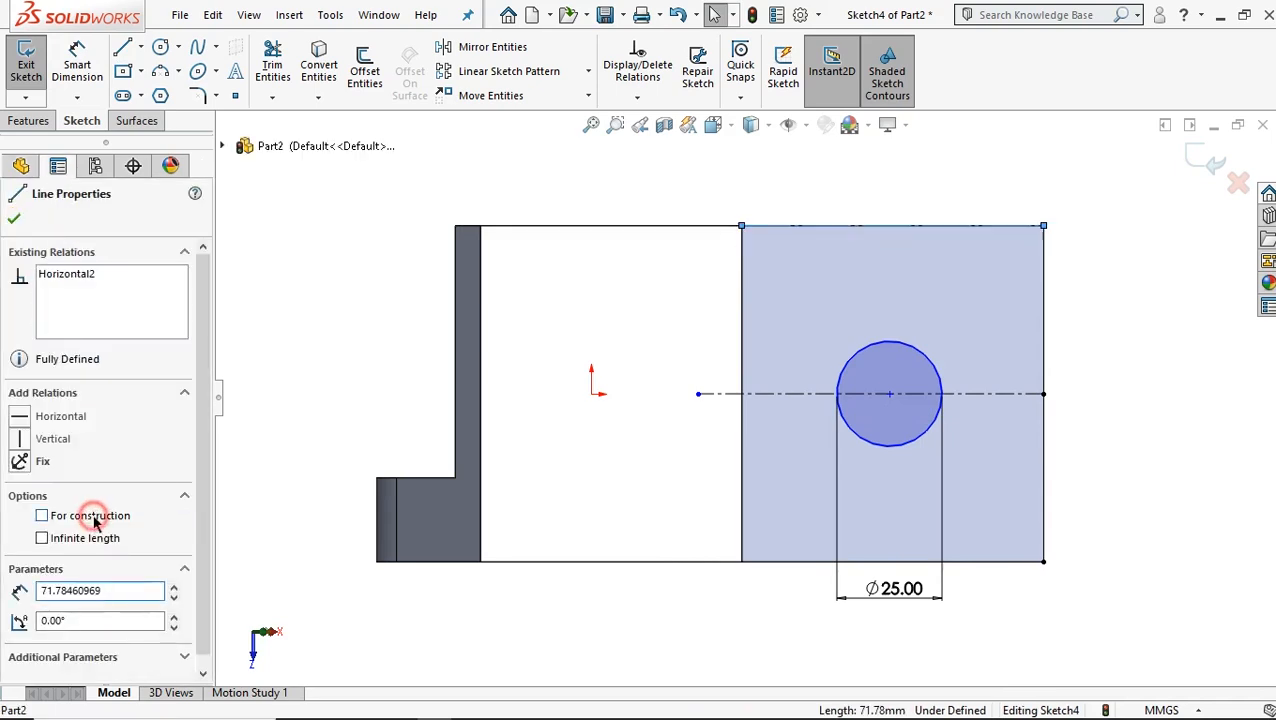
pyautogui.click(15, 216)
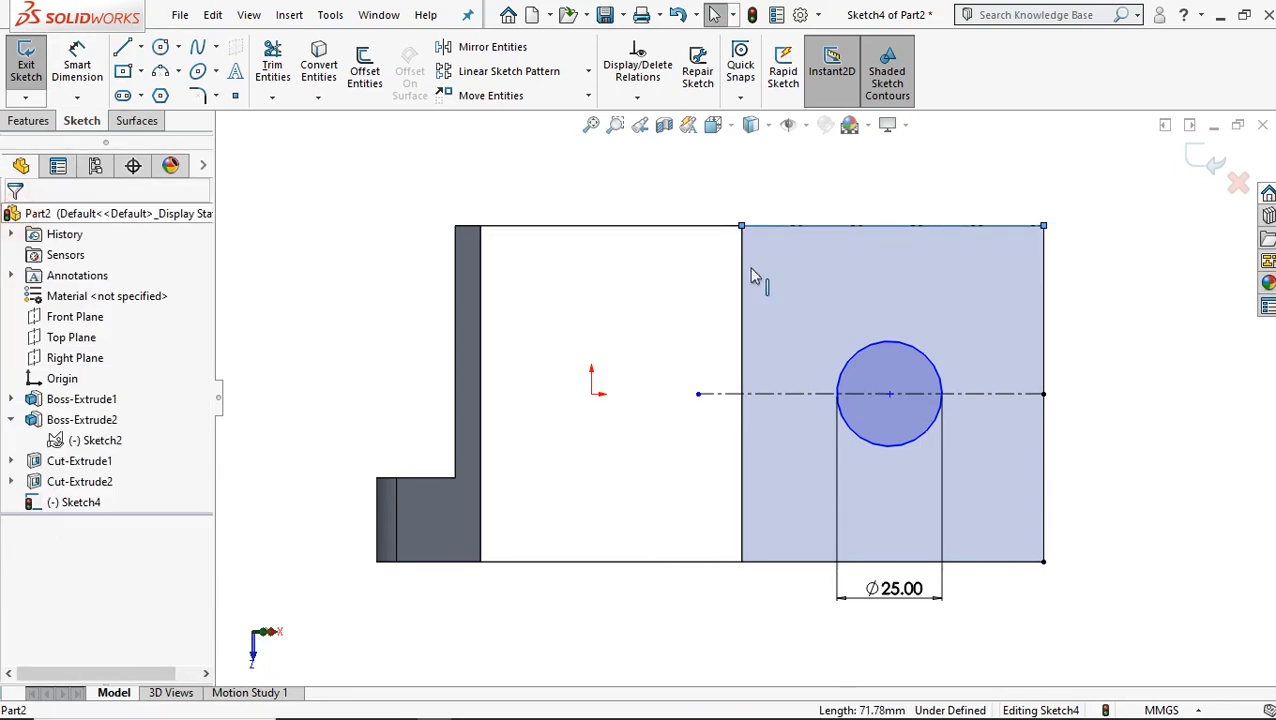
# - Add a Vertical relation between the upper construction line's midpoint and the center of the 25 mm circle
pyautogui.click(895, 228)
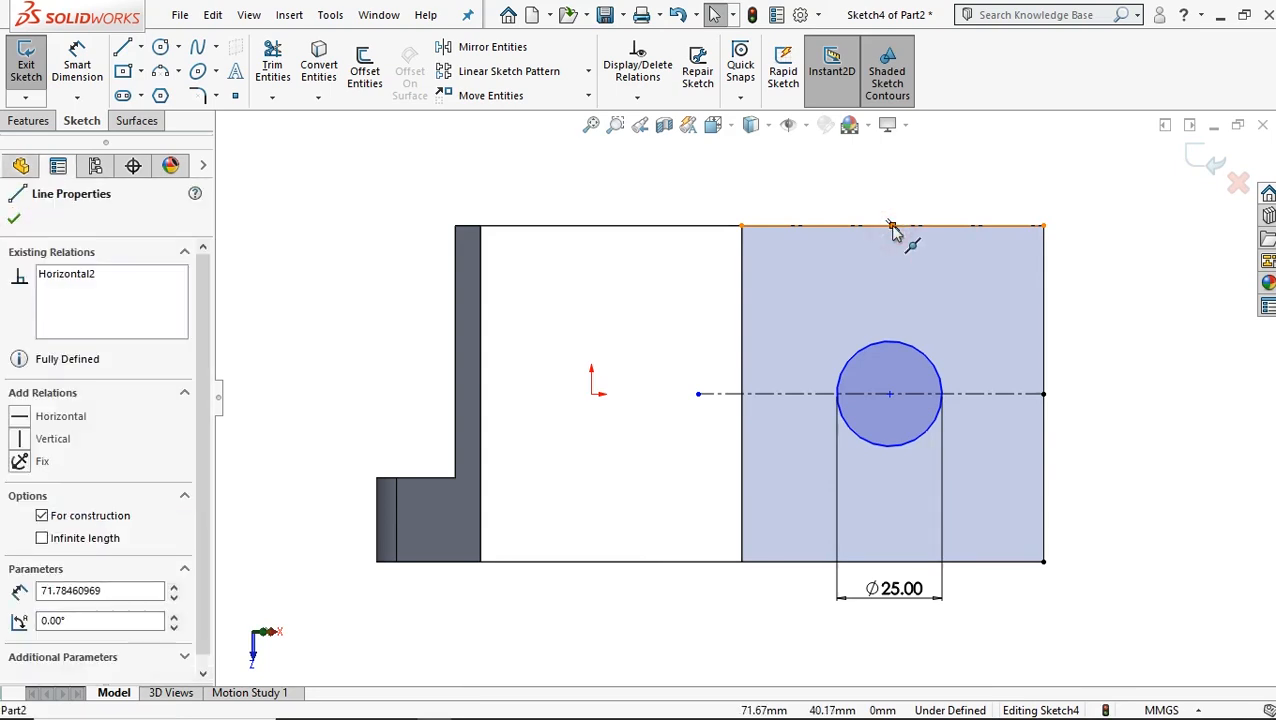
pyautogui.click(890, 396)
pyautogui.keyDown('ctrl'); pyautogui.click(890, 396); pyautogui.keyUp('ctrl')
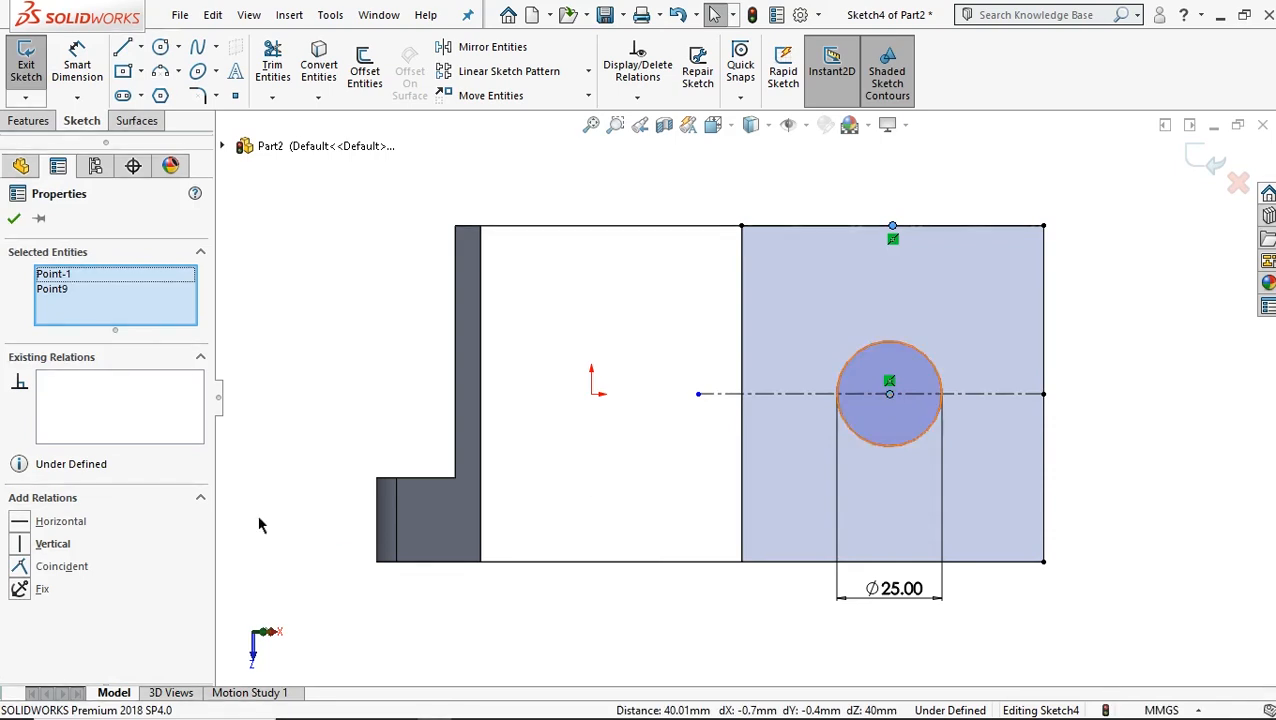
pyautogui.click(25, 545)
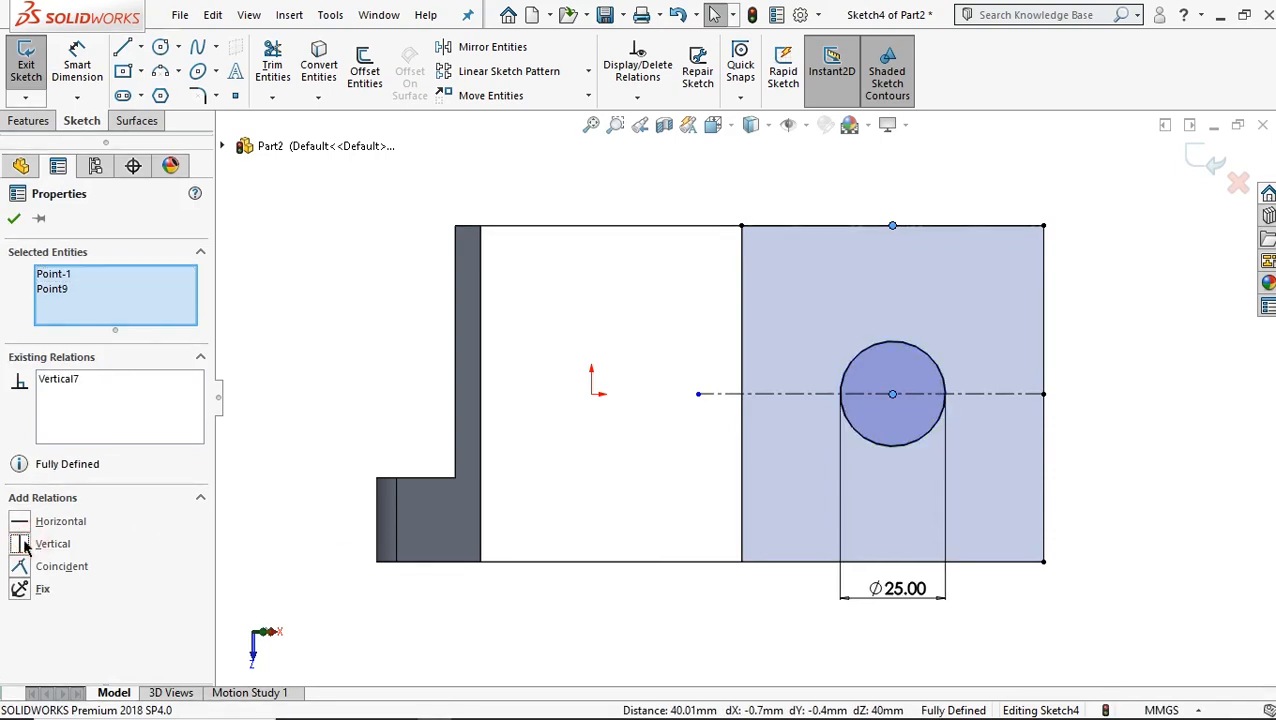
pyautogui.click(14, 218)
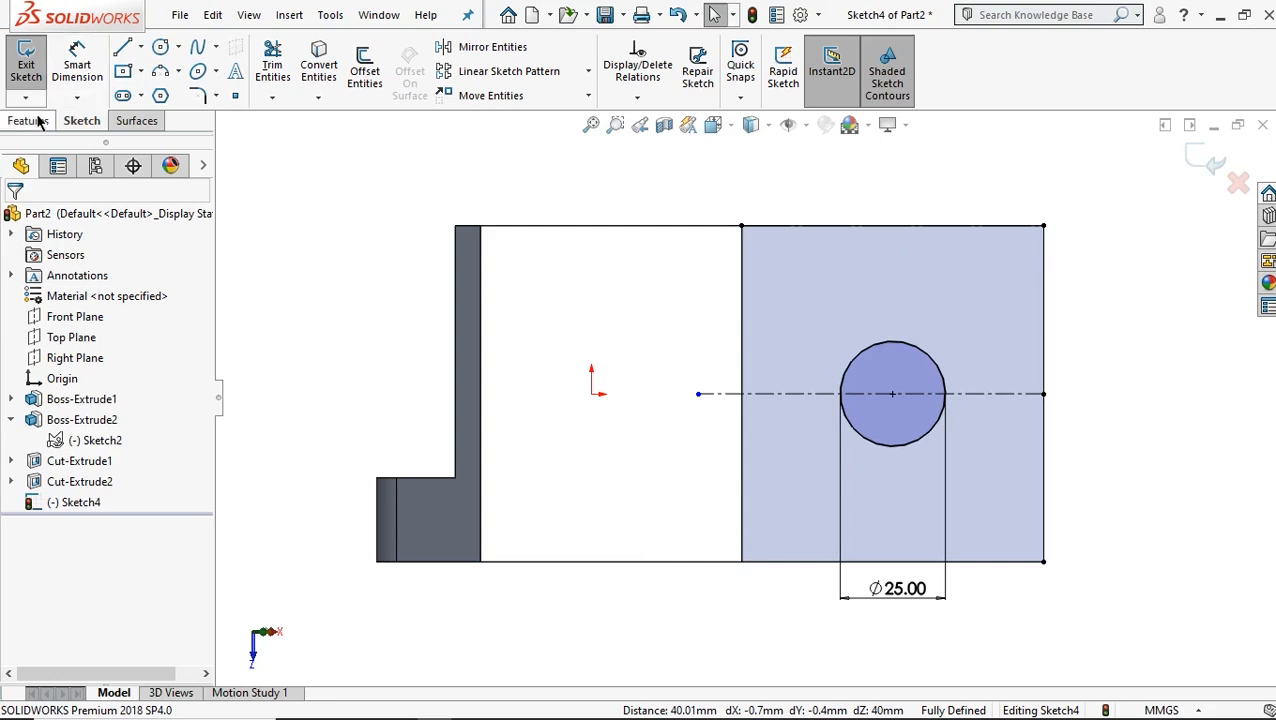
# - Draw a circle of 40 mm radius centered on the horizontal construction line between the bend and the hole, reaching the face's lower edge
pyautogui.click(160, 47)
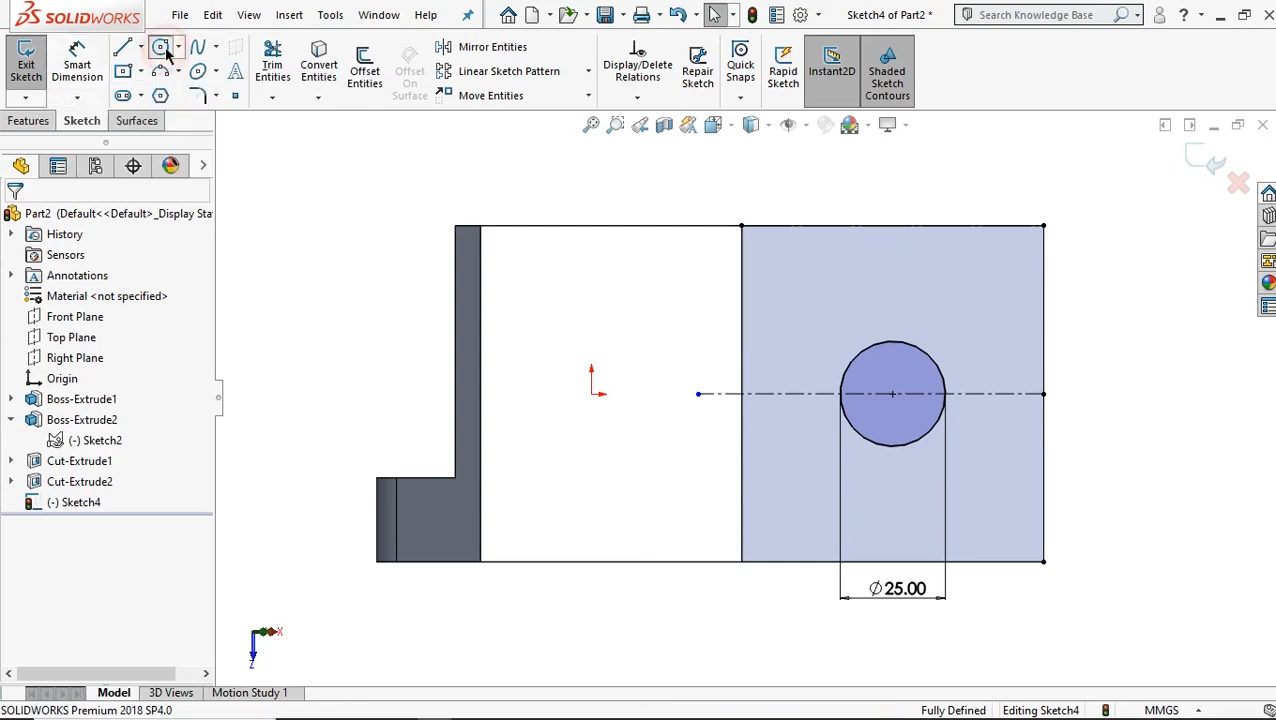
pyautogui.click(808, 394)
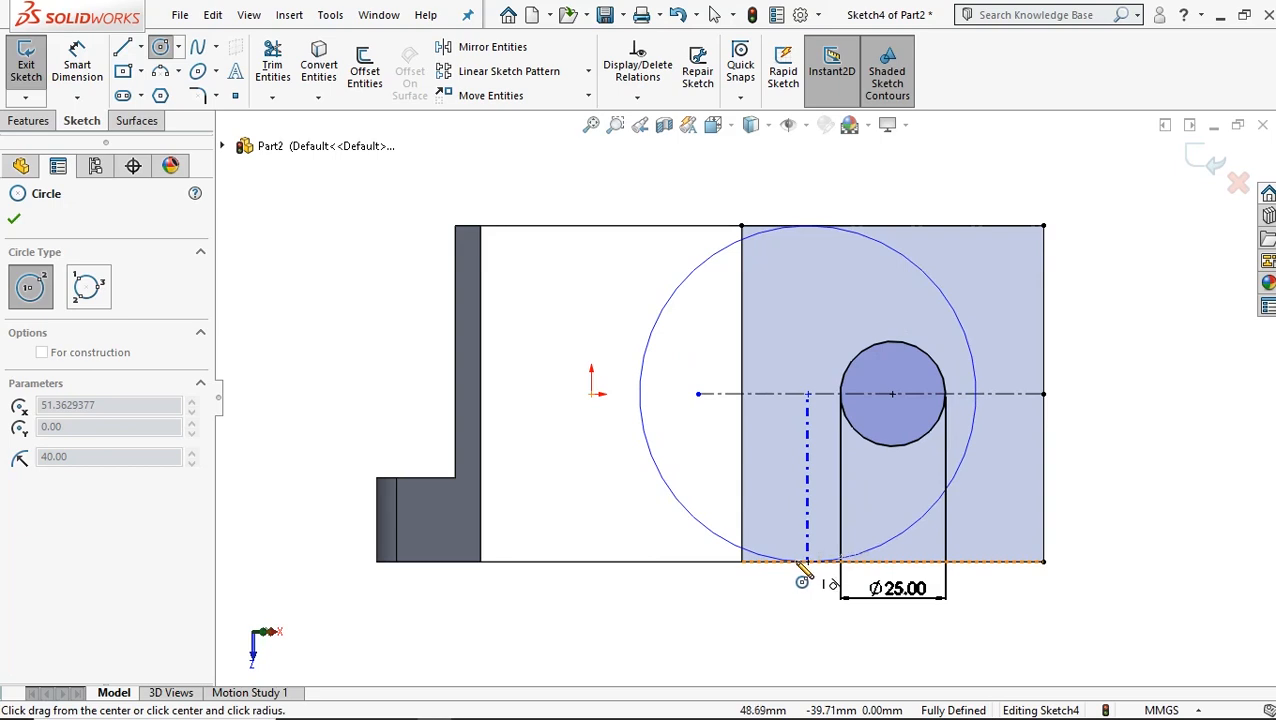
pyautogui.click(808, 563)
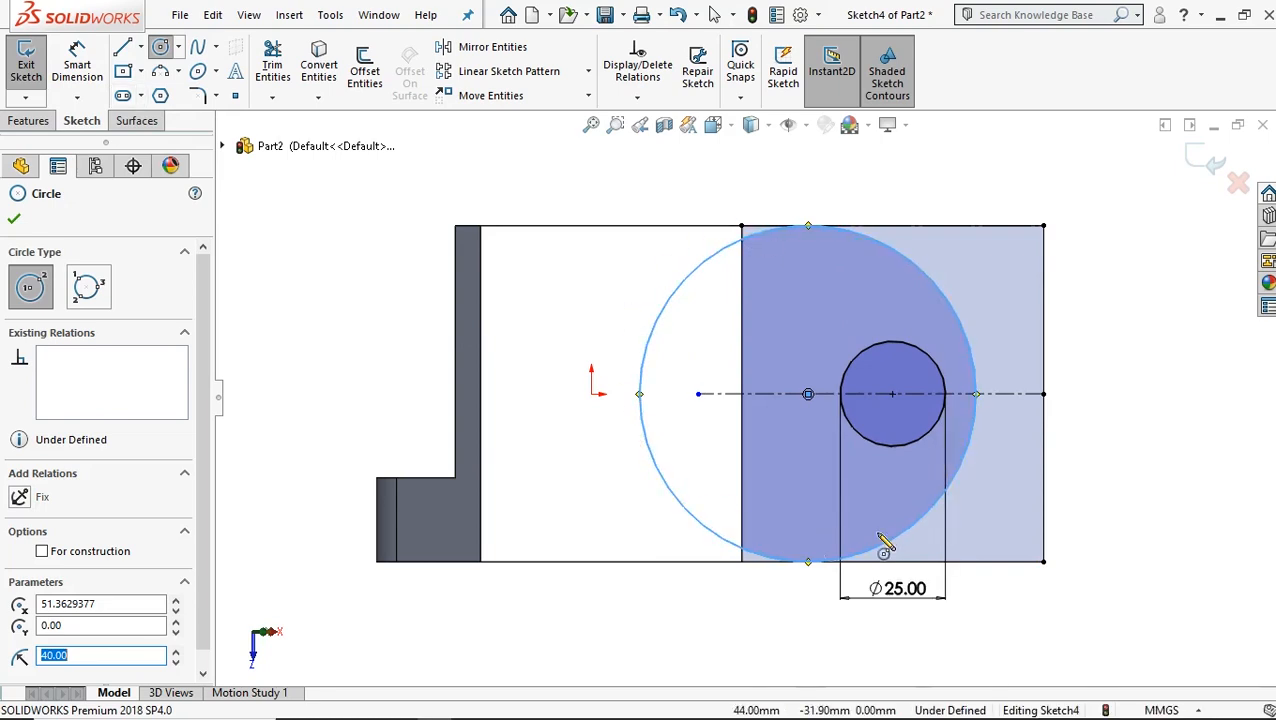
pyautogui.scroll(-1, 1094, 383)
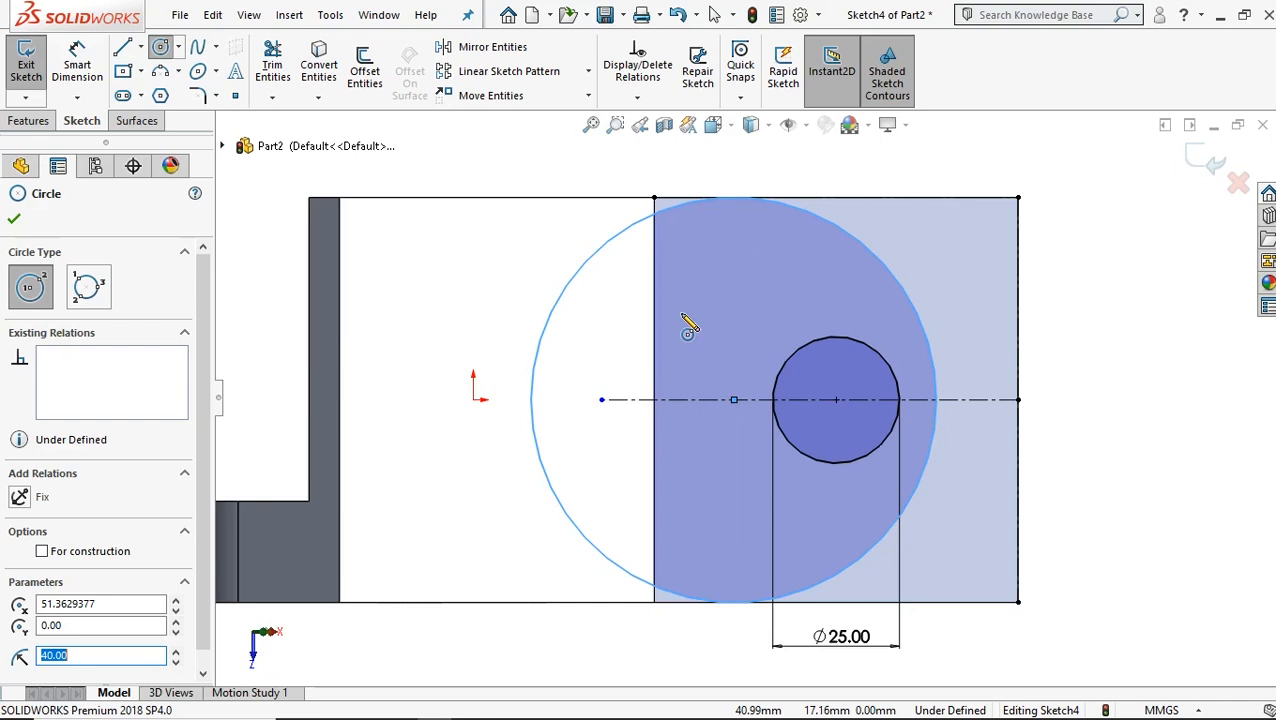
pyautogui.click(80, 62)
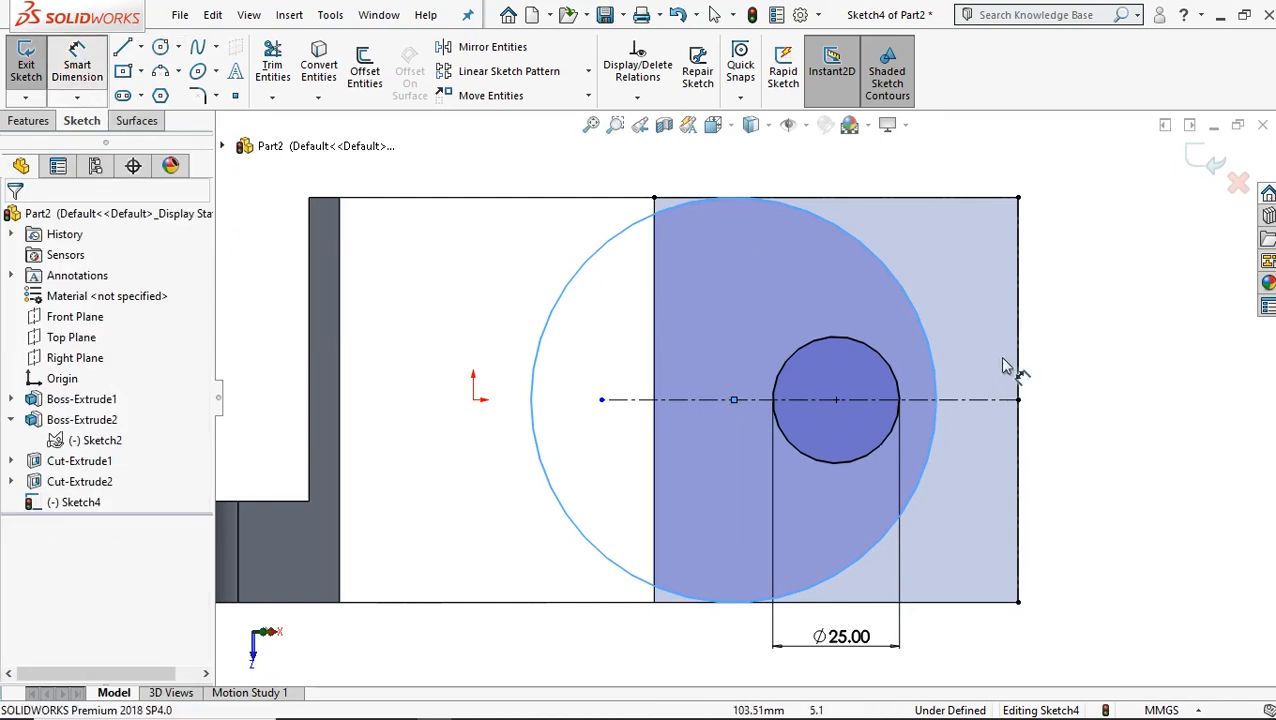
pyautogui.click(927, 335)
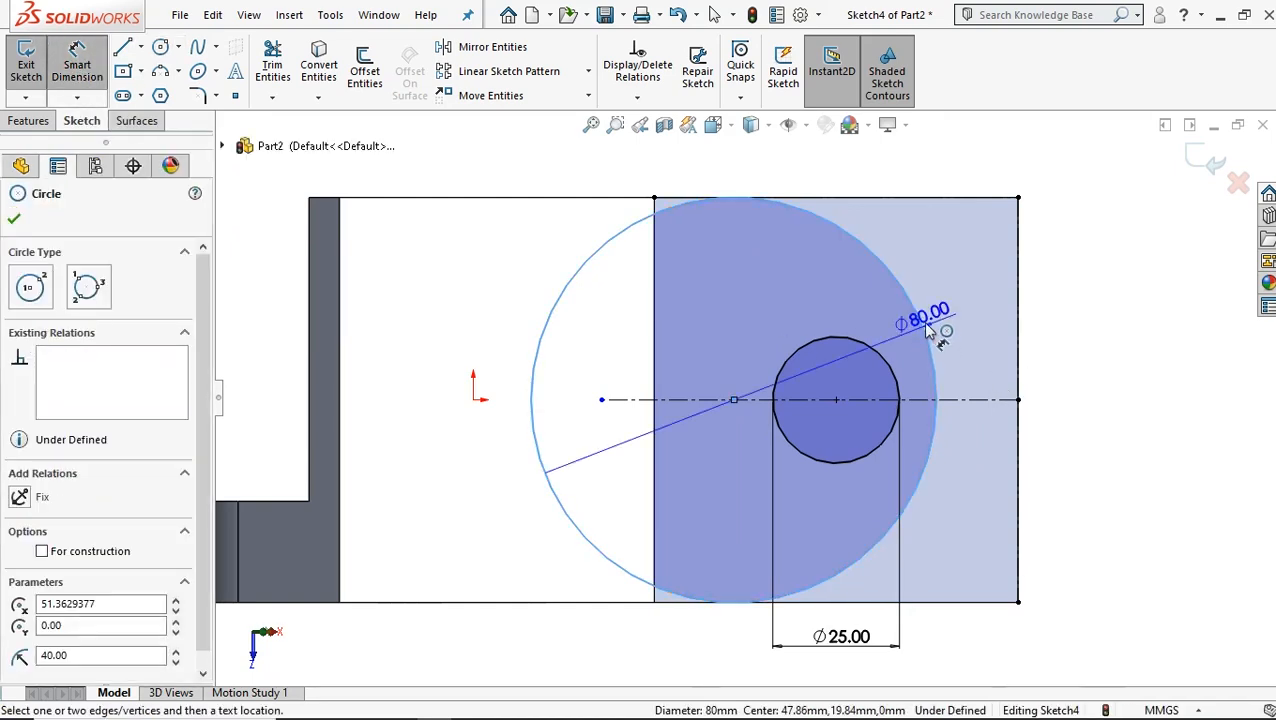
pyautogui.click(1017, 283)
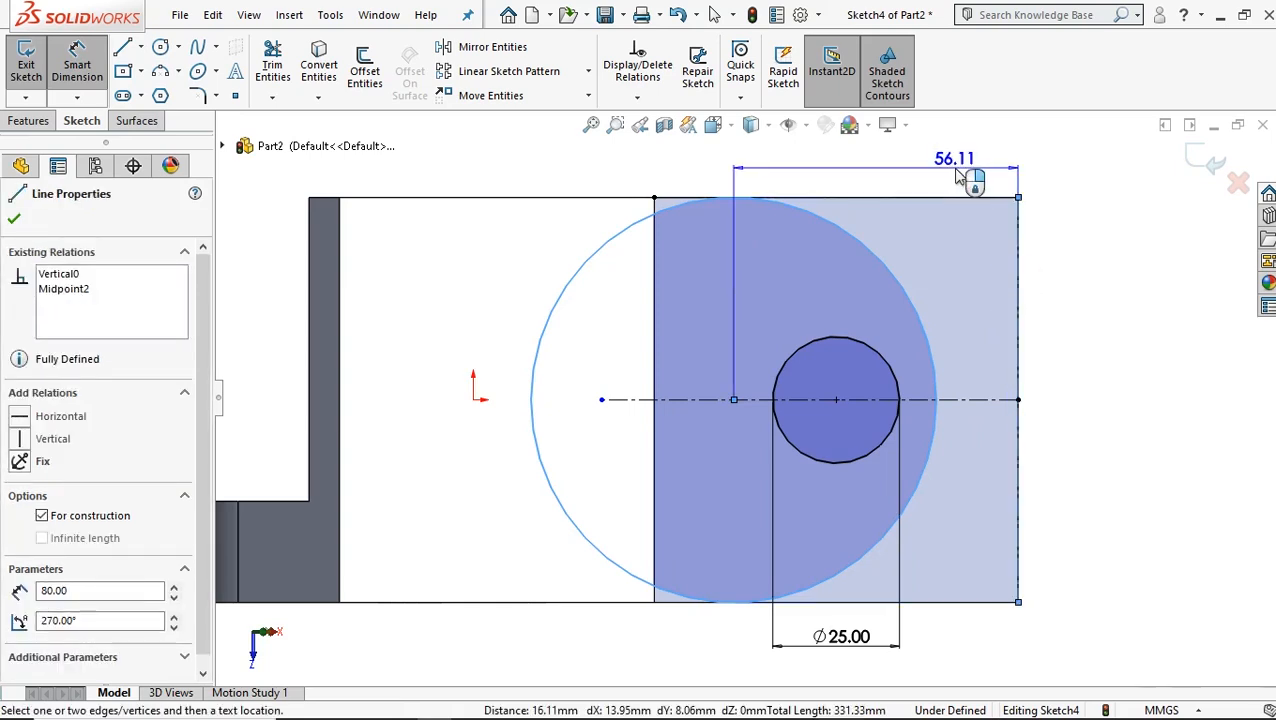
pyautogui.press('Escape')
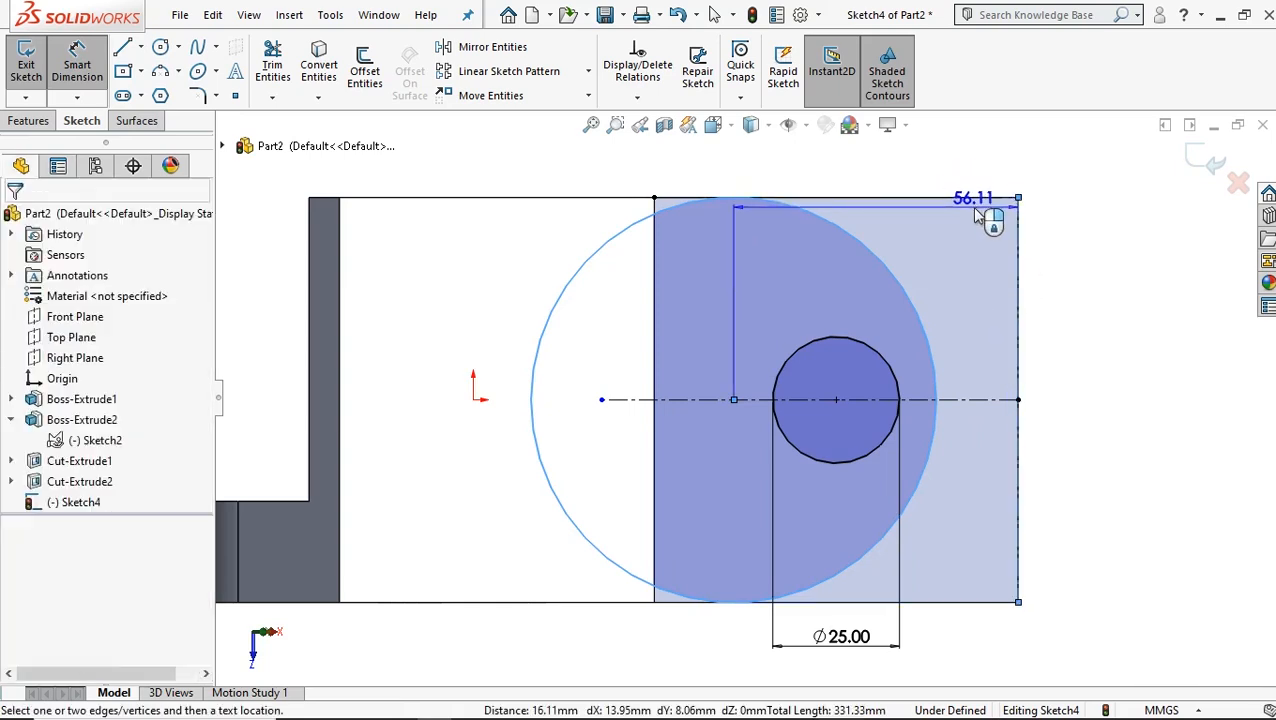
# - Make the large circle coincident with the midpoint of the free end edge
pyautogui.click(925, 345)
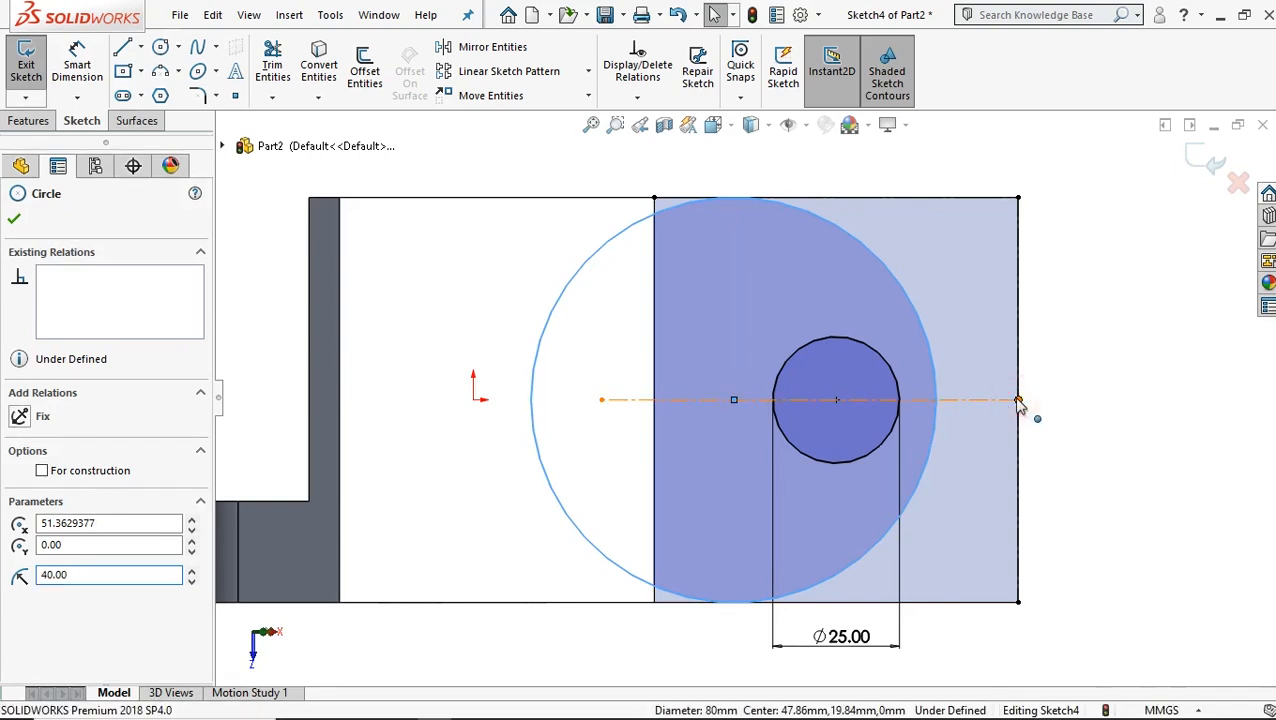
pyautogui.keyDown('ctrl'); pyautogui.click(1018, 400); pyautogui.keyUp('ctrl')
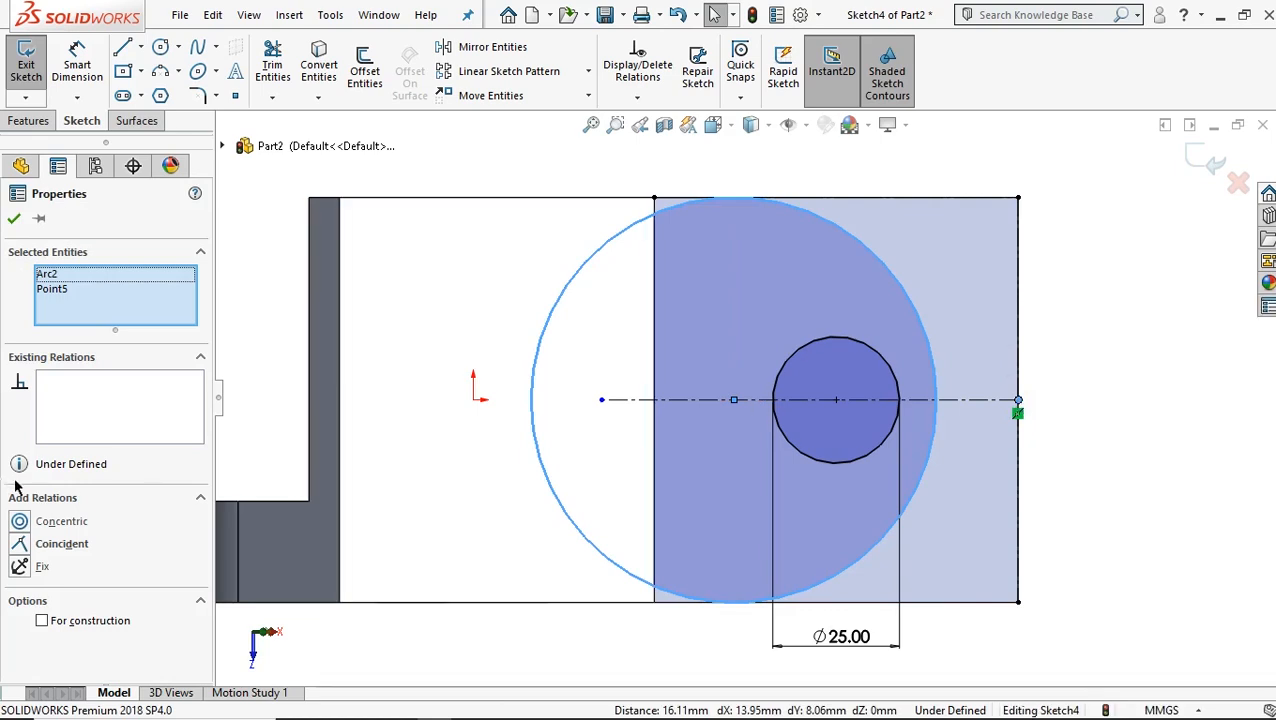
pyautogui.click(22, 545)
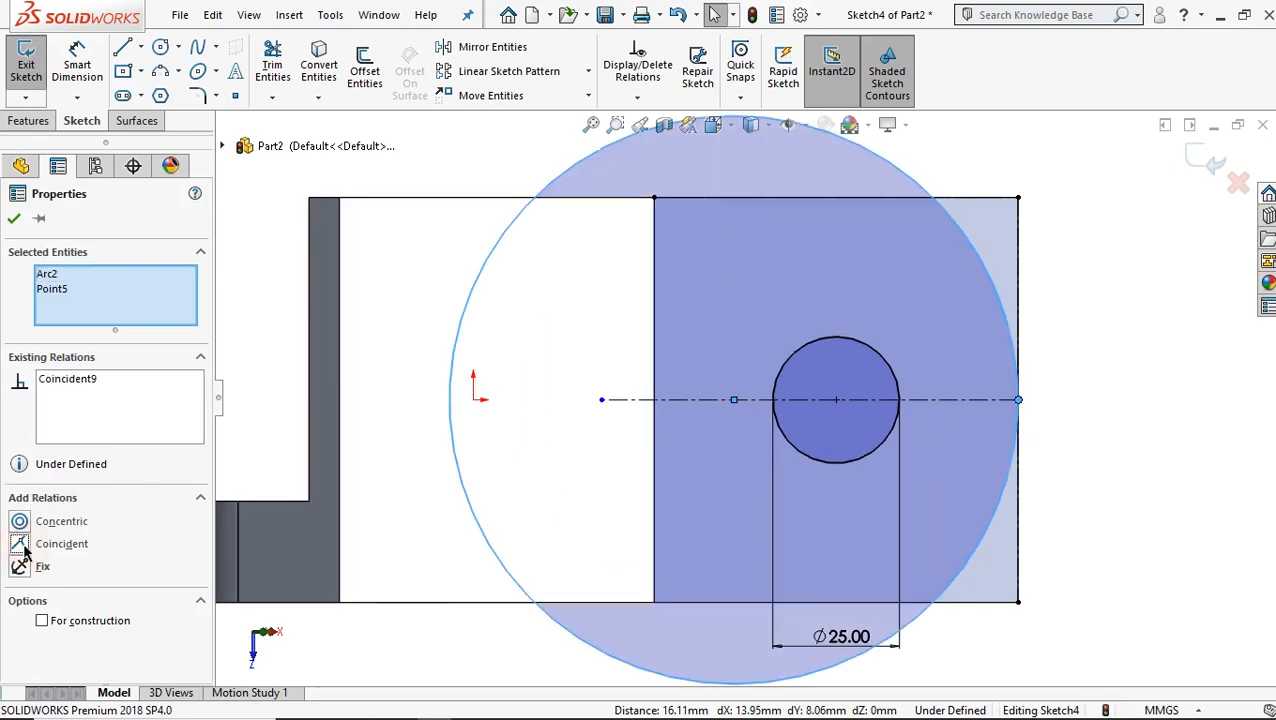
pyautogui.click(13, 220)
# - Dimension the large circle on the angled face and set its diameter to 80 mm
pyautogui.press('f')
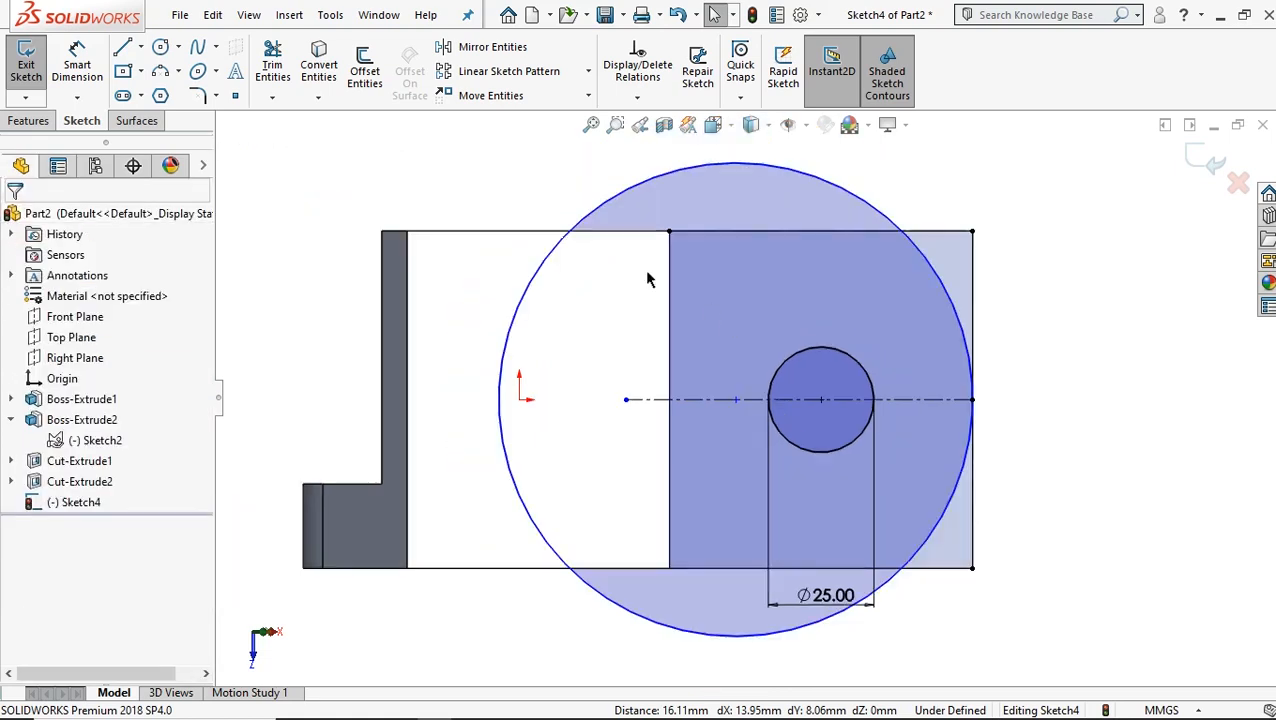
pyautogui.click(77, 62)
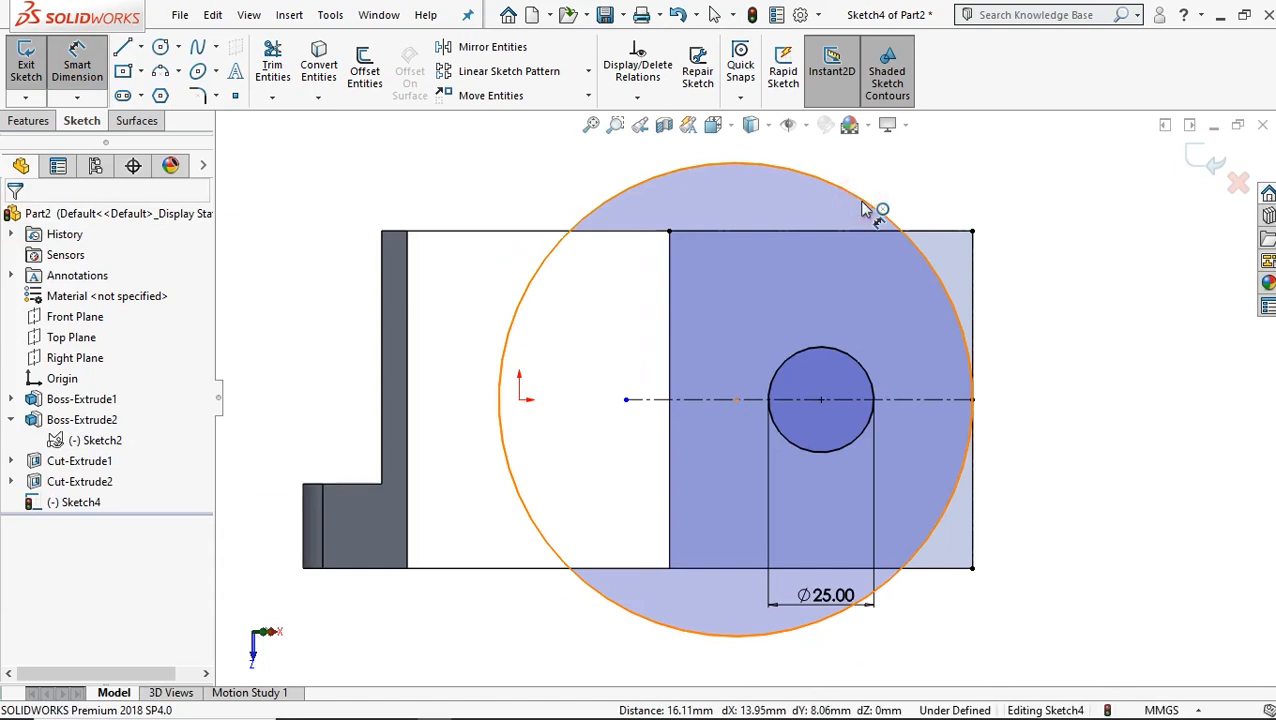
pyautogui.click(877, 206)
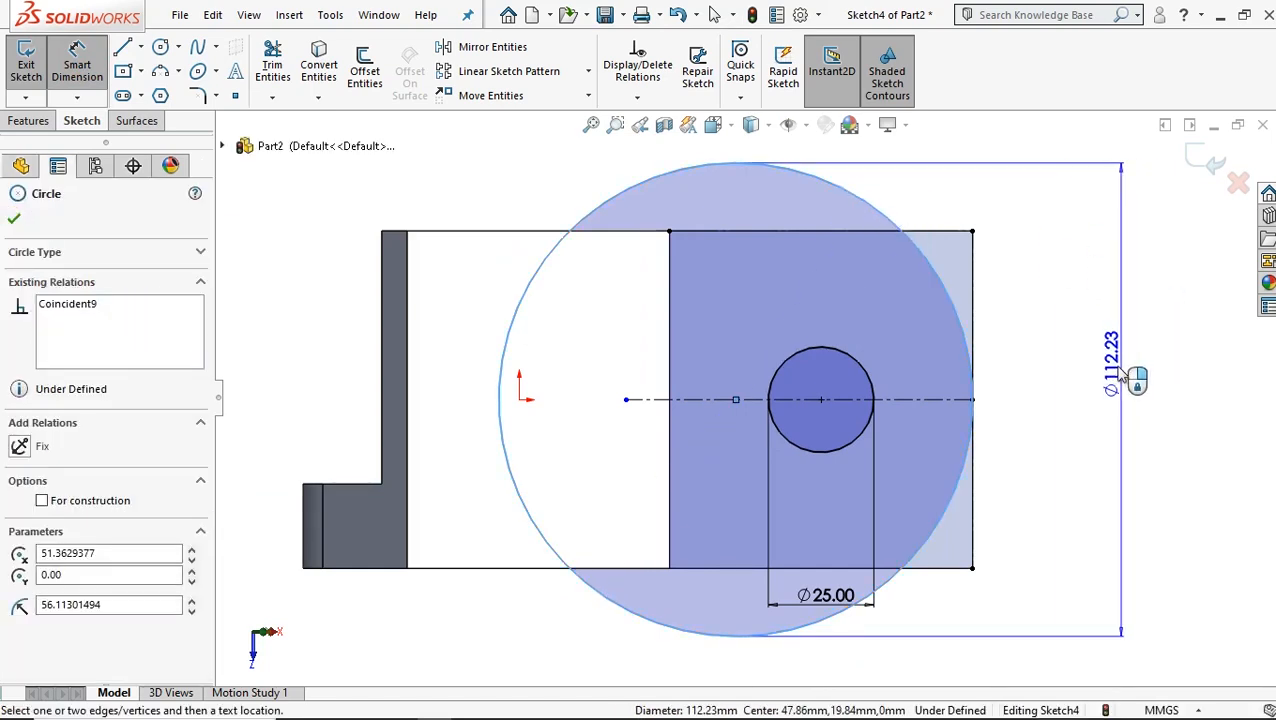
pyautogui.click(1108, 370)
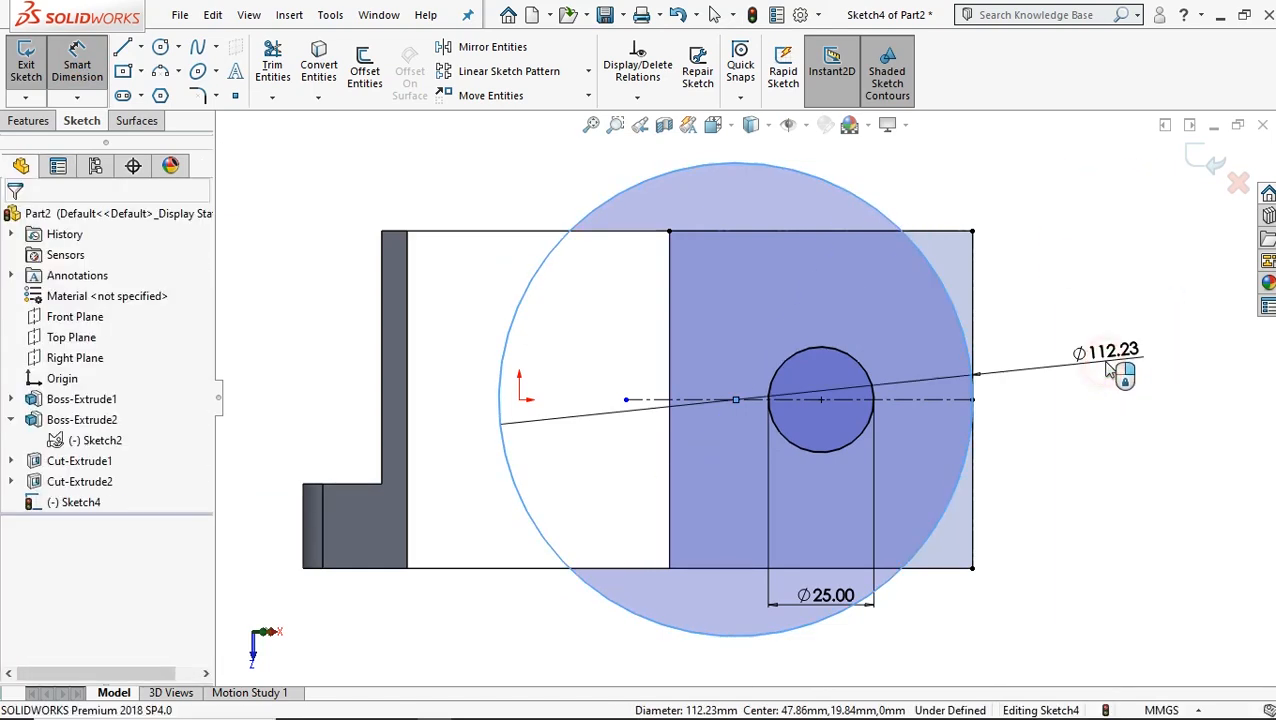
pyautogui.click(1113, 360)
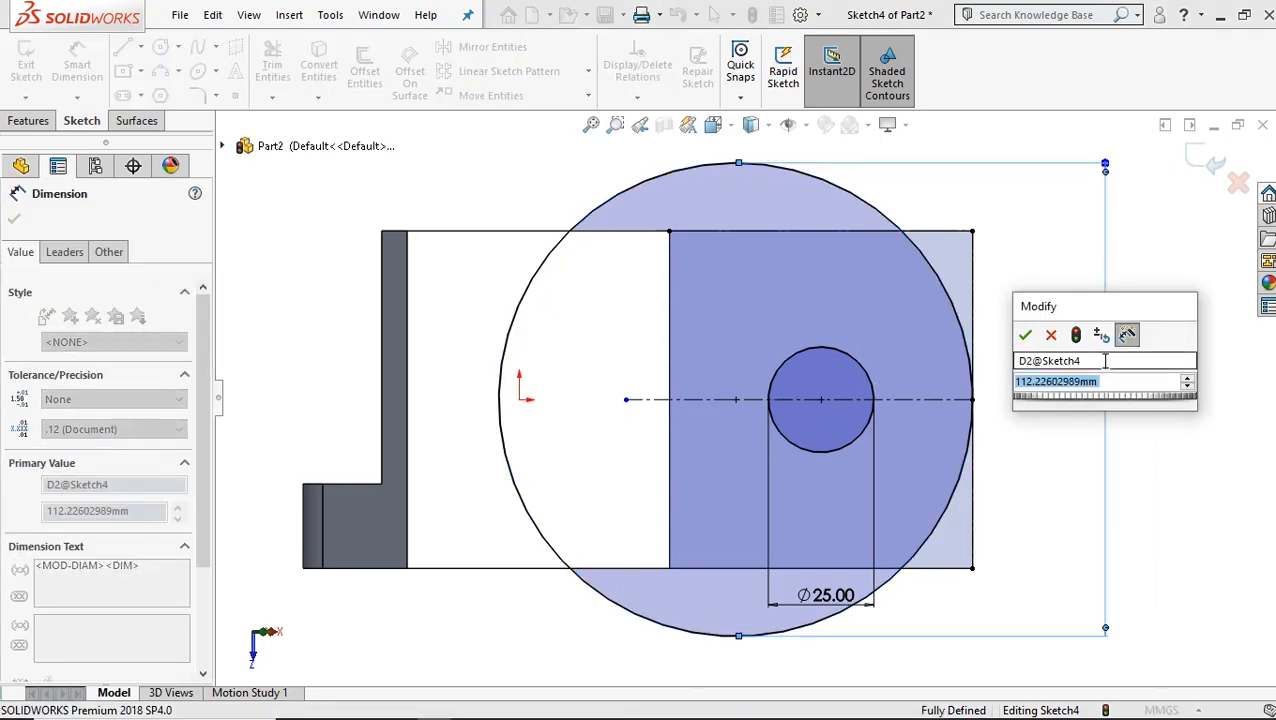
pyautogui.write('80')
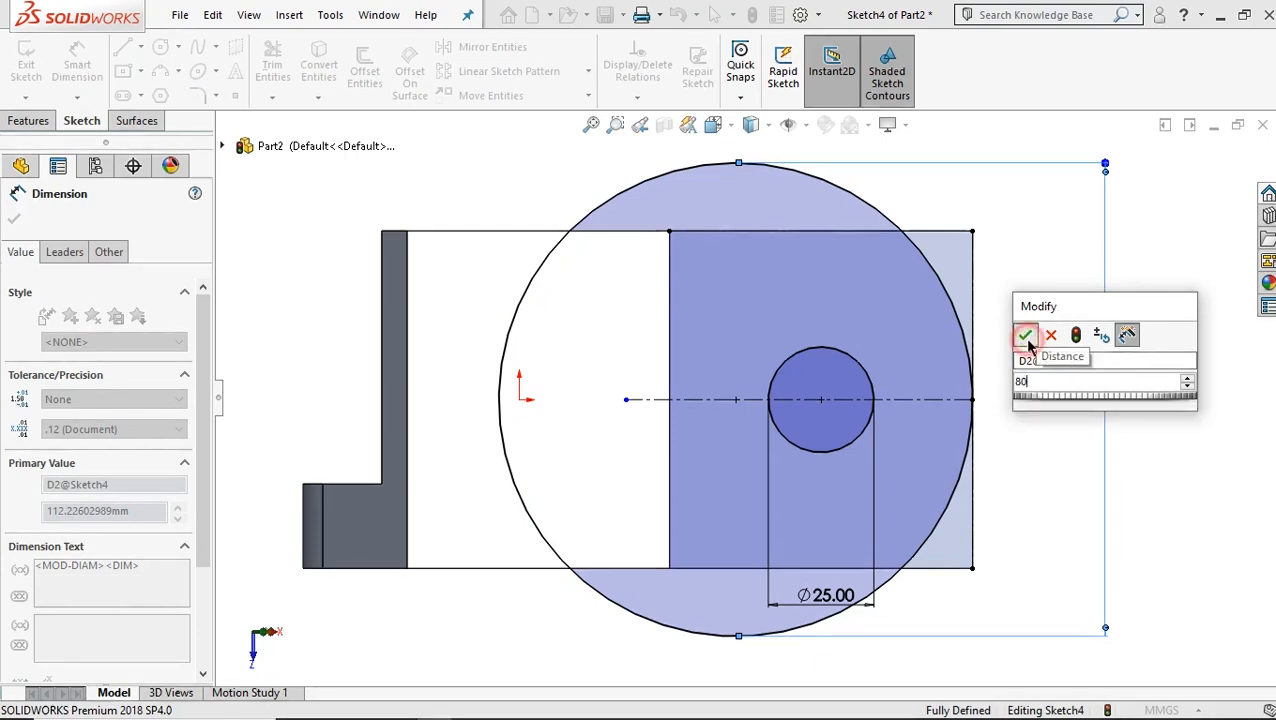
pyautogui.click(1025, 336)
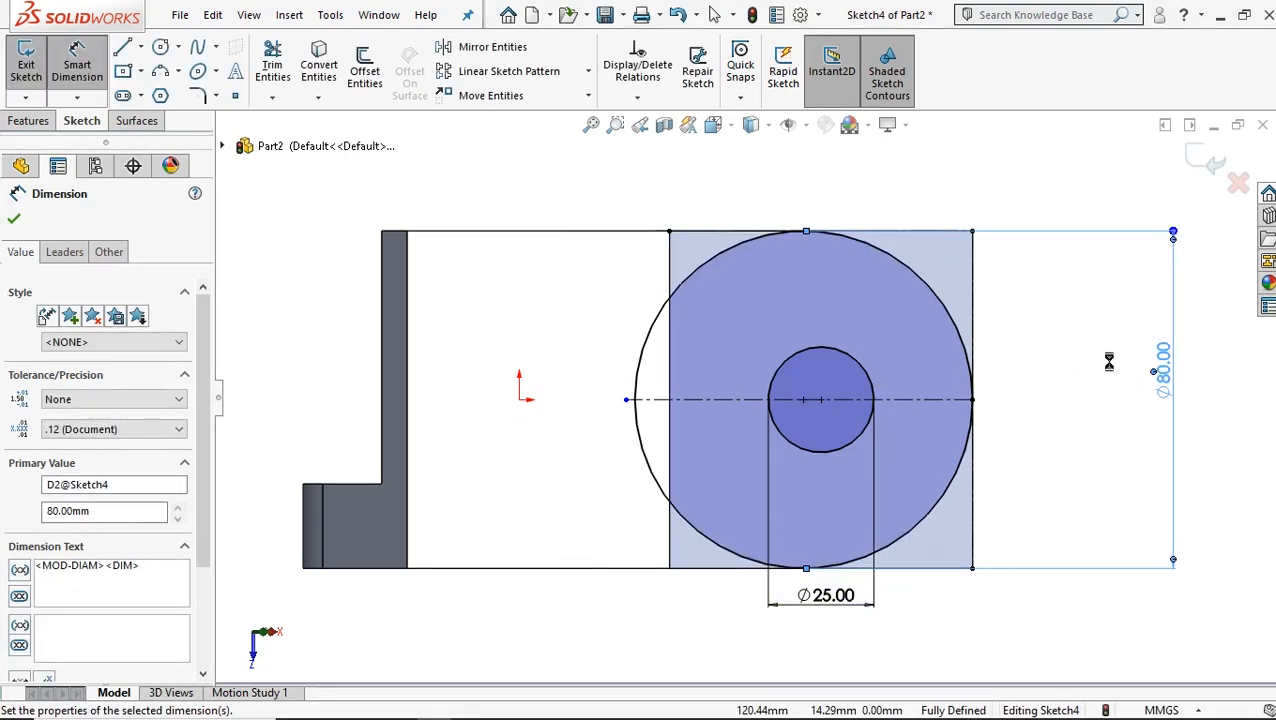
pyautogui.click(15, 219)
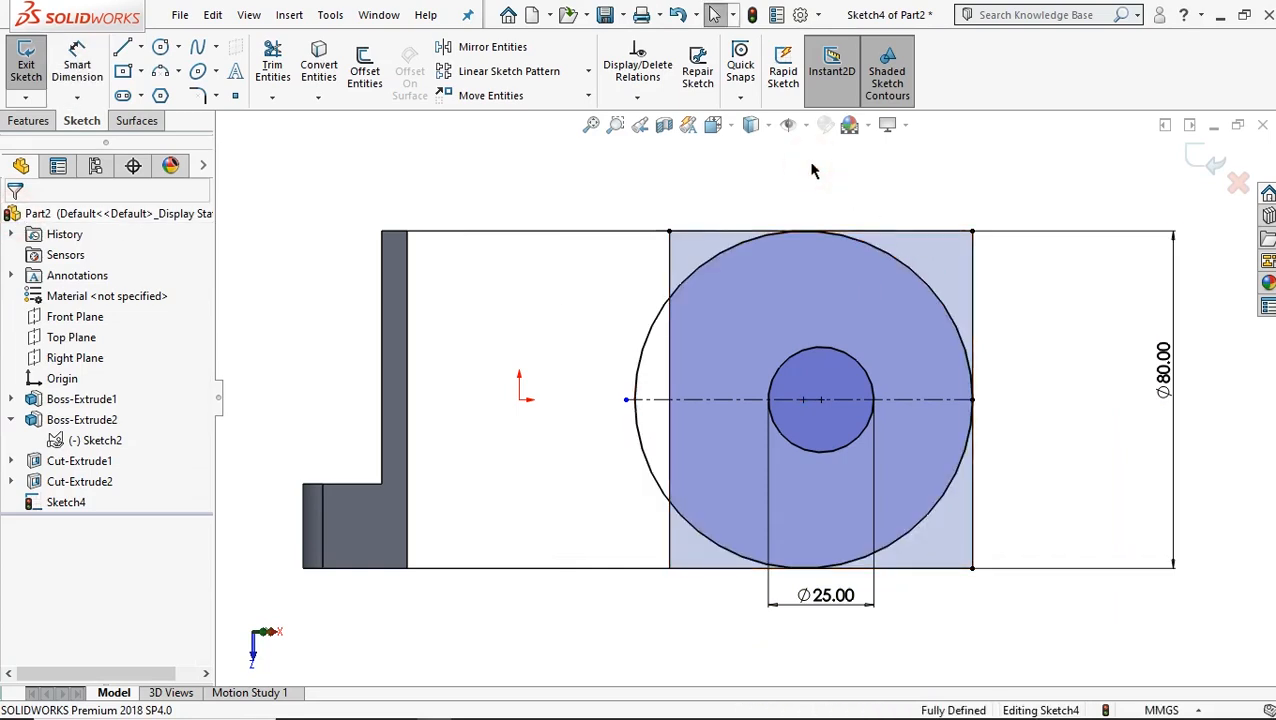
# - Convert the angled face's boundary edges into sketch entities
pyautogui.click(695, 257)
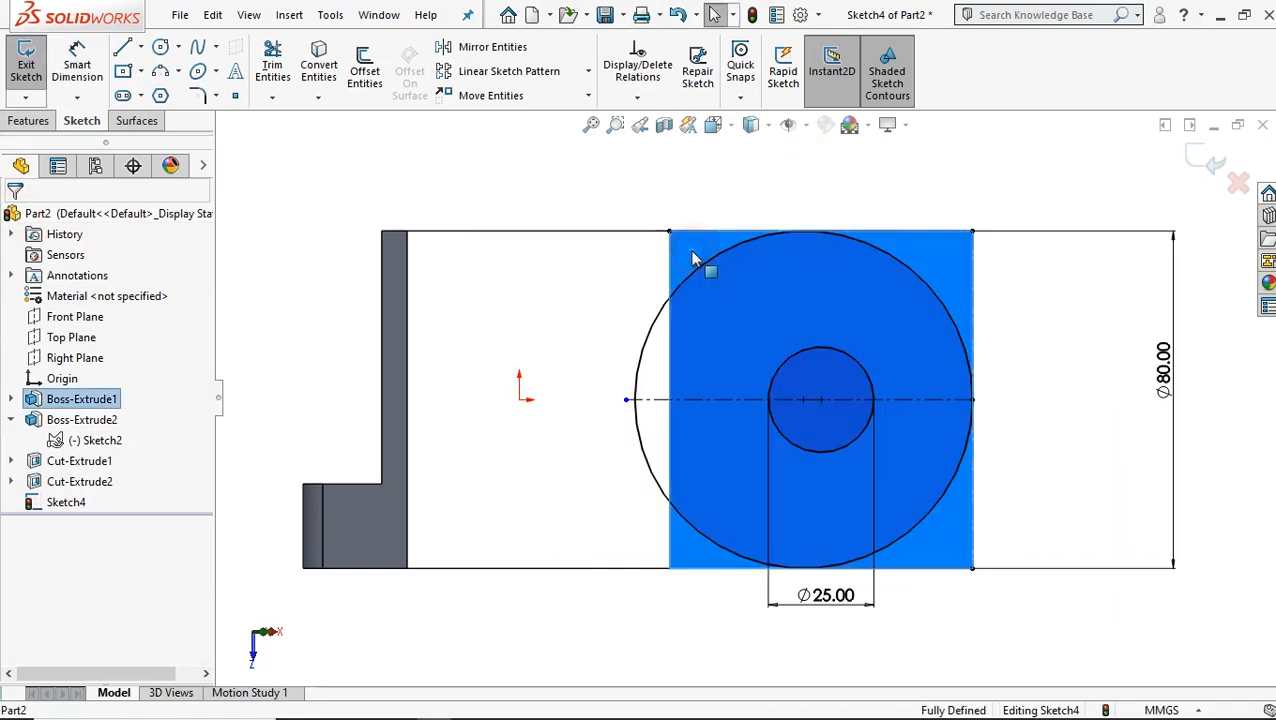
pyautogui.click(319, 69)
pyautogui.click(749, 157)
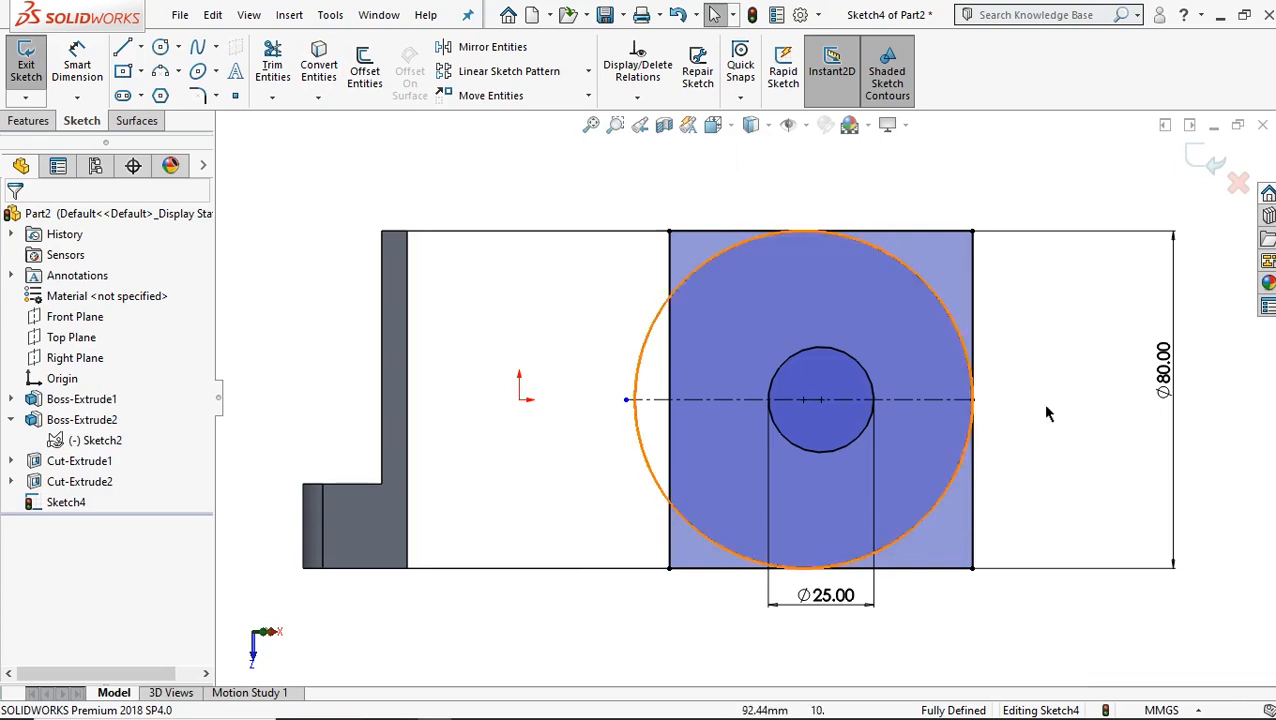
# - Trim off the portion of the 80 mm circle that extends past the bend edge
pyautogui.scroll(-2, 1062, 420)
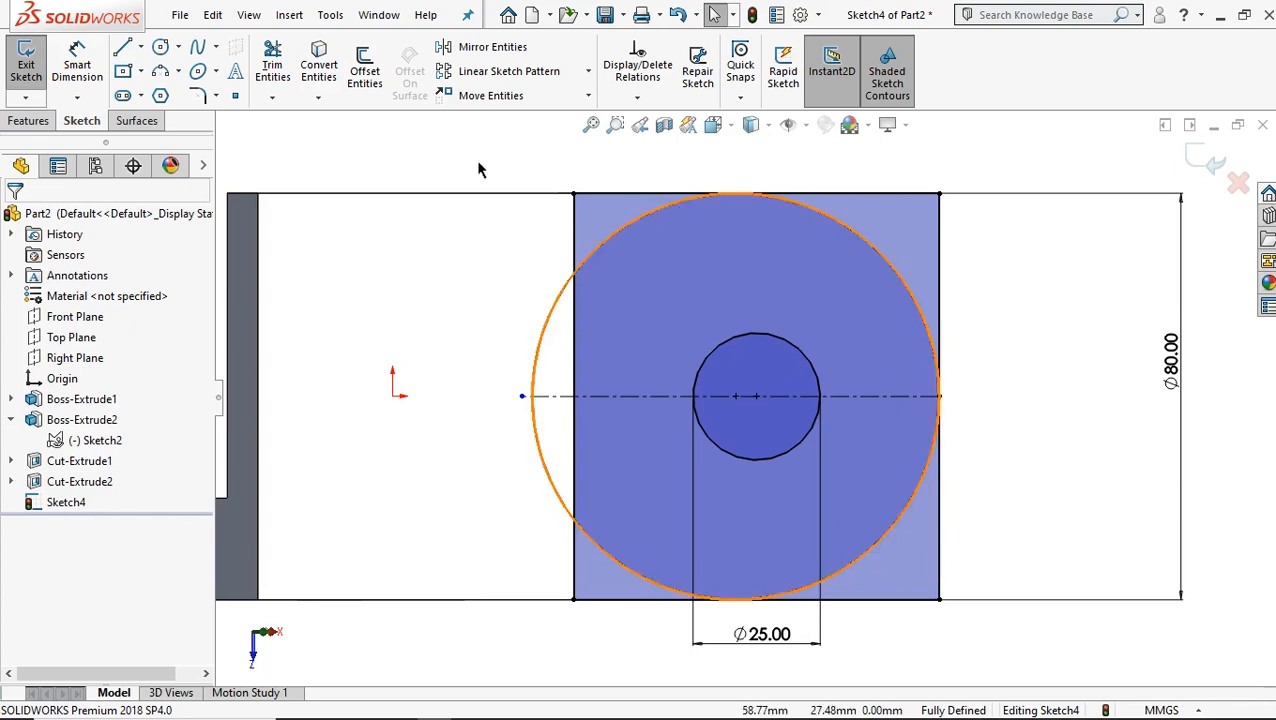
pyautogui.click(277, 74)
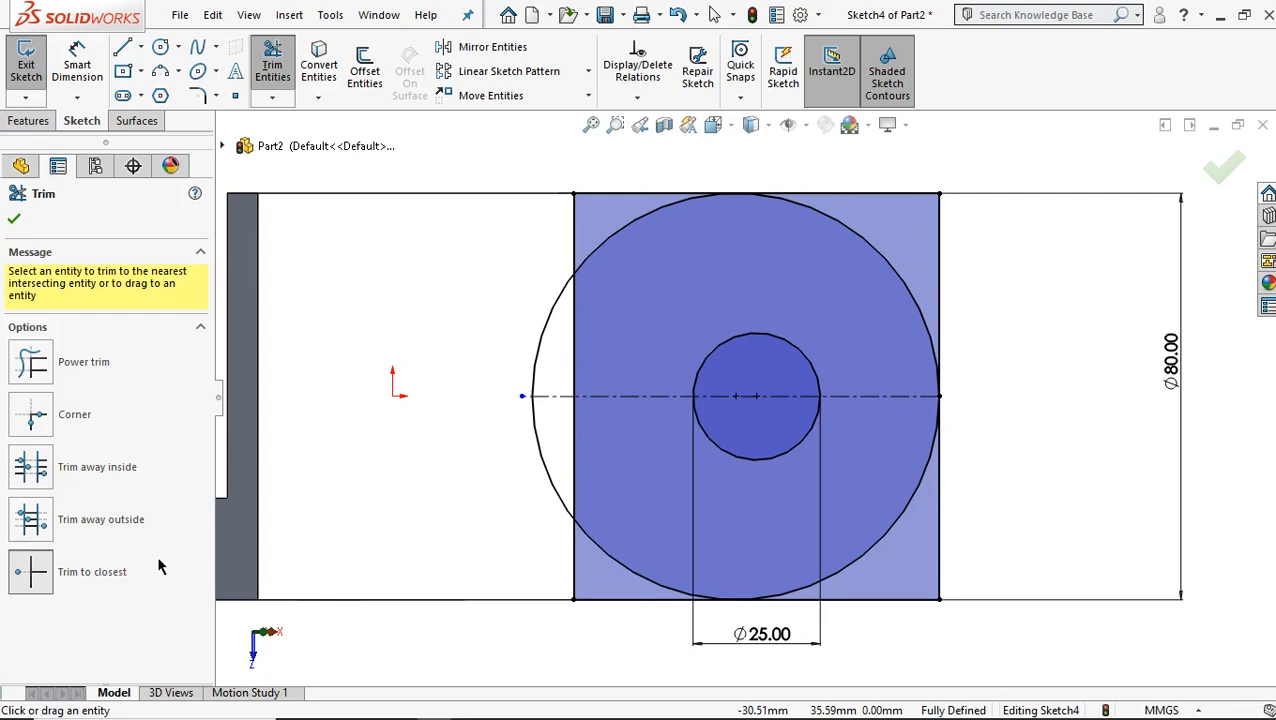
pyautogui.click(541, 334)
pyautogui.click(539, 442)
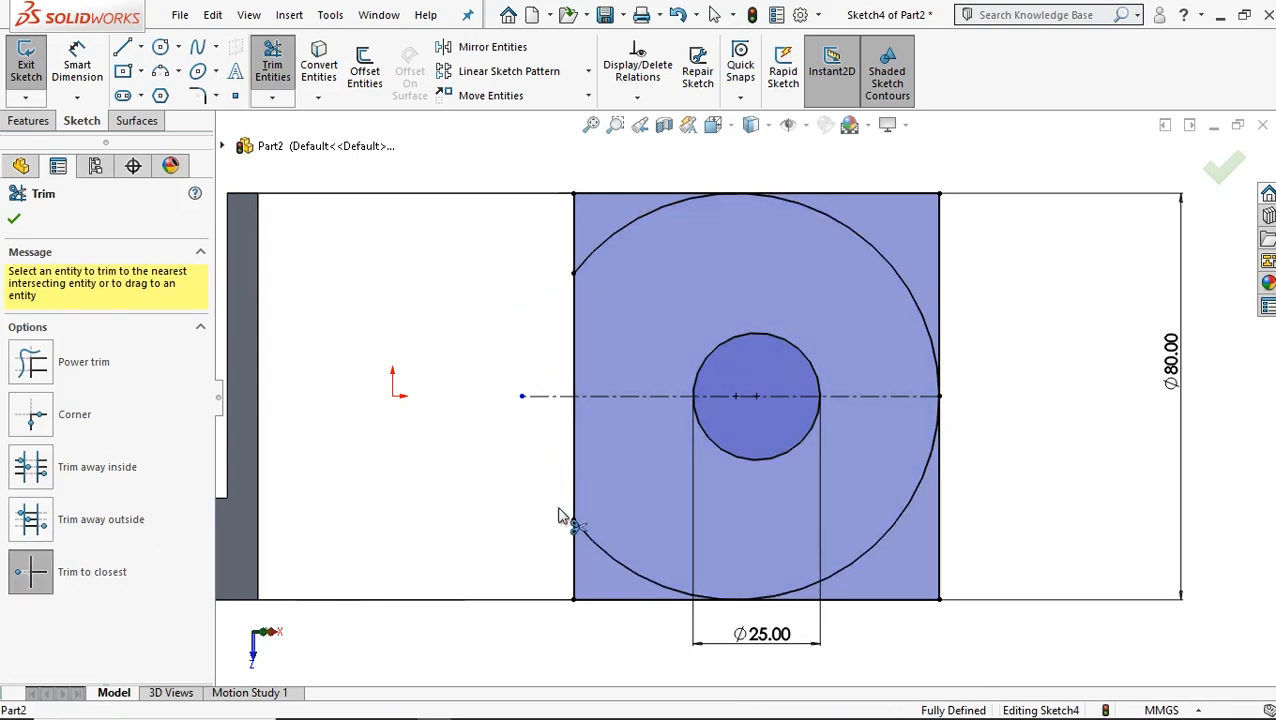
# - Trim away the converted bend edge, the bend-side arcs and the side edges up to the tangent points, keeping the semicircle at the free end
pyautogui.click(575, 563)
pyautogui.click(578, 472)
pyautogui.click(578, 364)
pyautogui.click(604, 252)
pyautogui.click(578, 221)
pyautogui.click(626, 200)
pyautogui.click(580, 572)
pyautogui.click(621, 602)
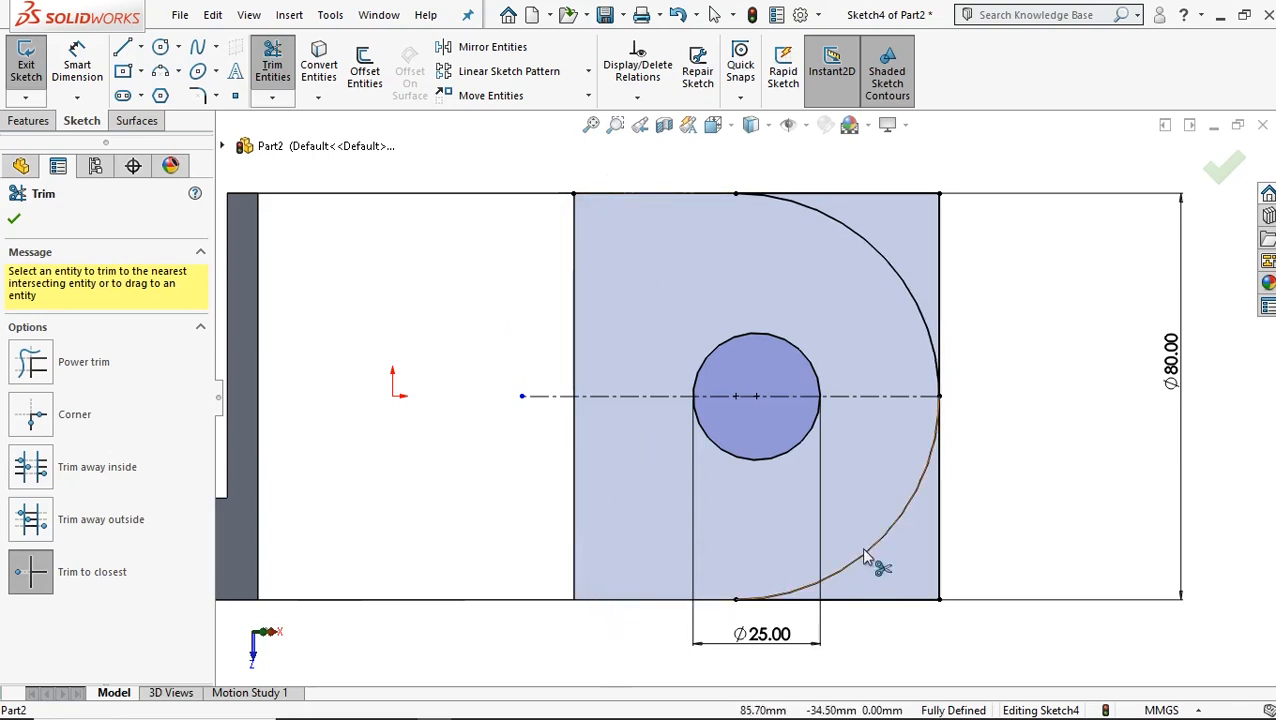
pyautogui.click(14, 219)
# - Start an extruded cut with the 25 mm circle and the two corner regions outside the semicircle as its contours
pyautogui.click(30, 120)
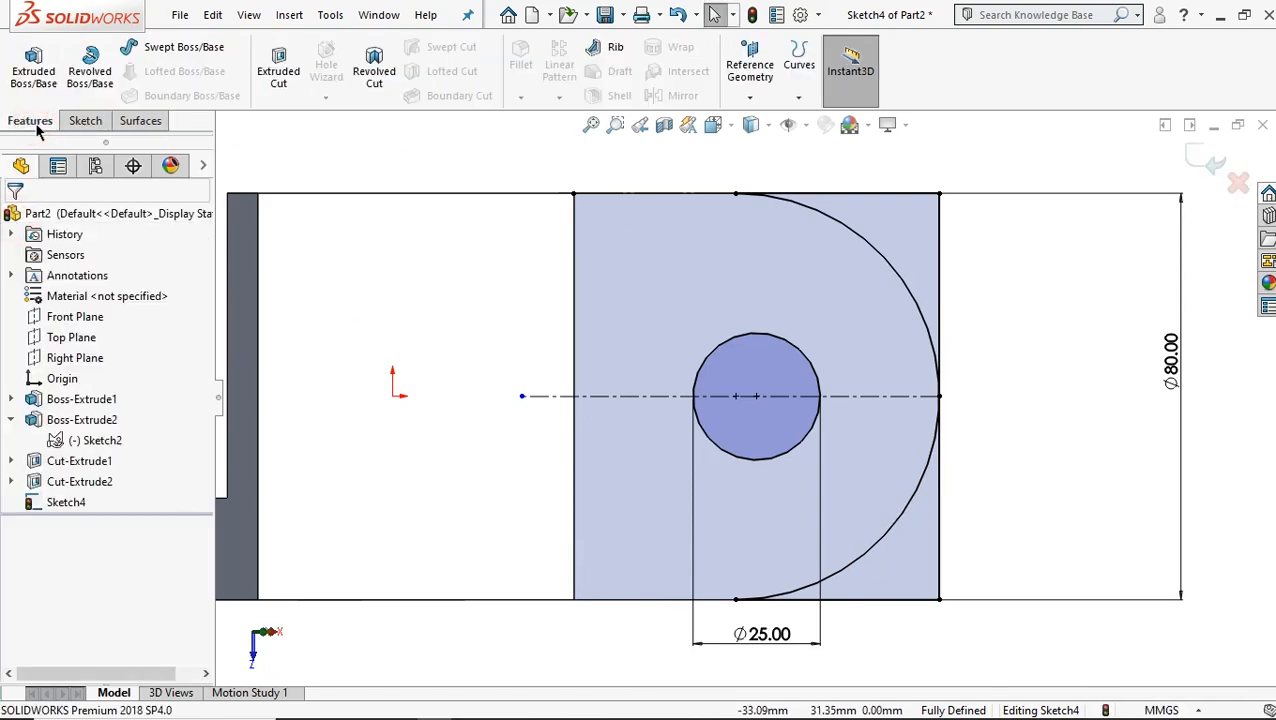
pyautogui.click(278, 68)
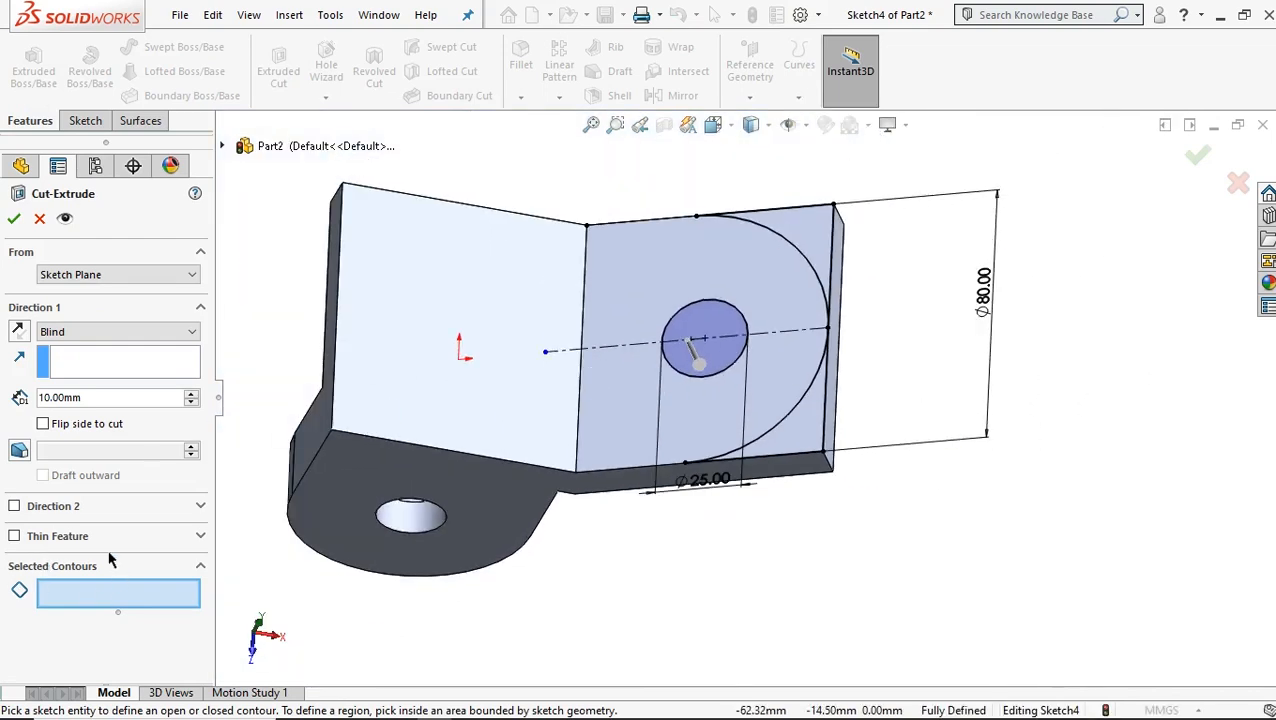
pyautogui.scroll(-3, 700, 345)
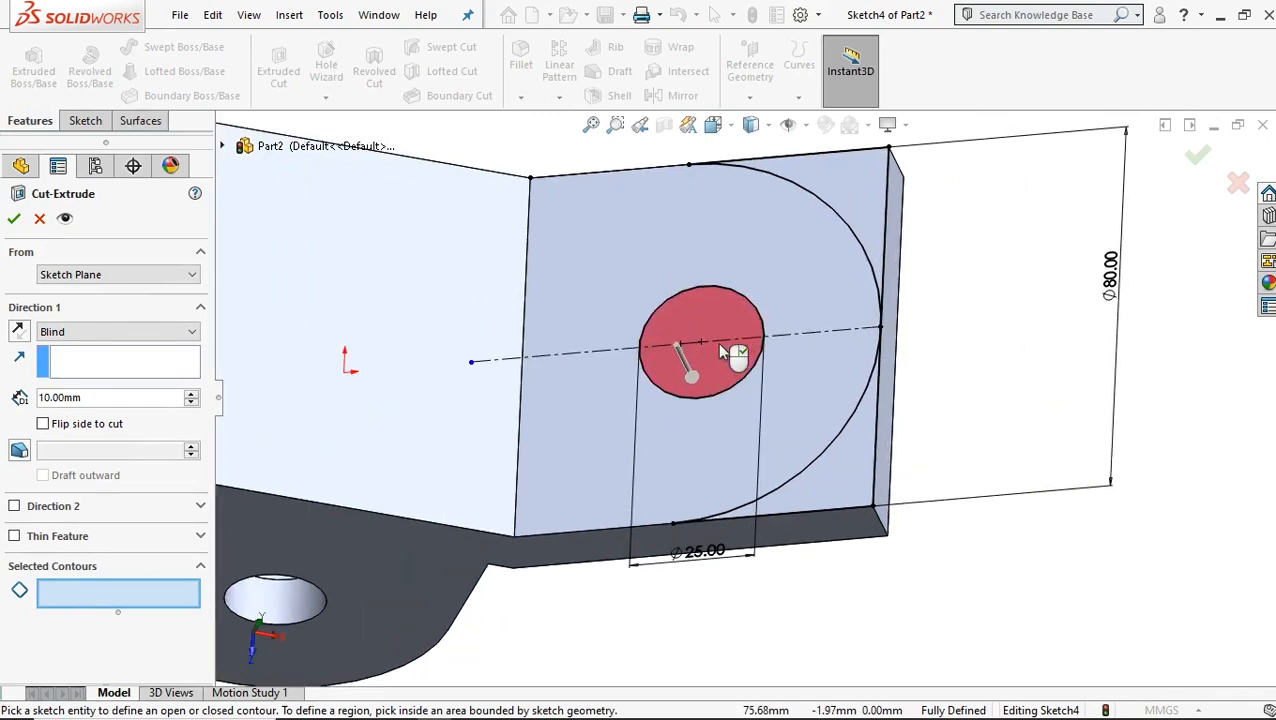
pyautogui.click(726, 362)
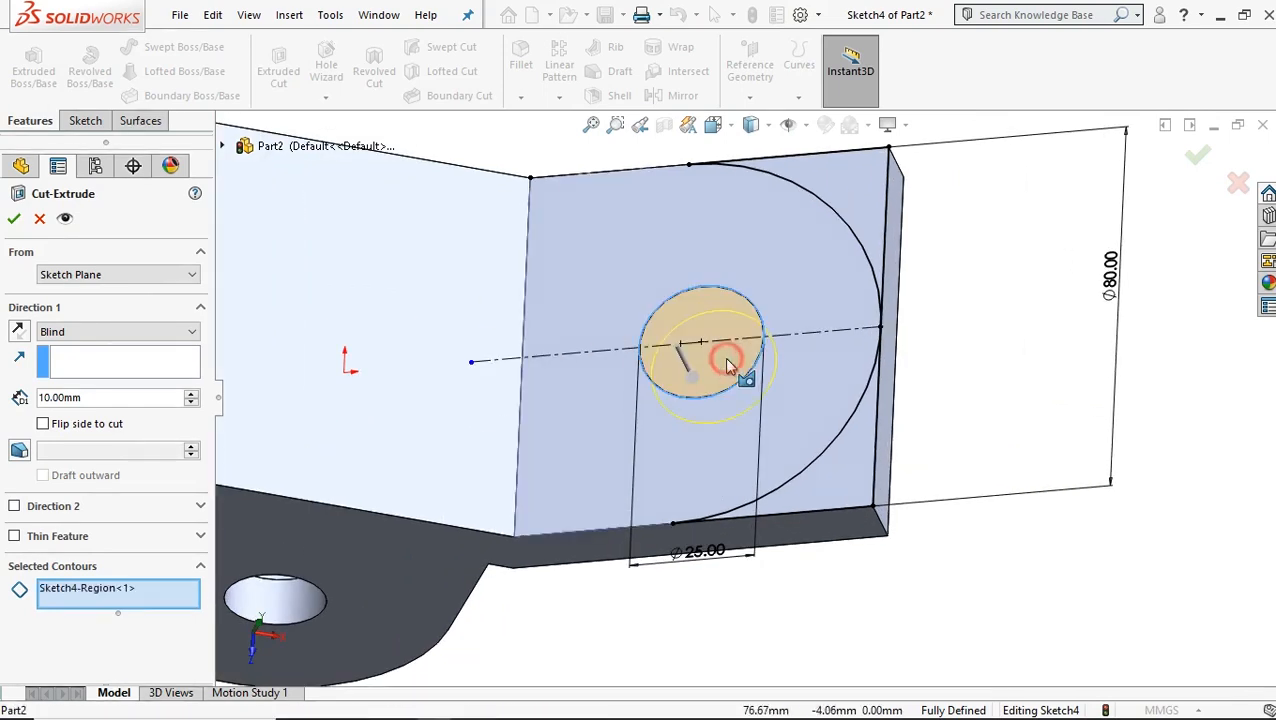
pyautogui.click(845, 492)
pyautogui.click(866, 190)
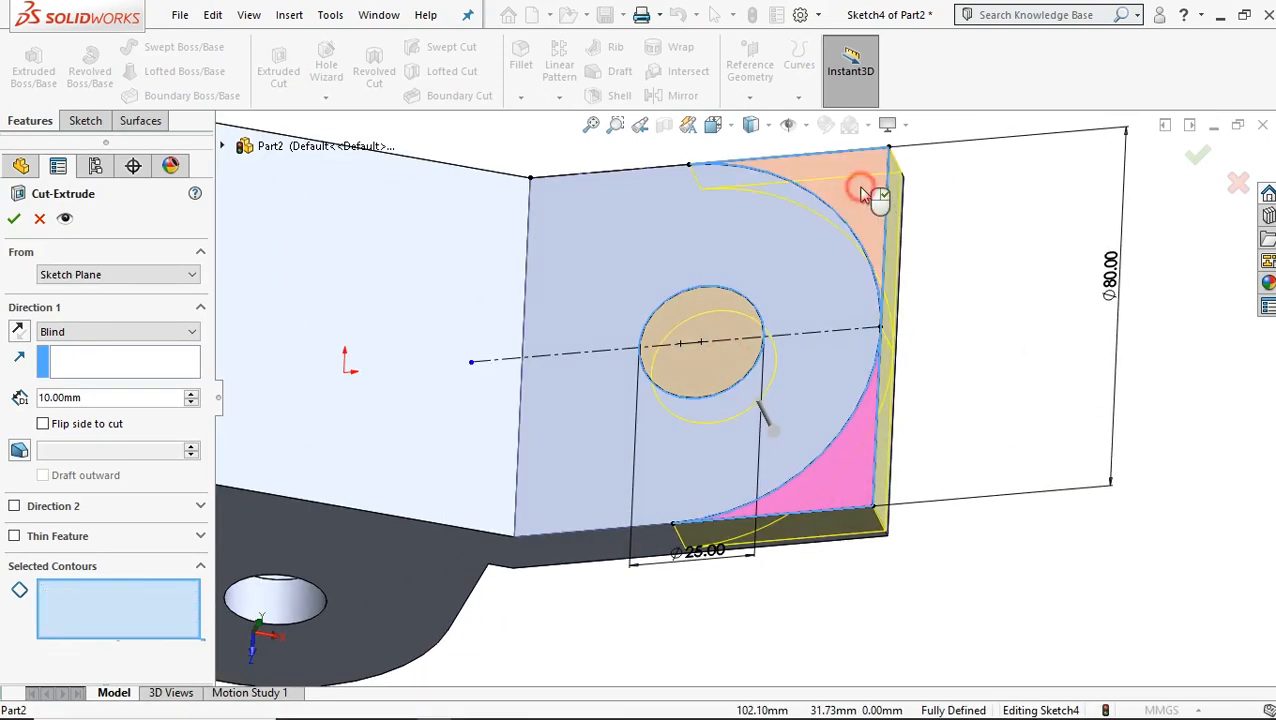
pyautogui.scroll(1, 750, 388)
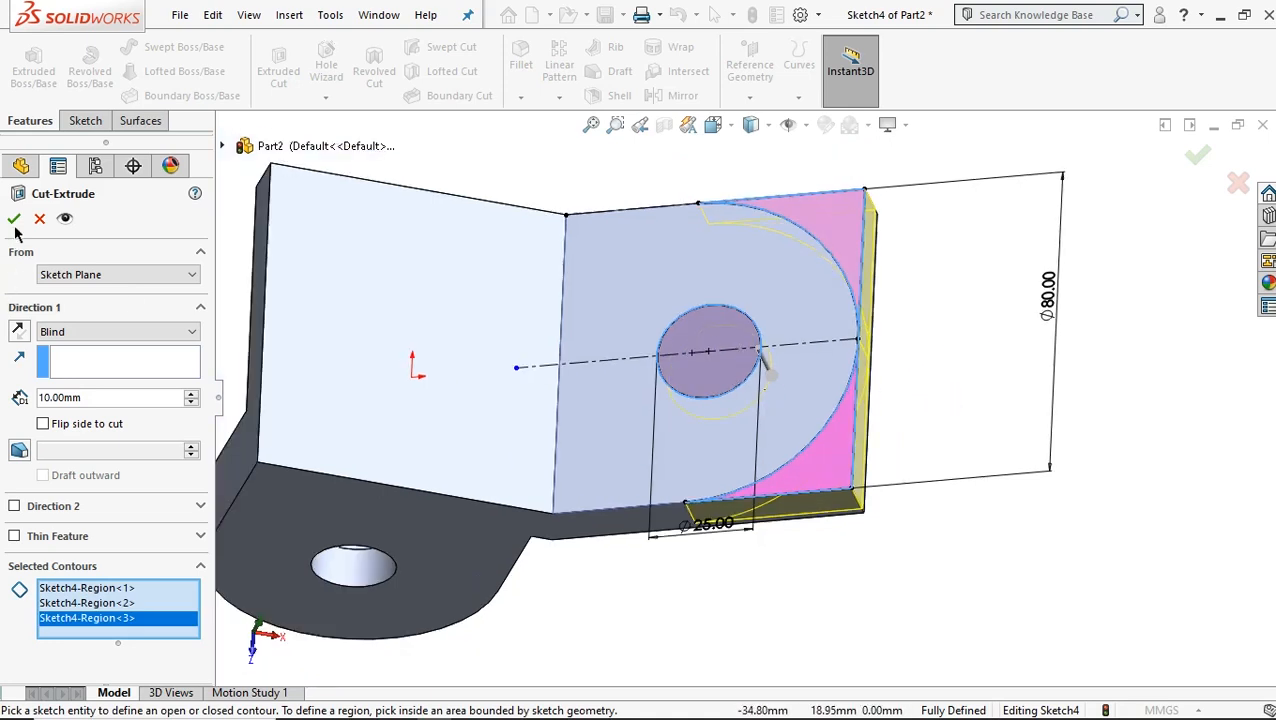
# - Set the cut's end condition to Through All and complete the hole and rounded end
pyautogui.moveTo(843, 456)
pyautogui.mouseDown(button='middle')
pyautogui.moveTo(790, 380)
pyautogui.moveTo(803, 299)
pyautogui.moveTo(773, 218)
pyautogui.mouseUp(button='middle')
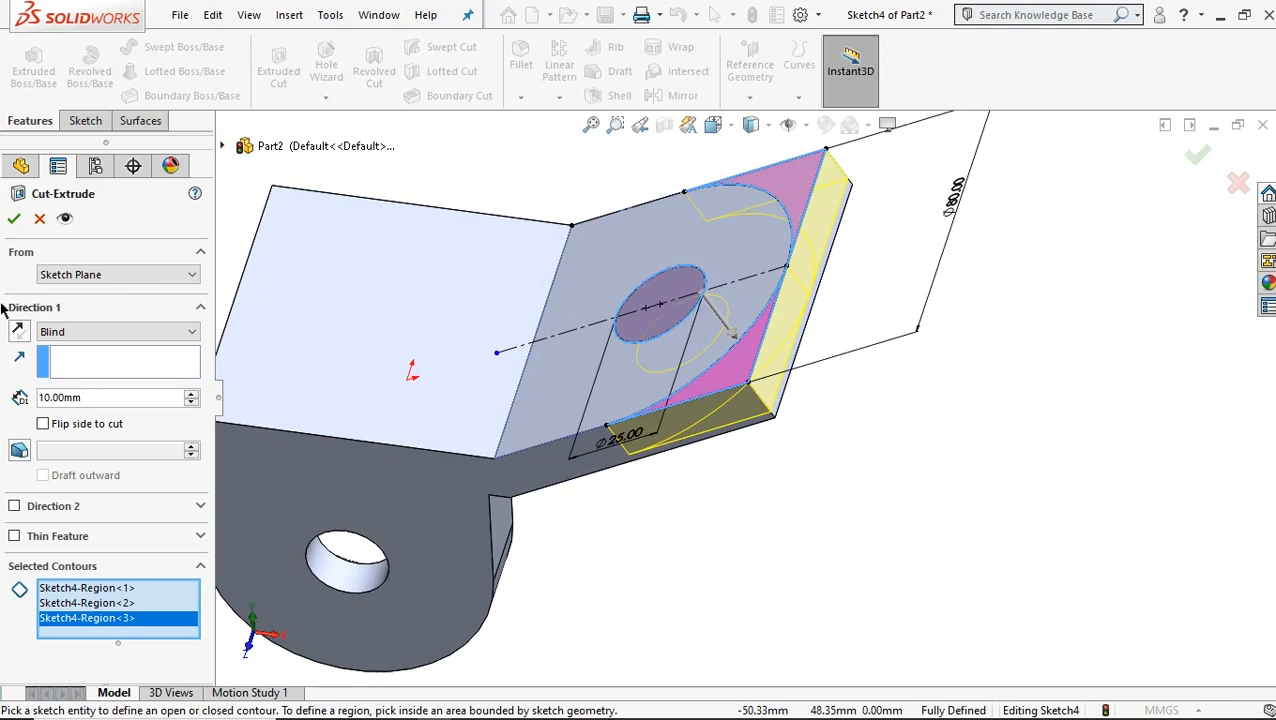
pyautogui.click(104, 334)
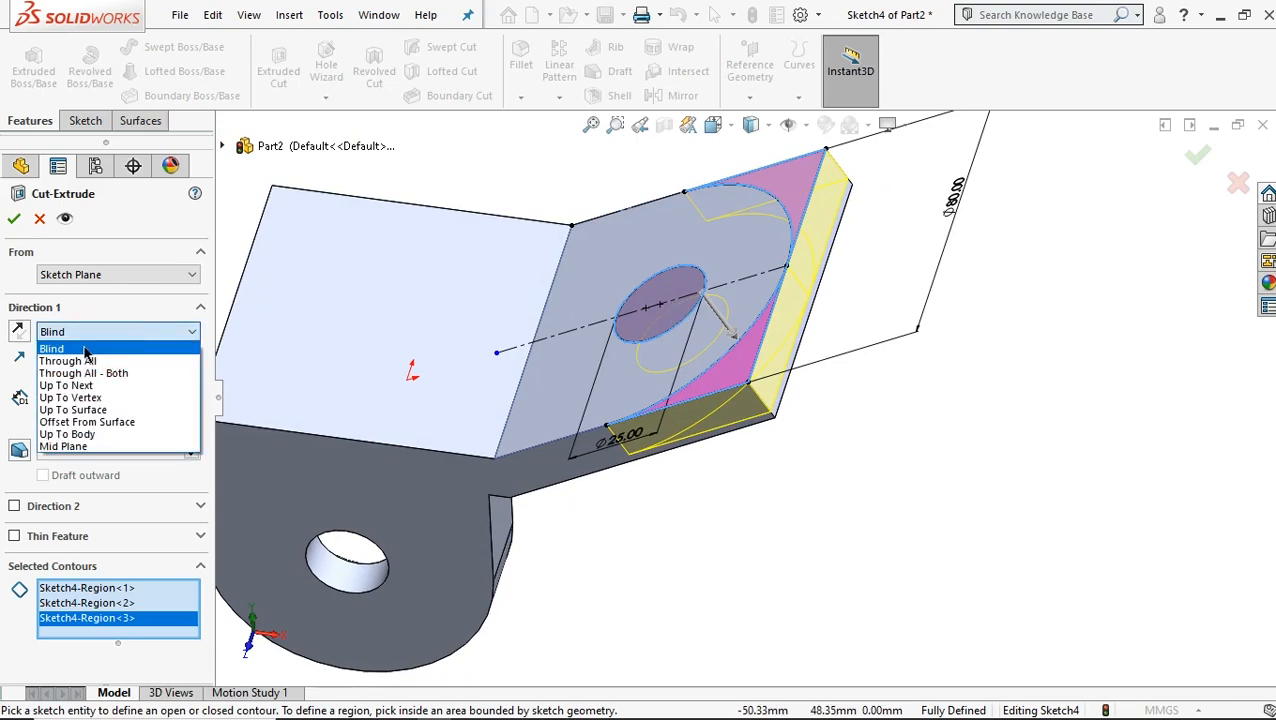
pyautogui.click(86, 361)
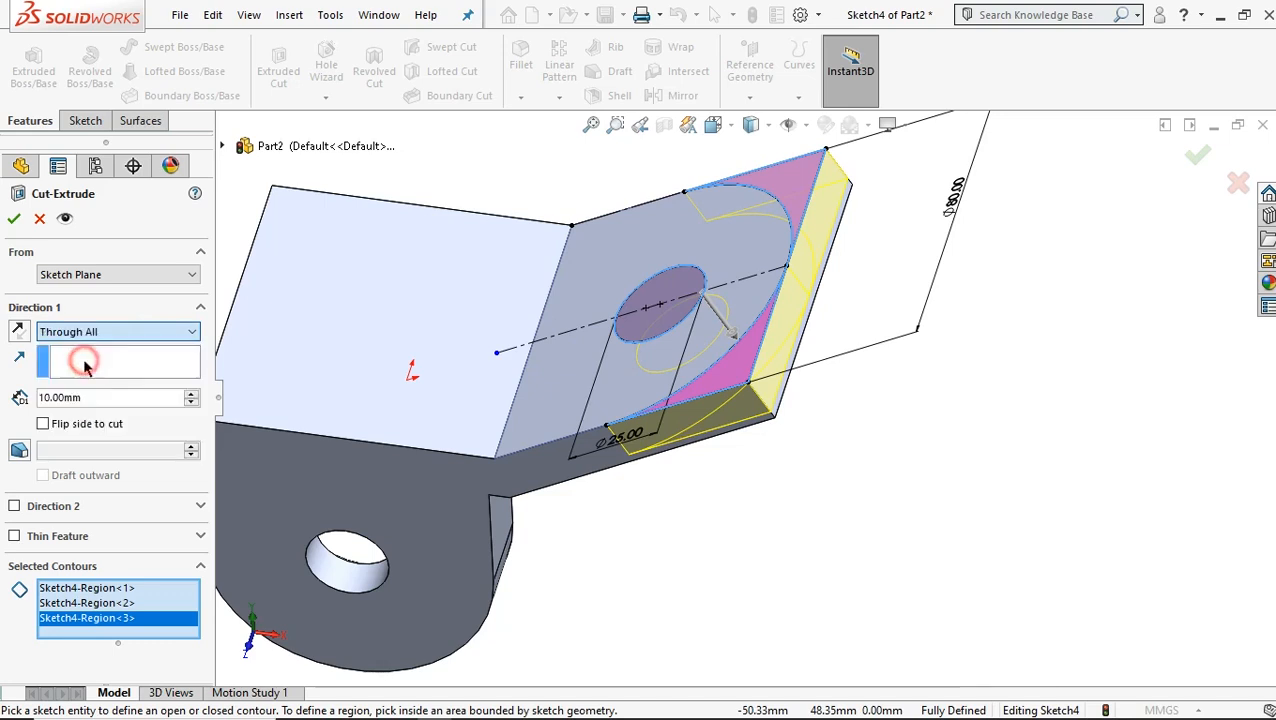
pyautogui.click(16, 217)
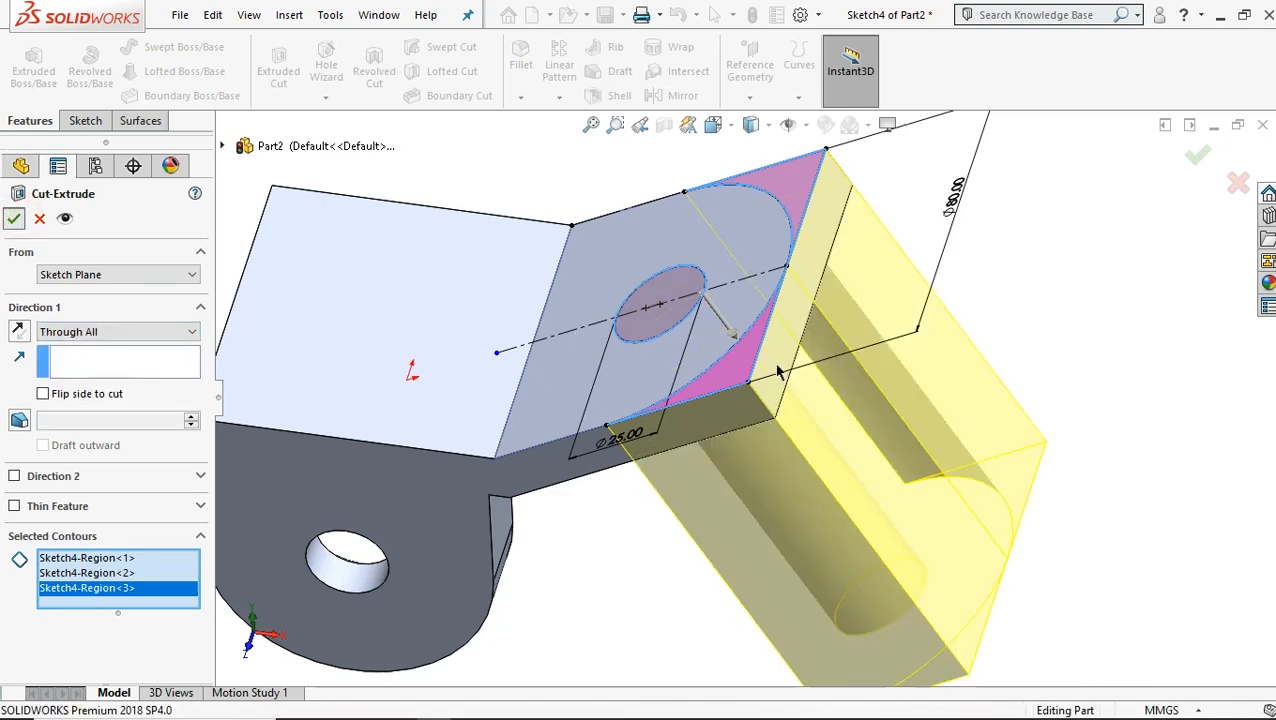
pyautogui.click(826, 518)
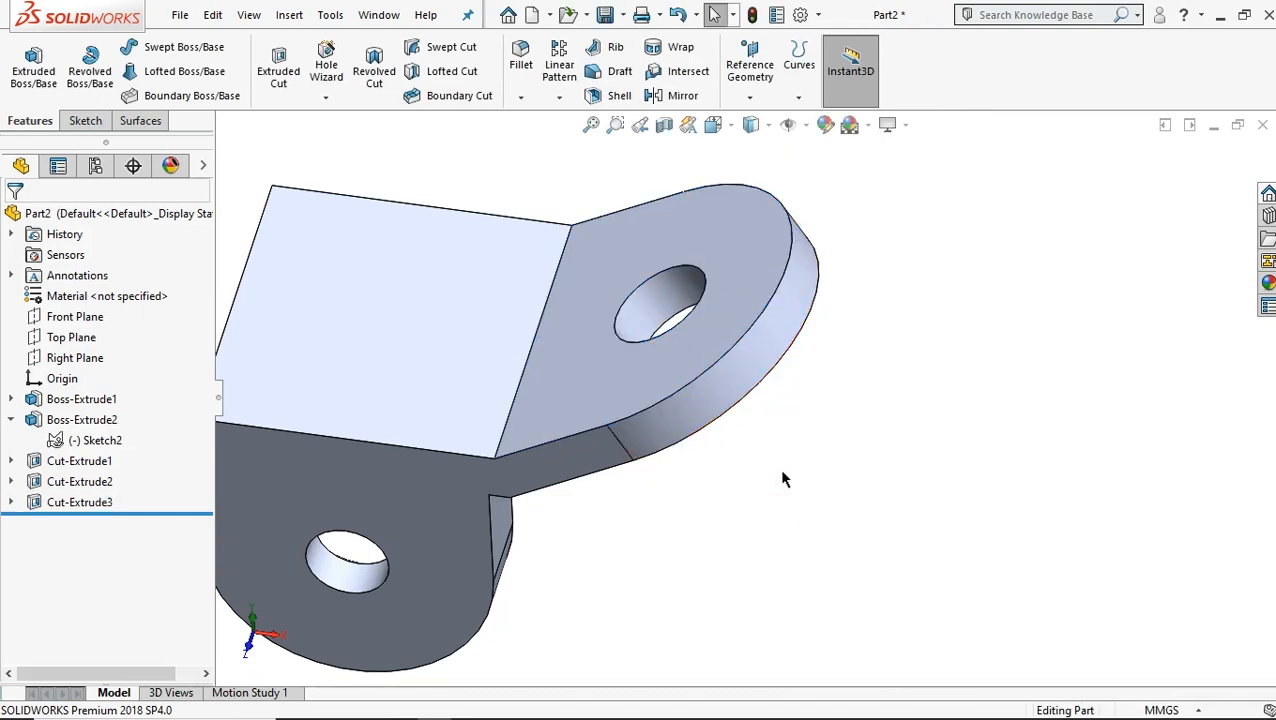
# - Sketch a circle about 24.5 mm in diameter on the flat section's top face, centered vertically in line with the origin and about 15 mm above it
pyautogui.scroll(2, 775, 470)
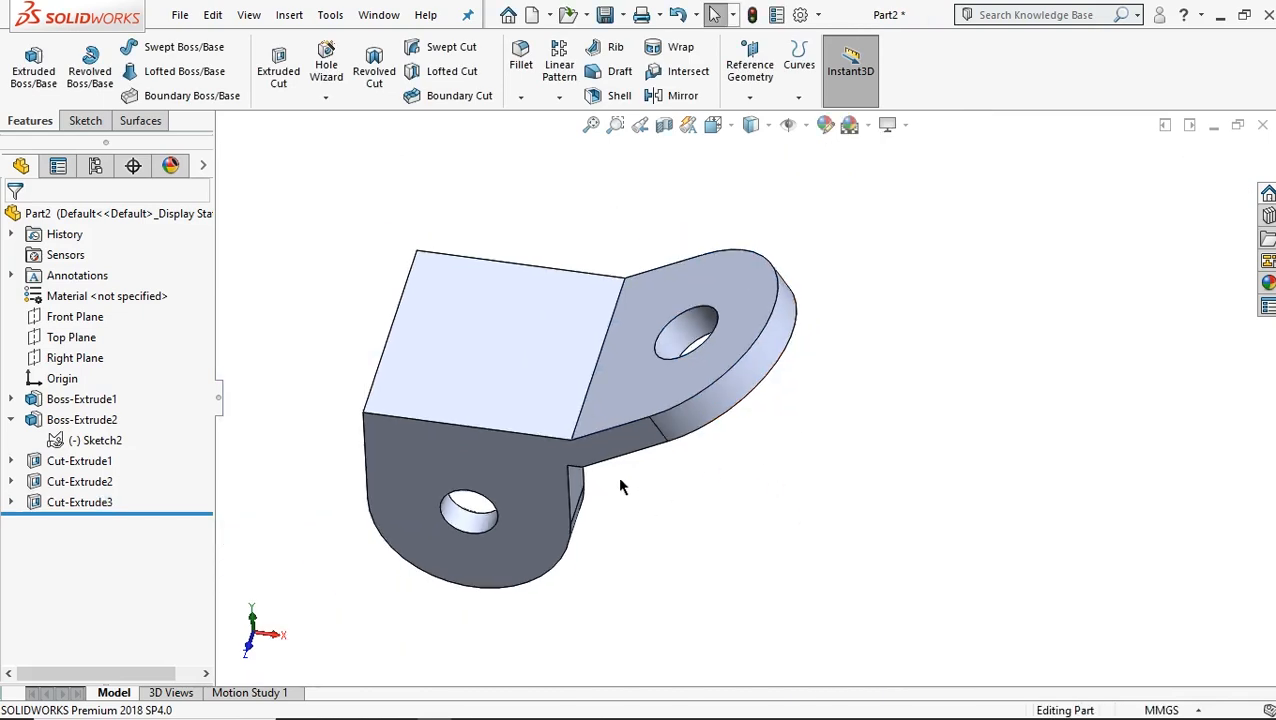
pyautogui.scroll(-1, 485, 437)
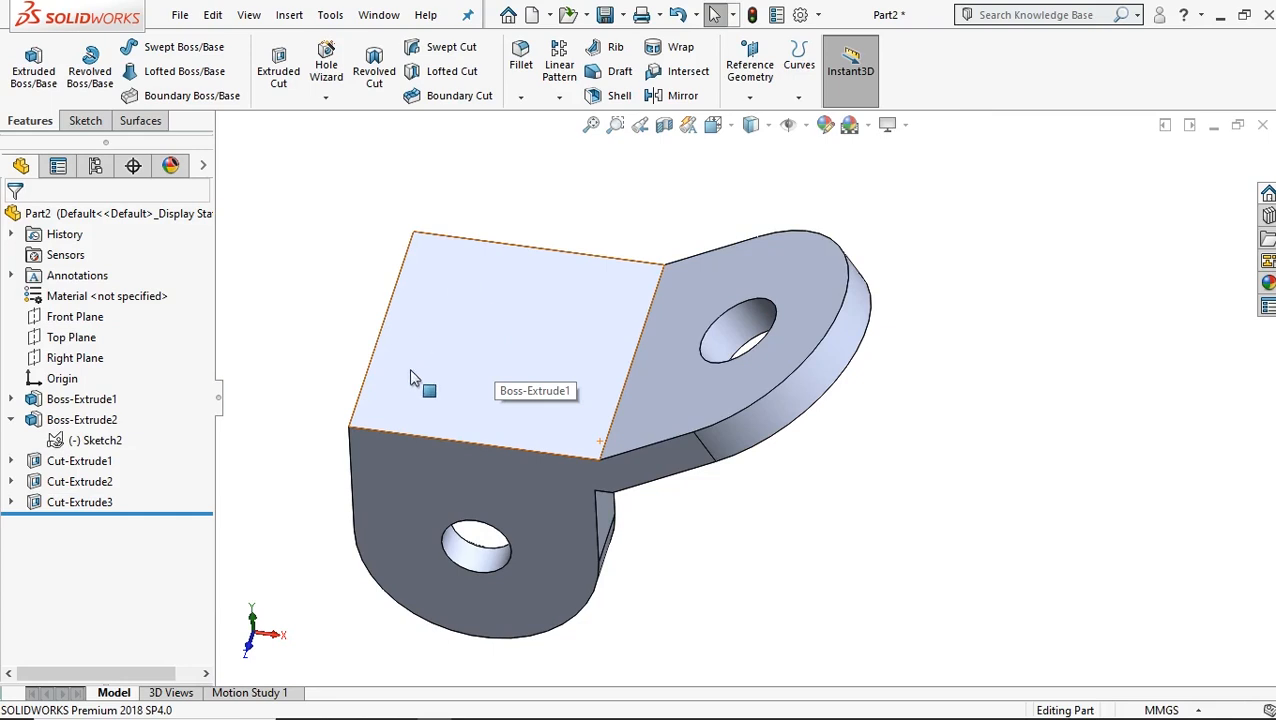
pyautogui.click(505, 331)
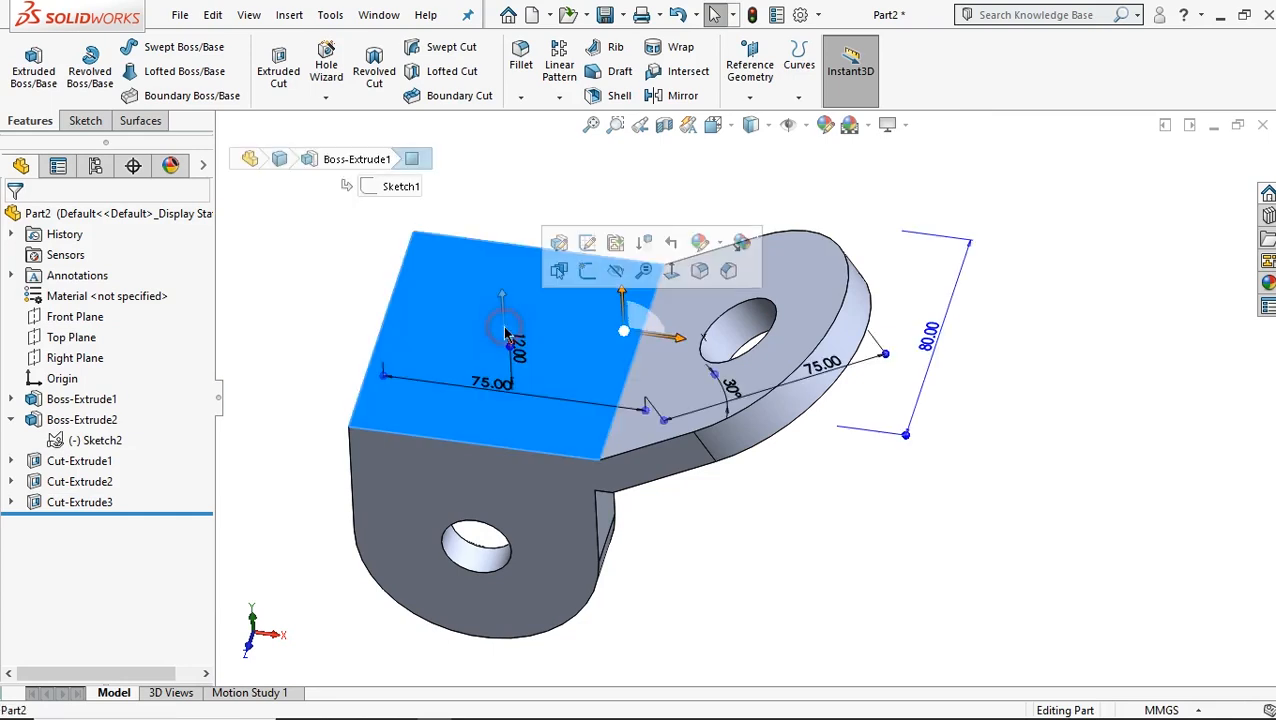
pyautogui.click(582, 272)
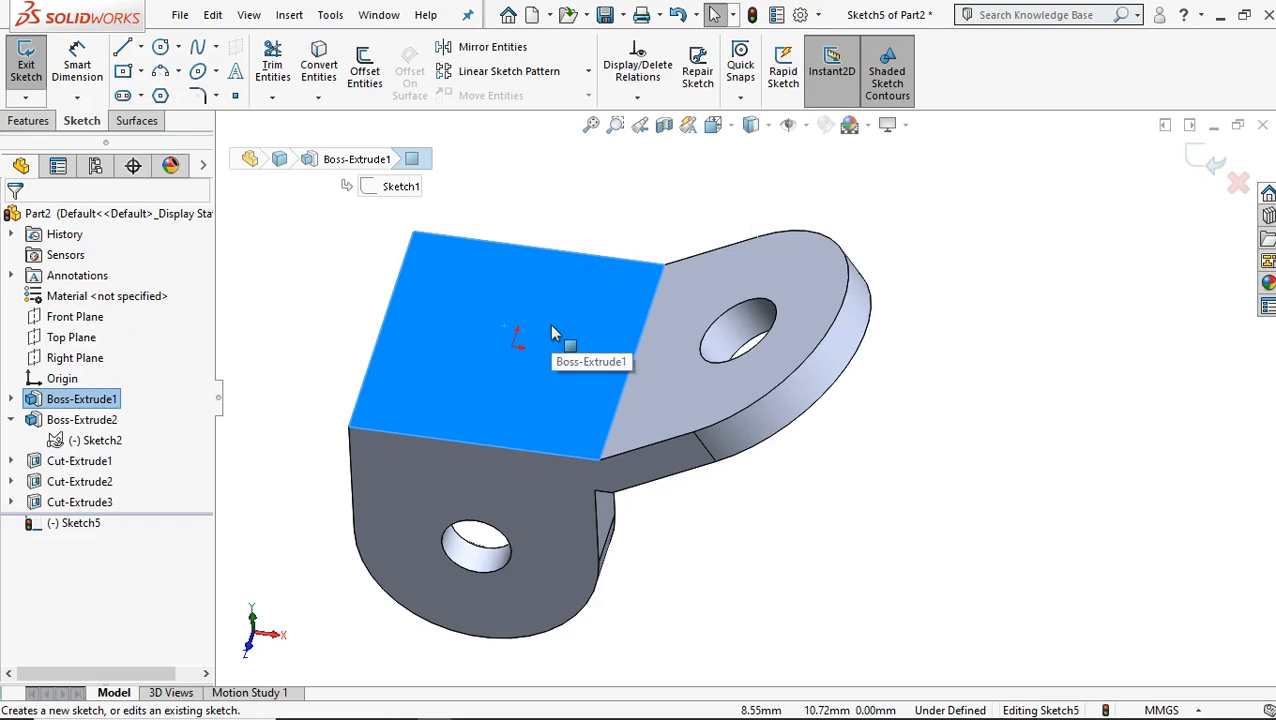
pyautogui.hotkey('ctrl', '8')
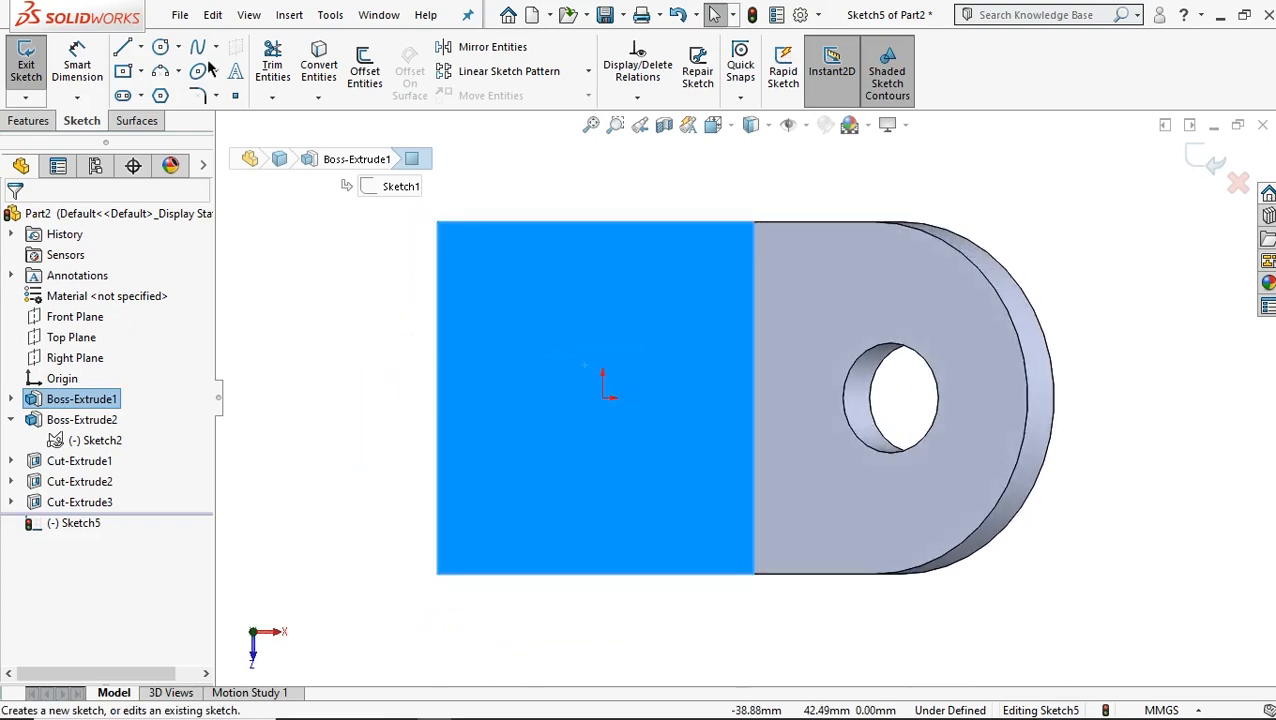
pyautogui.click(160, 47)
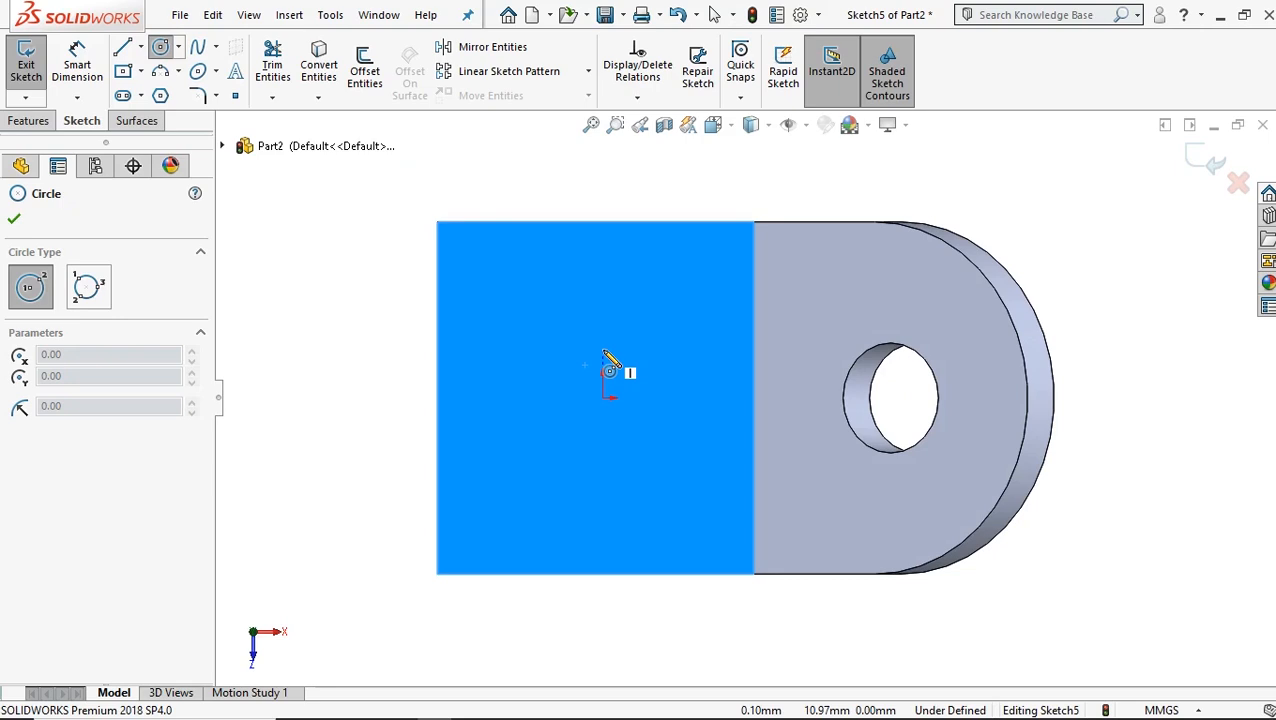
pyautogui.click(602, 332)
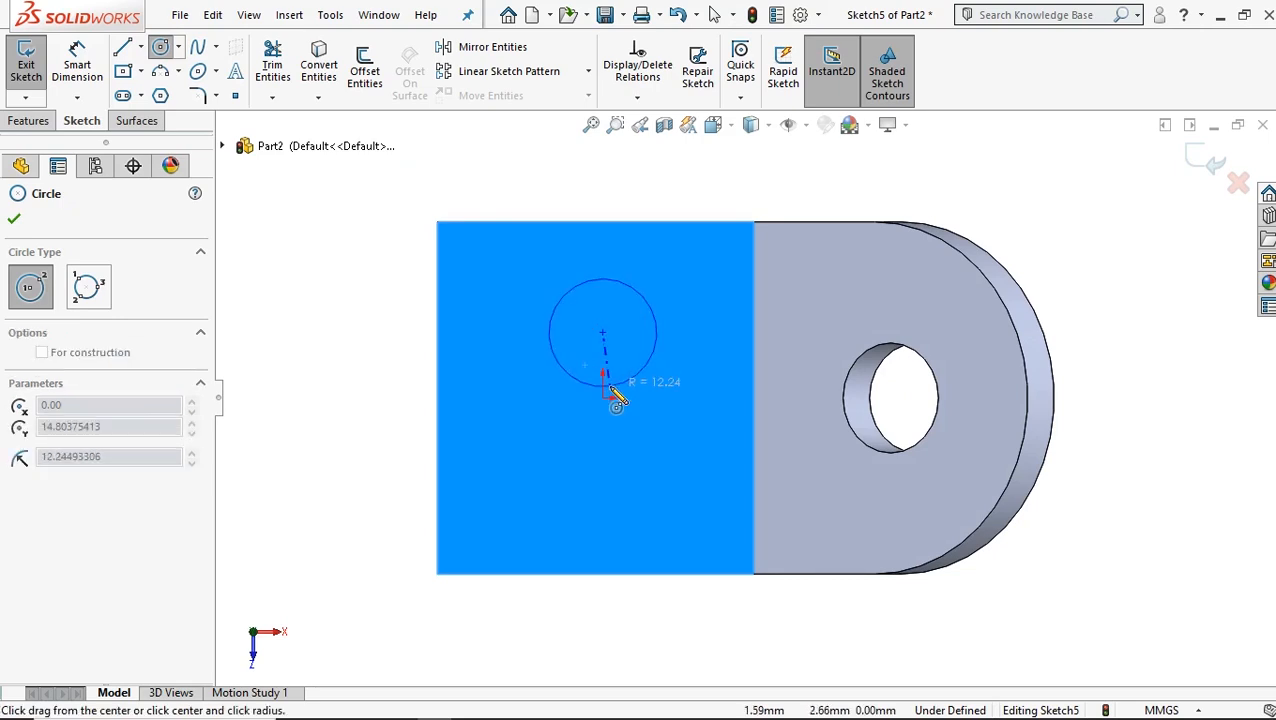
pyautogui.click(610, 390)
# - Dimension the circle on the flat section's top face to a diameter of 25 mm
pyautogui.click(78, 68)
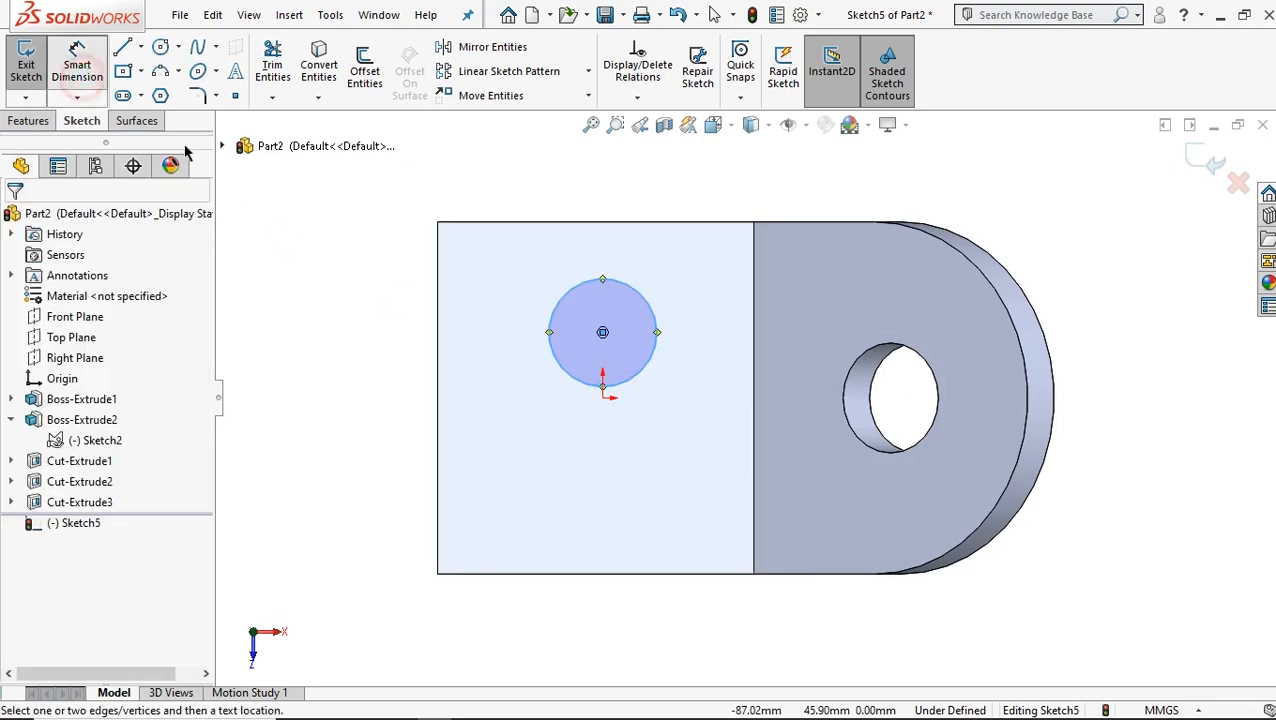
pyautogui.click(579, 285)
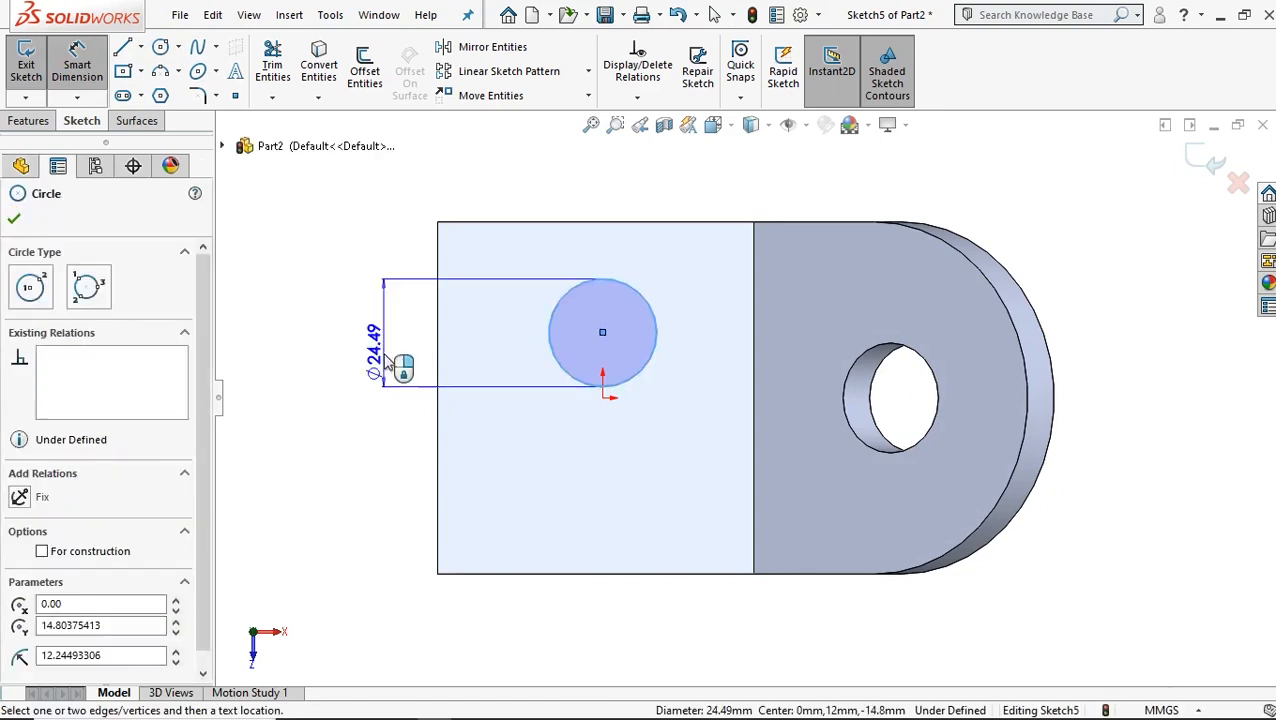
pyautogui.click(388, 343)
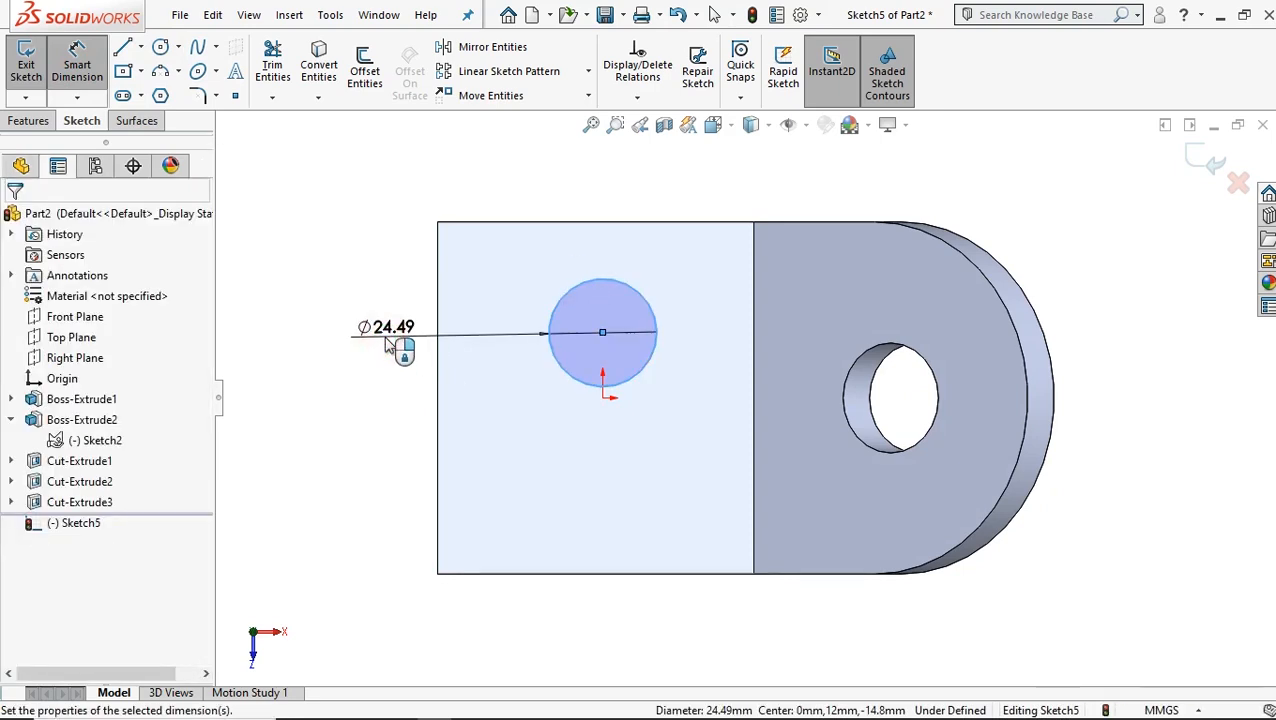
pyautogui.write('25')
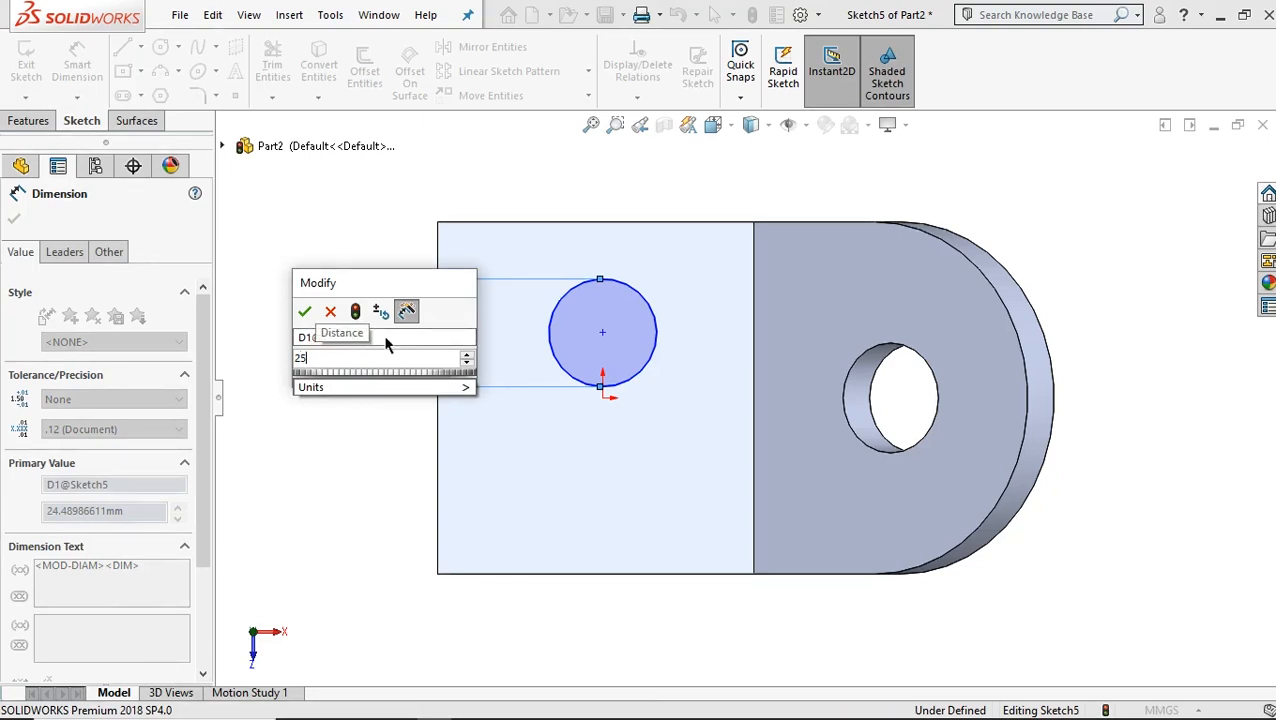
pyautogui.click(304, 312)
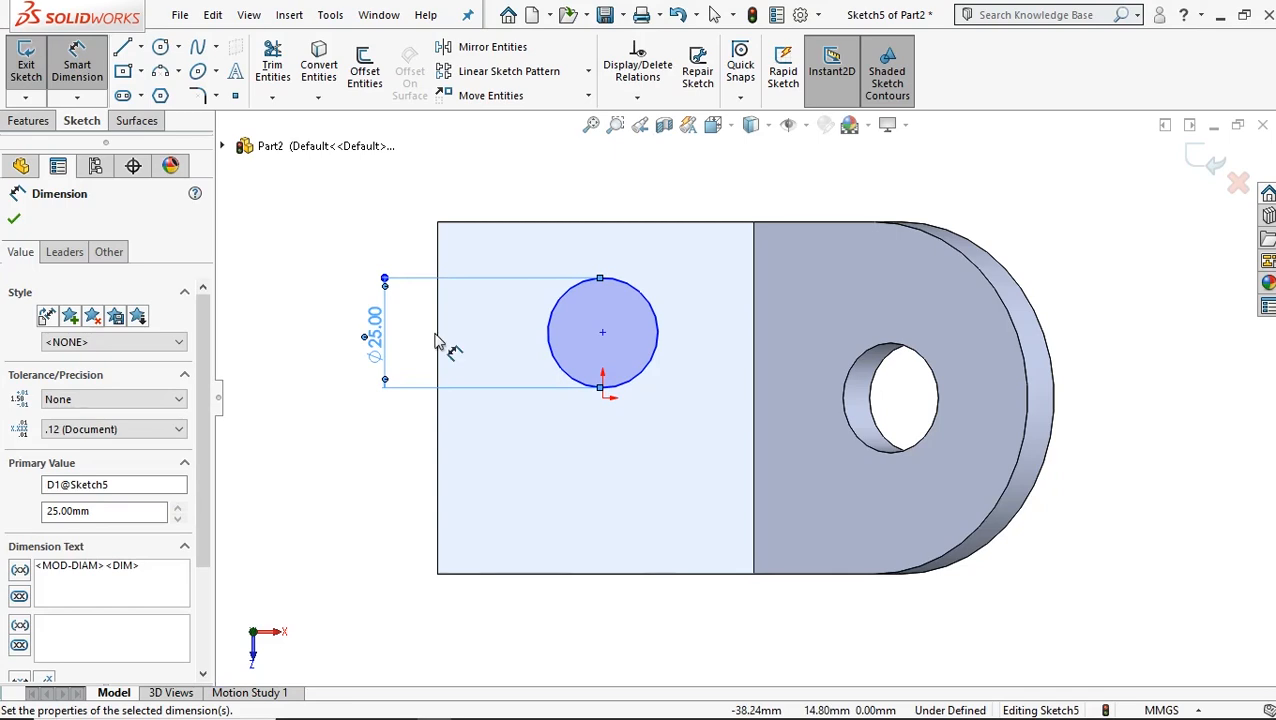
pyautogui.press('Escape')
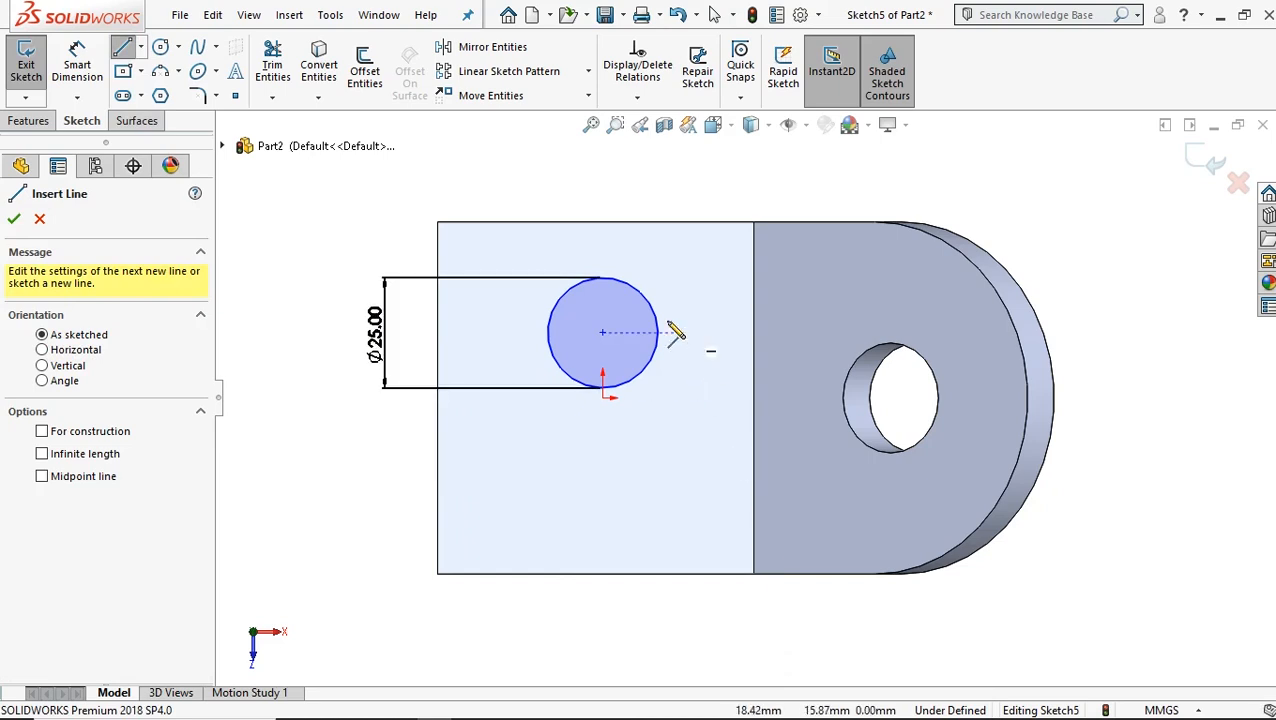
# - Draw two diagonal construction lines joining the opposite corners of the flat section's top face
pyautogui.click(92, 430)
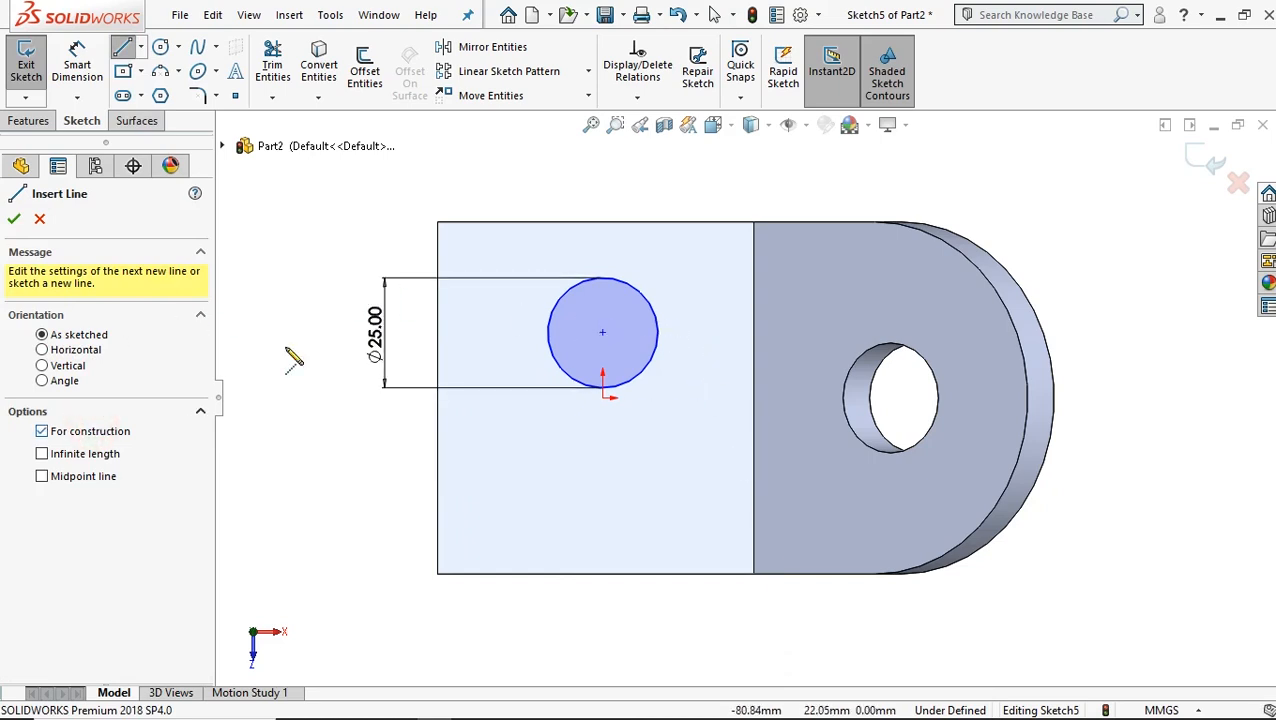
pyautogui.click(437, 221)
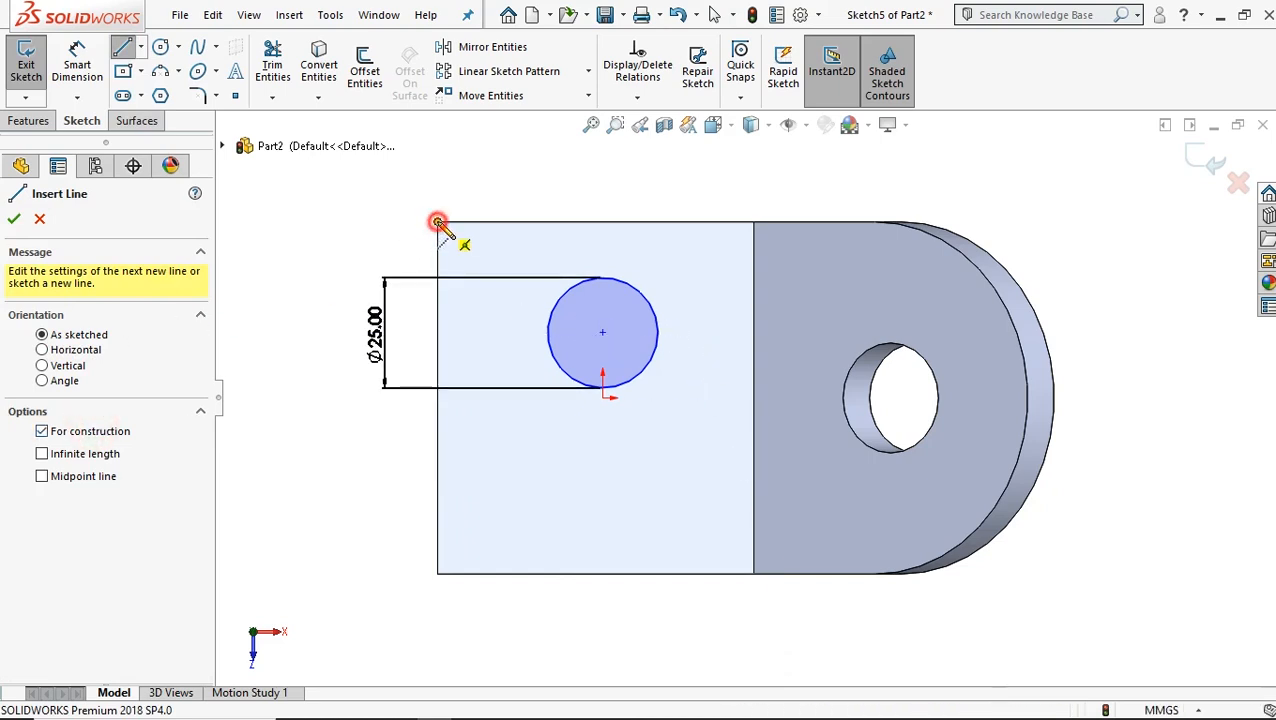
pyautogui.click(754, 573)
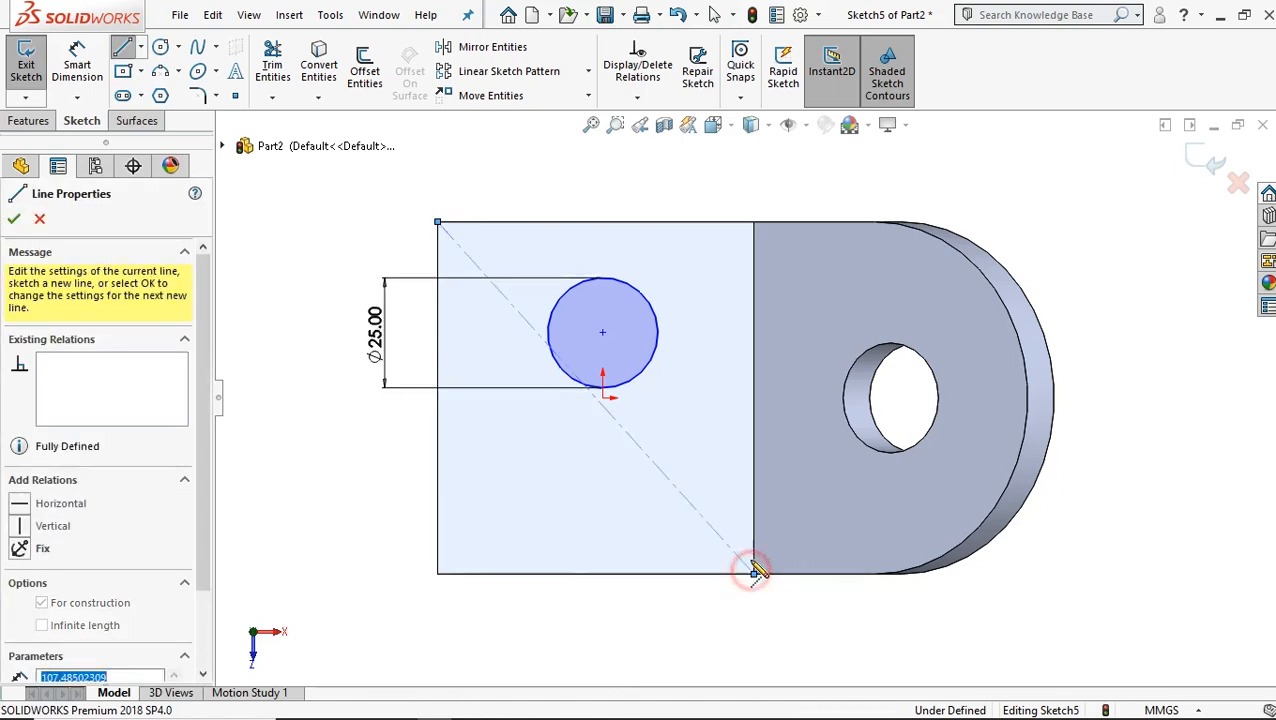
pyautogui.click(754, 221)
pyautogui.click(437, 573)
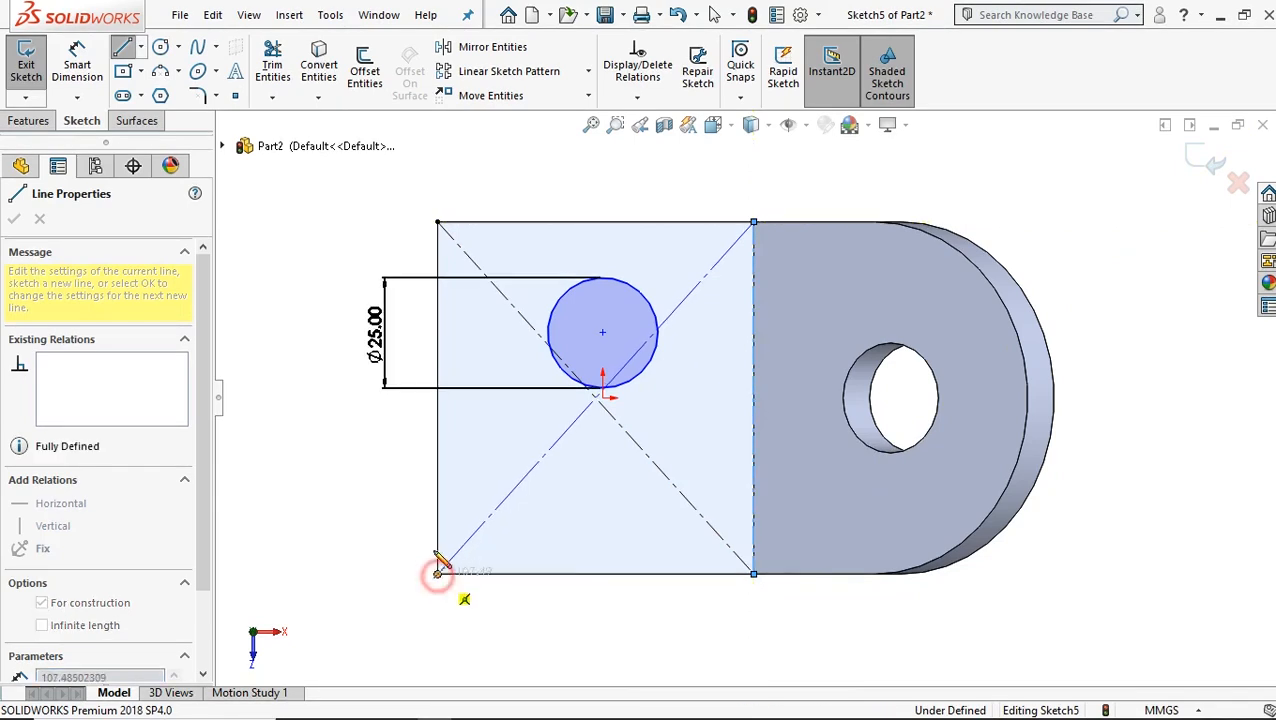
pyautogui.rightClick(364, 423)
pyautogui.click(402, 435)
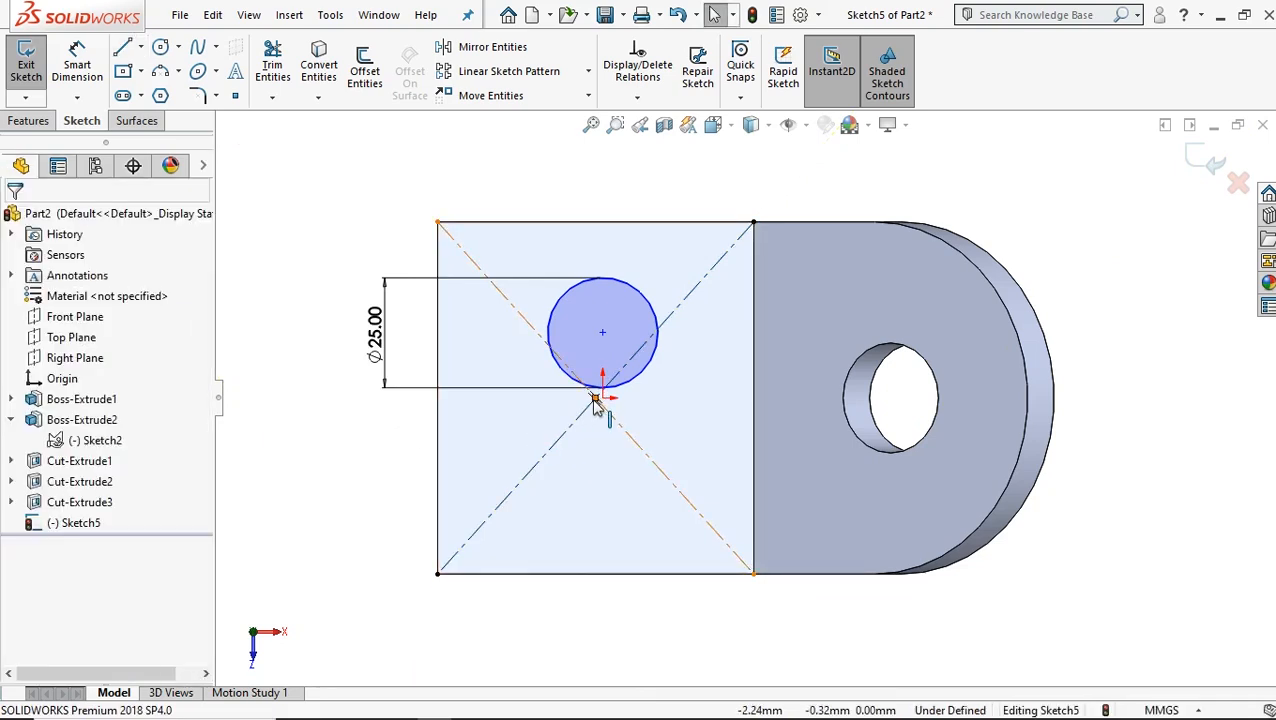
# - Align the circle's center vertically with the diagonals' crossing point and set its distance from the face's lug-side edge to 45 mm
pyautogui.keyDown('ctrl'); pyautogui.click(603, 333); pyautogui.keyUp('ctrl')
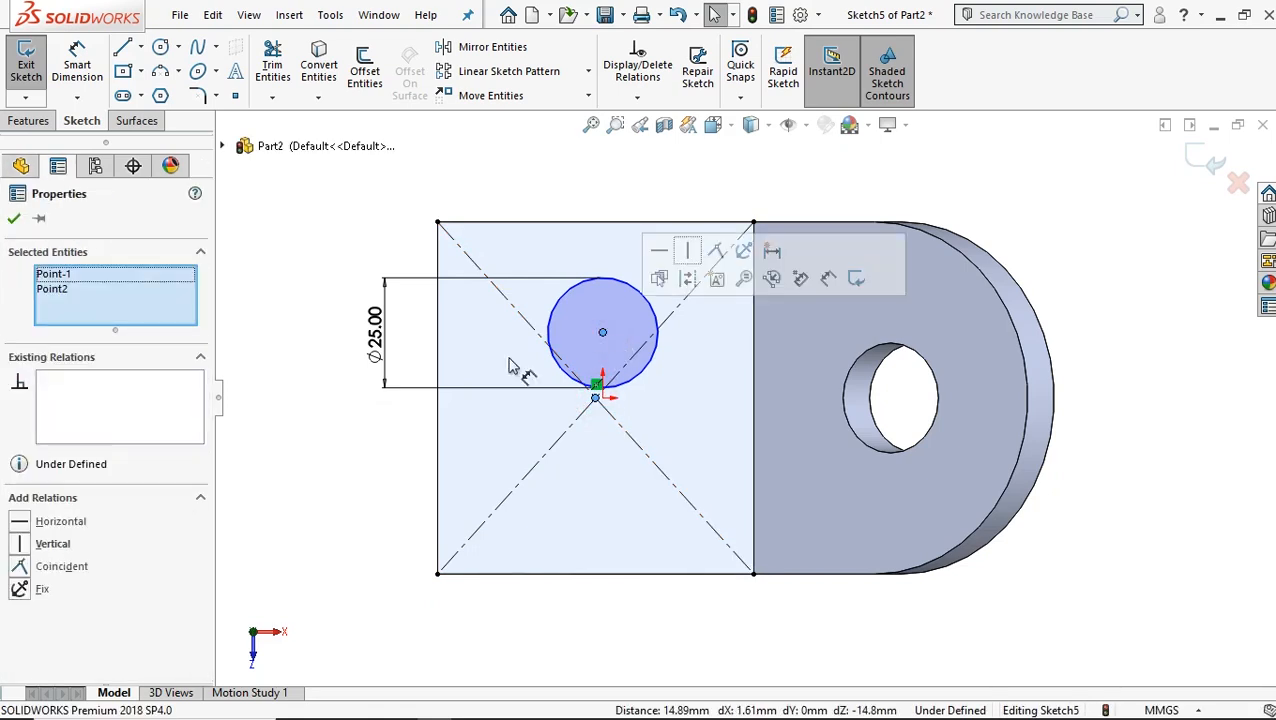
pyautogui.click(20, 544)
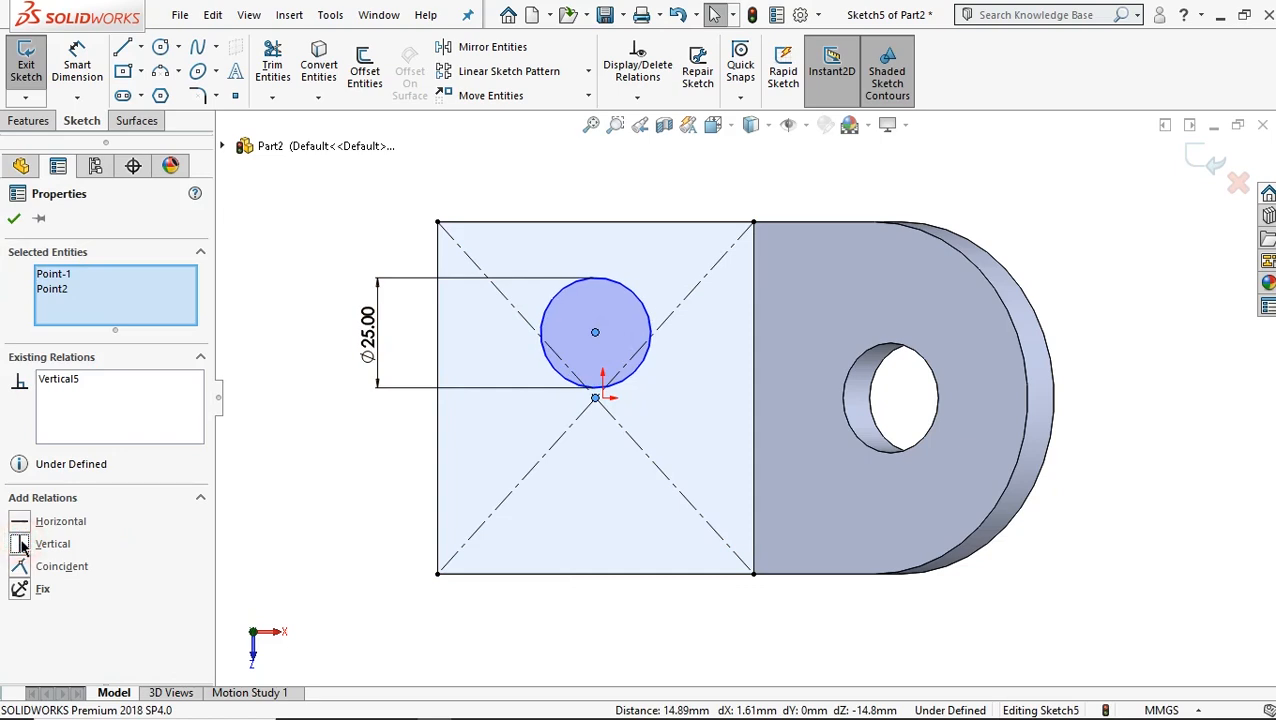
pyautogui.click(72, 64)
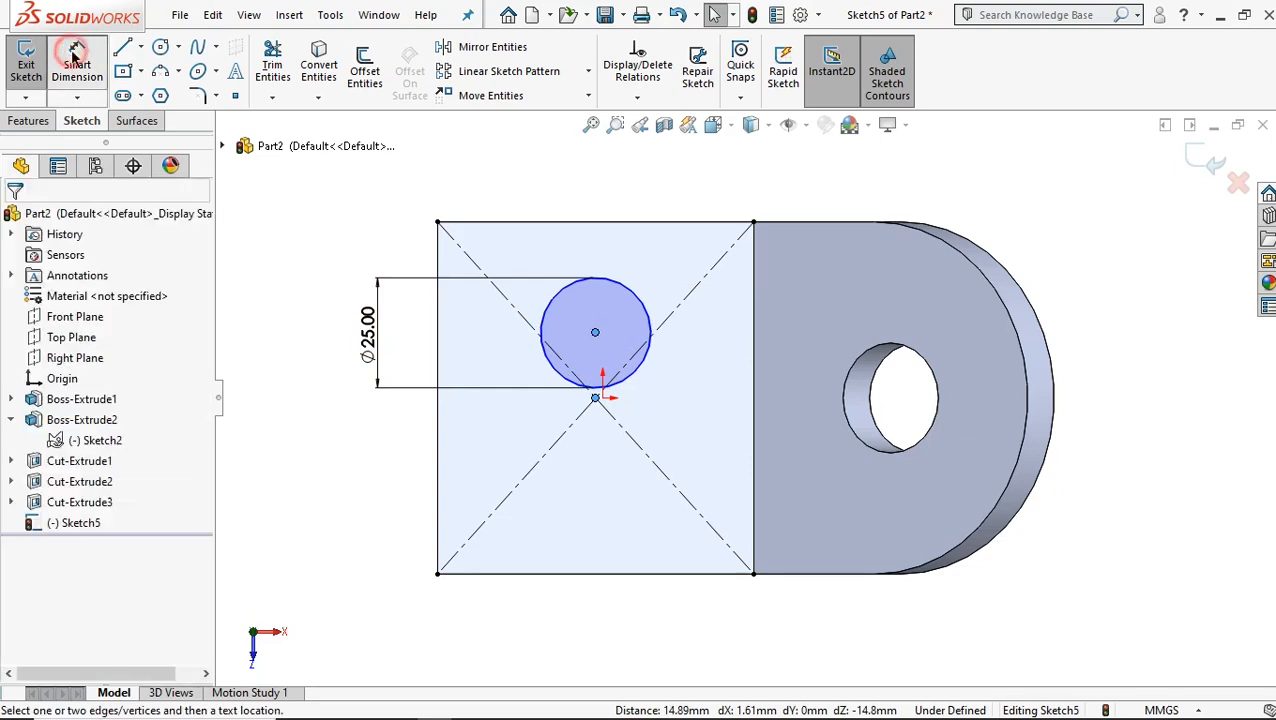
pyautogui.click(548, 315)
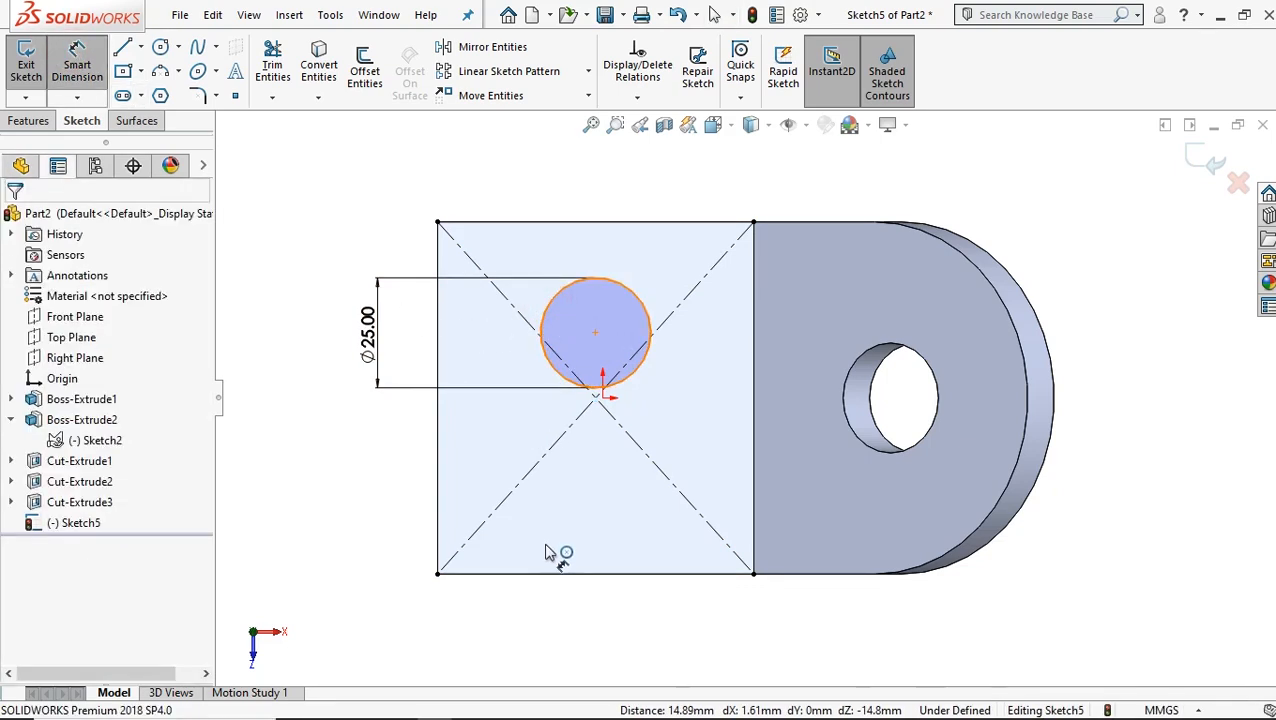
pyautogui.click(553, 578)
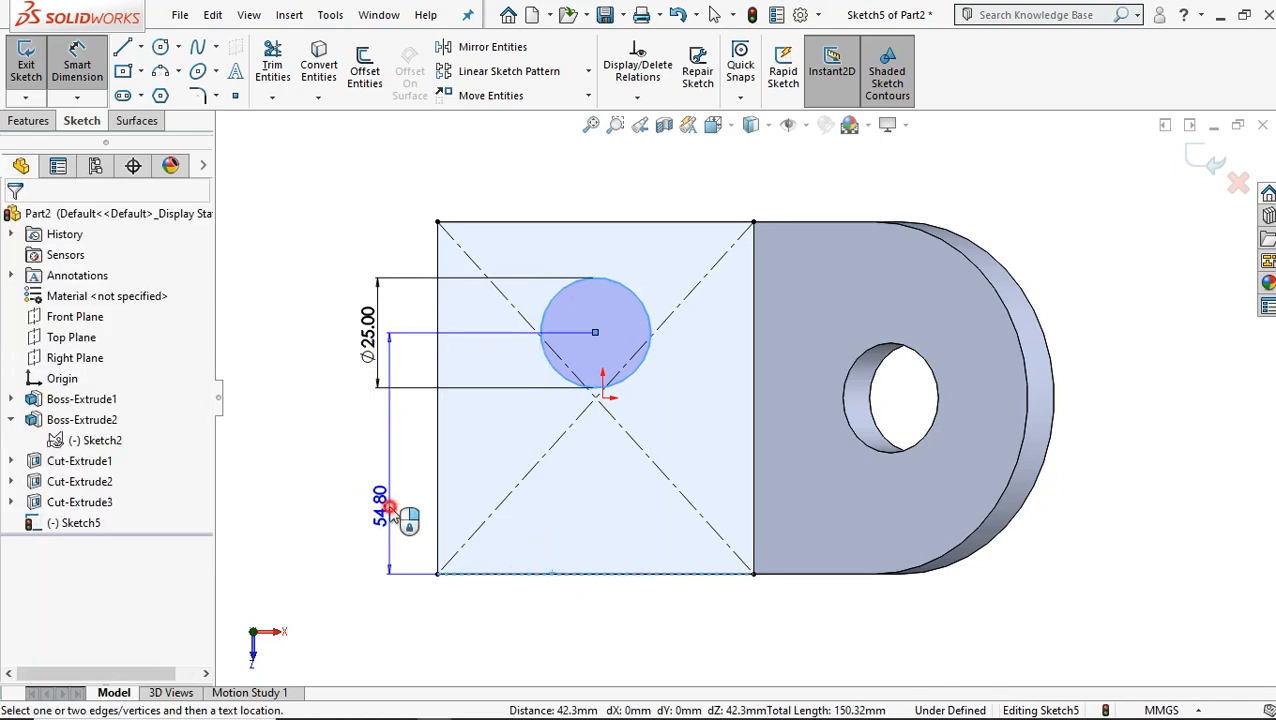
pyautogui.click(395, 512)
pyautogui.doubleClick(395, 512)
pyautogui.write('45')
pyautogui.press('Return')
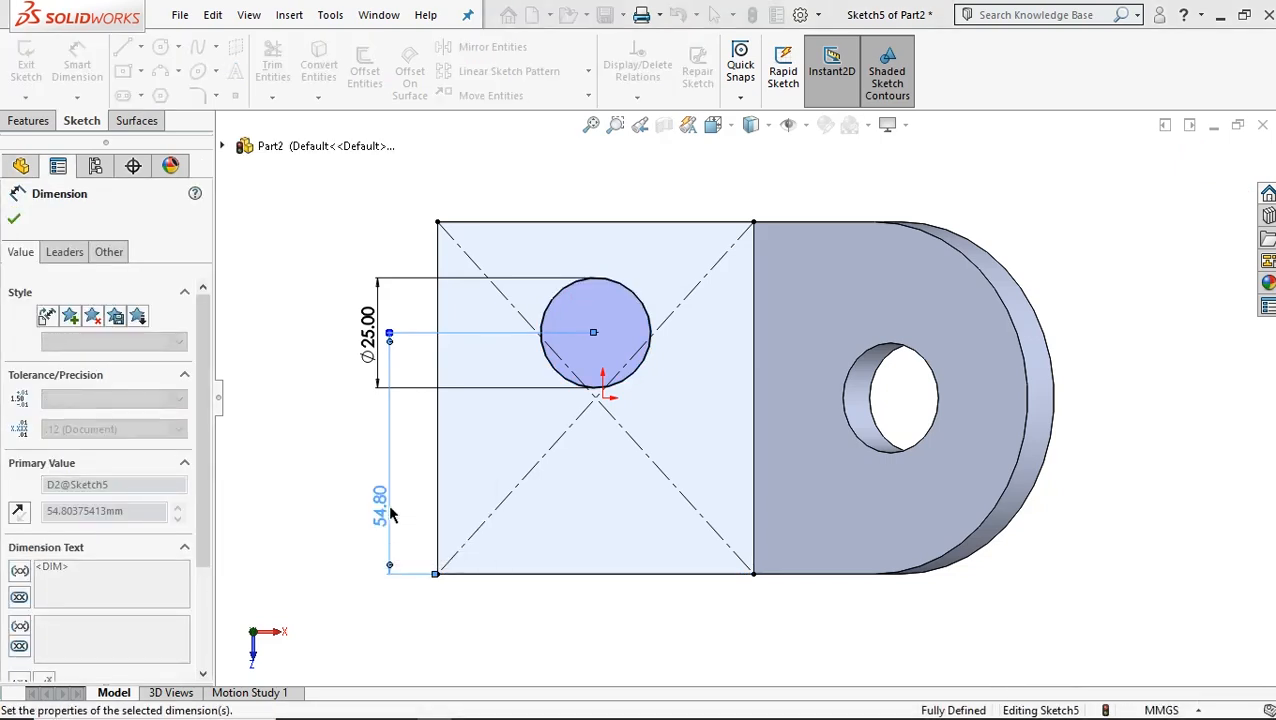
pyautogui.click(16, 220)
# - Cut the 25 mm circle through the flat section with an extruded cut set to Through All
pyautogui.click(28, 122)
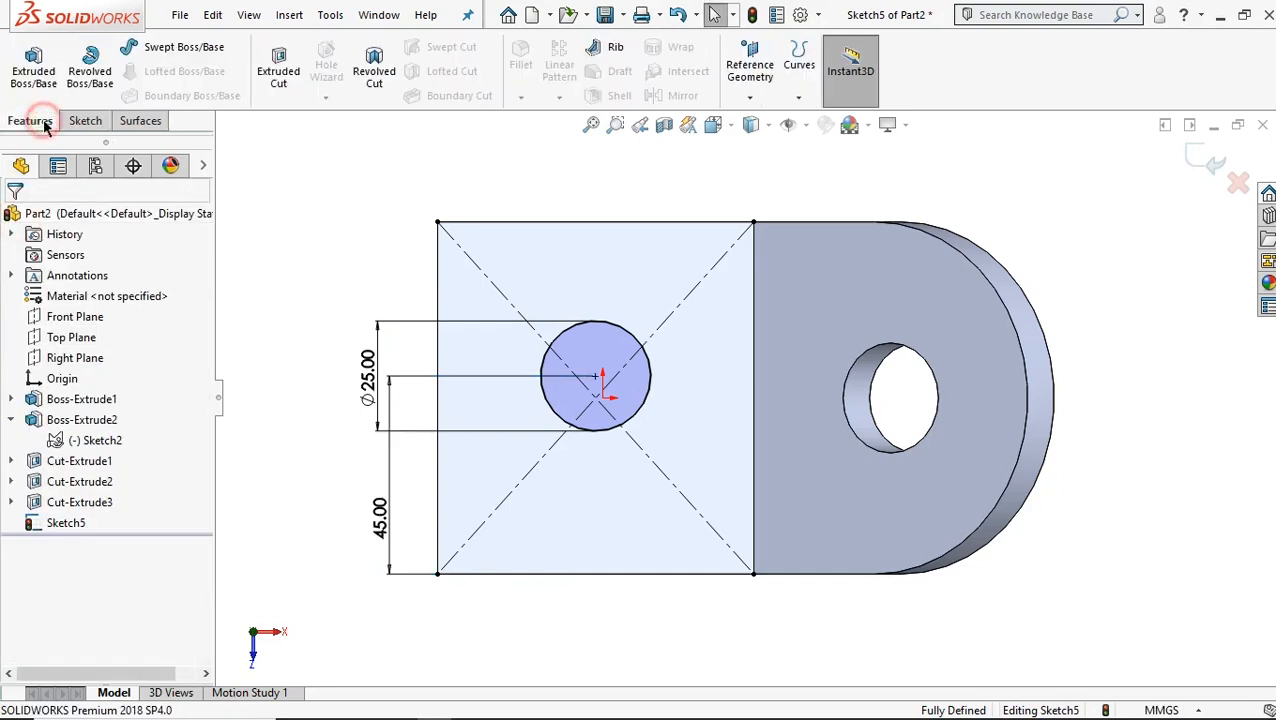
pyautogui.click(291, 88)
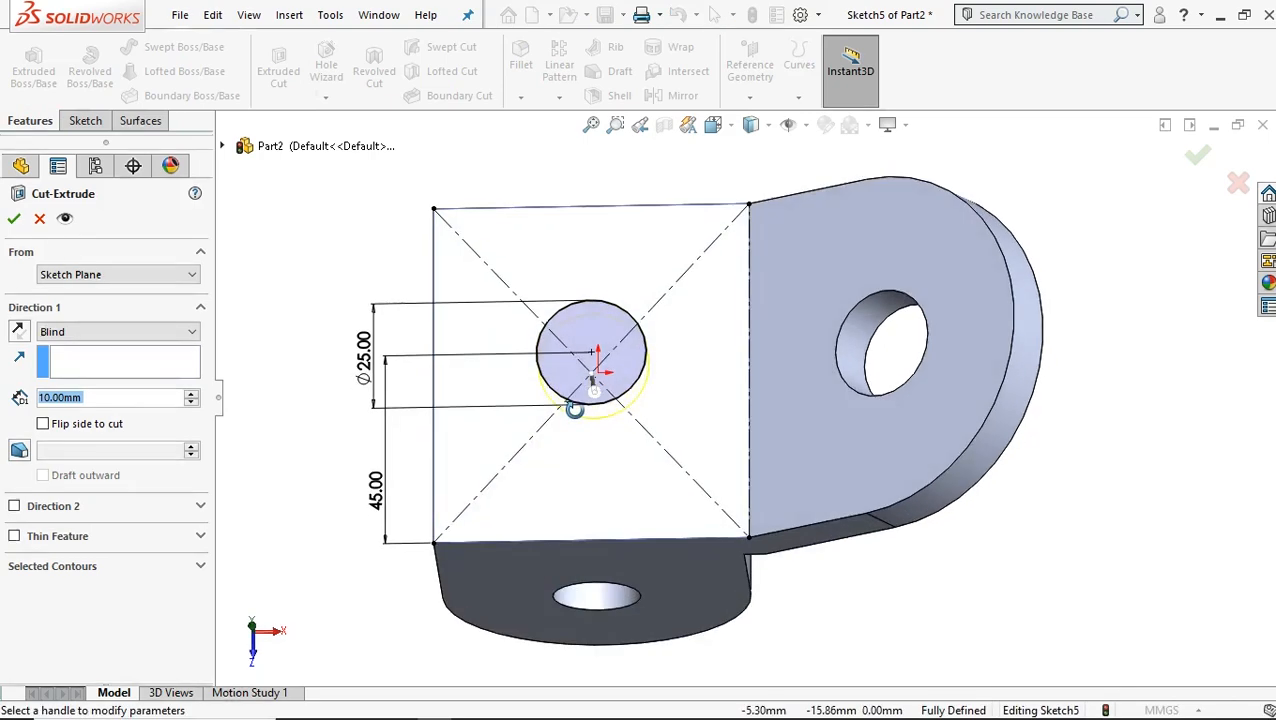
pyautogui.moveTo(567, 347); pyautogui.dragTo(464, 308, button='middle')
pyautogui.click(133, 333)
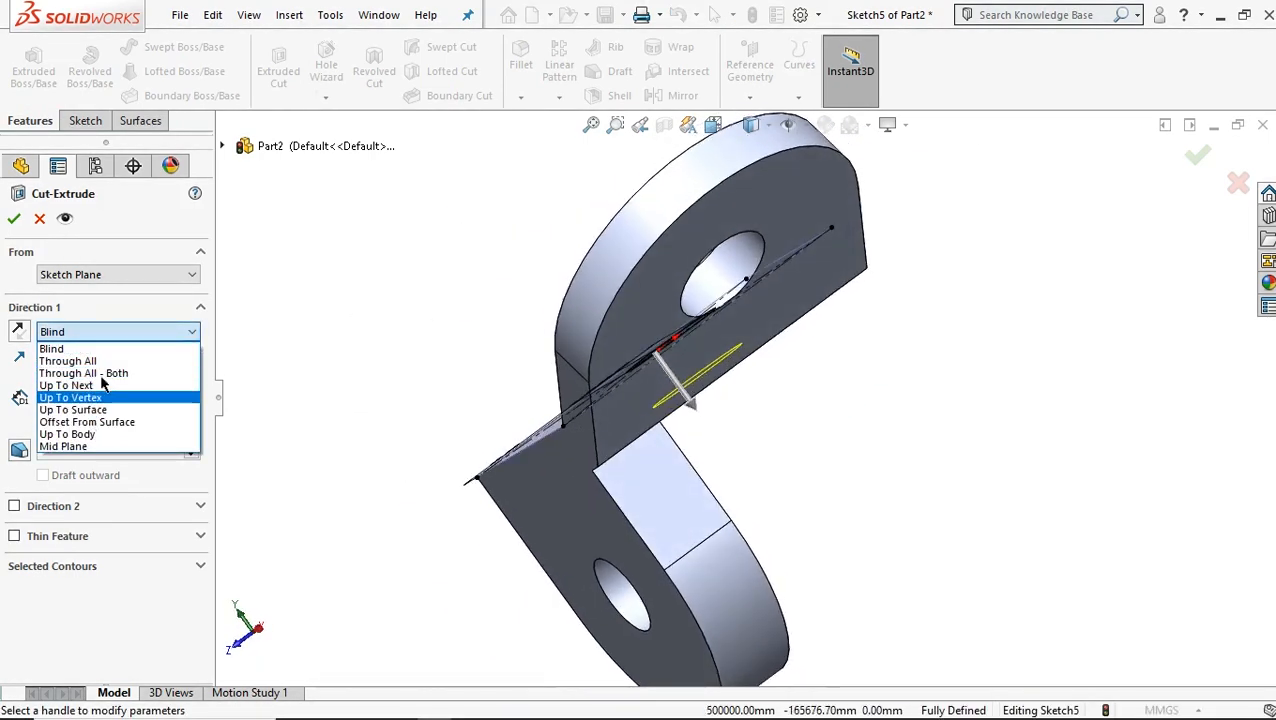
pyautogui.click(70, 361)
pyautogui.click(14, 218)
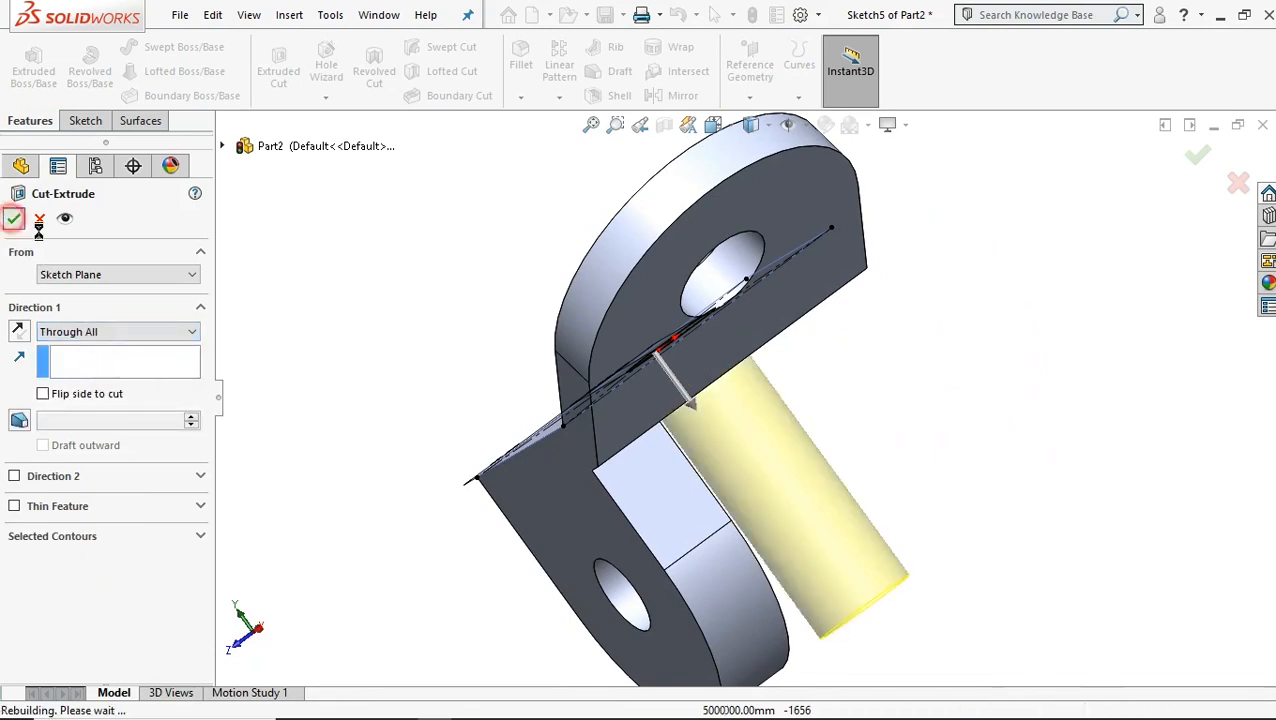
pyautogui.click(863, 437)
# - Apply a dark orange color from the standard palette to the whole part
pyautogui.hotkey('ctrl', '7')
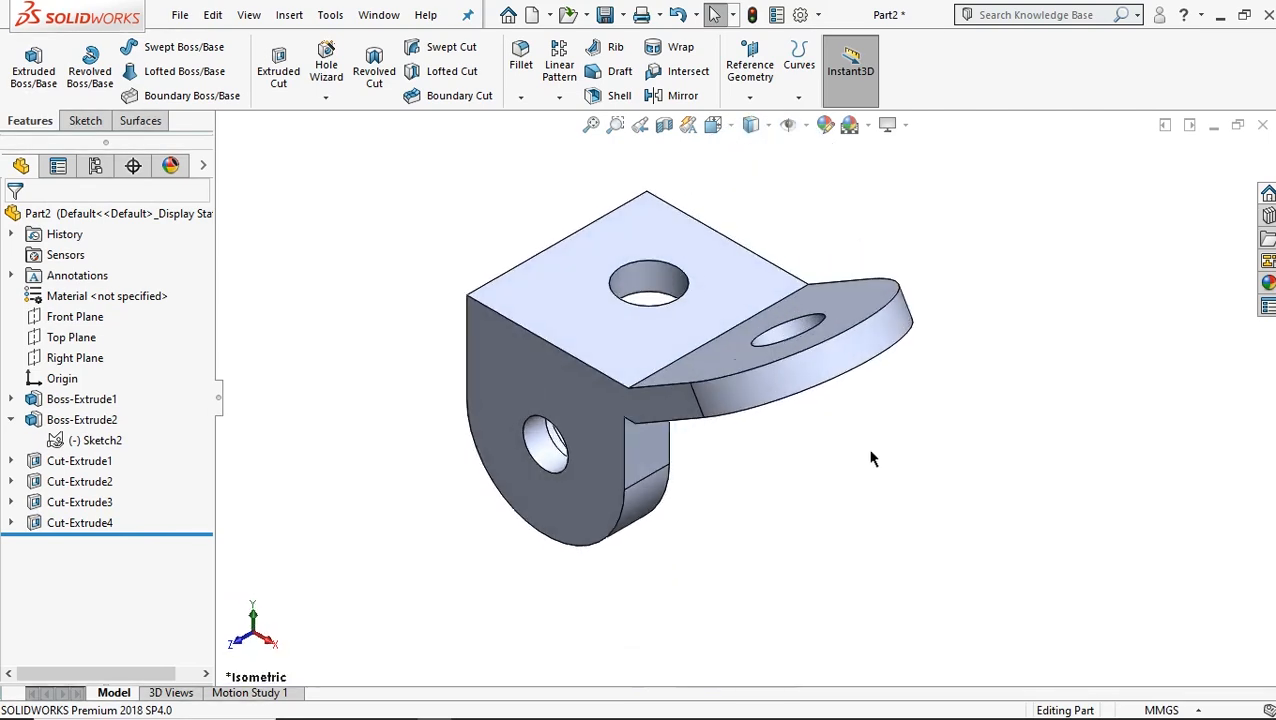
pyautogui.scroll(-2, 902, 352)
pyautogui.moveTo(880, 455); pyautogui.dragTo(345, 300, button='middle')
pyautogui.click(337, 304)
pyautogui.hotkey('ctrl', '7')
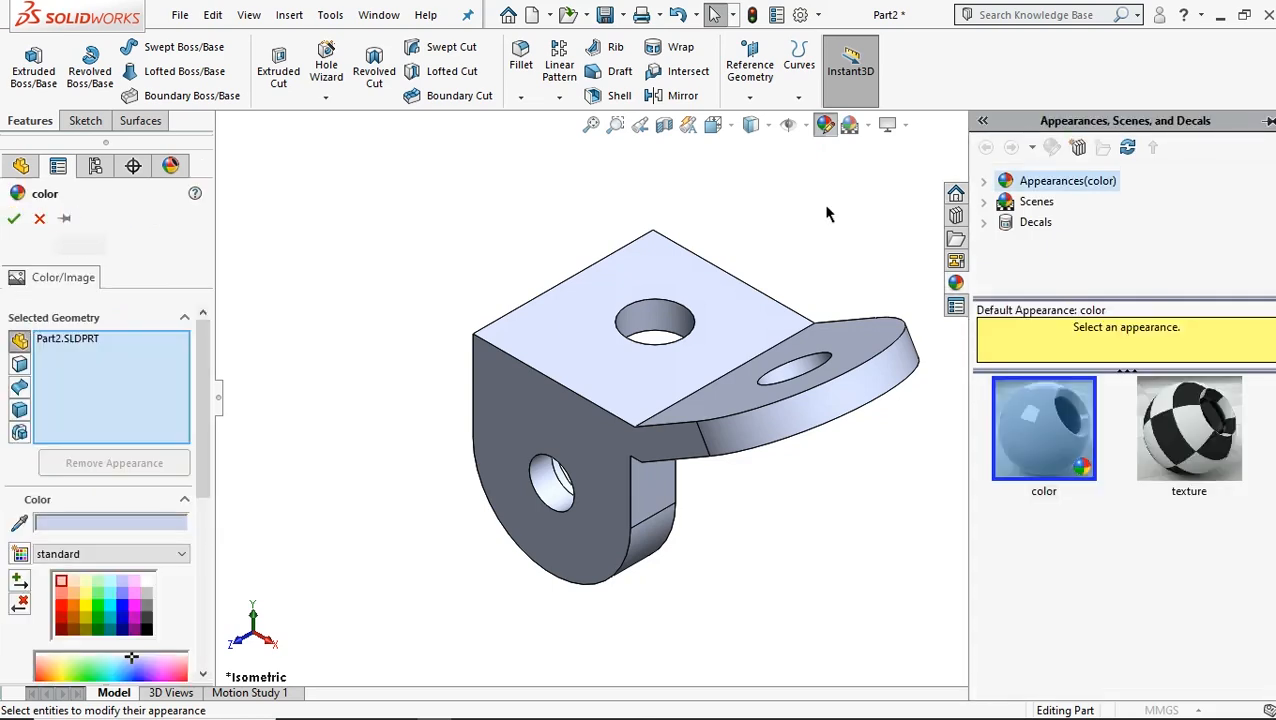
pyautogui.click(78, 595)
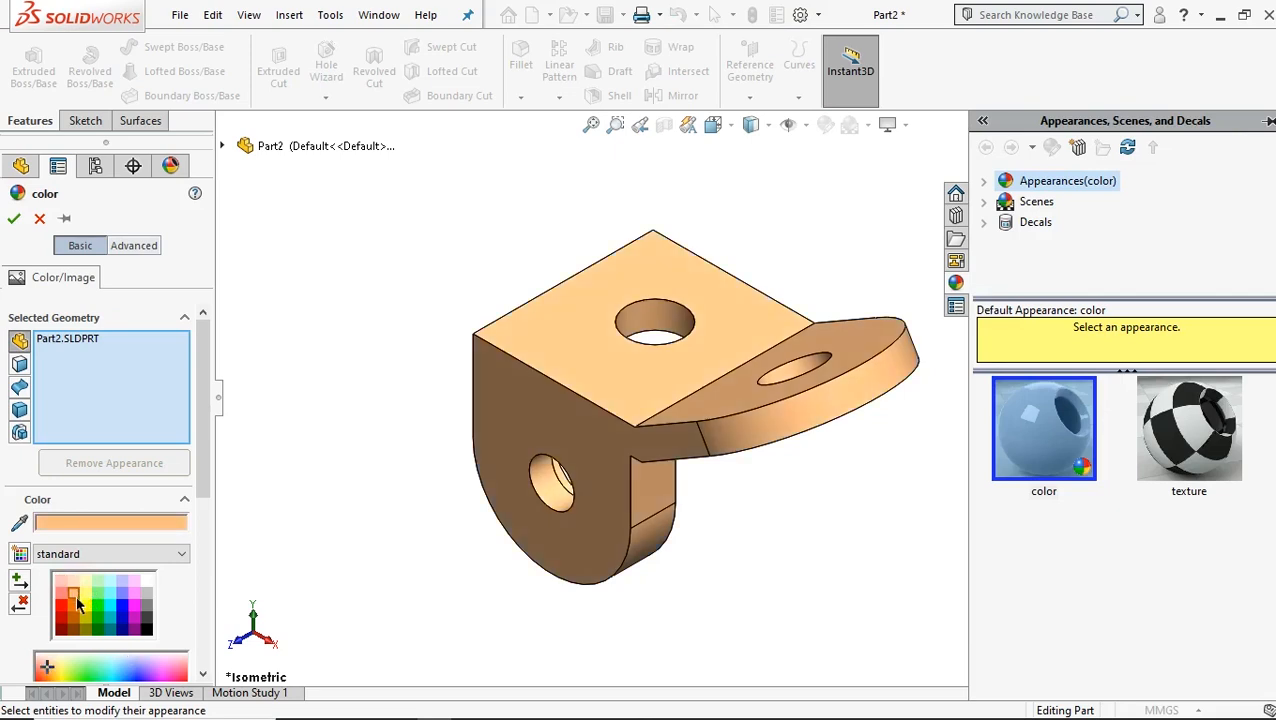
pyautogui.click(76, 606)
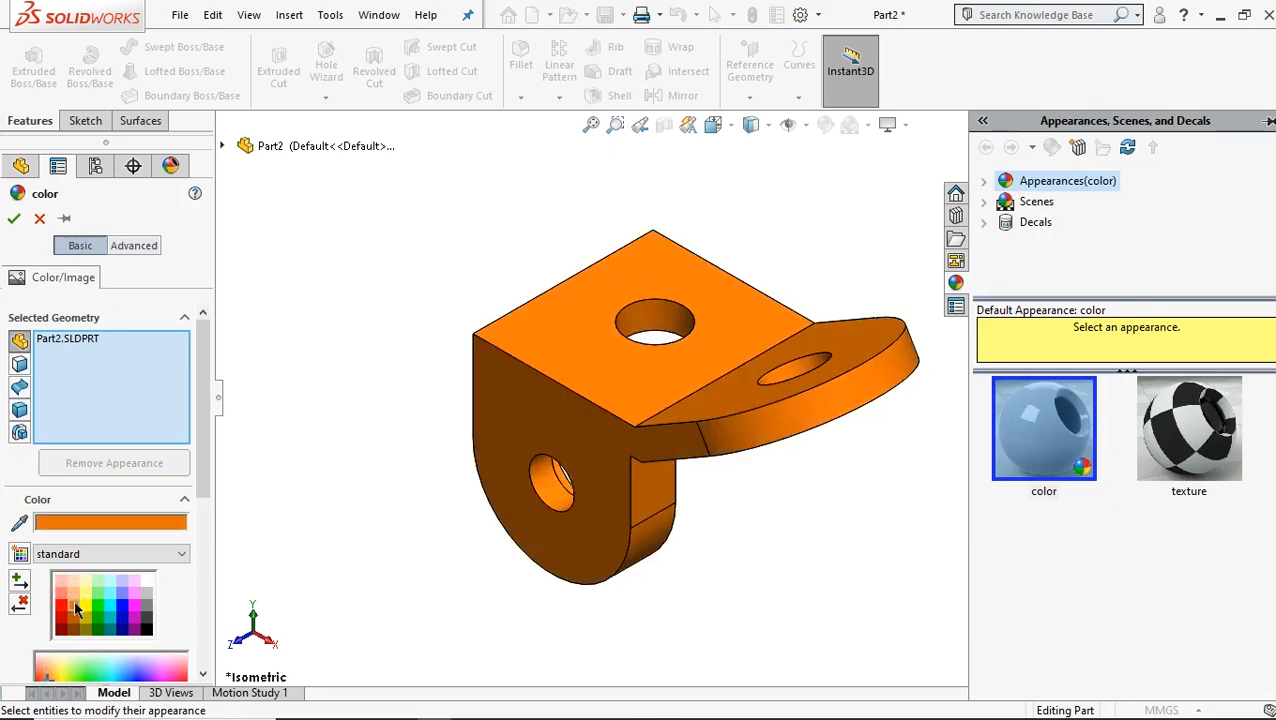
pyautogui.click(75, 619)
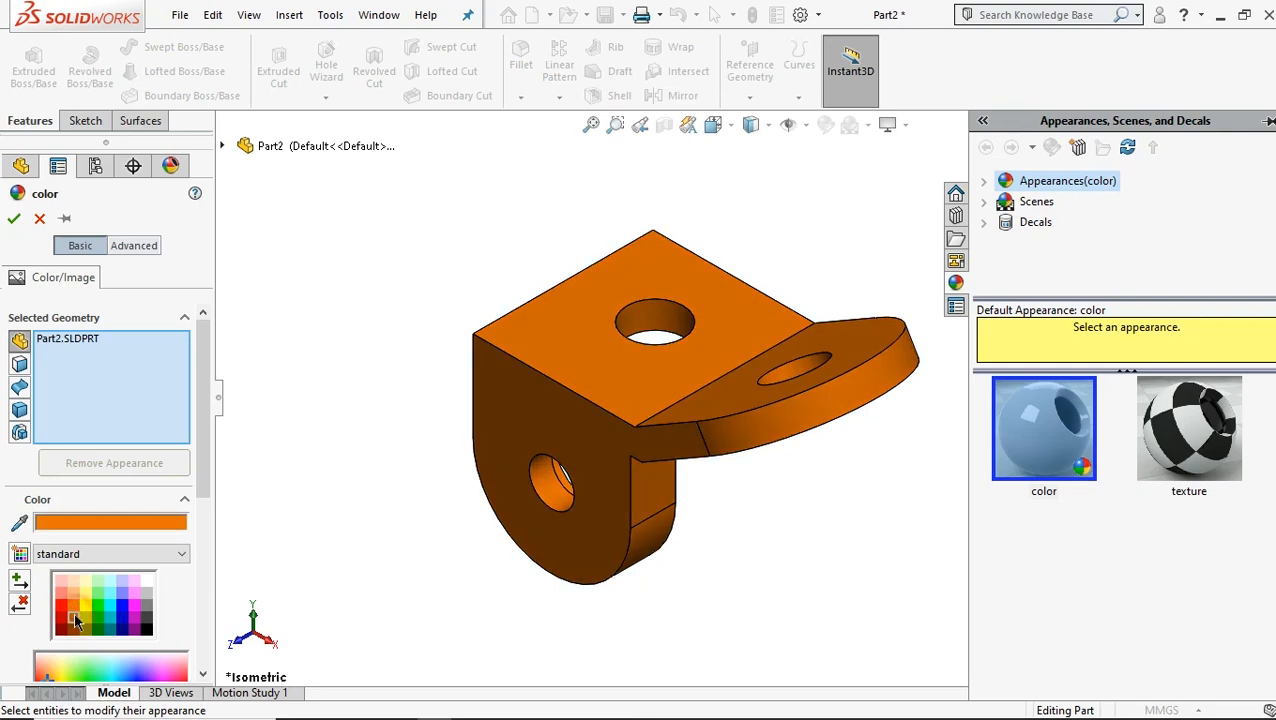
pyautogui.click(15, 219)
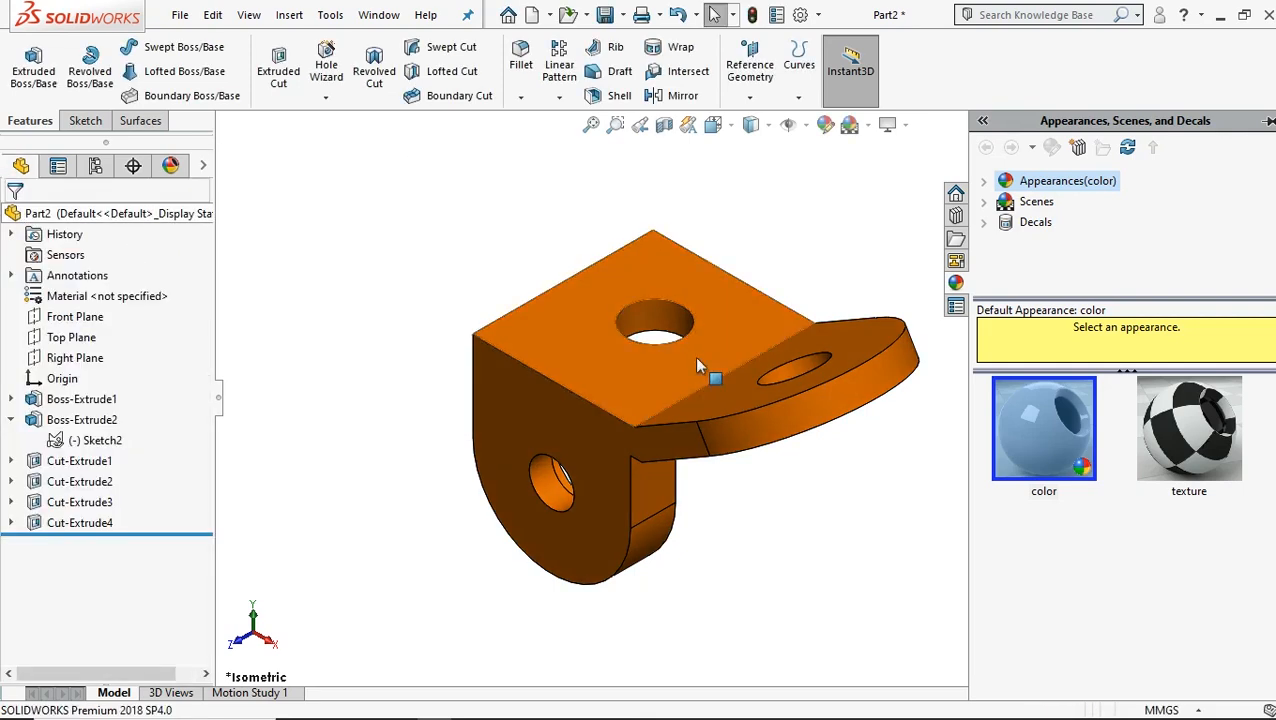
# - Apply the default light blue-gray color to the three through-hole walls, the rounded edge faces of the lug and angled end, and the bent side face
pyautogui.scroll(-2, 835, 490)
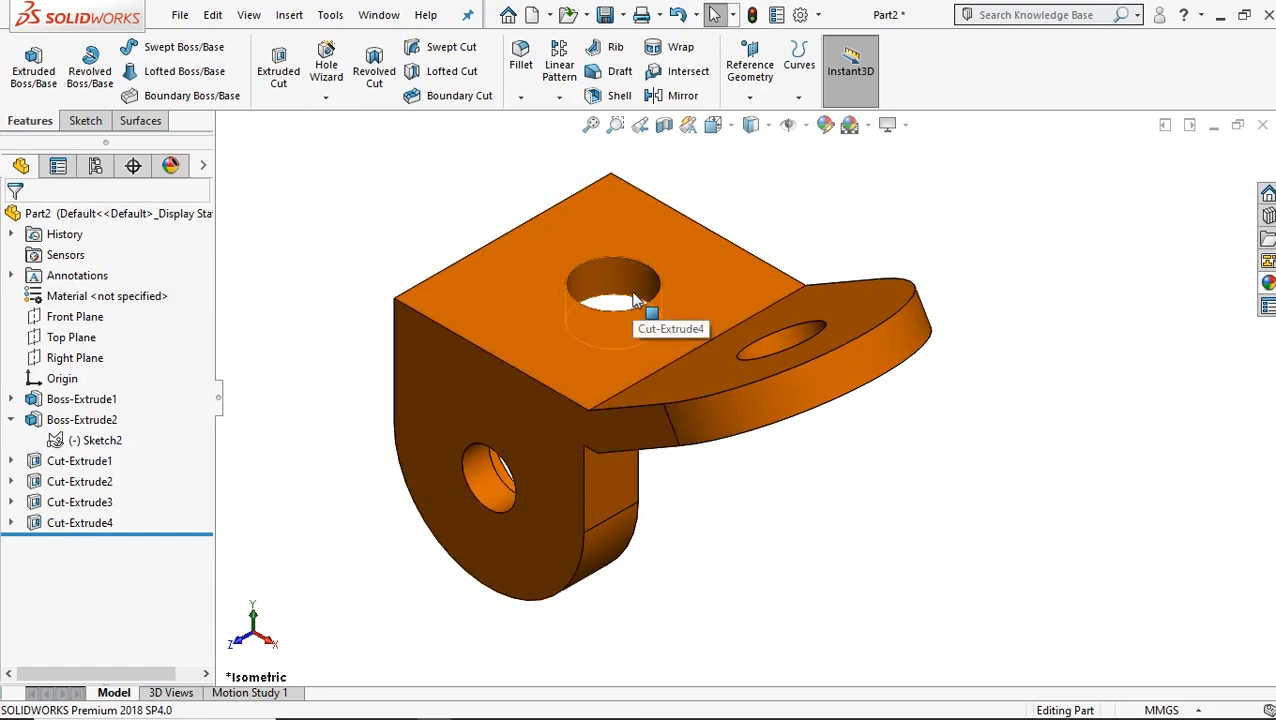
pyautogui.scroll(-1, 625, 264)
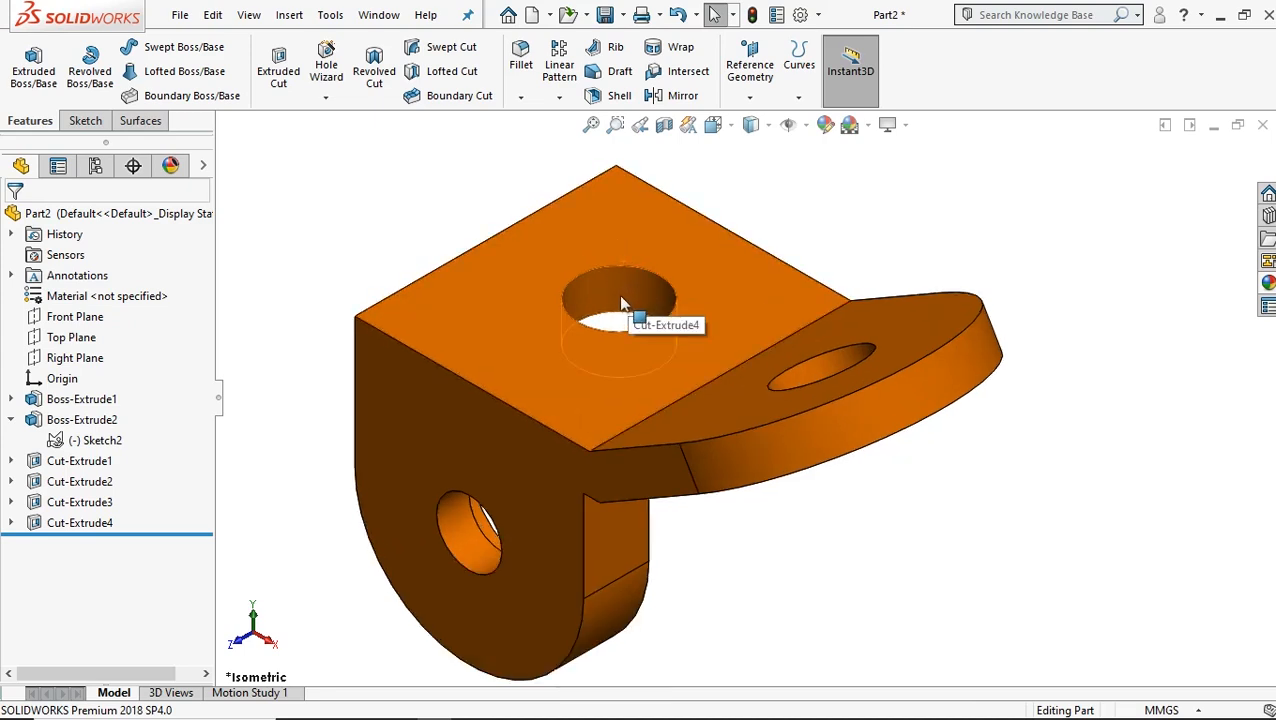
pyautogui.click(625, 296)
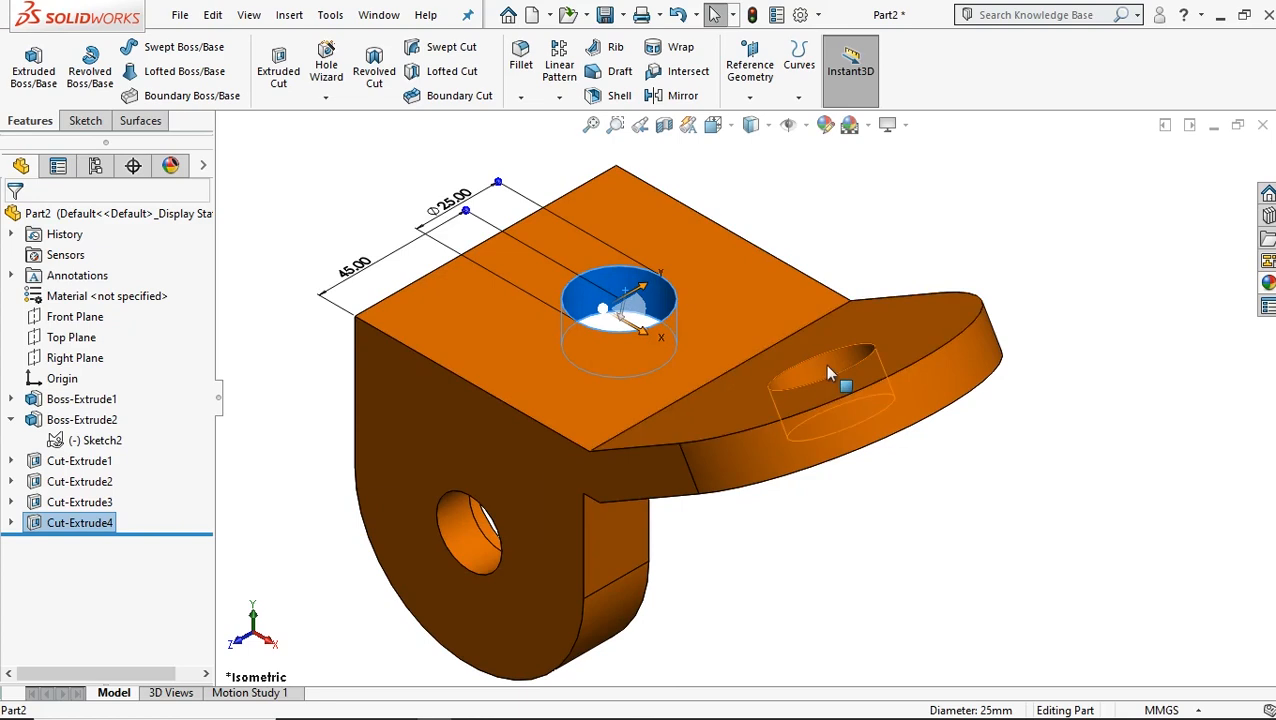
pyautogui.keyDown('ctrl'); pyautogui.click(826, 374); pyautogui.keyUp('ctrl')
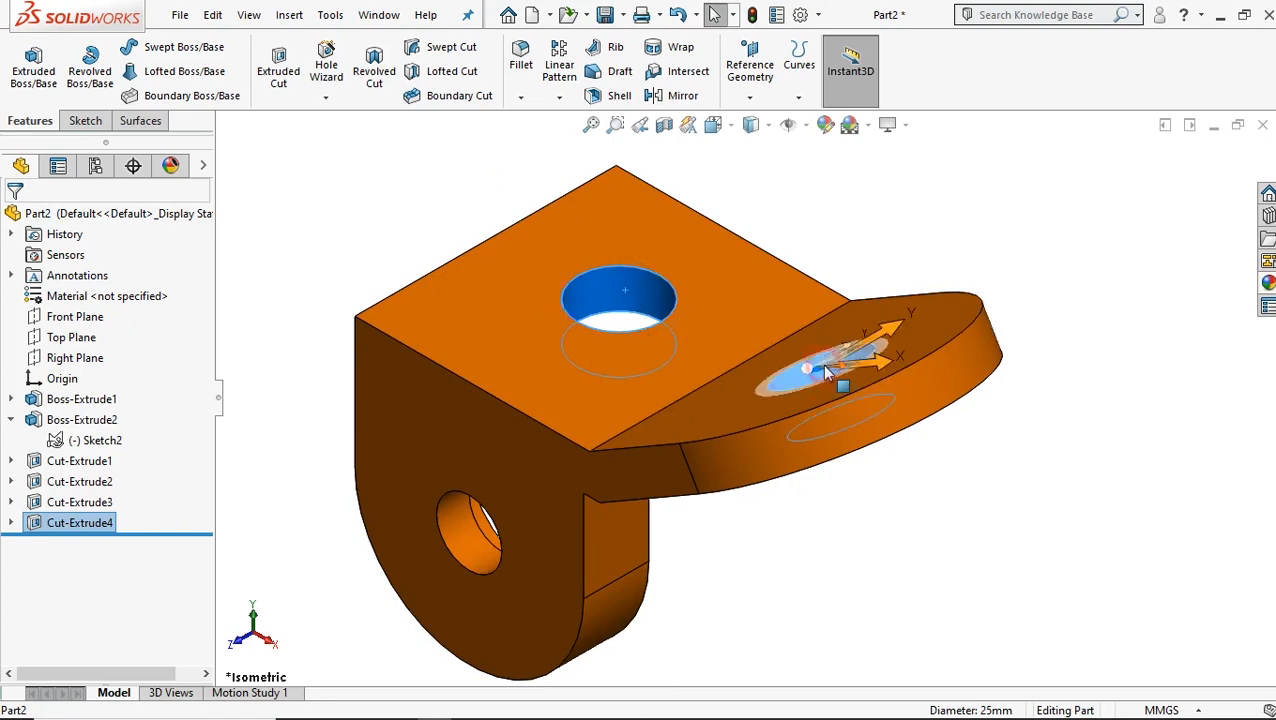
pyautogui.keyDown('ctrl'); pyautogui.click(468, 535); pyautogui.keyUp('ctrl')
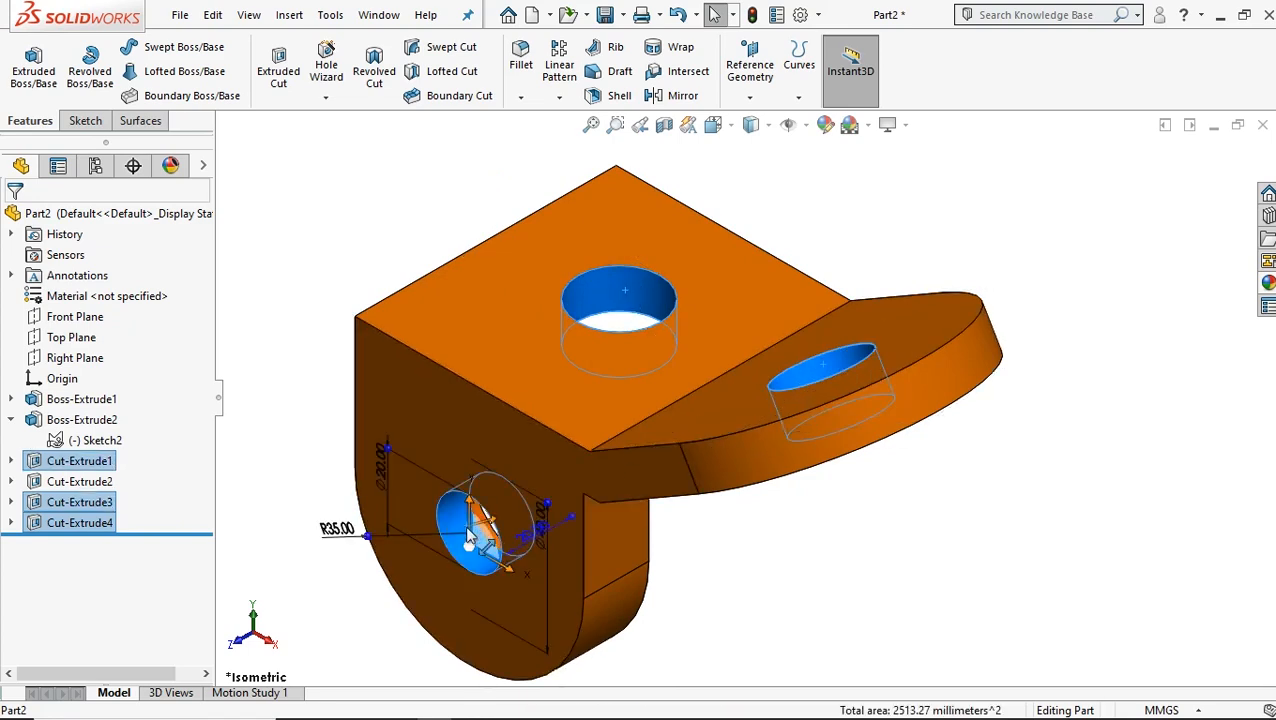
pyautogui.keyDown('ctrl'); pyautogui.click(599, 622); pyautogui.keyUp('ctrl')
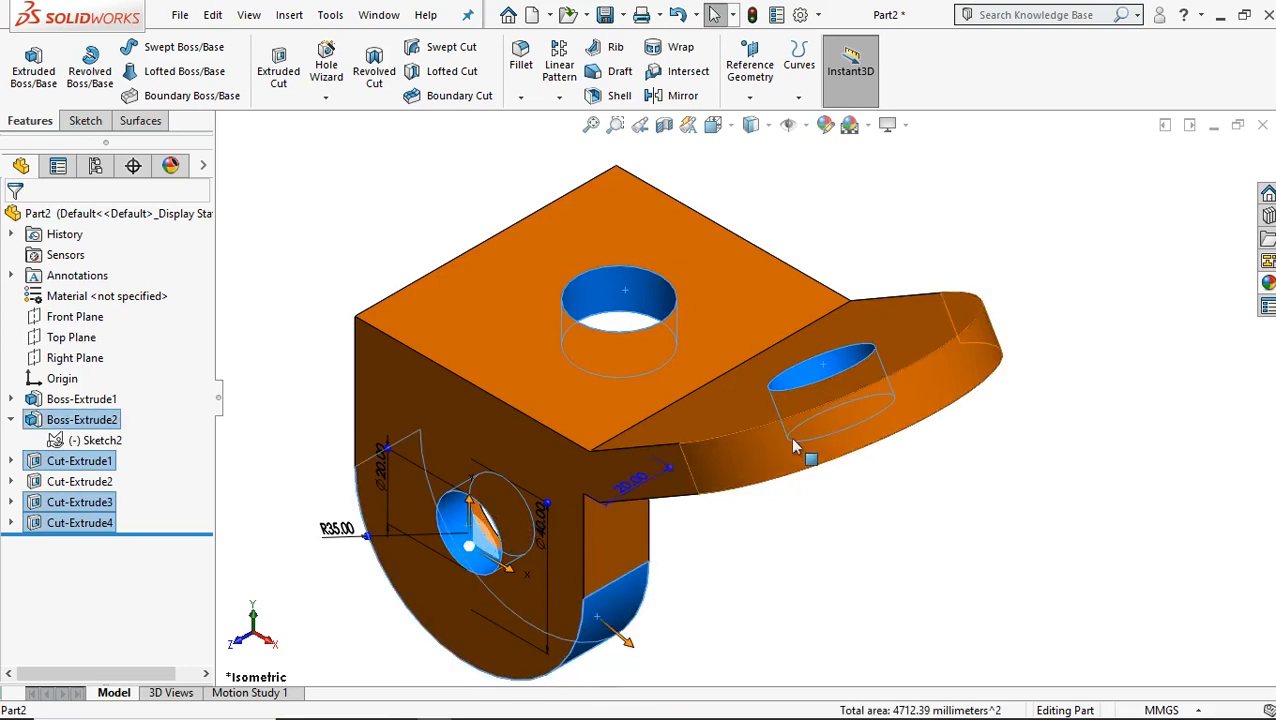
pyautogui.keyDown('ctrl'); pyautogui.click(751, 455); pyautogui.keyUp('ctrl')
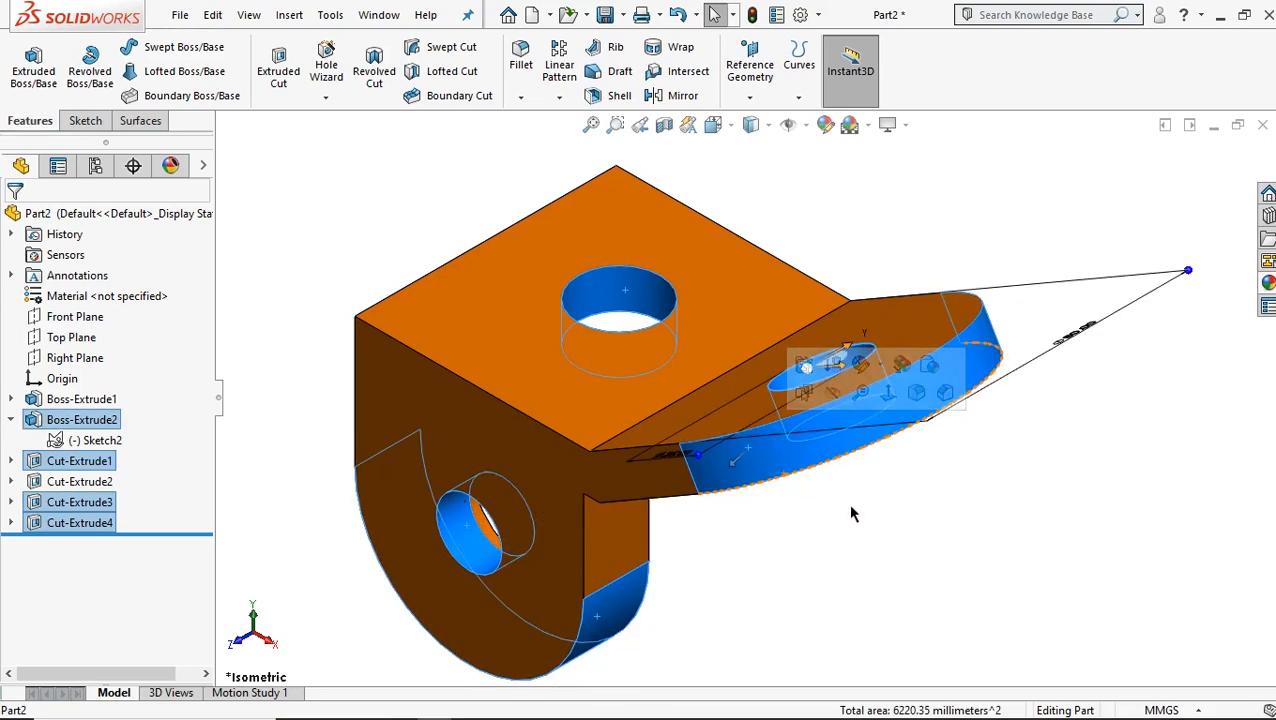
pyautogui.moveTo(910, 525); pyautogui.dragTo(762, 483, button='middle')
pyautogui.scroll(4, 765, 483)
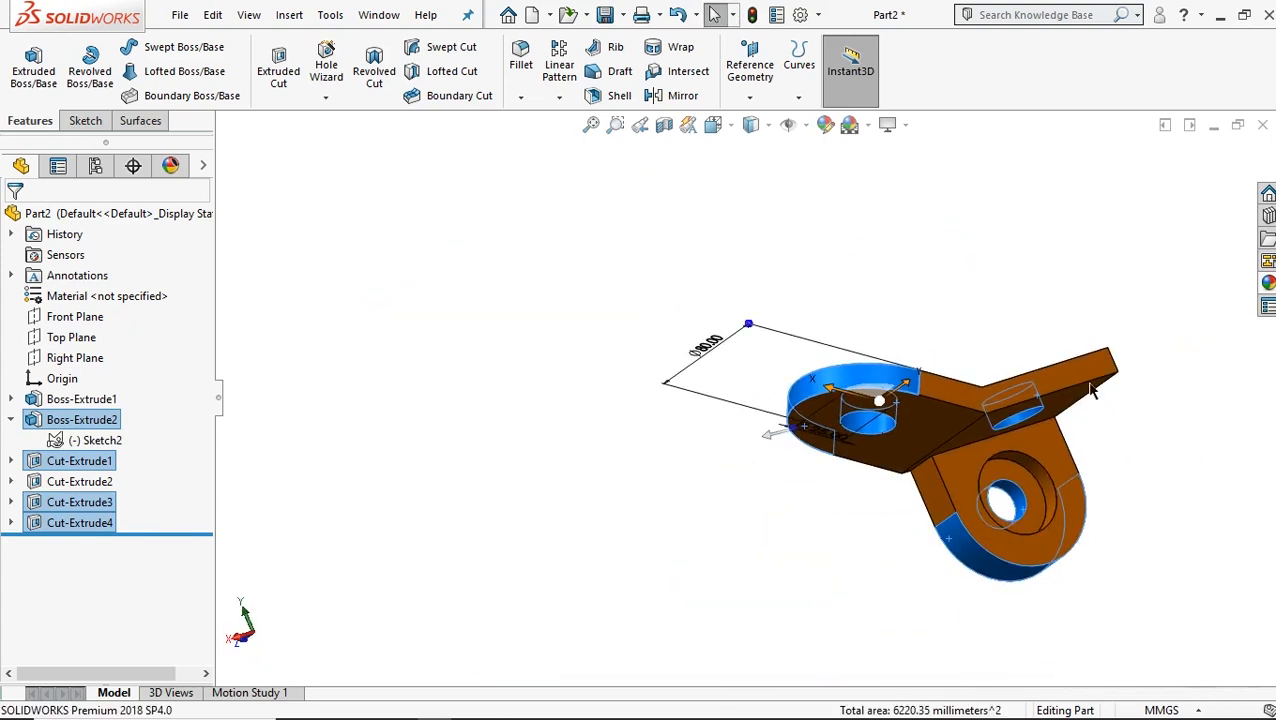
pyautogui.scroll(-2, 1093, 390)
pyautogui.keyDown('ctrl'); pyautogui.click(1030, 378); pyautogui.keyUp('ctrl')
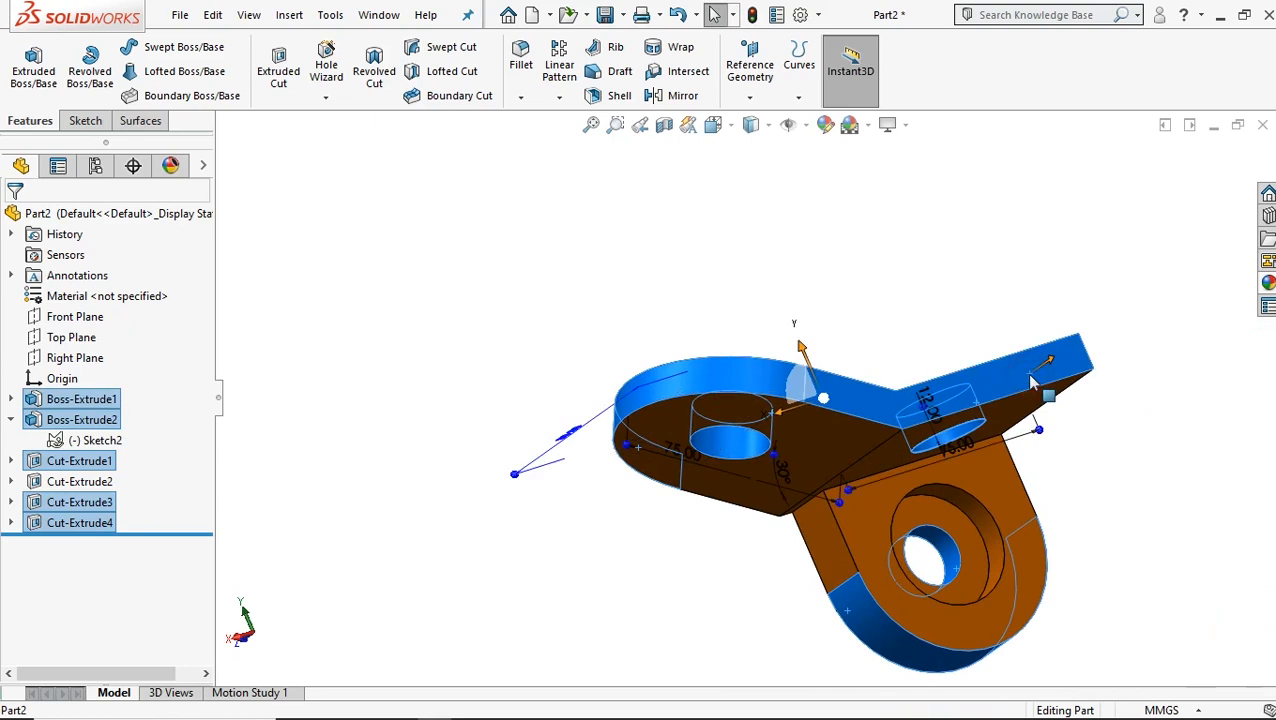
pyautogui.moveTo(940, 490); pyautogui.dragTo(1085, 473, button='middle')
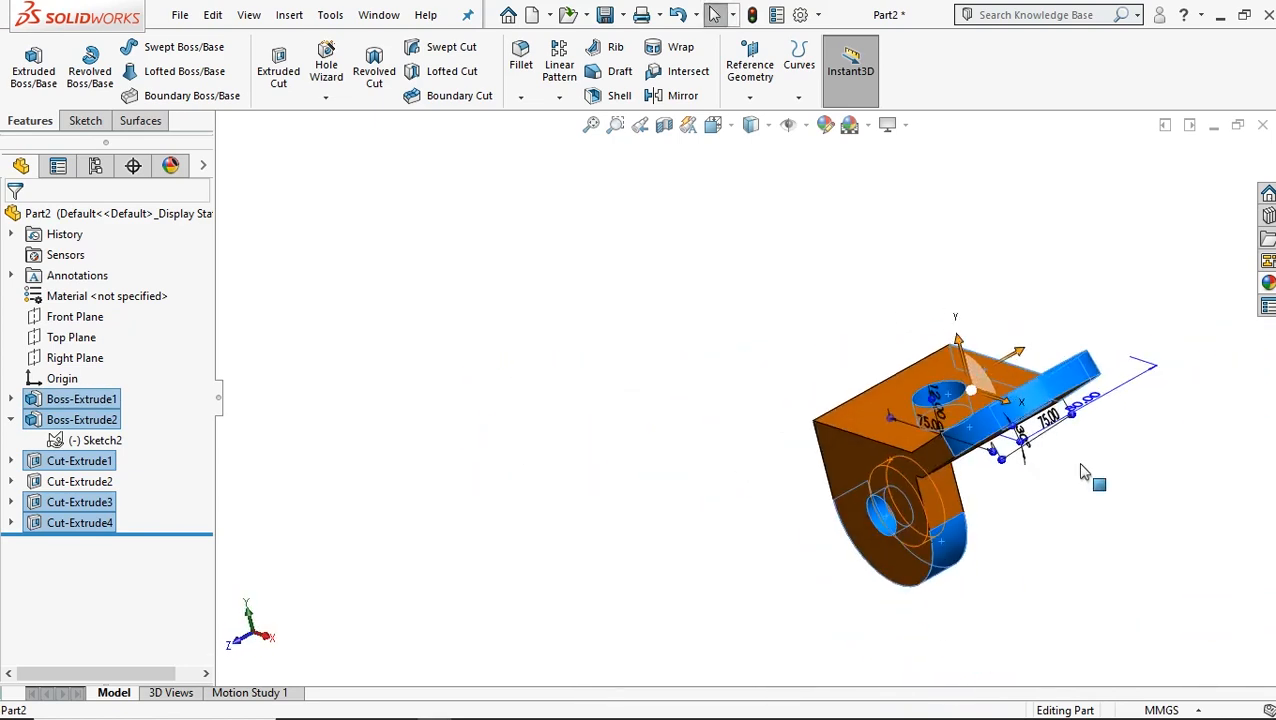
pyautogui.scroll(1, 1085, 473)
pyautogui.scroll(-2, 1085, 473)
pyautogui.click(827, 128)
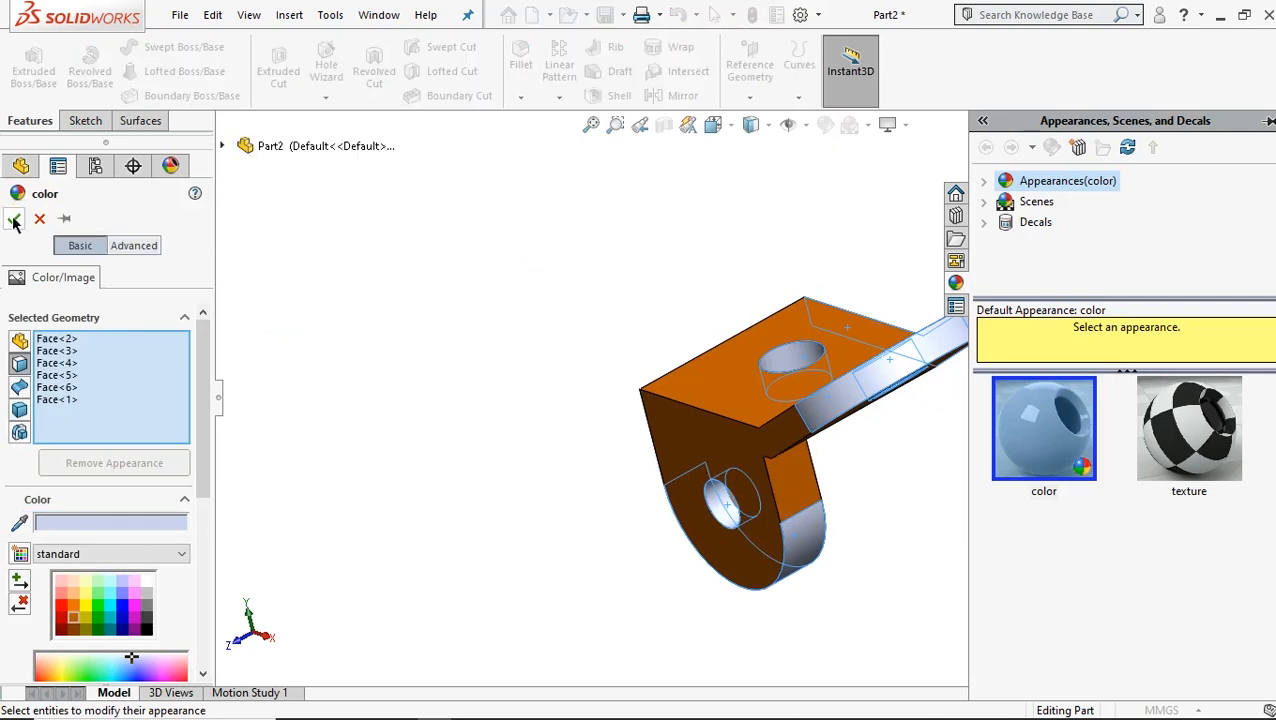
pyautogui.click(14, 220)
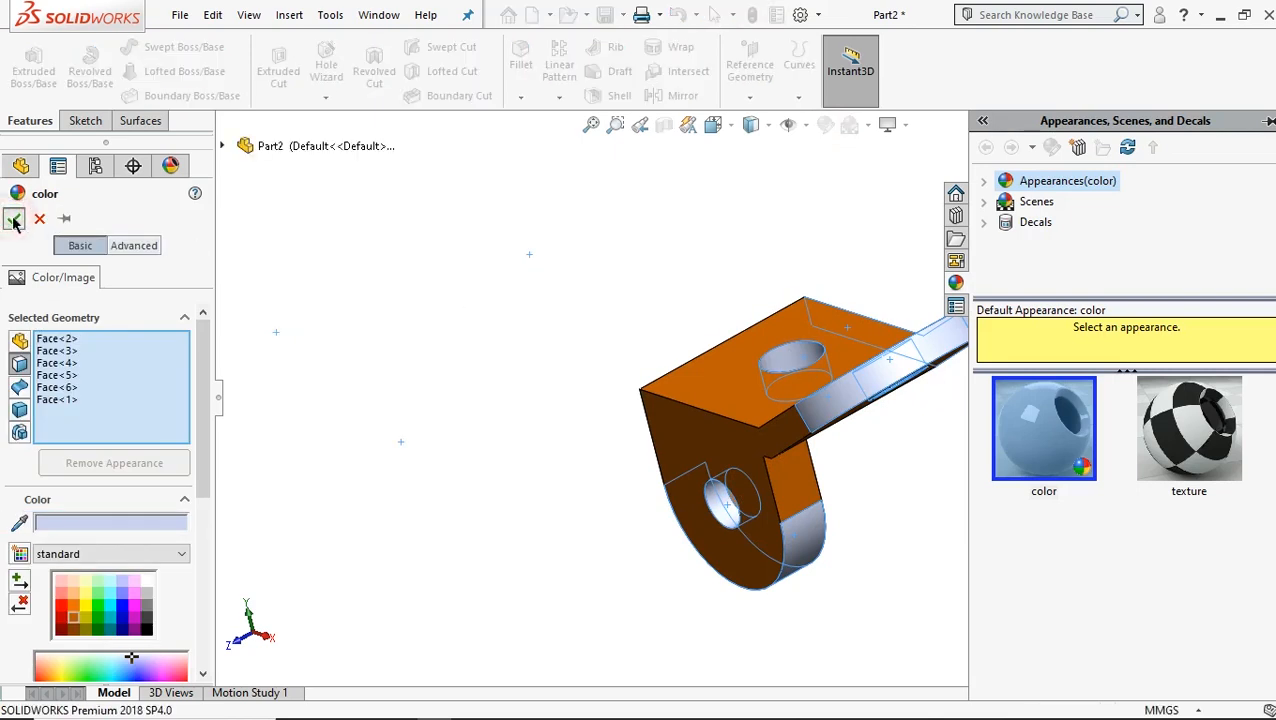
pyautogui.click(896, 485)
pyautogui.click(938, 524)
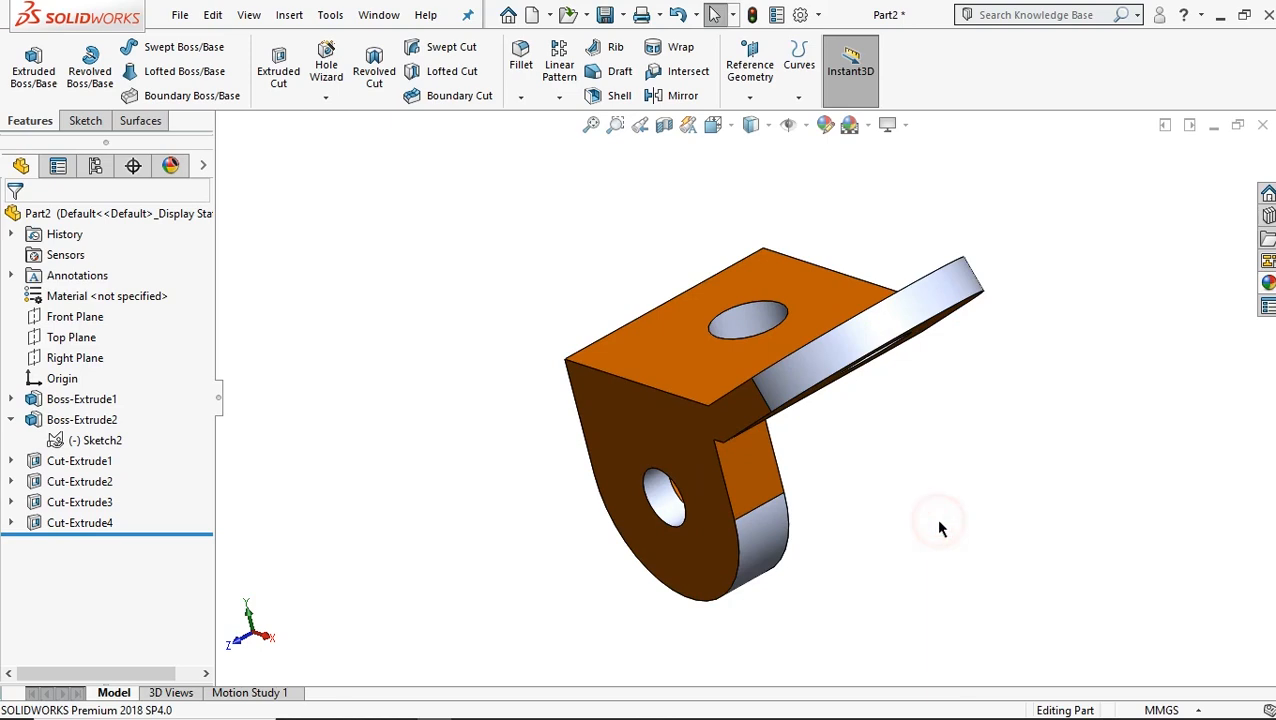
# - Examine the colored bracket from below, behind and the side, including the counterbored lug, and return to the isometric view
pyautogui.hotkey('ctrl', '7')
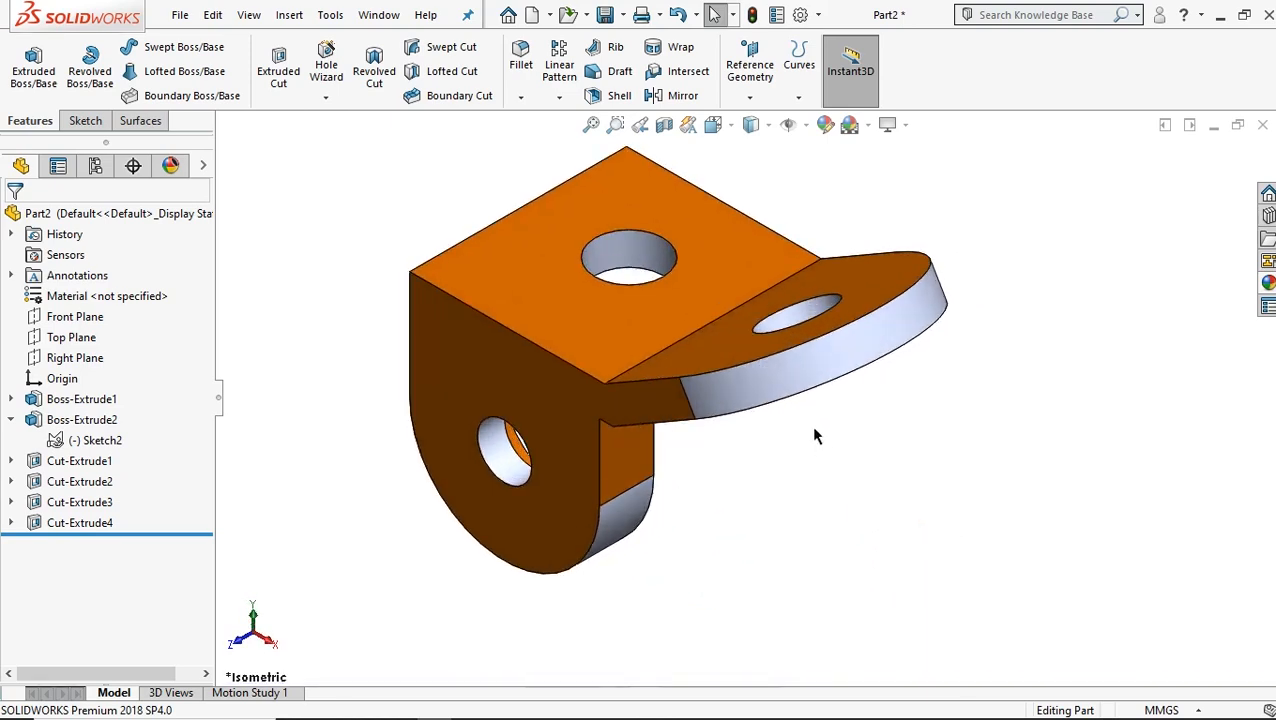
pyautogui.moveTo(1102, 484); pyautogui.dragTo(498, 292, button='middle')
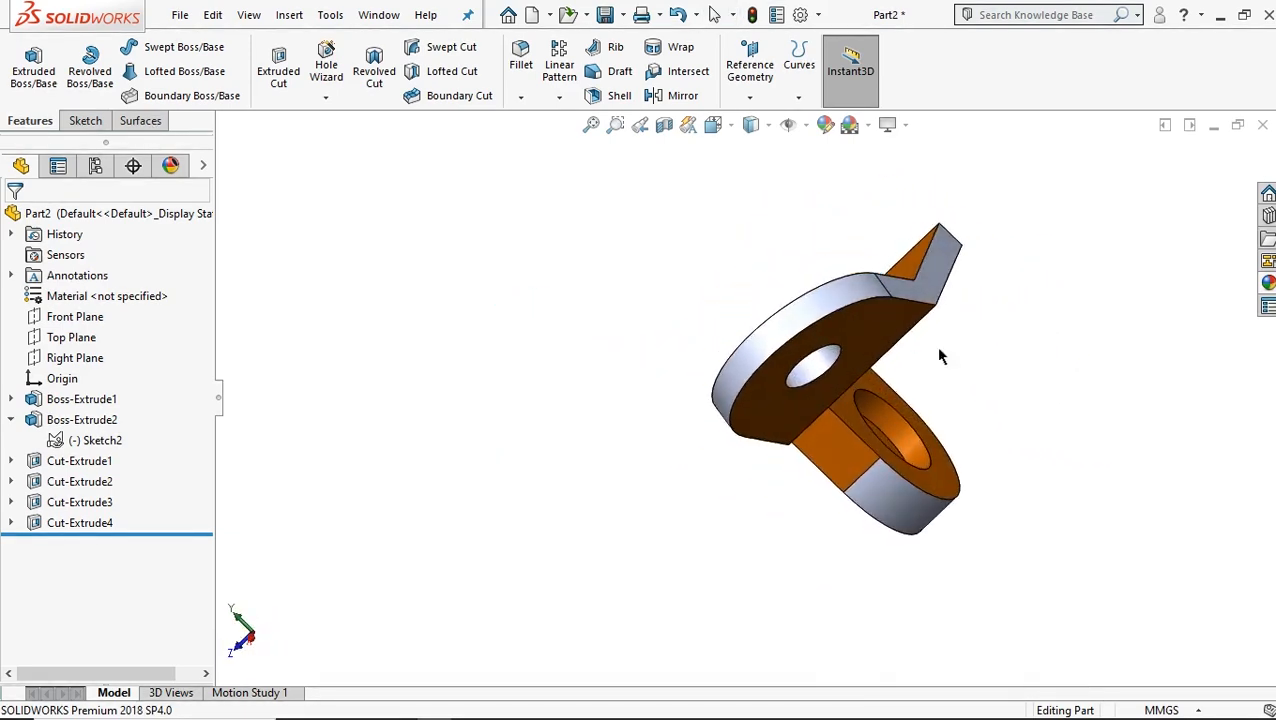
pyautogui.scroll(1, 1045, 365)
pyautogui.scroll(-1, 1047, 368)
pyautogui.moveTo(1048, 371); pyautogui.dragTo(799, 544, button='middle')
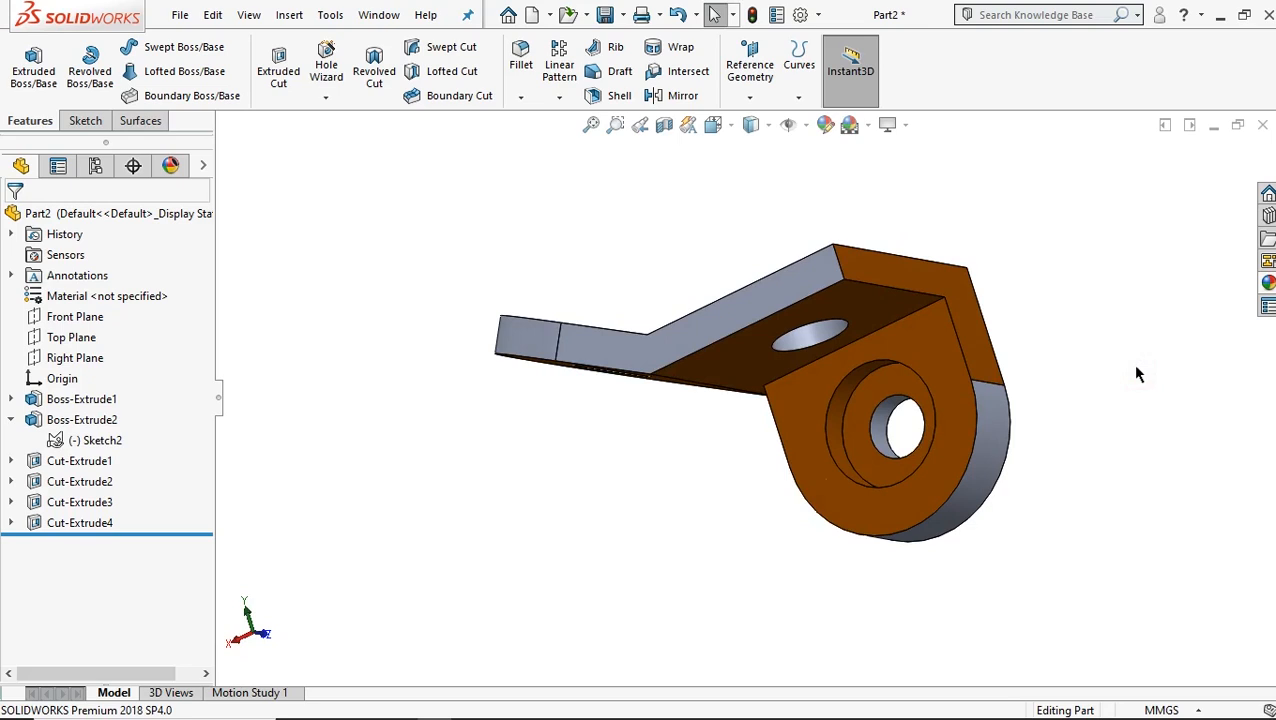
pyautogui.hotkey('ctrl', '7')
pyautogui.scroll(-1, 895, 412)
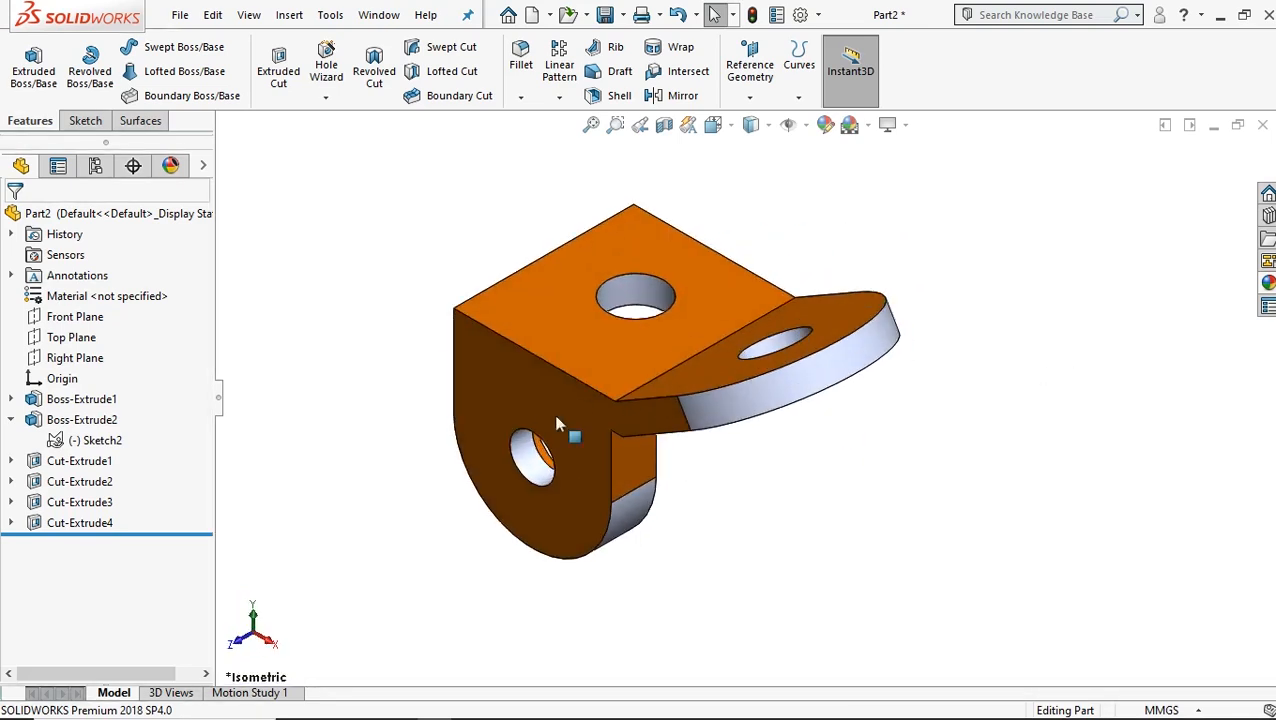